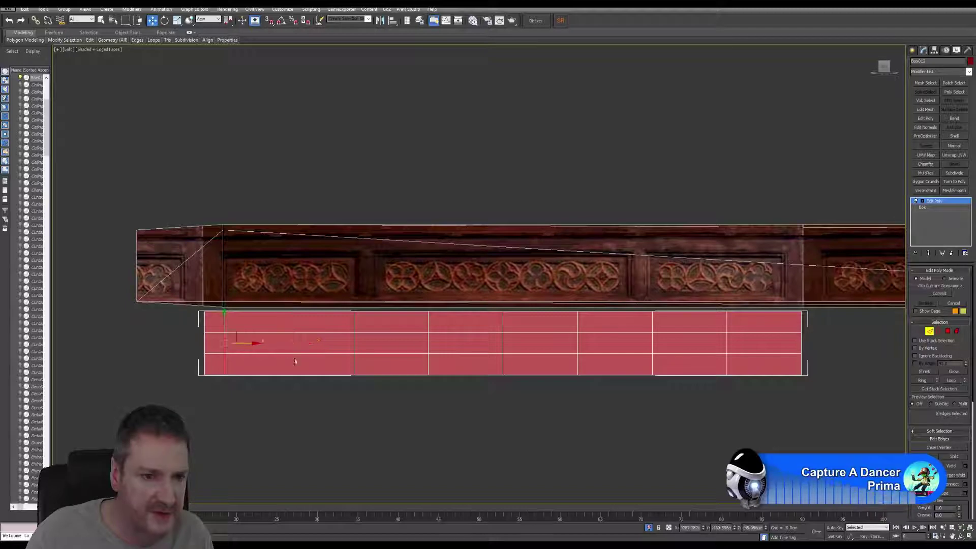
- Move two neighbouring vertical edge loops of the box to line up with both sides of the divider between the first and second carved panels
left_click(352, 341)
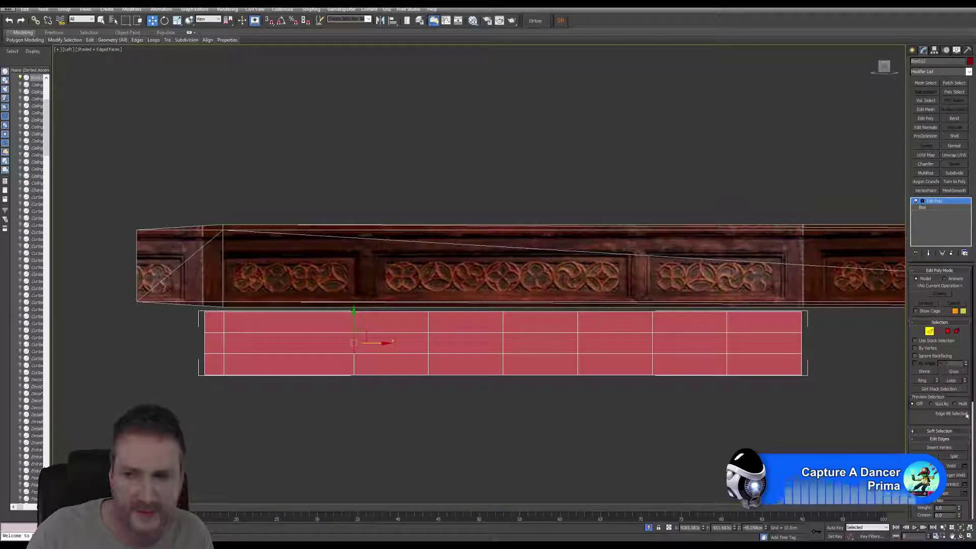
left_click(951, 383)
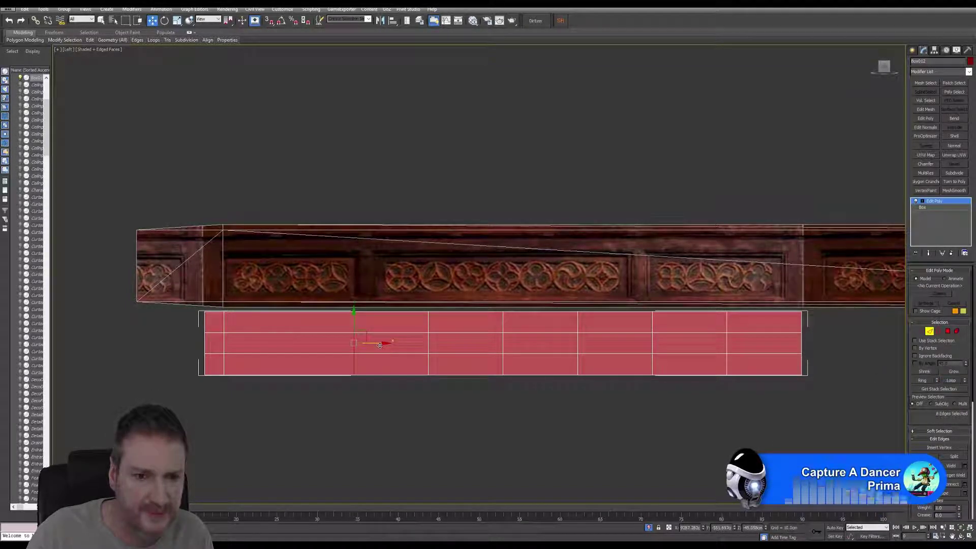
left_click_drag(383, 344, 387, 347)
left_click(426, 344)
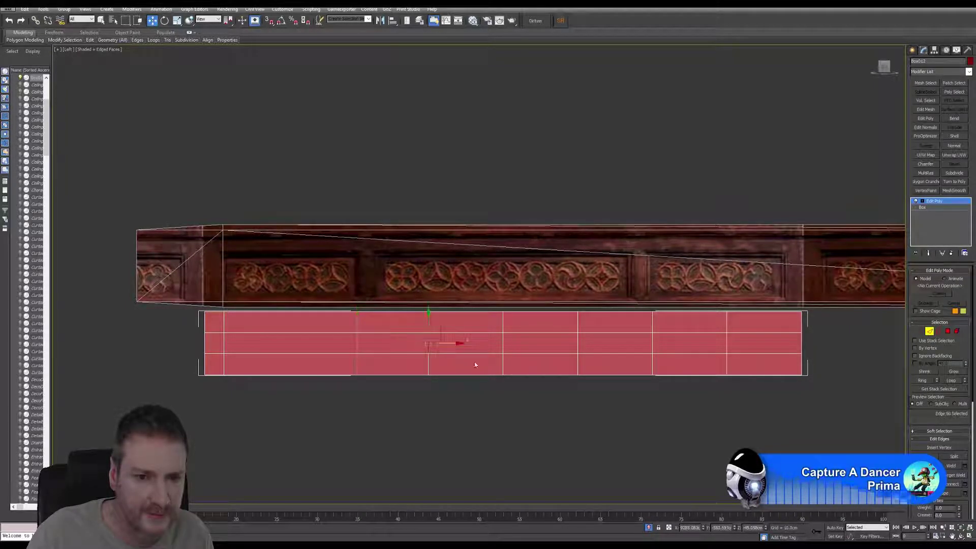
middle_click_drag(551, 392, 570, 375)
left_click(952, 381)
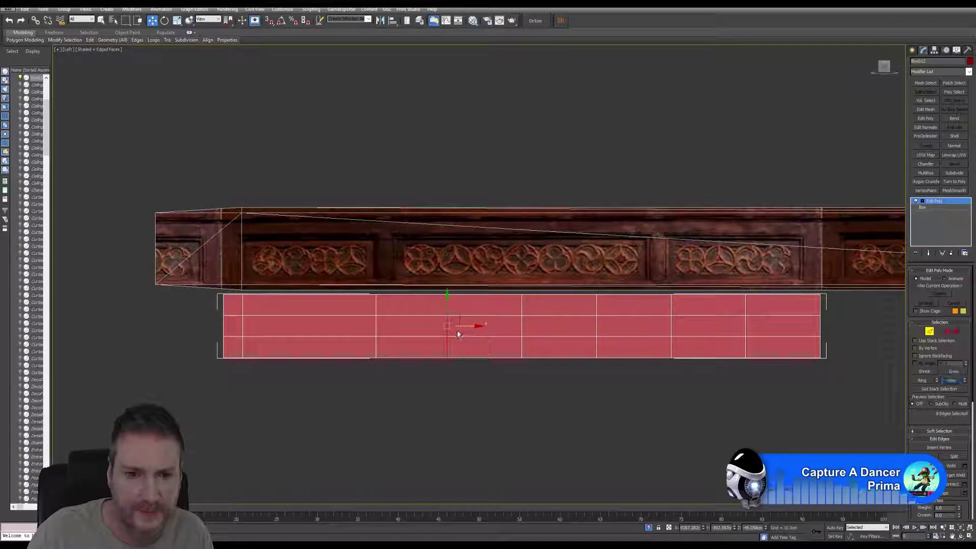
left_click_drag(468, 326, 416, 333)
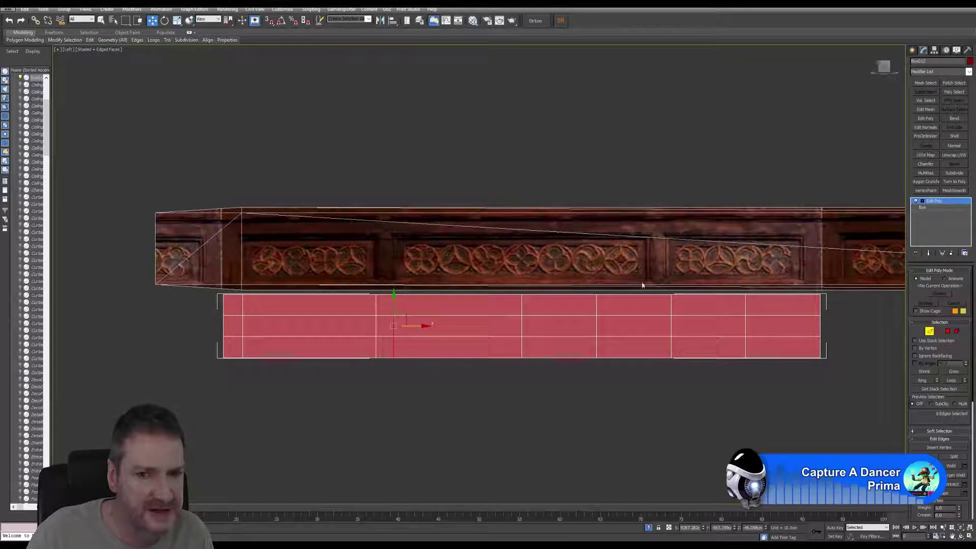
- Move the box's last vertical edge loop outward to line up with the right edge of the third carved panel
middle_click_drag(706, 349, 523, 349)
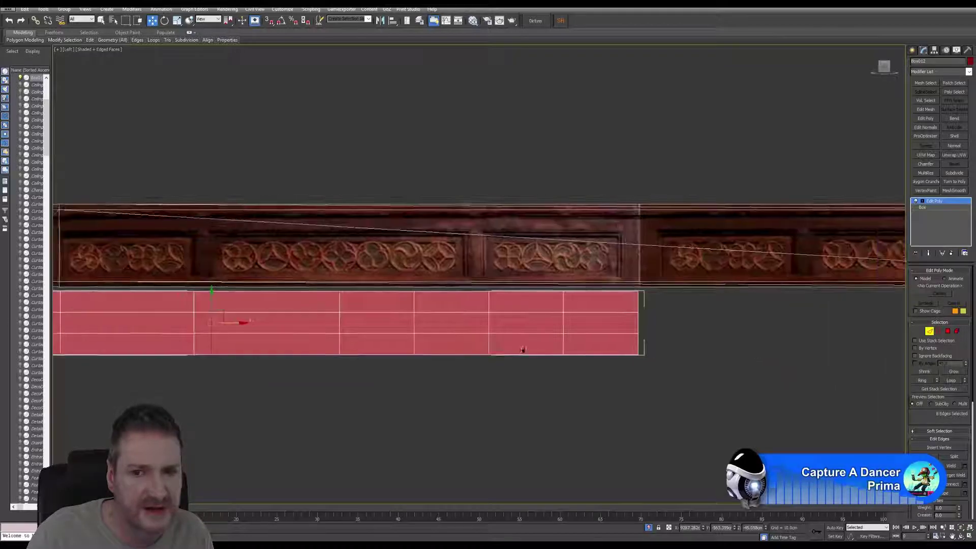
left_click(563, 322)
left_click(952, 381)
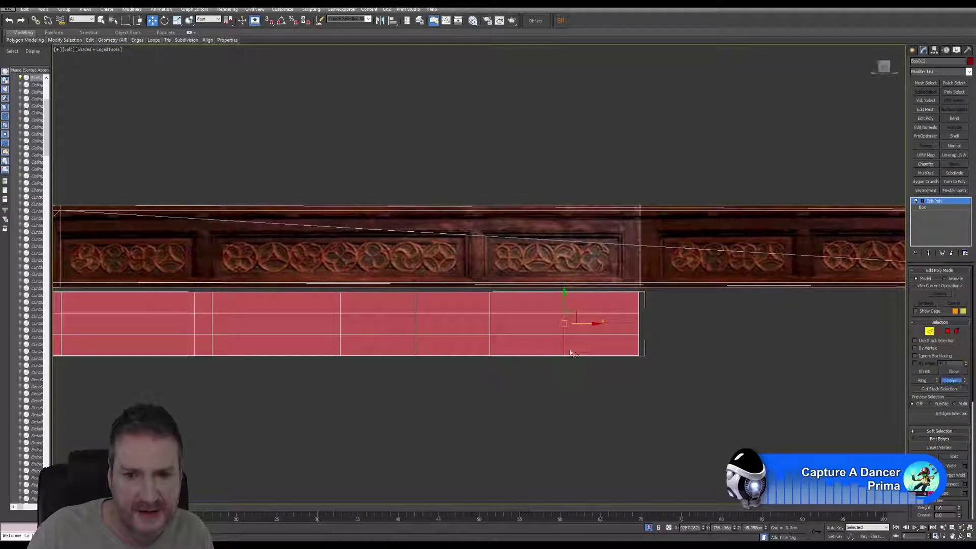
left_click_drag(595, 323, 641, 326)
- Align the next two vertical edge loops with both sides of the divider between the second and third carved panels
left_click(491, 327)
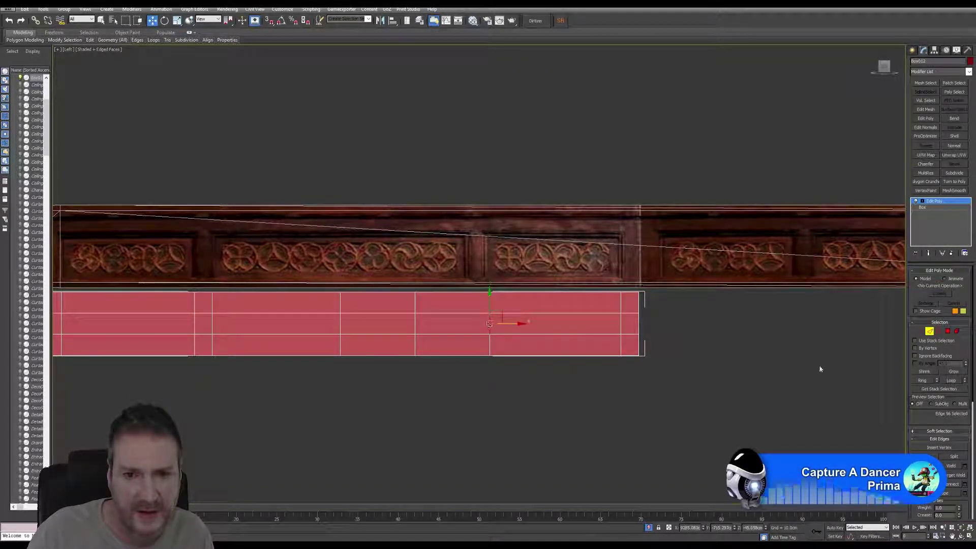
left_click(950, 381)
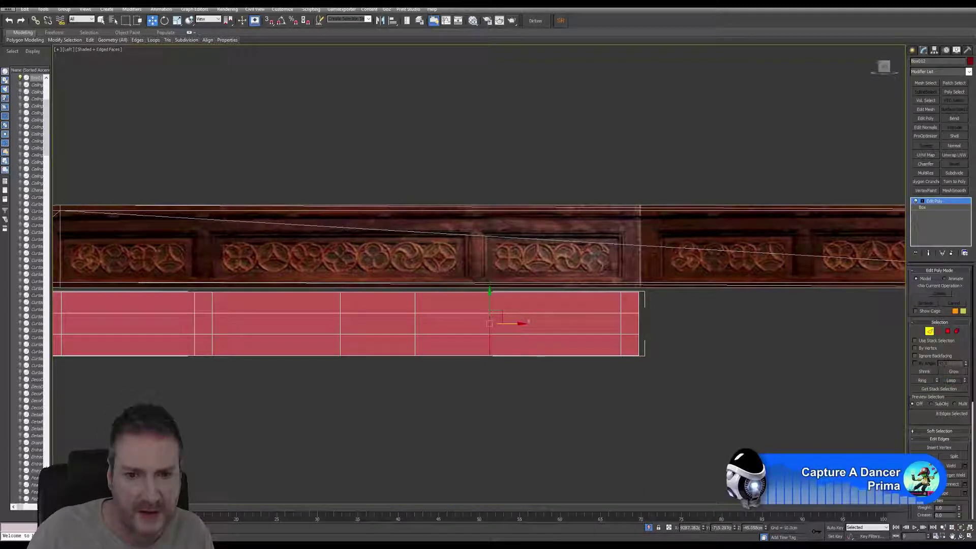
left_click_drag(512, 325, 509, 326)
left_click(416, 328)
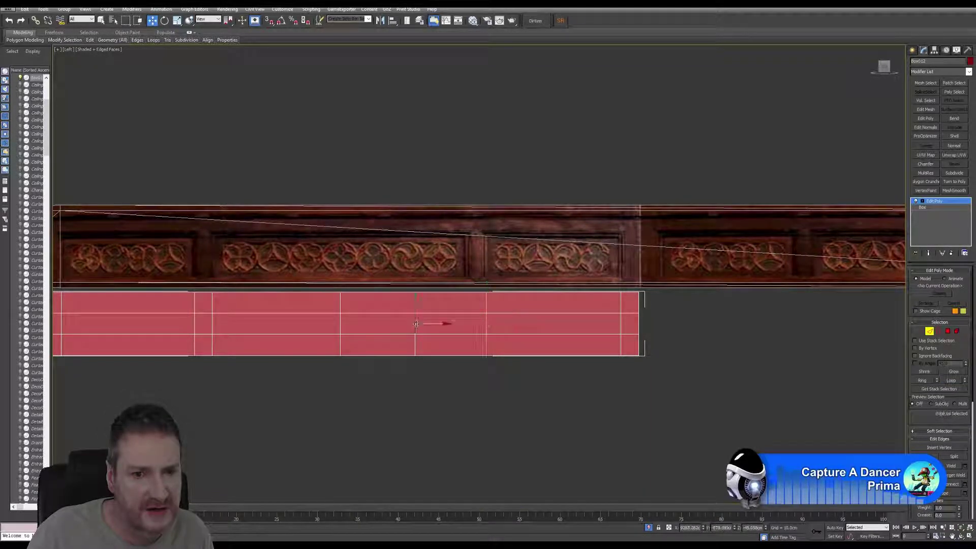
left_click(950, 380)
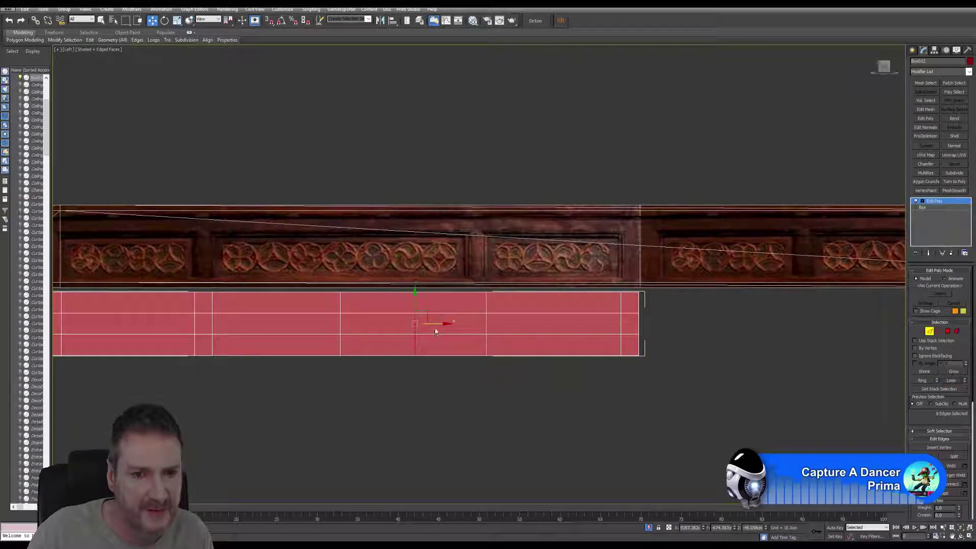
left_click_drag(432, 325, 486, 326)
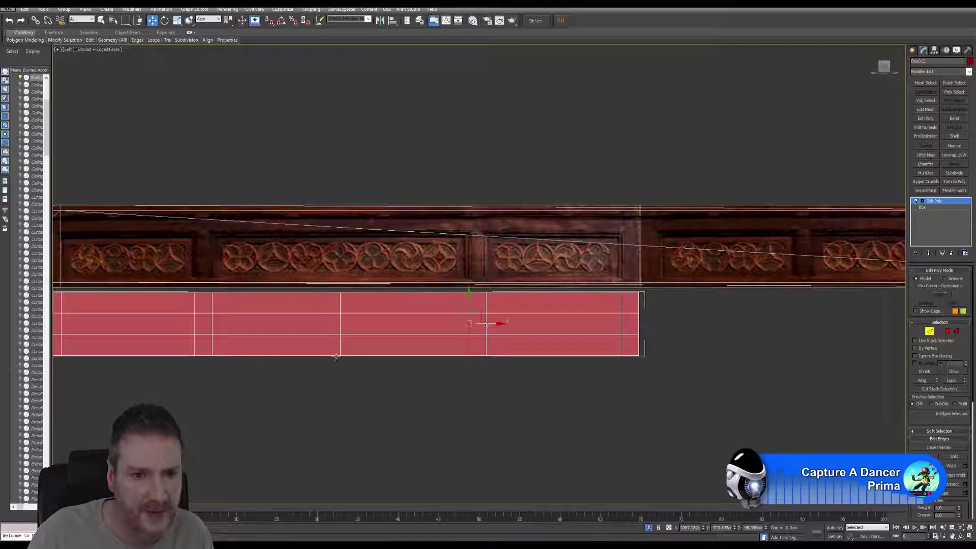
- Remove the leftover vertical edge loop in the middle of the box's long central section
middle_click_drag(340, 356, 366, 359)
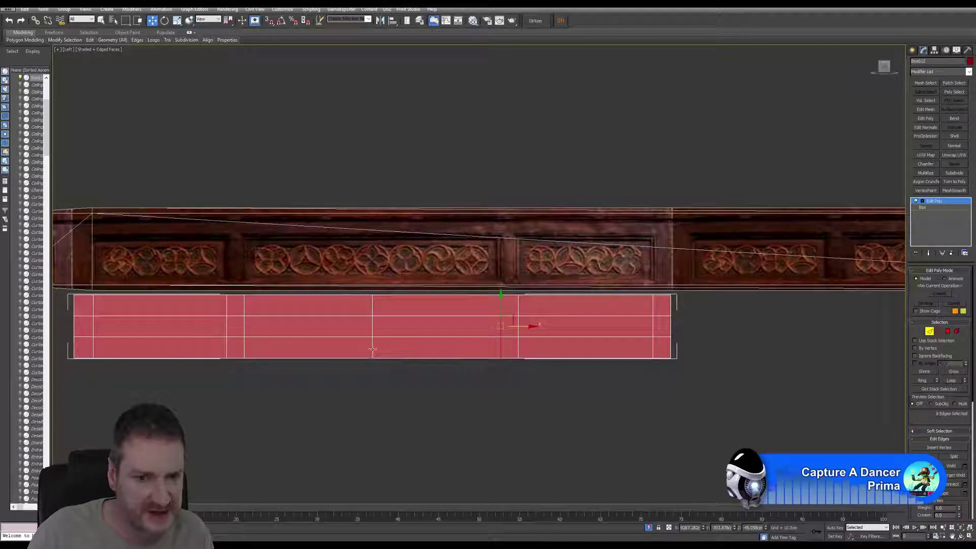
left_click(372, 349)
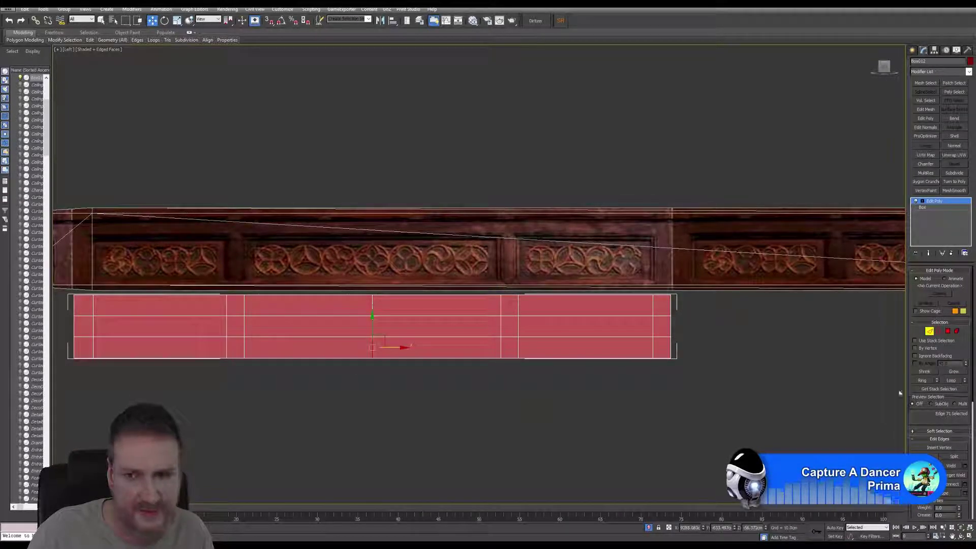
left_click(950, 380)
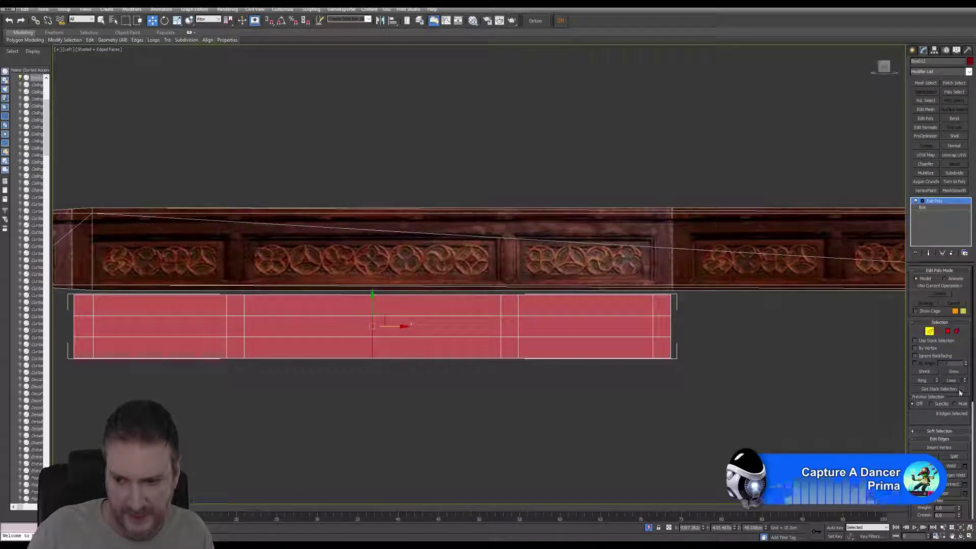
scroll(958, 395, "down", 2)
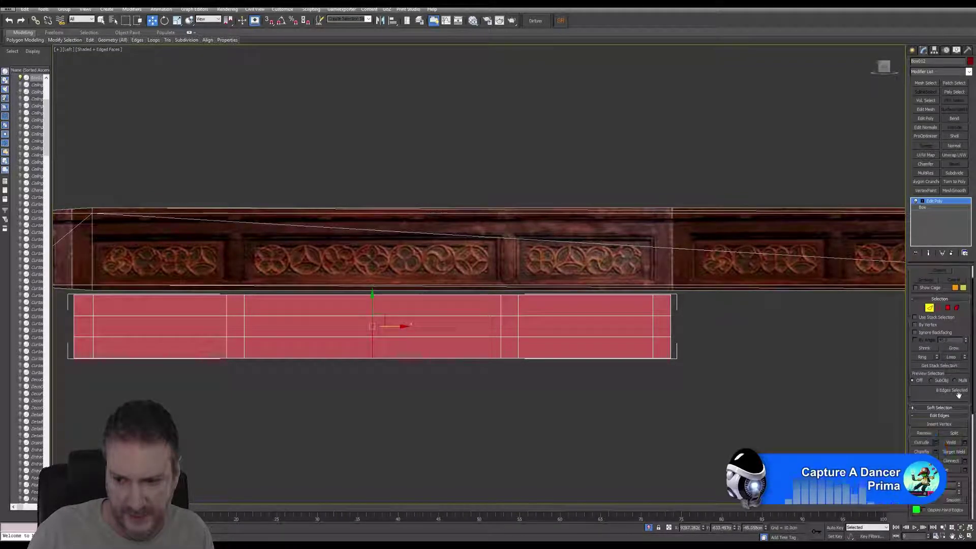
left_click(922, 433)
- Select the upper horizontal edge loop of the box, starting from its leftmost segment
middle_click_drag(447, 399, 496, 392)
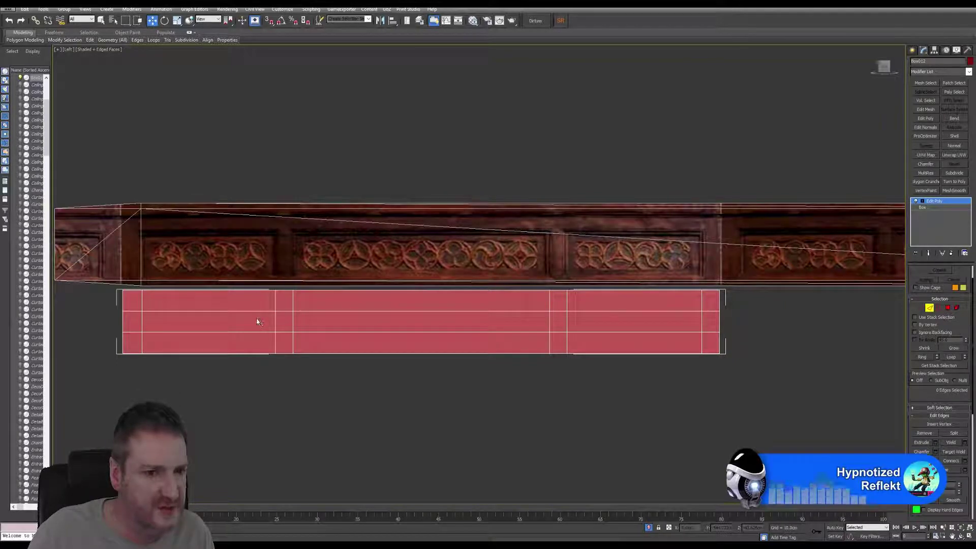
left_click(131, 310)
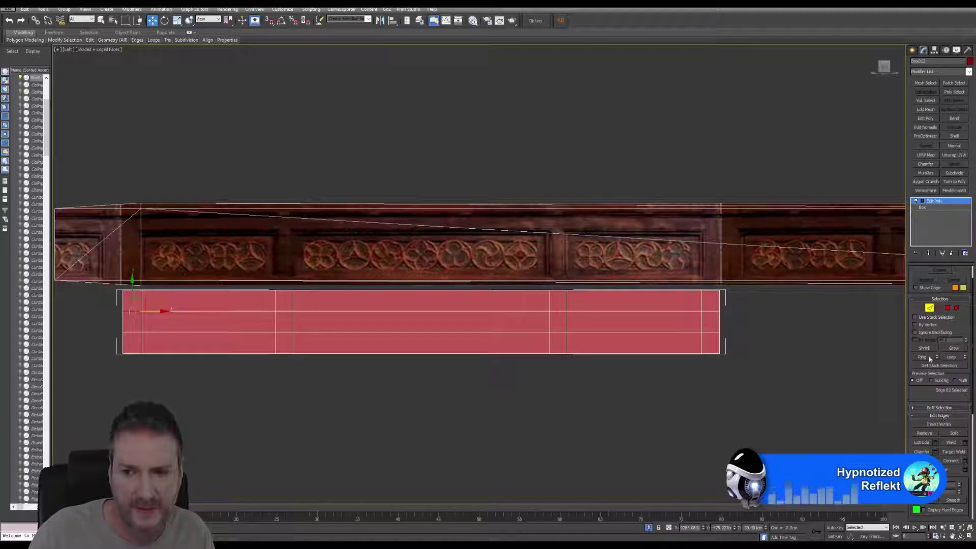
left_click(178, 407)
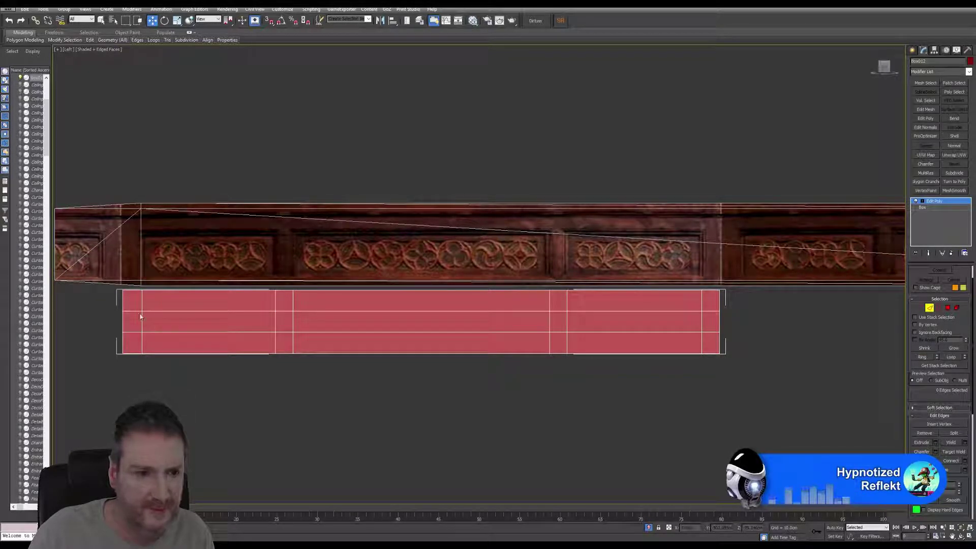
left_click(135, 311)
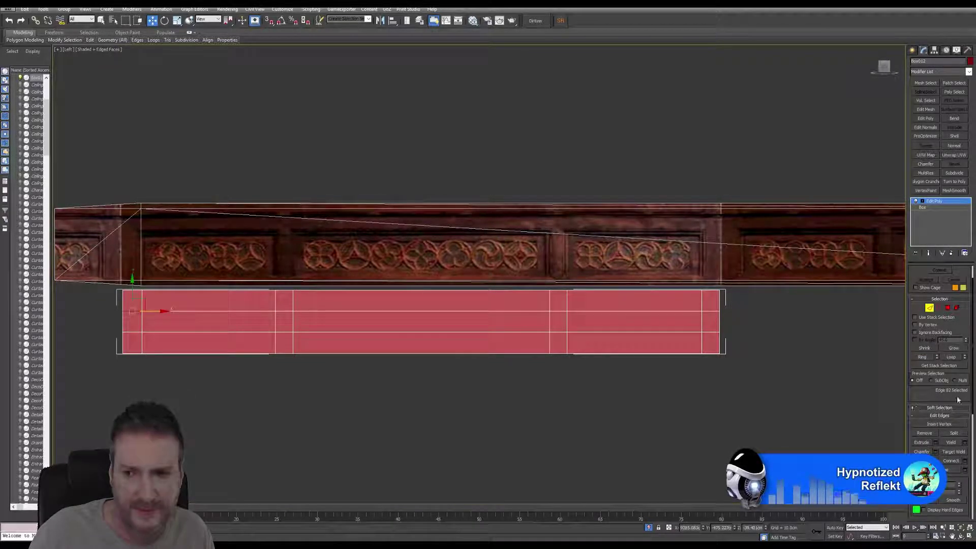
left_click(954, 357)
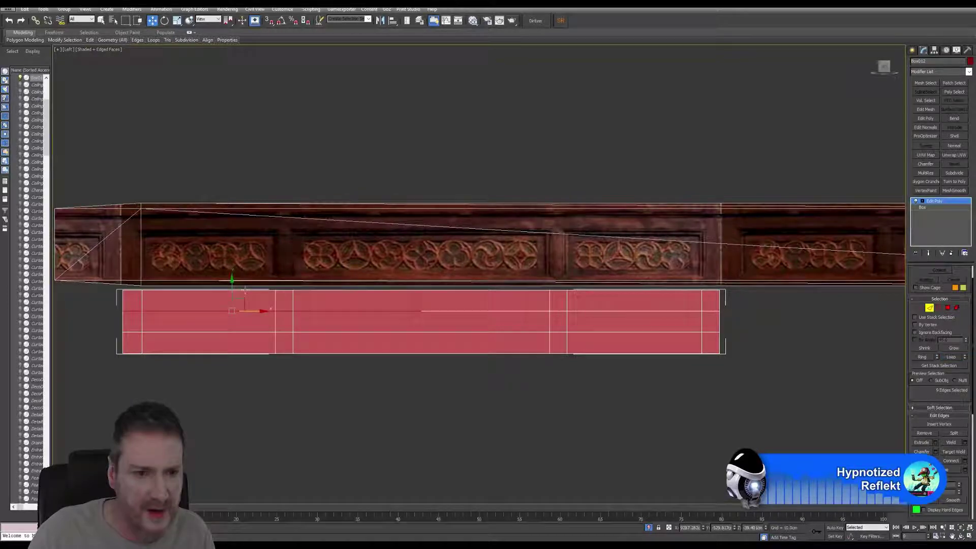
- Try to move the selected upper horizontal edges up and the lower horizontal edges down
left_click_drag(231, 295, 238, 288)
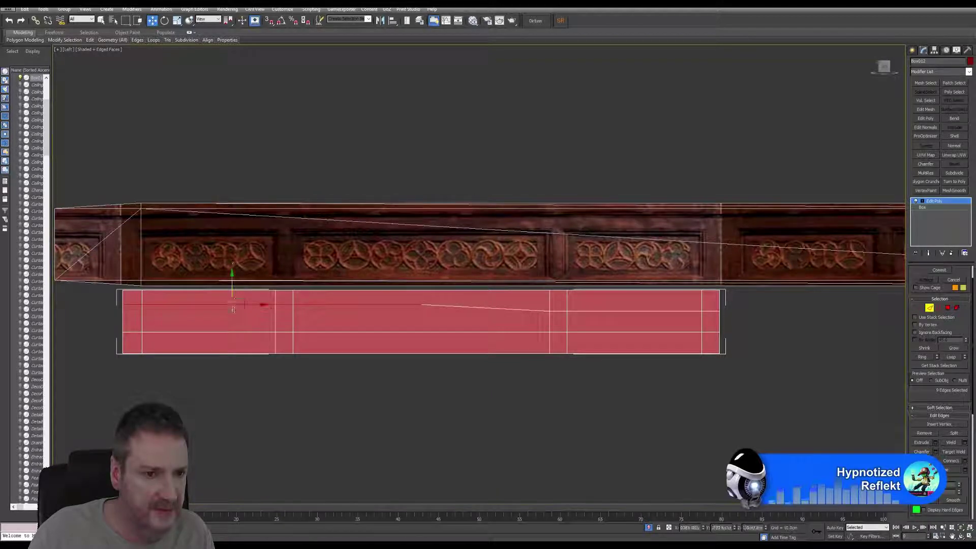
left_click(130, 333)
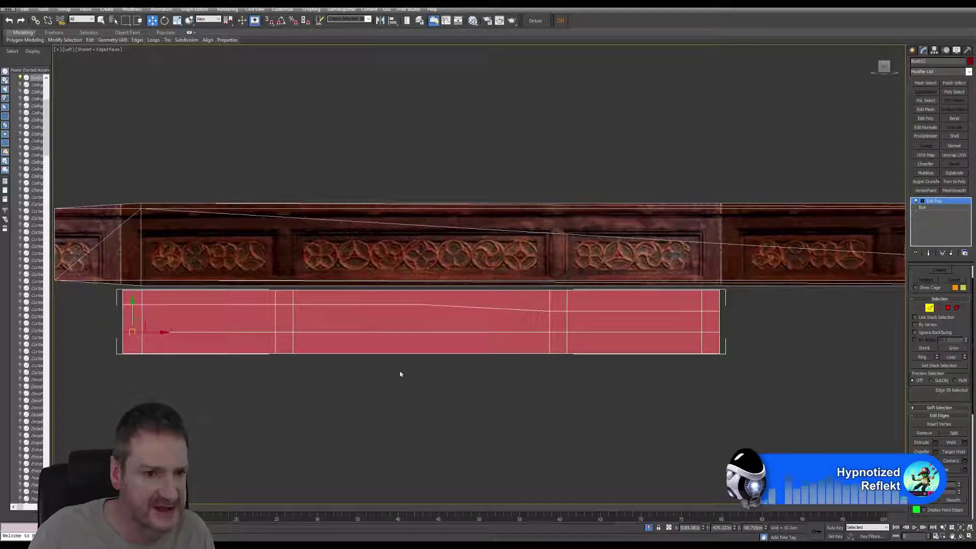
left_click(950, 356)
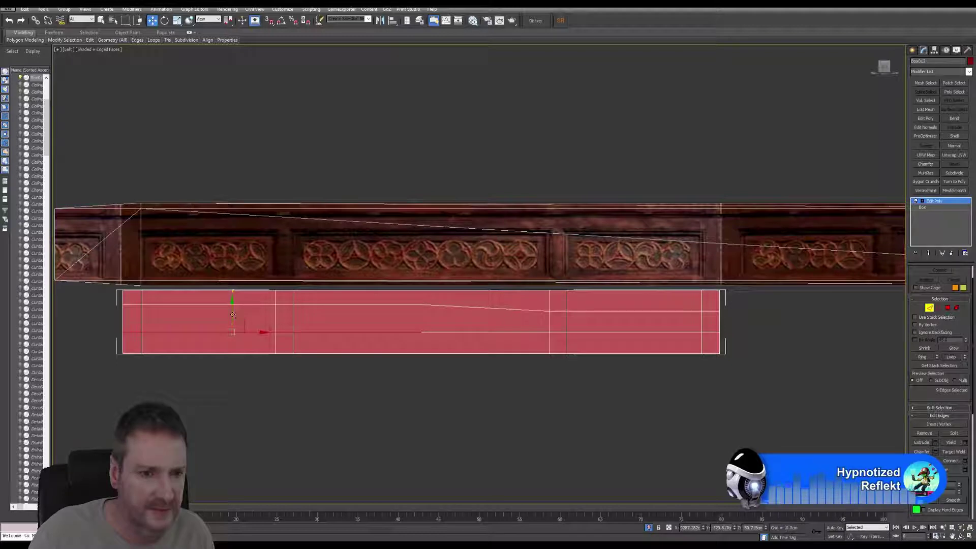
left_click_drag(232, 315, 236, 321)
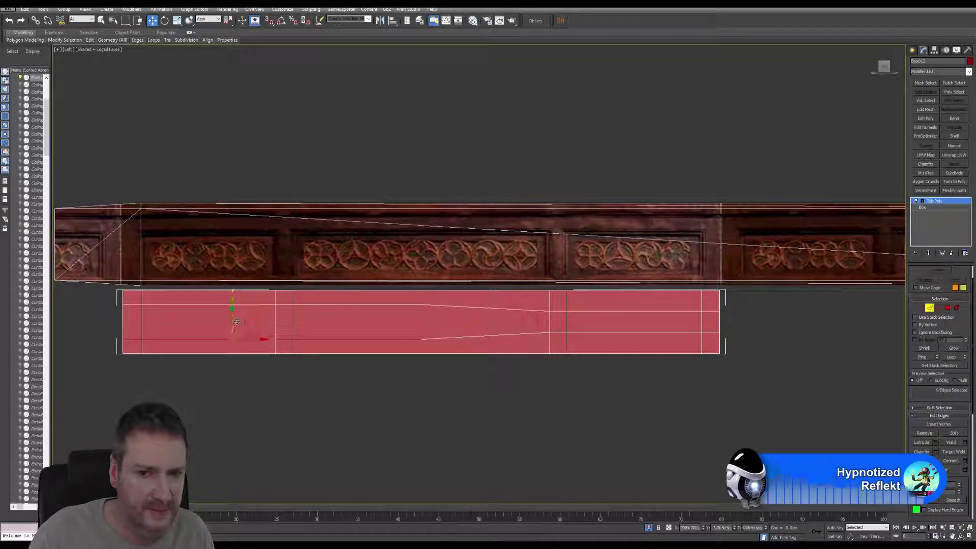
- Undo the moves of the upper and lower horizontal edges, going back to the upper edge selection
left_click(8, 22)
left_click(8, 21)
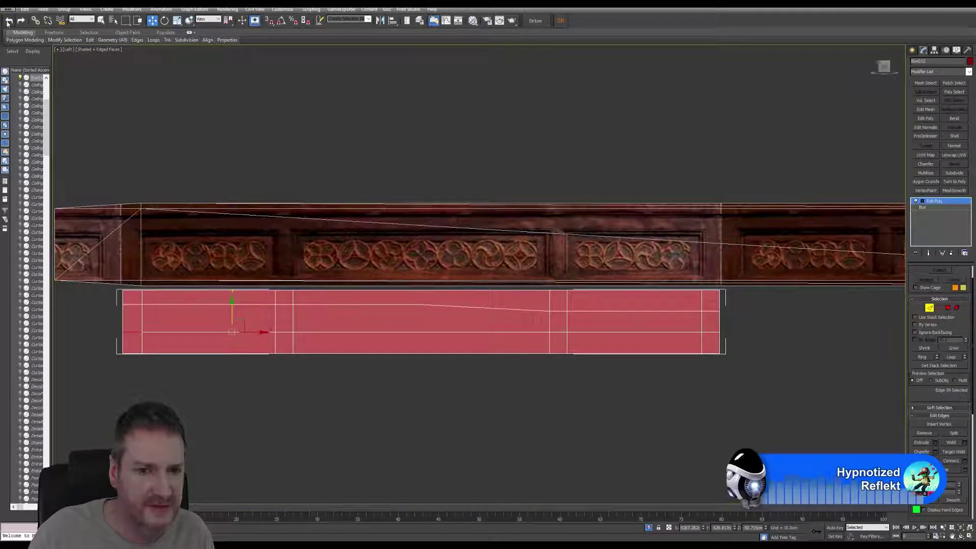
left_click(8, 21)
left_click(9, 22)
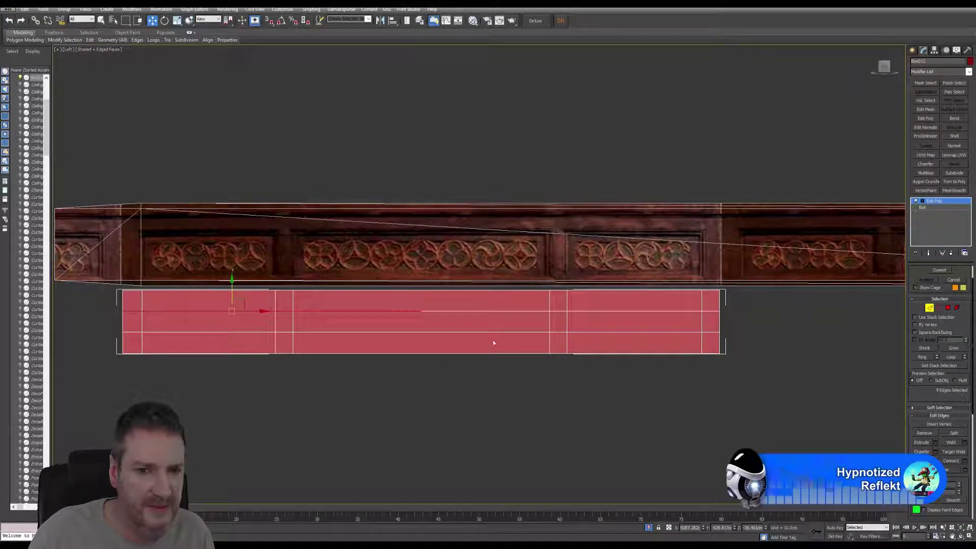
- Extend the selection to the whole upper horizontal edge loop and move it slightly up toward the box's top edge
left_click(501, 311, "ctrl")
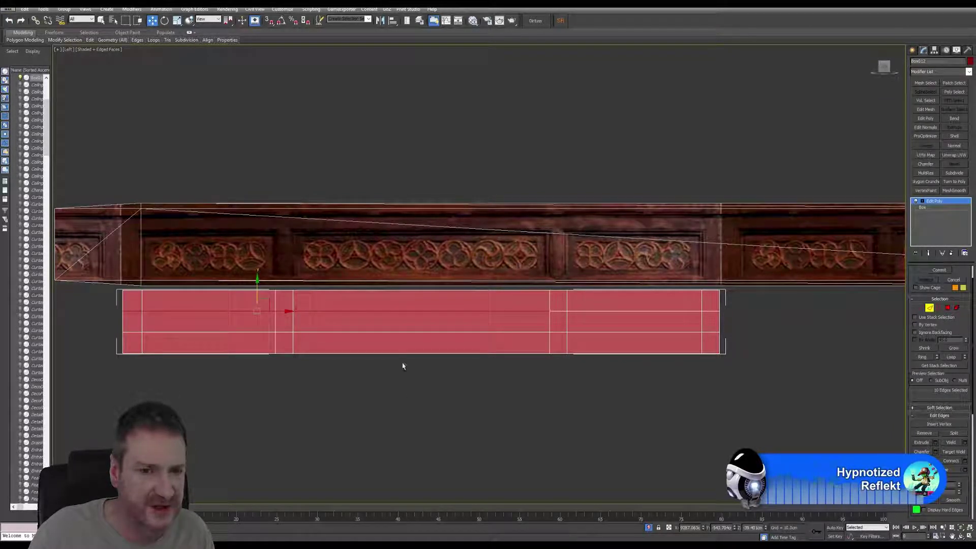
left_click(559, 312, "ctrl")
left_click(613, 313, "ctrl")
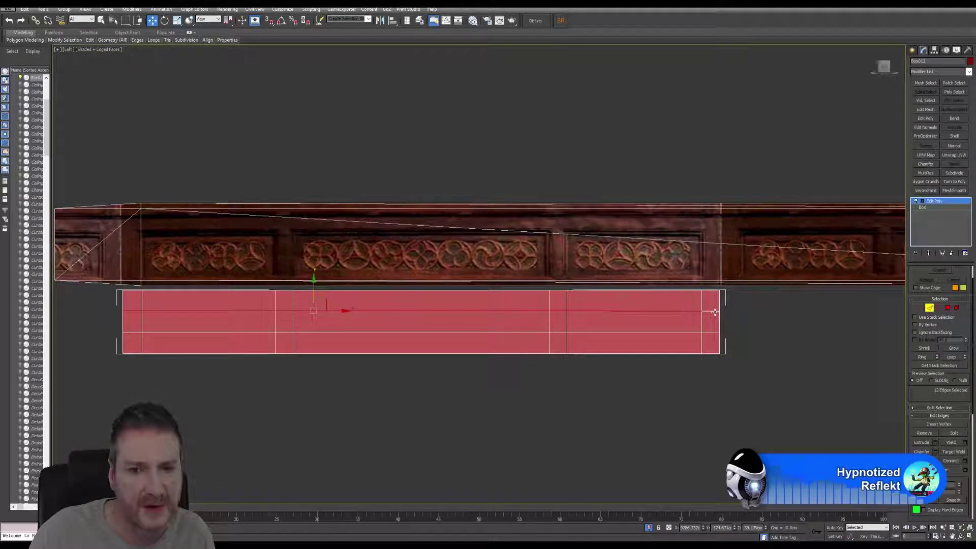
left_click(714, 312, "ctrl")
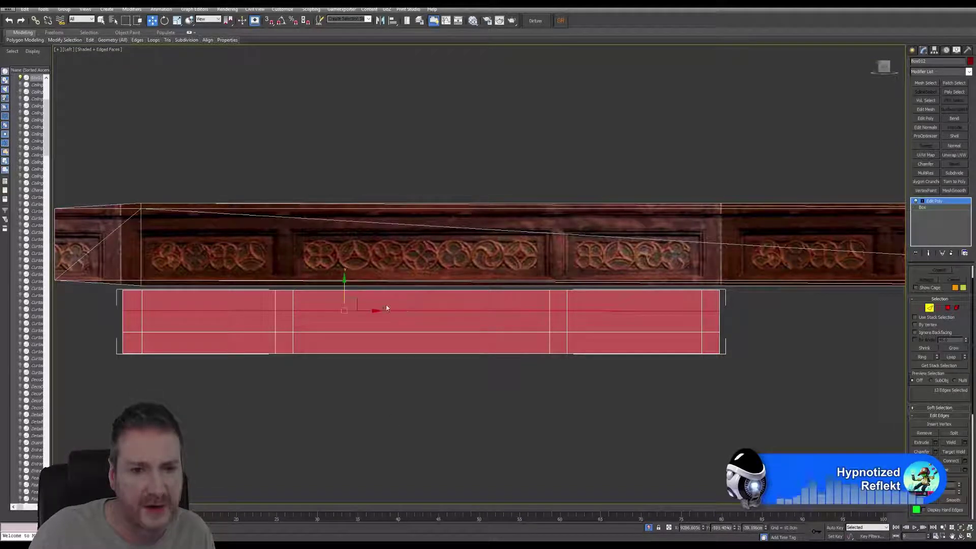
left_click(950, 357)
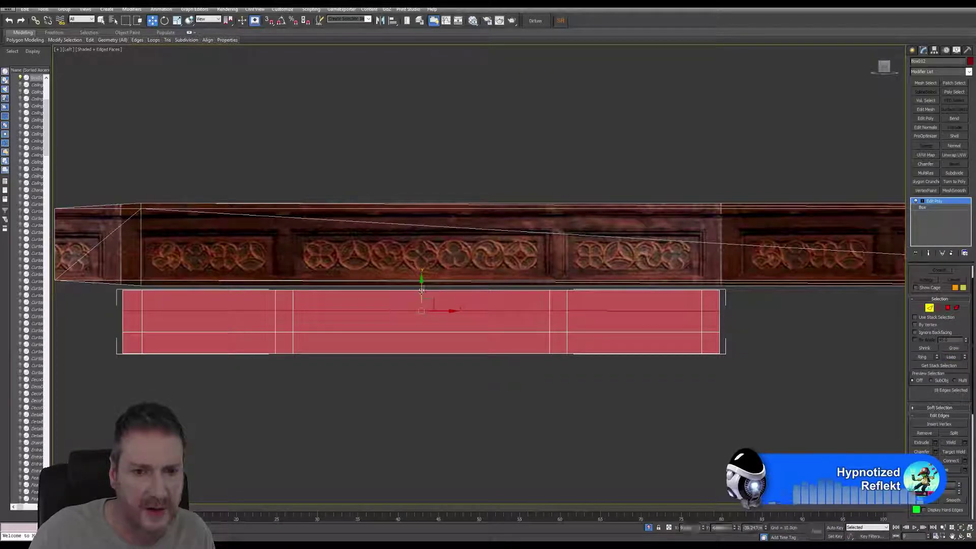
left_click_drag(421, 291, 426, 287)
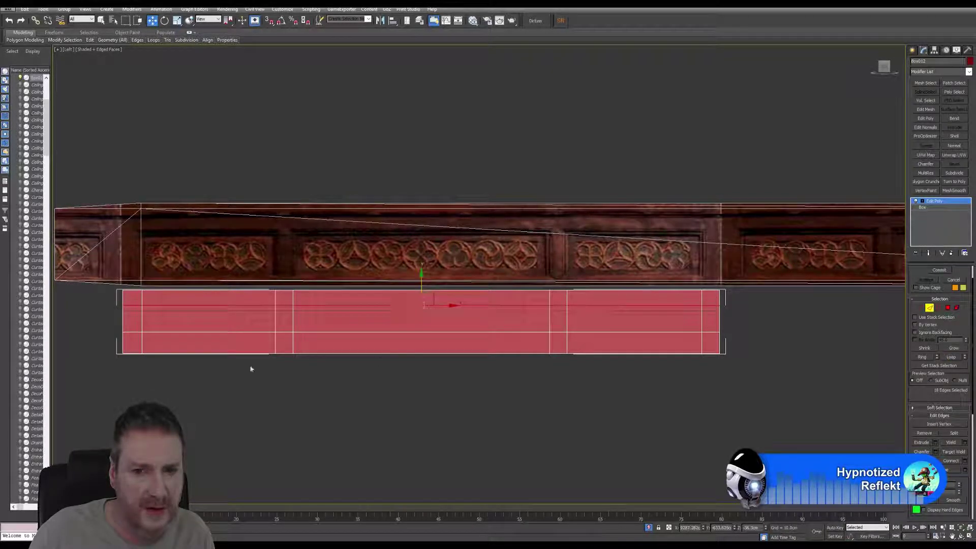
- Select the whole lower horizontal edge loop and move it slightly down toward the box's bottom edge
left_click(133, 333)
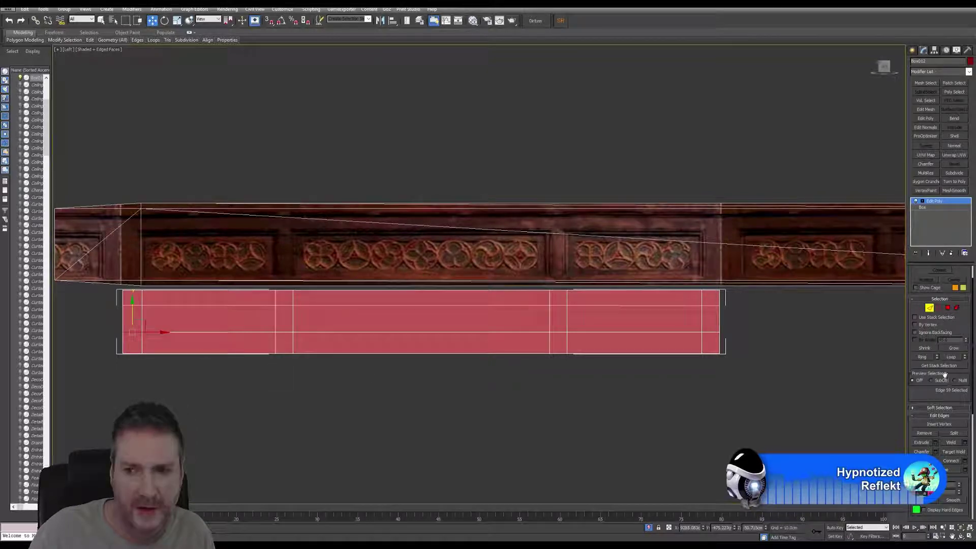
left_click(950, 357)
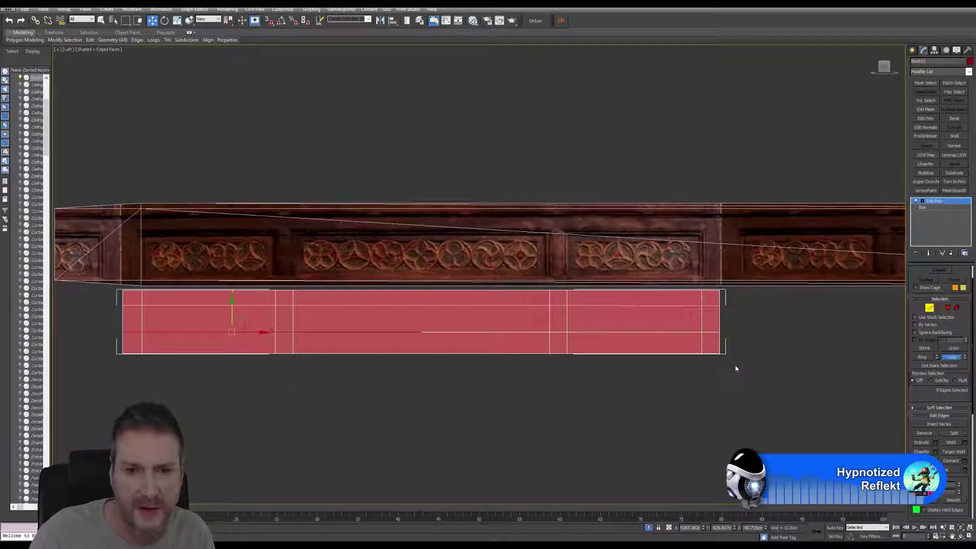
left_click(469, 332, "ctrl")
left_click(558, 333, "ctrl")
left_click(604, 333, "ctrl")
left_click(713, 332, "ctrl")
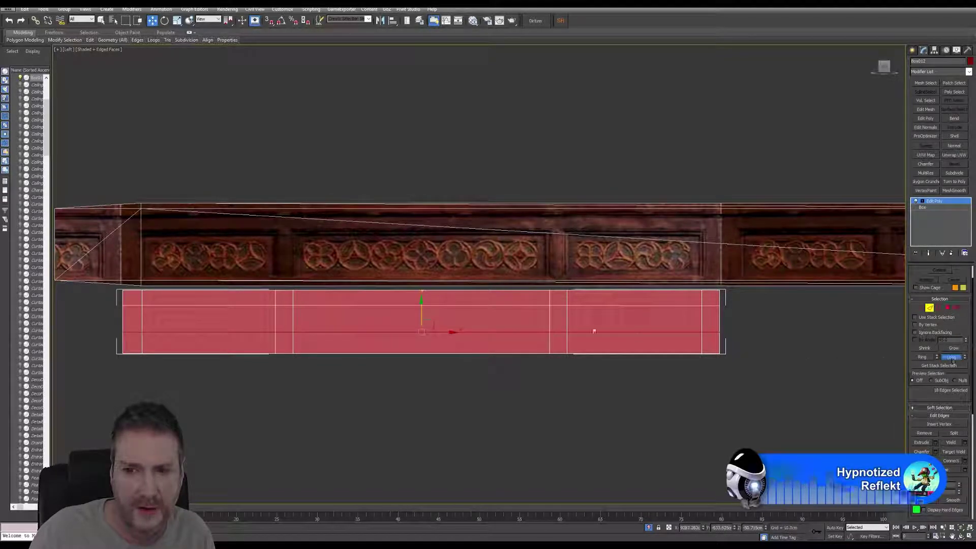
left_click_drag(422, 311, 420, 319)
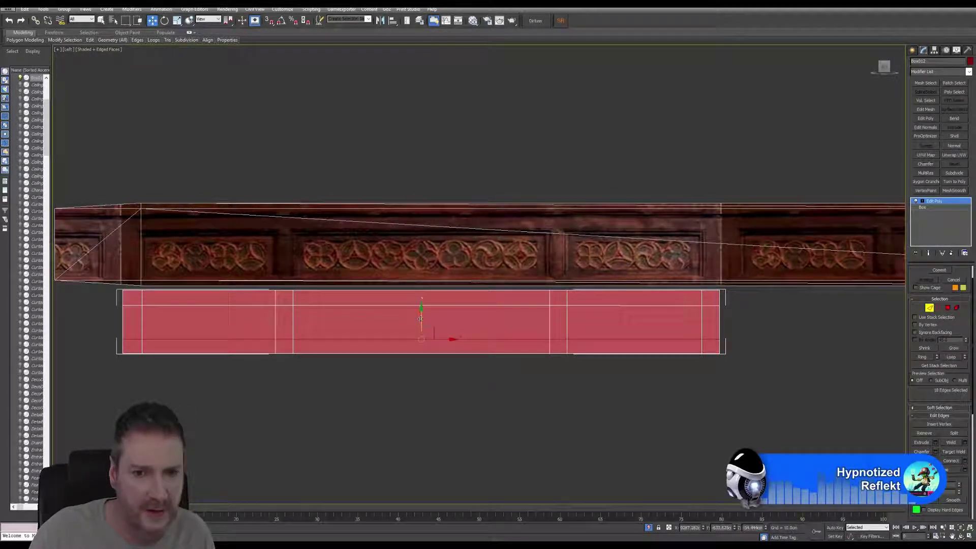
left_click(930, 309)
- Select the three large panel polygons between the dividers on the front face of the box
middle_click_drag(511, 392, 516, 391)
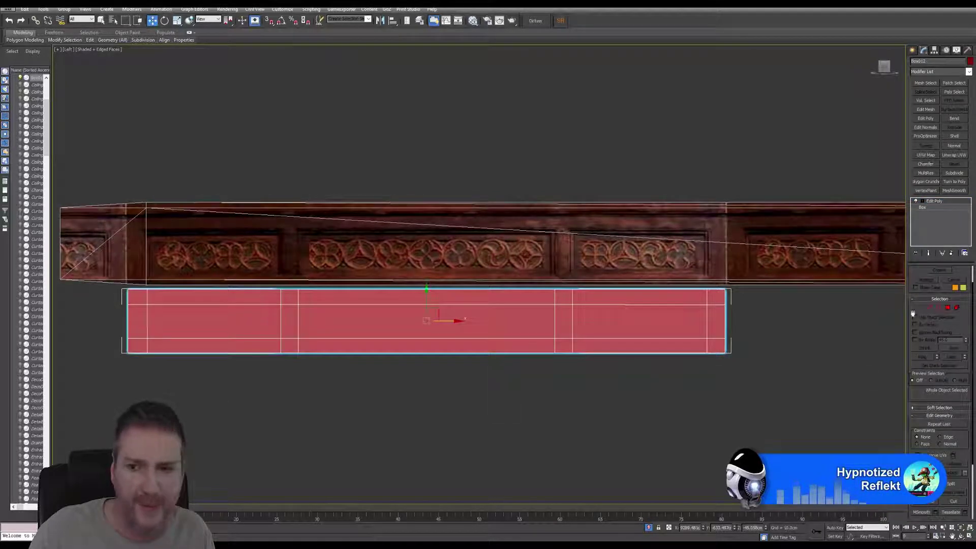
key("4")
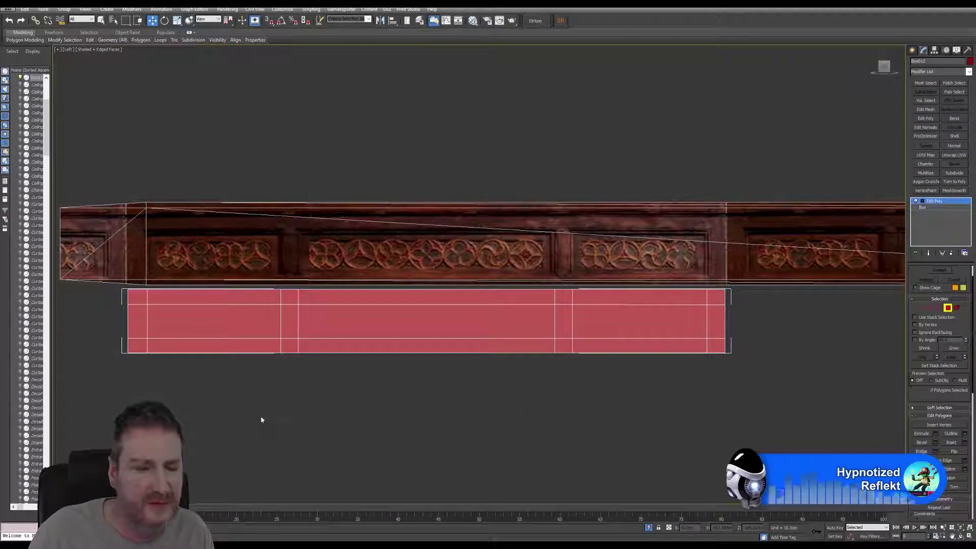
left_click(203, 320)
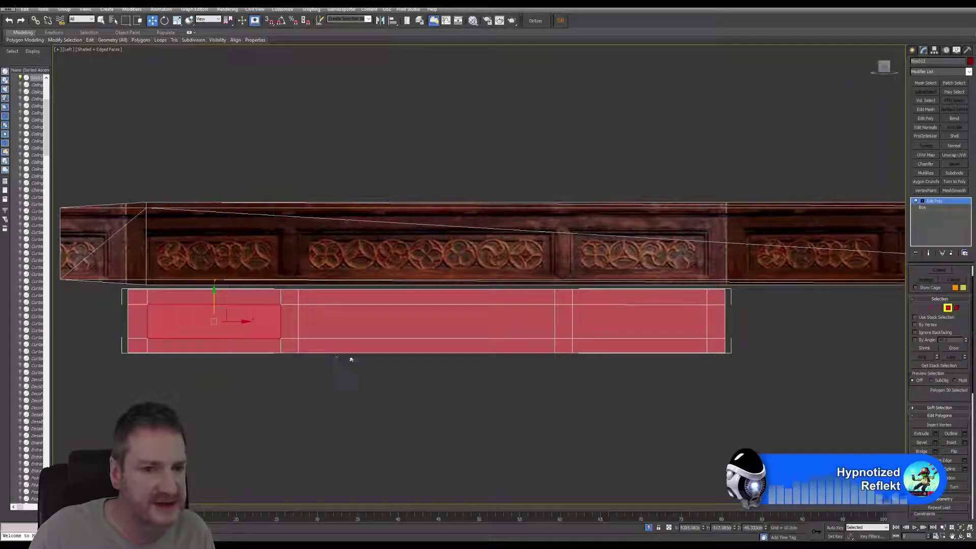
left_click(408, 318, "ctrl")
left_click(615, 322, "ctrl")
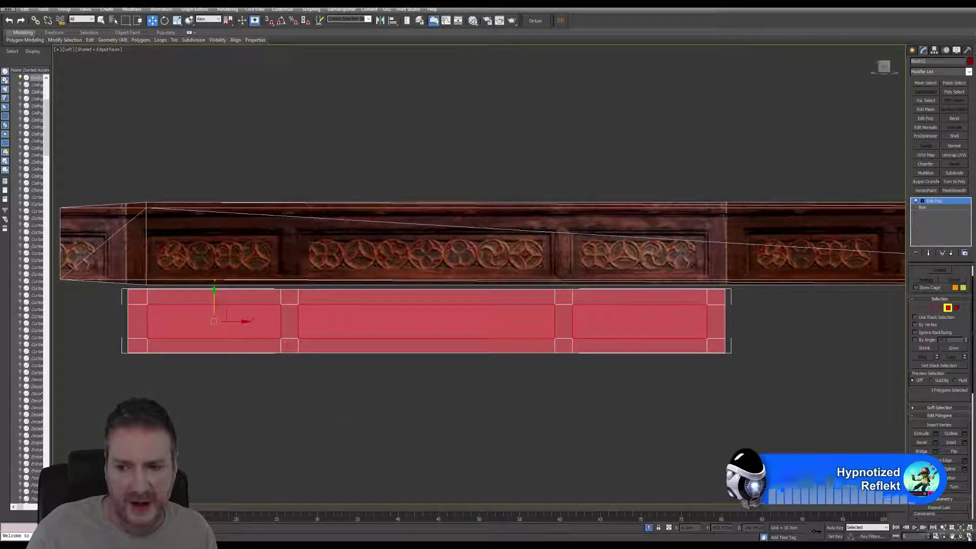
- Extrude the three selected panel polygons inward with a height of about -2.3 cm
key("alt+w")
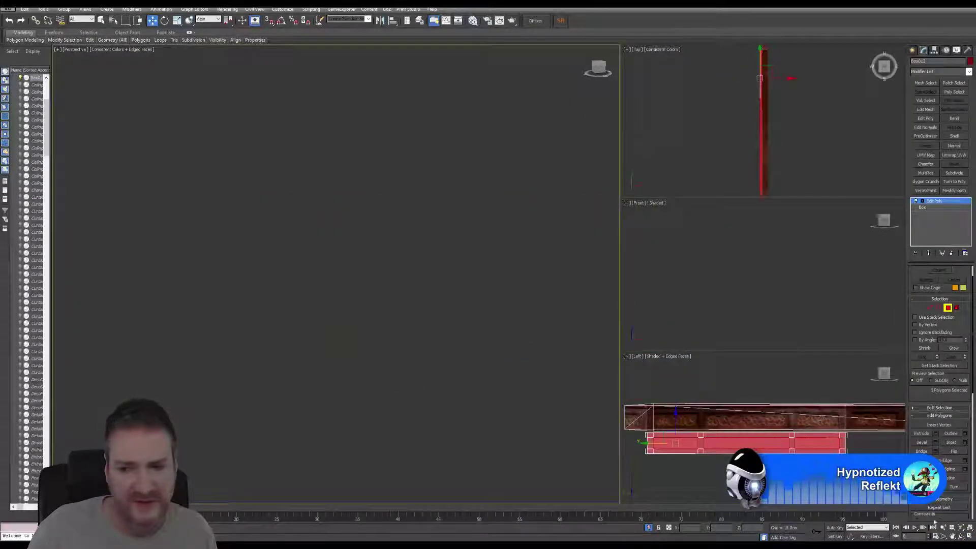
left_click(960, 527)
left_click(960, 536)
left_click_drag(386, 348, 299, 309)
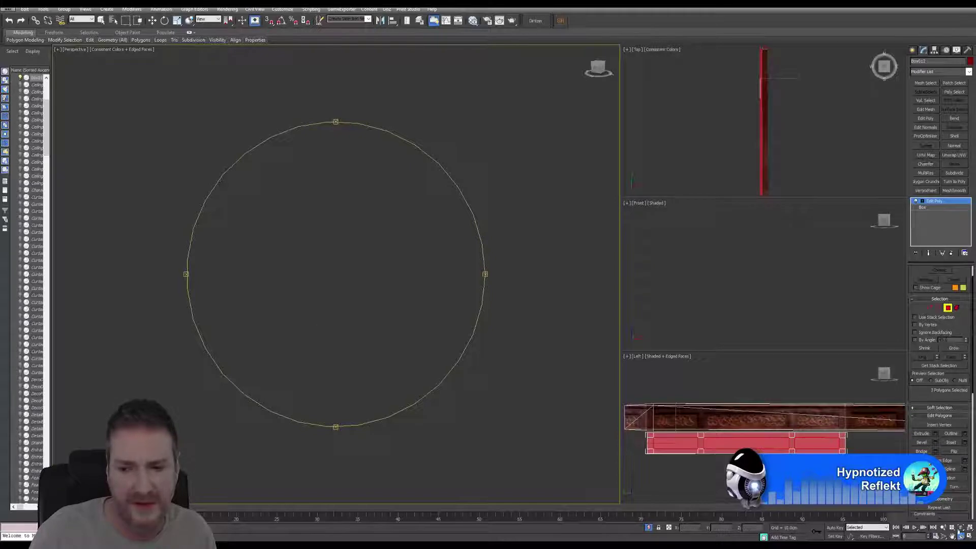
left_click(960, 529)
left_click_drag(356, 269, 332, 265)
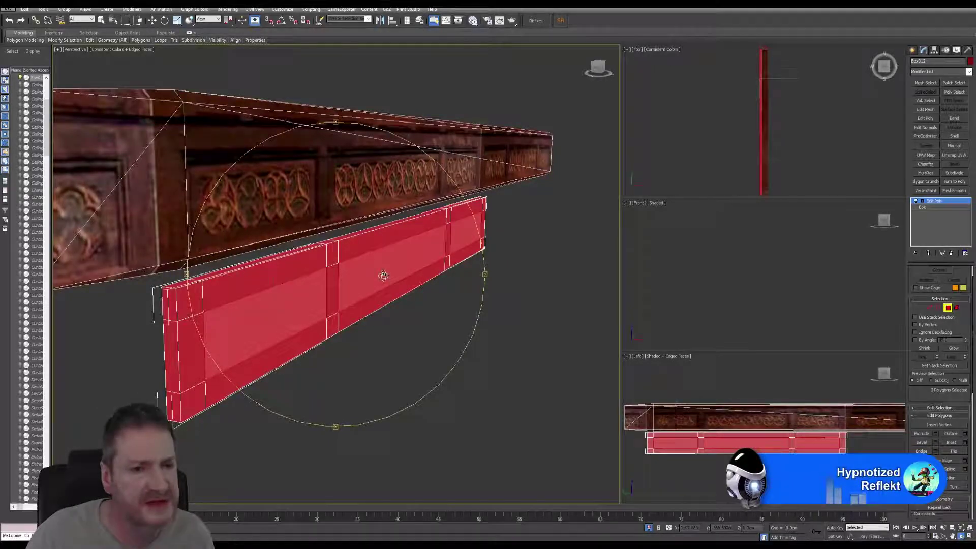
left_click(935, 434)
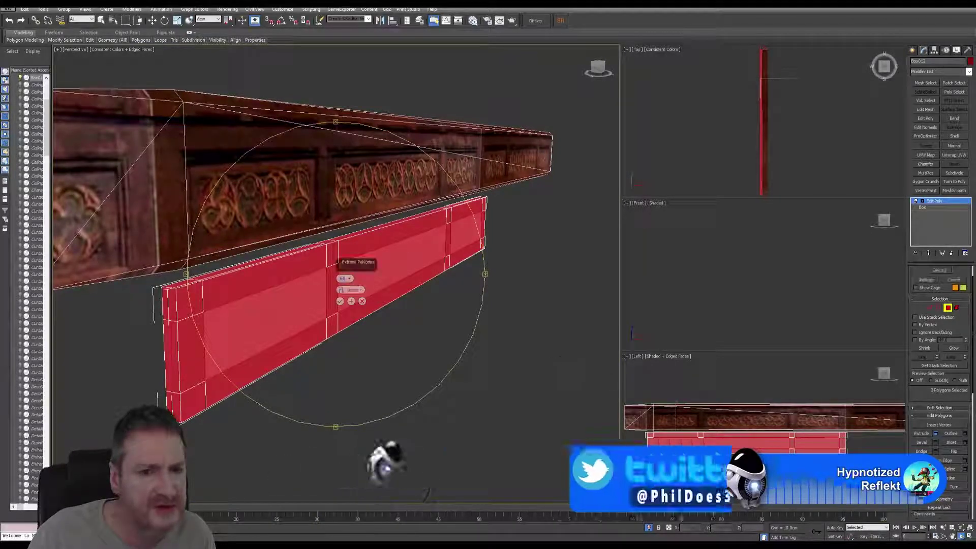
left_click_drag(359, 265, 550, 254)
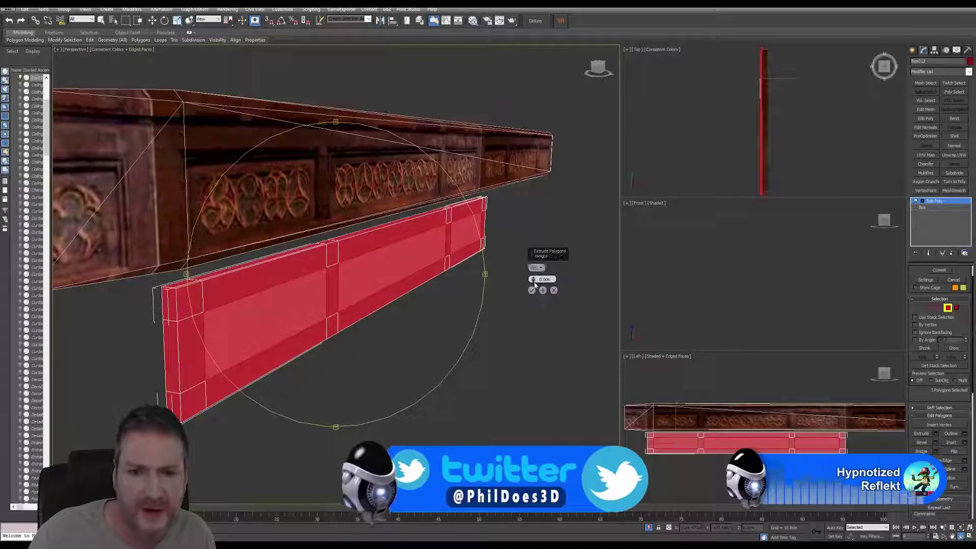
left_click_drag(532, 280, 531, 290)
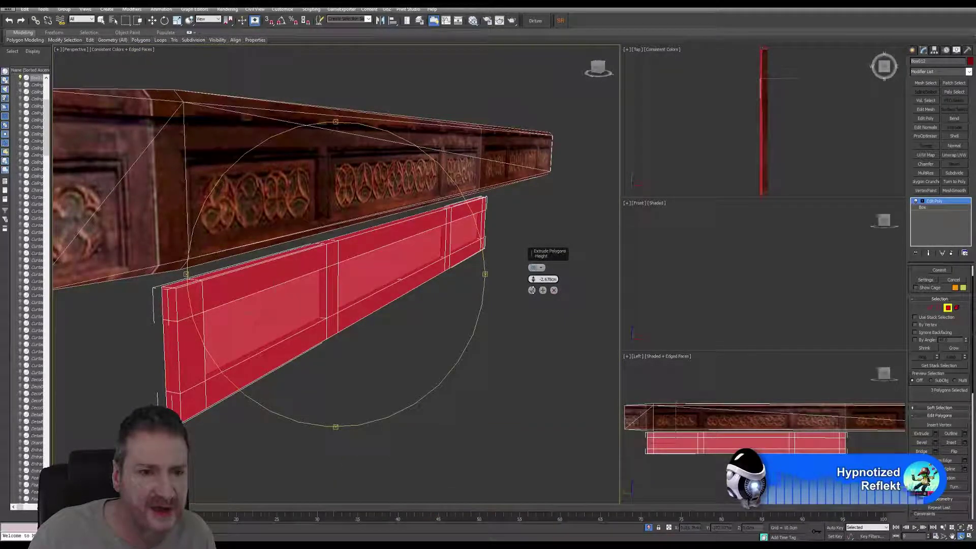
mouse_move(531, 290)
left_mouse_down()
mouse_move(533, 267)
mouse_move(532, 287)
left_mouse_up()
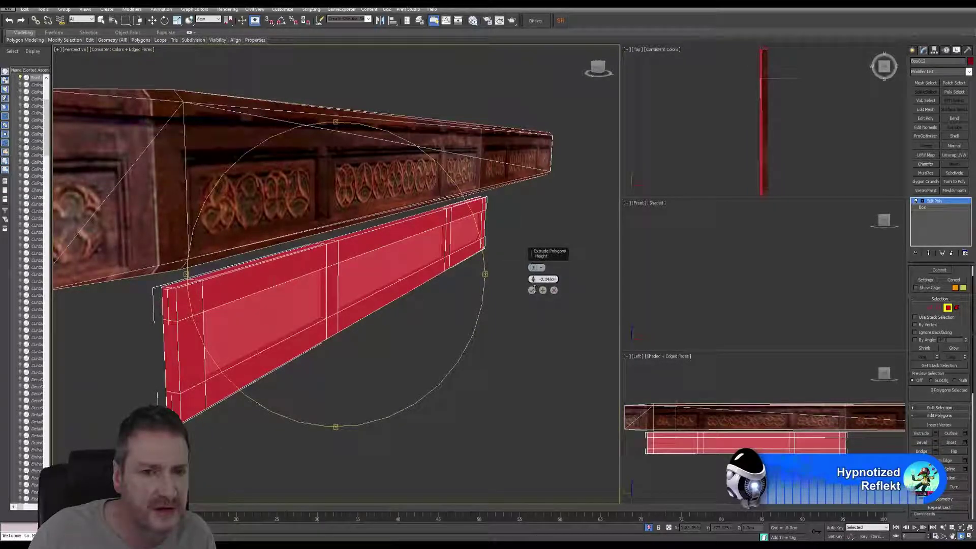
- Check the depth of the recessed panels from several angles and apply the extrusion
middle_click_drag(501, 299, 332, 311, "alt")
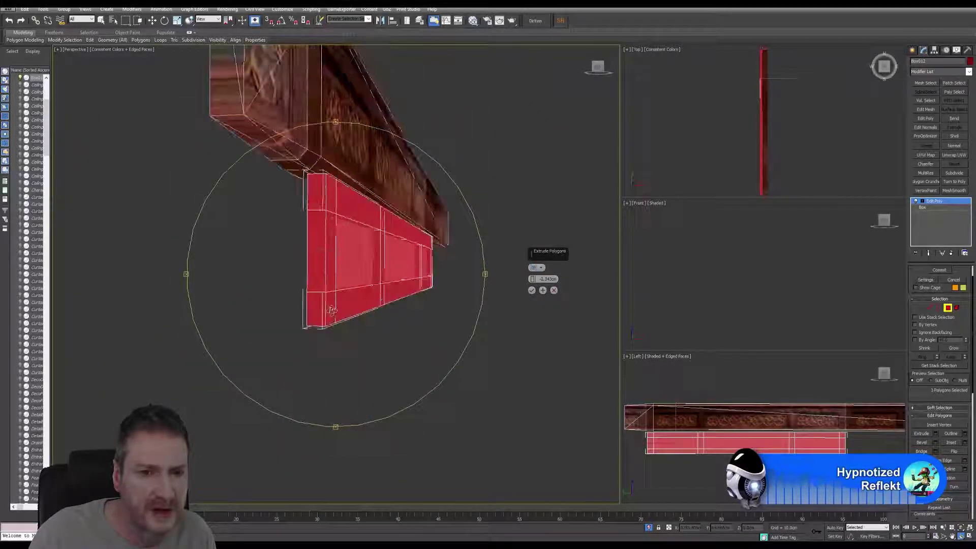
middle_click_drag(336, 268, 398, 308, "alt")
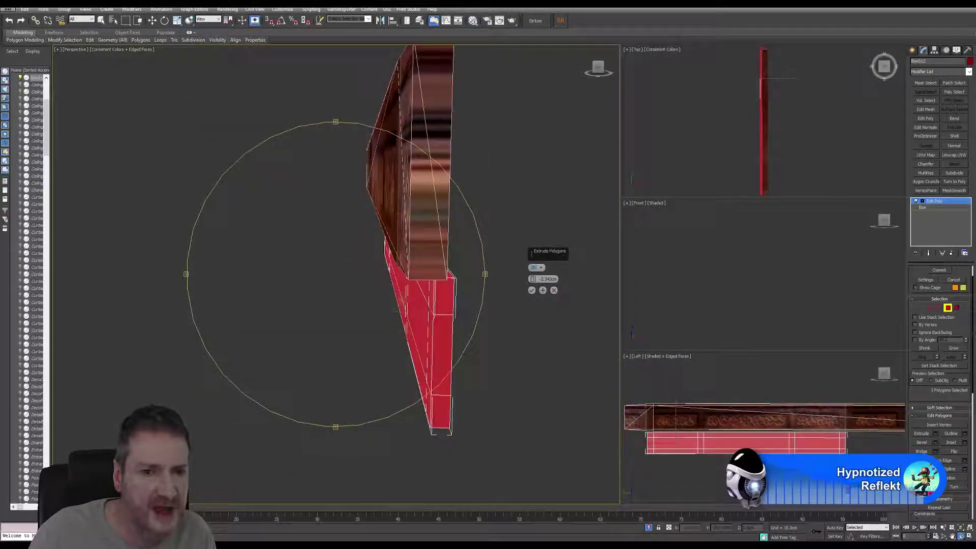
left_click_drag(429, 315, 405, 316)
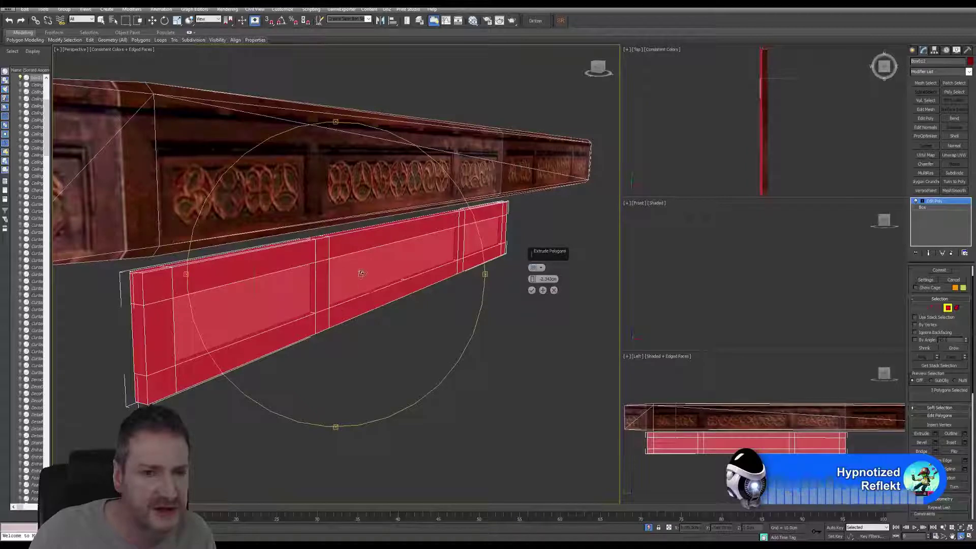
left_click_drag(359, 273, 361, 282)
middle_click_drag(361, 283, 378, 222, "alt")
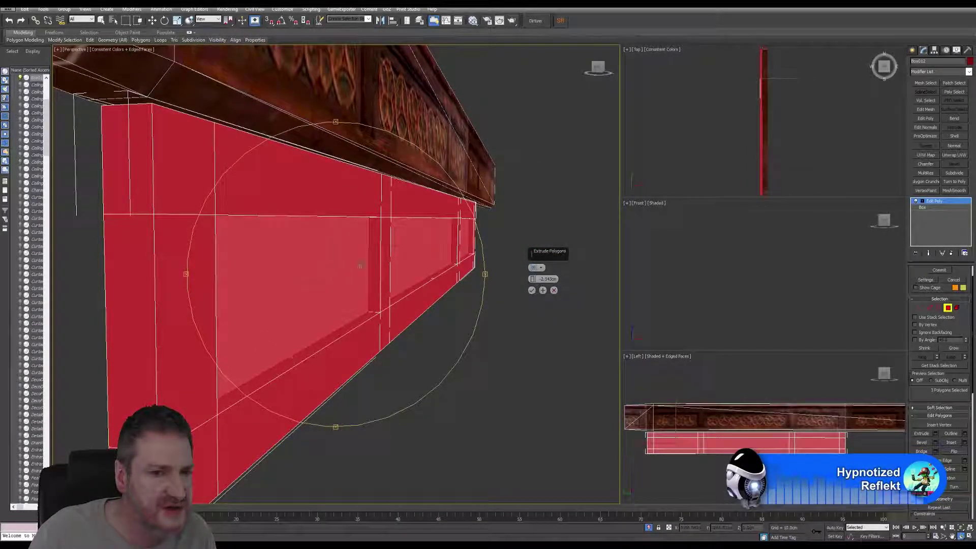
middle_click_drag(382, 281, 390, 307, "alt")
left_click_drag(391, 308, 389, 307)
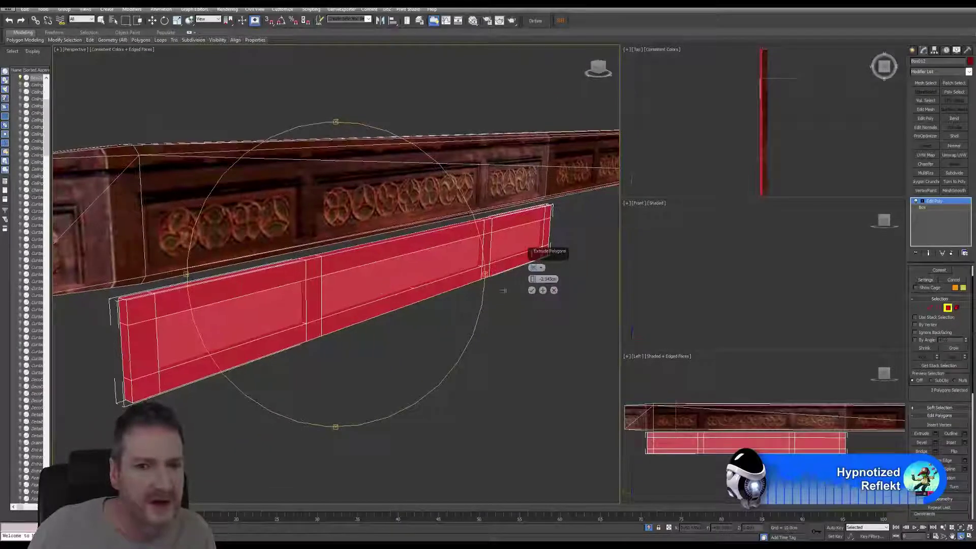
left_click(531, 290)
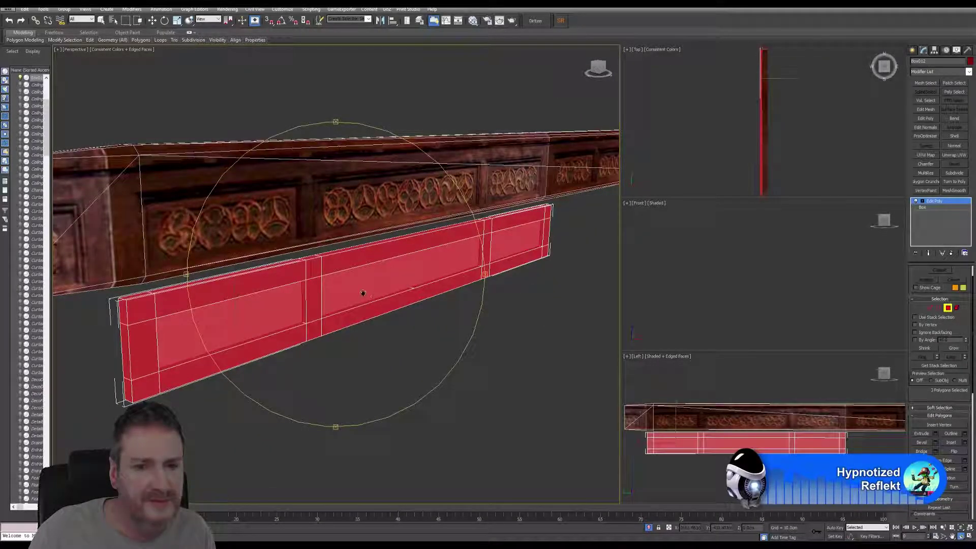
- Select the three recessed panel polygons on the front of the box and delete them
middle_click_drag(363, 293, 335, 284, "alt")
scroll(330, 304, "down", 6)
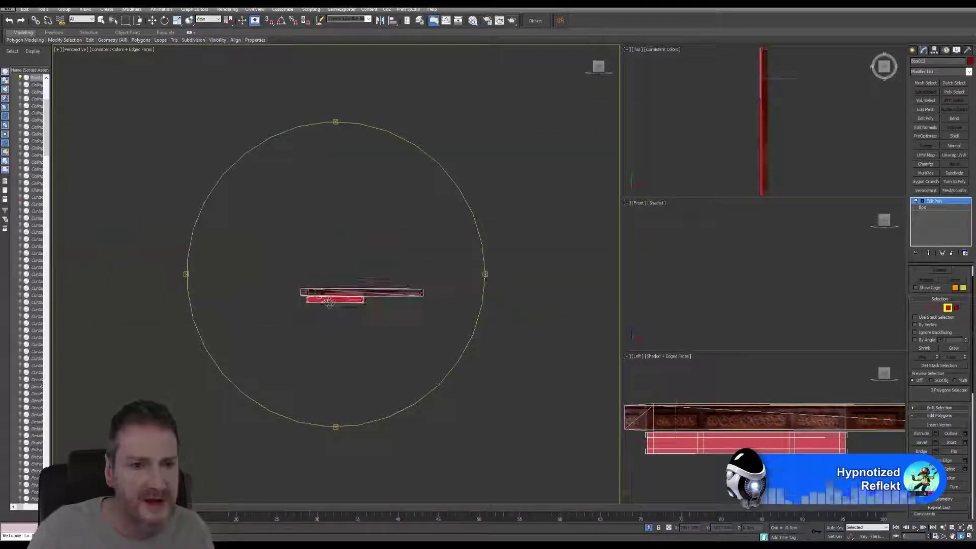
scroll(331, 304, "up", 6)
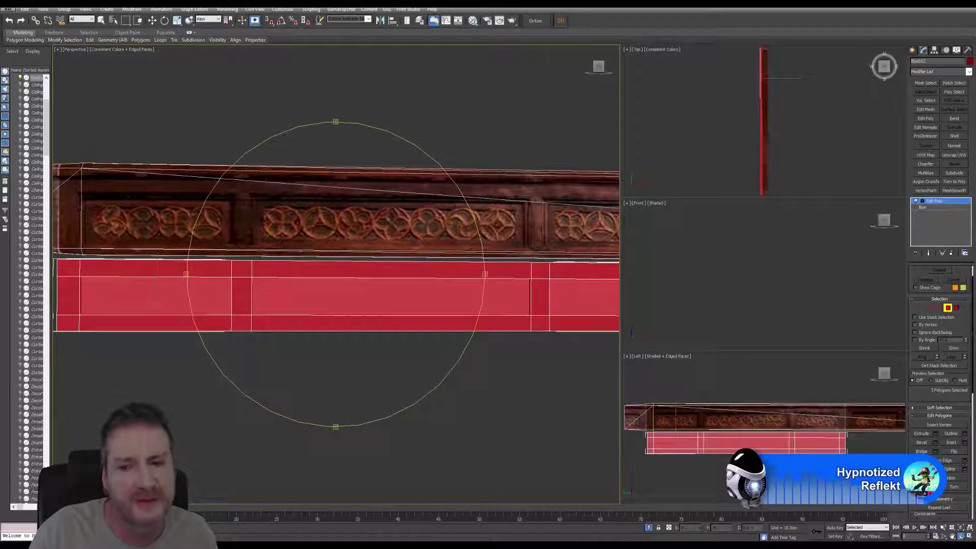
key("w")
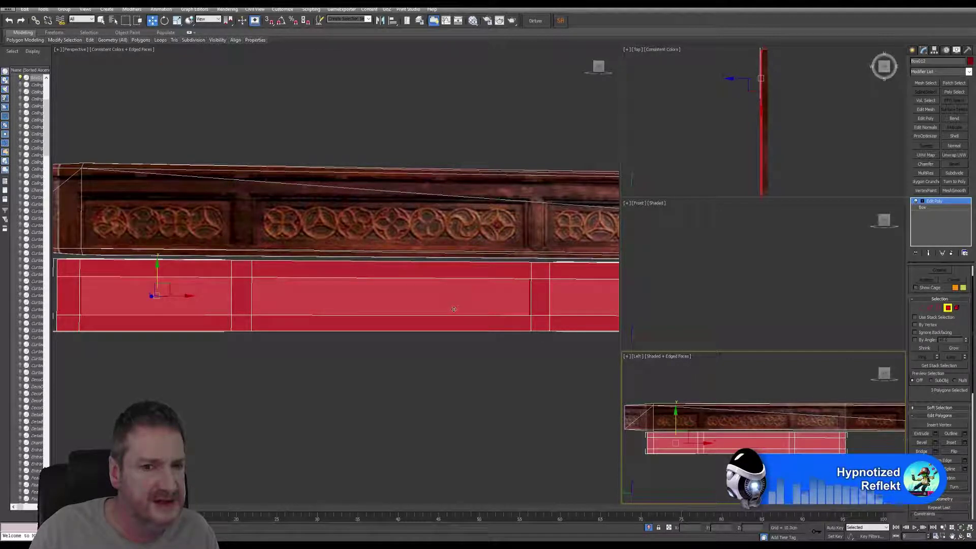
middle_click_drag(288, 279, 297, 281, "alt")
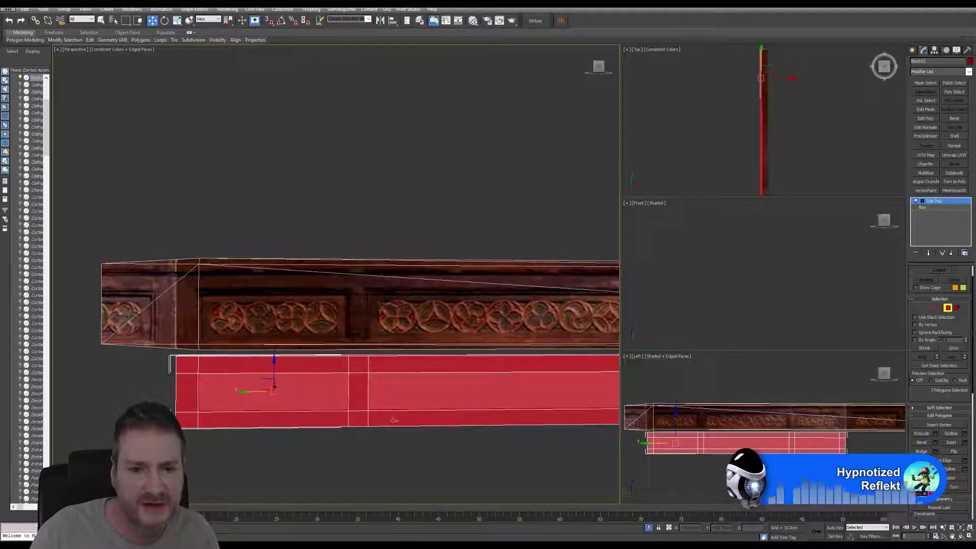
left_click(437, 452)
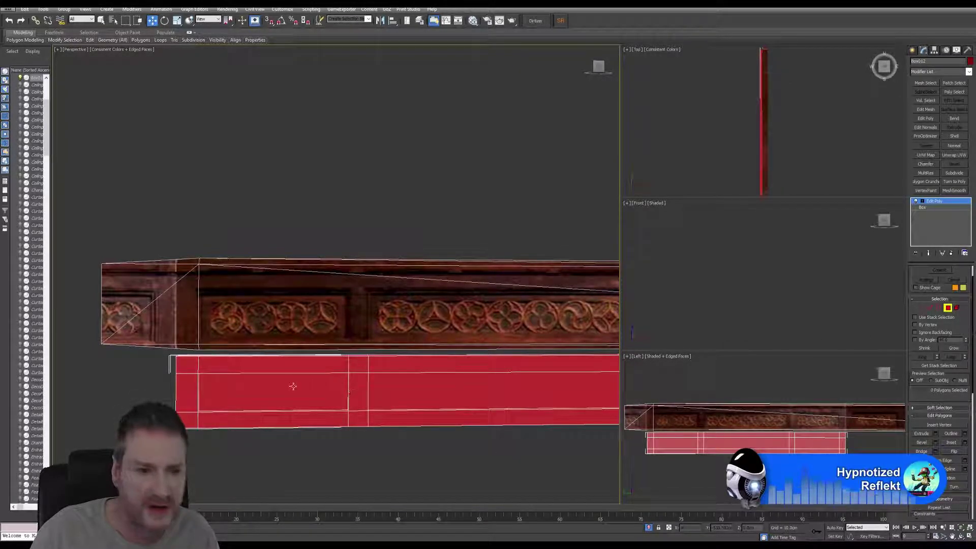
left_click(292, 386)
left_click(456, 389, "ctrl")
middle_click_drag(594, 448, 494, 438)
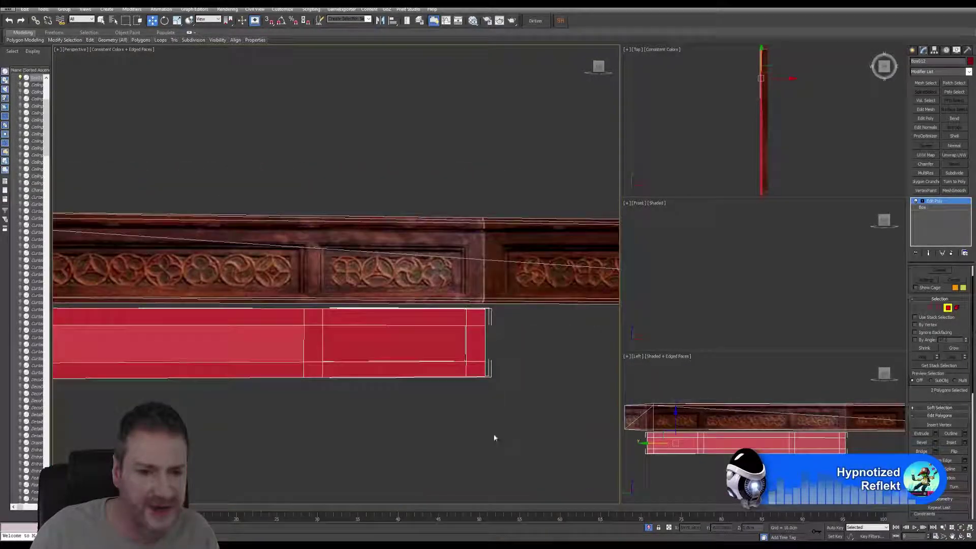
left_click(398, 342, "ctrl")
mouse_move(272, 381)
middle_mouse_down()
mouse_move(283, 376)
mouse_move(275, 379)
middle_mouse_up()
key("Delete")
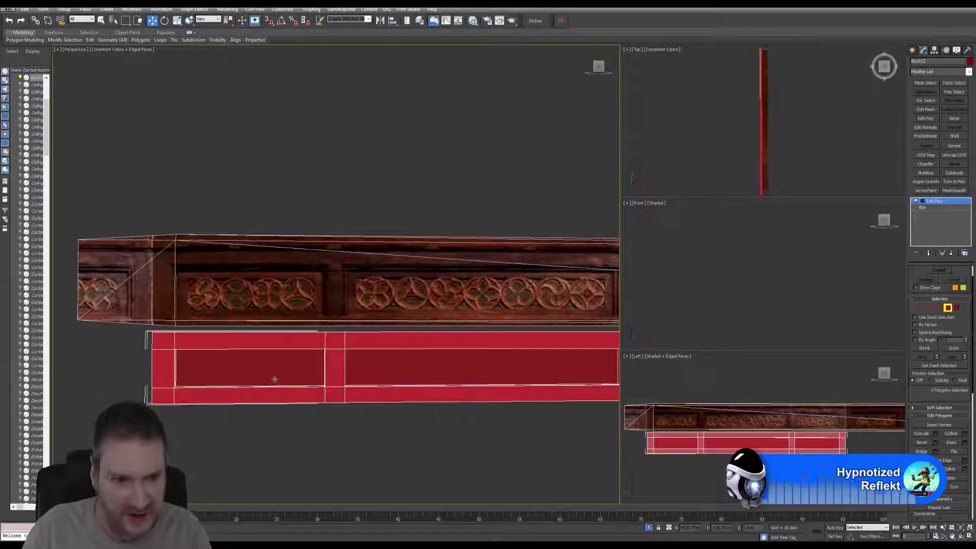
- Delete the three back polygons behind the panel openings so the box becomes an open frame
left_click(261, 372)
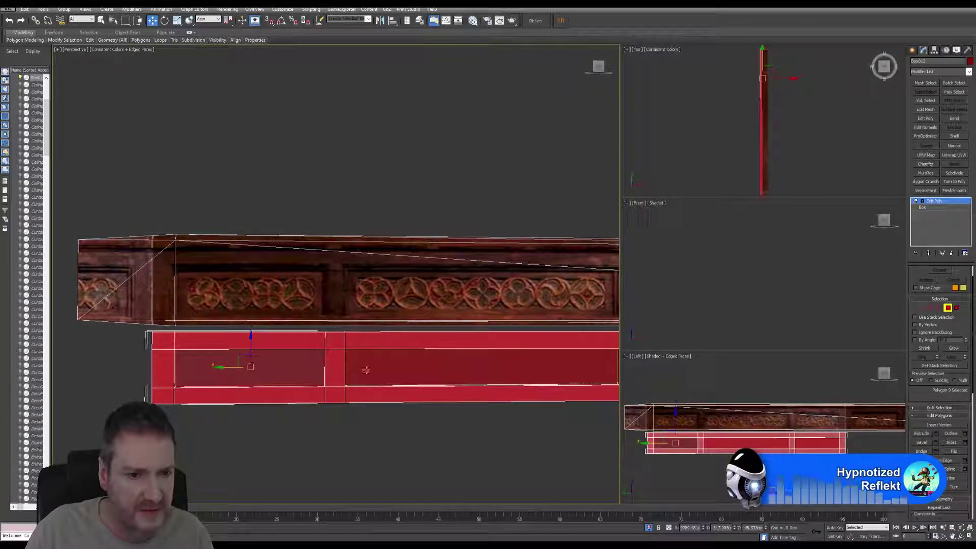
left_click(366, 370, "ctrl")
middle_click_drag(481, 398, 477, 400)
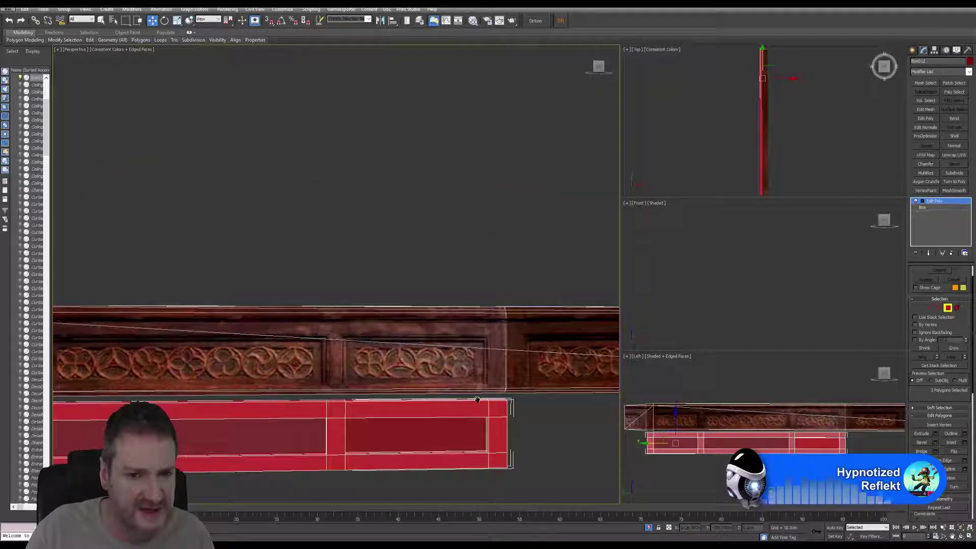
key("Delete")
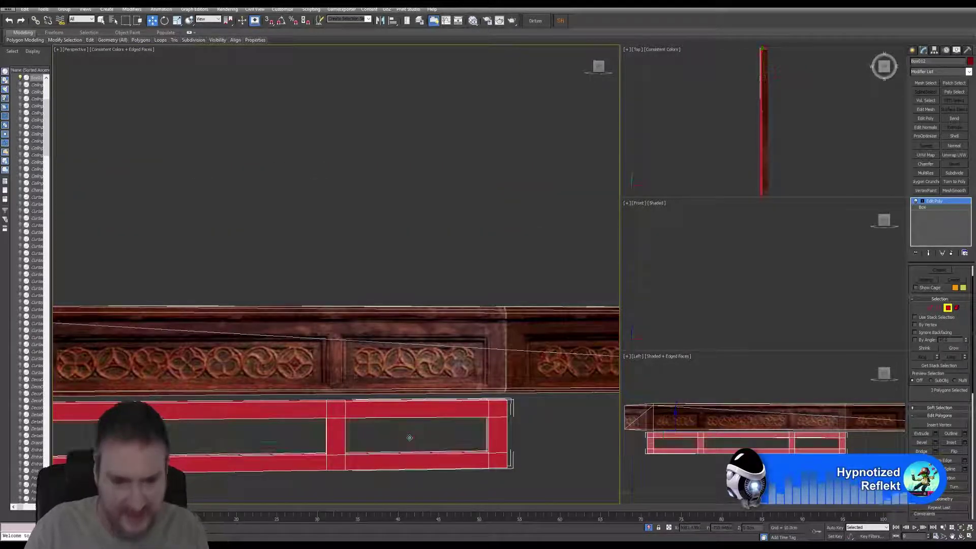
- Examine the open frame and the inner sides of its panel openings from several angles
middle_click_drag(297, 411, 296, 410)
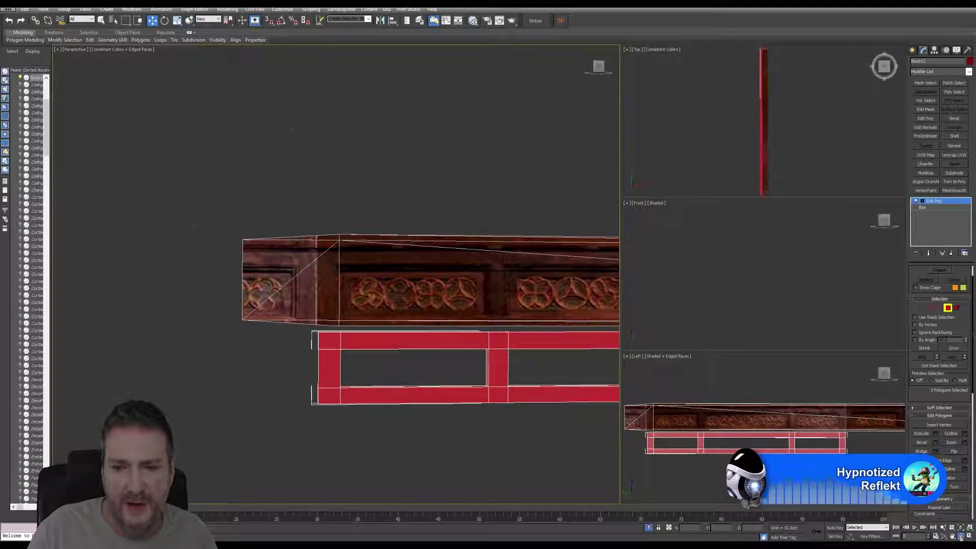
middle_click_drag(445, 311, 462, 288, "alt")
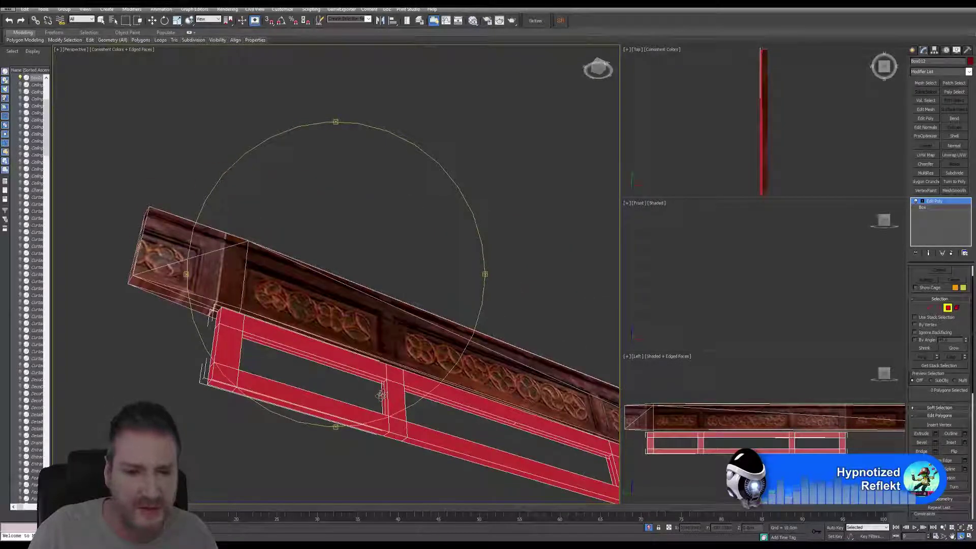
middle_click_drag(382, 394, 389, 366, "alt")
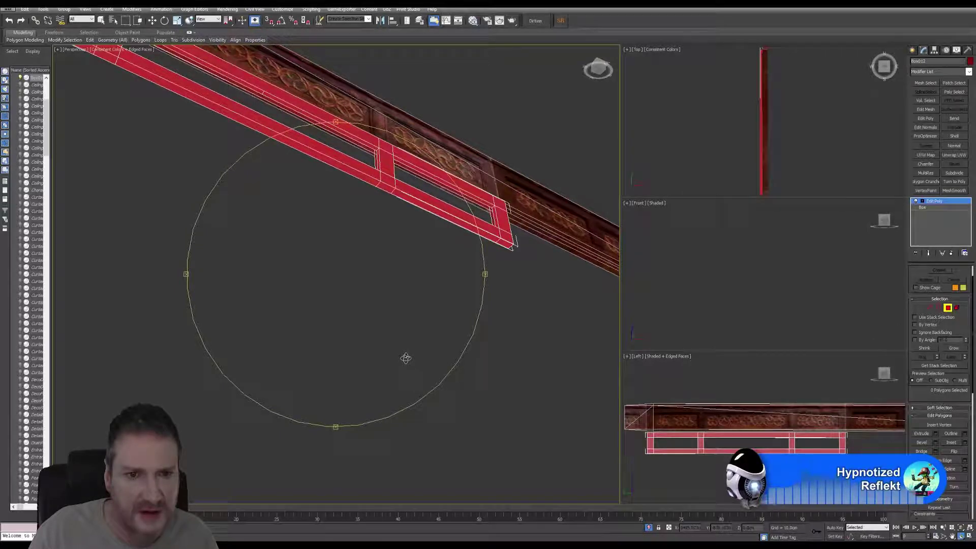
middle_click_drag(411, 319, 436, 327, "alt")
scroll(430, 303, "up", 6)
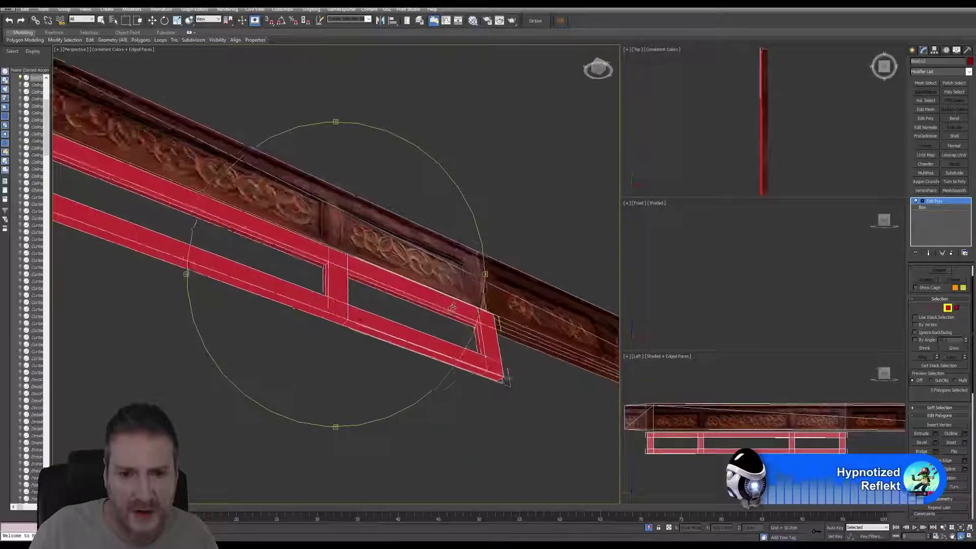
- Select the upper inner polygon and adjoining vertical side polygon inside the frame's left-end panel opening
scroll(452, 308, "up", 5)
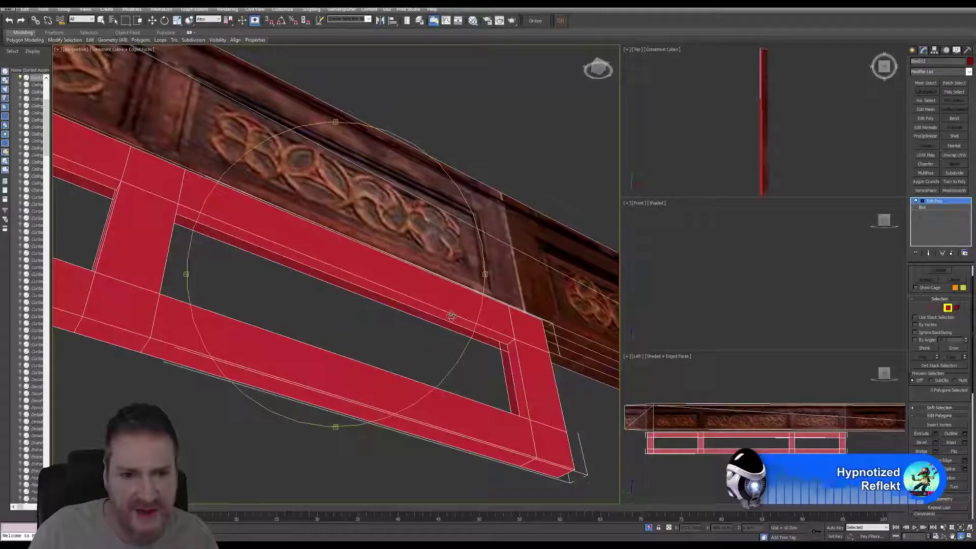
middle_click_drag(451, 316, 524, 376, "alt")
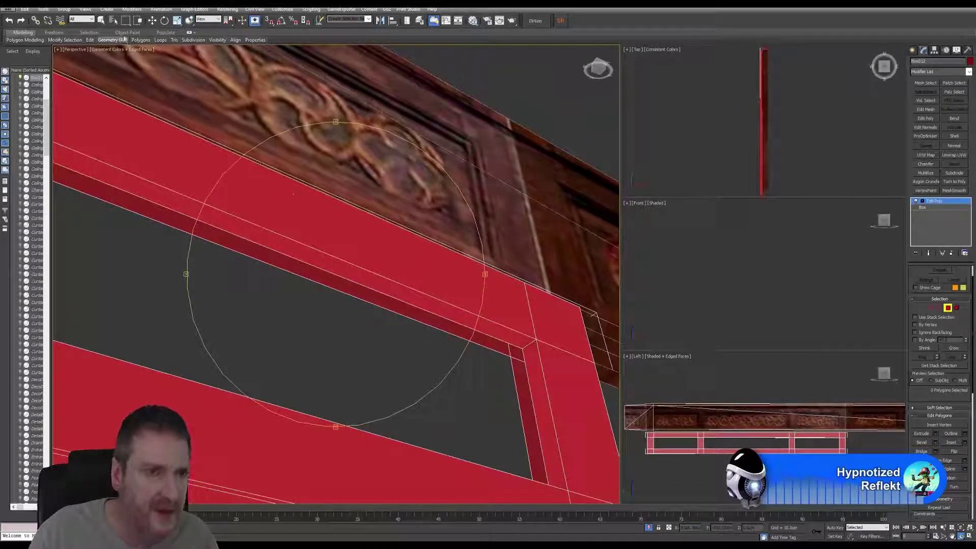
left_click(102, 21)
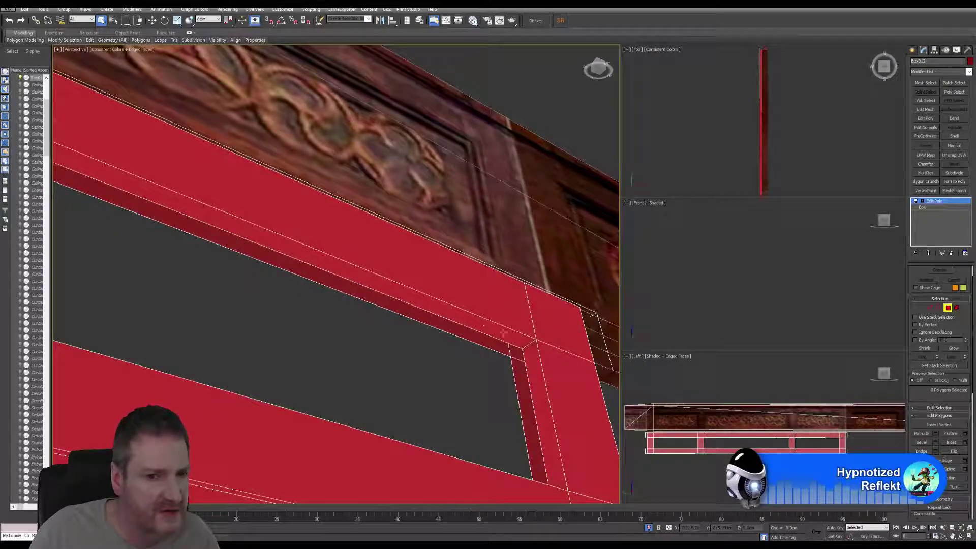
scroll(450, 386, "down", 4)
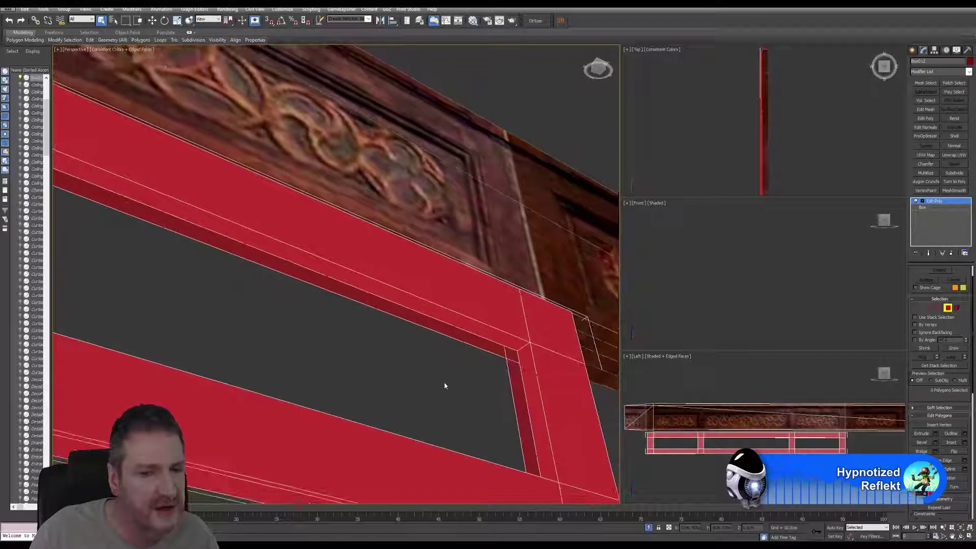
scroll(448, 386, "down", 6)
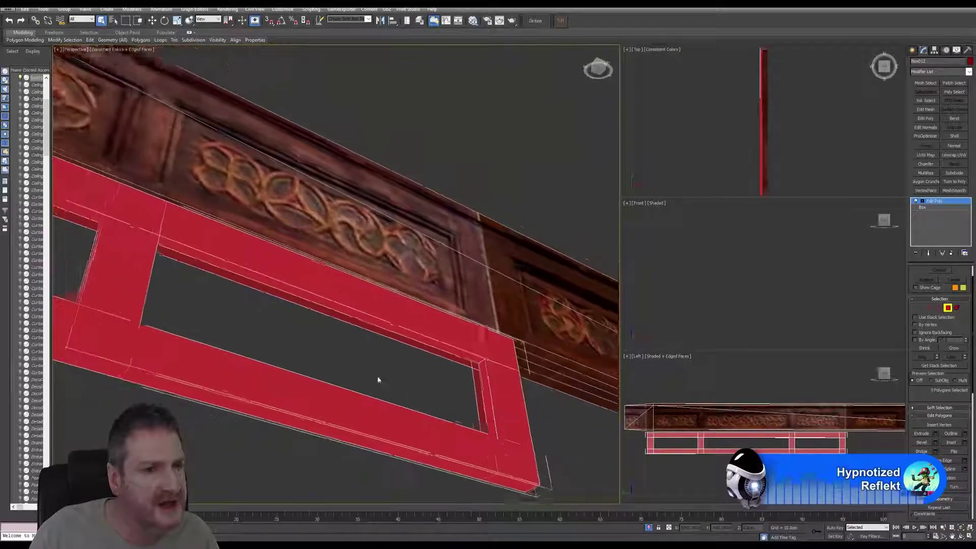
middle_click_drag(274, 333, 483, 385)
middle_click_drag(326, 335, 464, 376)
mouse_move(192, 276)
middle_mouse_down()
mouse_move(427, 338)
mouse_move(270, 285)
mouse_move(270, 297)
mouse_move(218, 273)
mouse_move(547, 393)
middle_mouse_up()
mouse_move(306, 285)
middle_mouse_down()
mouse_move(467, 349)
mouse_move(474, 342)
mouse_move(424, 331)
middle_mouse_up()
scroll(463, 342, "up", 1)
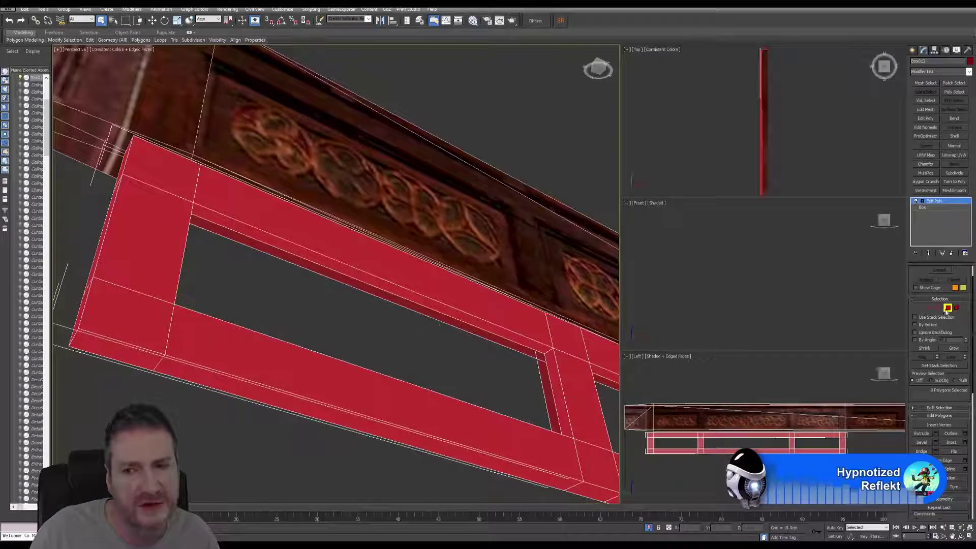
left_click(438, 316)
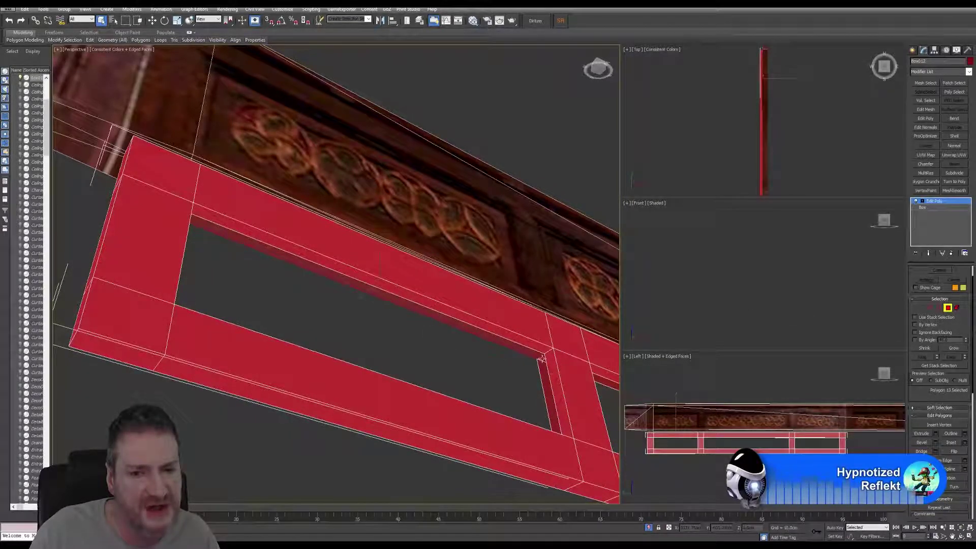
middle_click_drag(519, 396, 327, 385)
left_click(403, 383, "ctrl")
- Add the upper and right-hand inner polygons of the middle and right-end panel openings to the selection
left_click(489, 406, "ctrl")
middle_click_drag(490, 407, 237, 330)
middle_click_drag(546, 407, 453, 350)
scroll(495, 399, "up", 3)
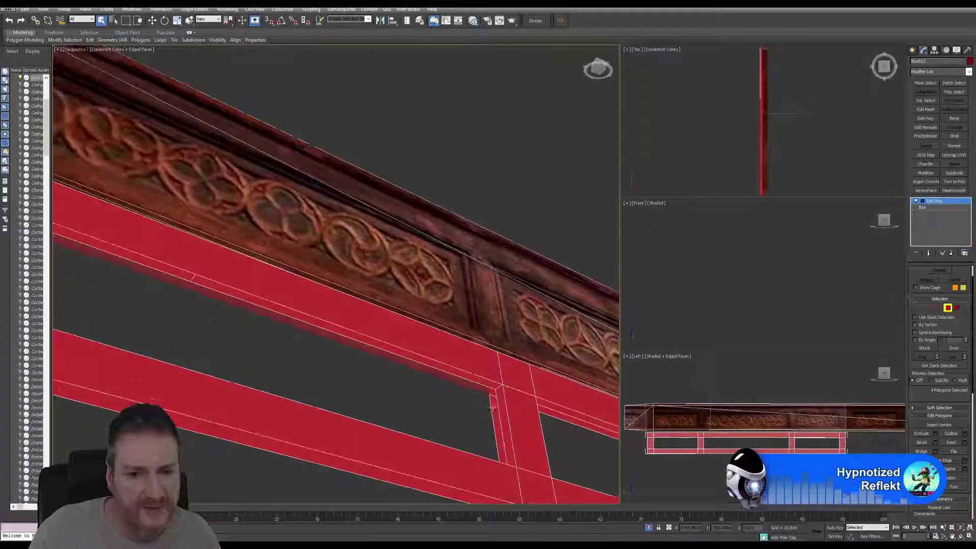
left_click(493, 413, "ctrl")
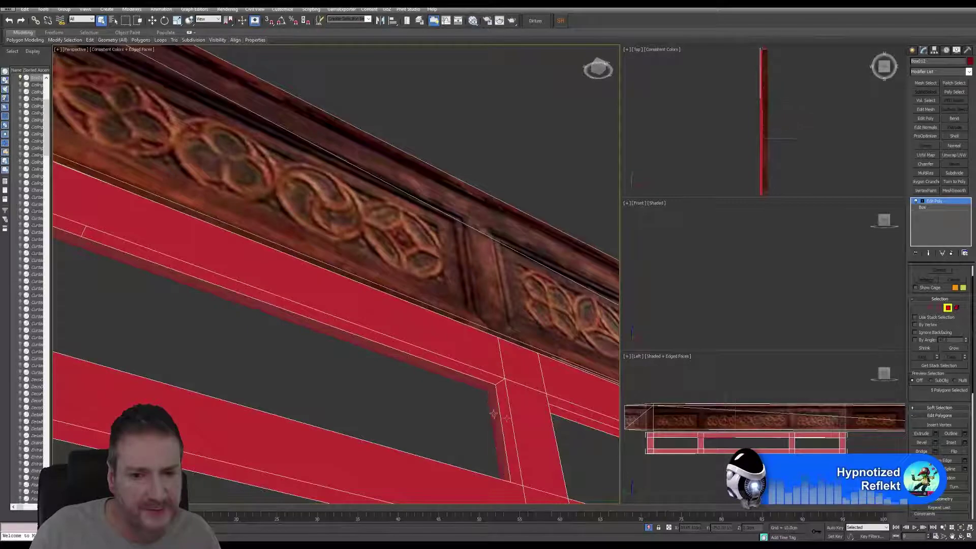
left_click(563, 414, "ctrl")
middle_click_drag(557, 417, 221, 330)
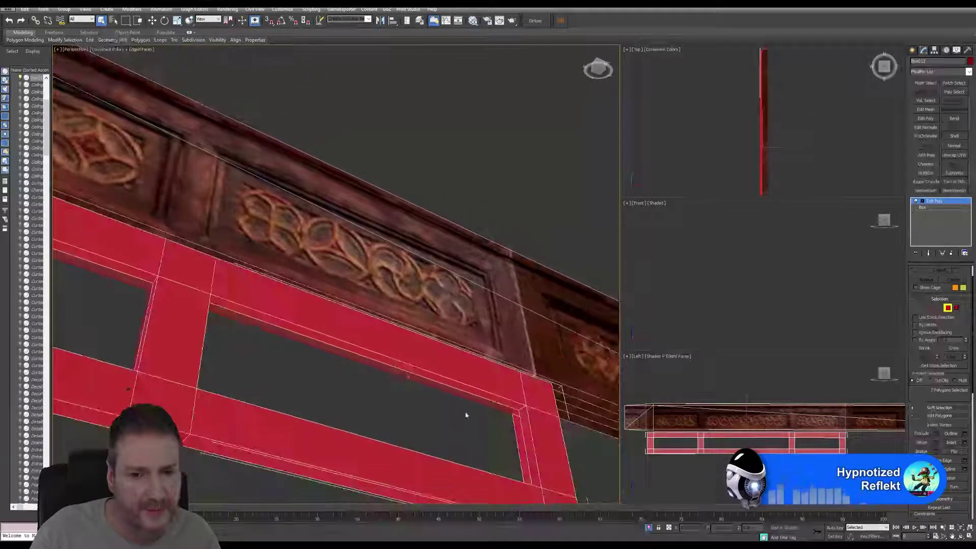
left_click(514, 432, "ctrl")
left_click(519, 437, "ctrl")
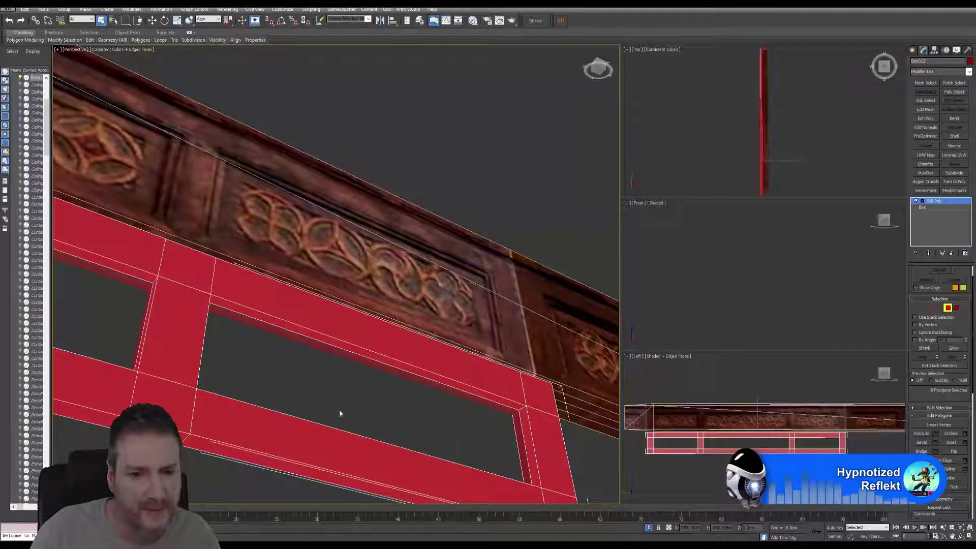
- View the frame from above and add the lower inner polygons of the right-end opening to the selection
middle_click_drag(340, 414, 376, 422)
scroll(373, 426, "down", 1)
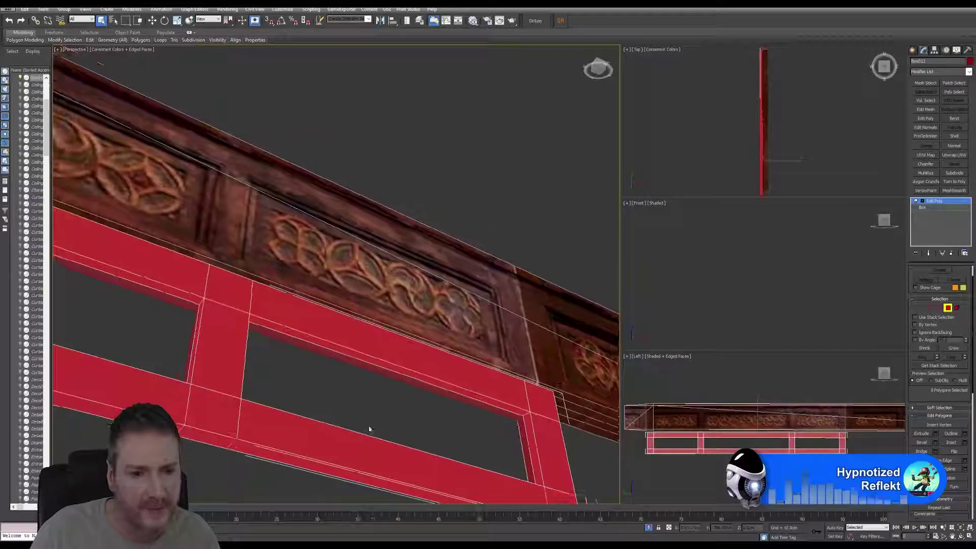
left_click(960, 537)
left_click_drag(355, 370, 398, 333)
left_click_drag(427, 388, 414, 277)
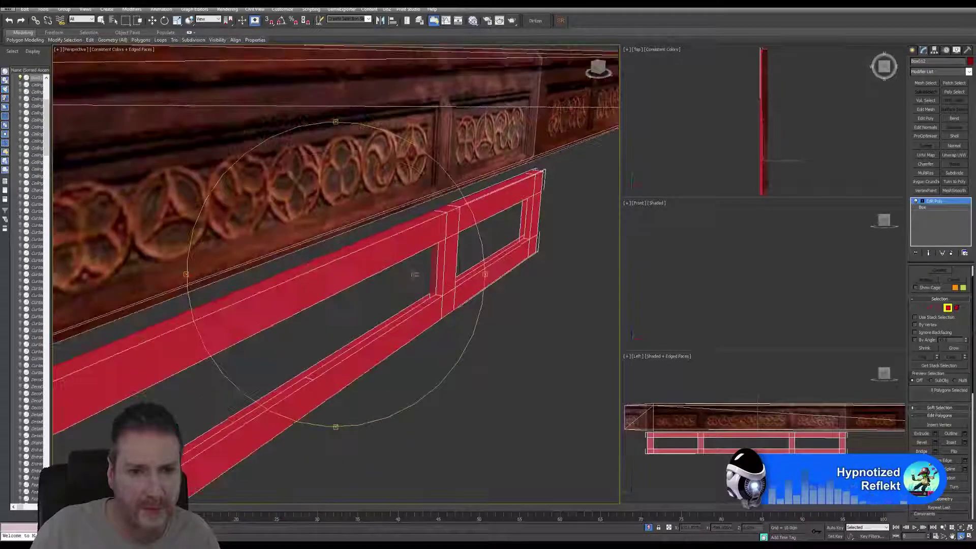
left_click(102, 21)
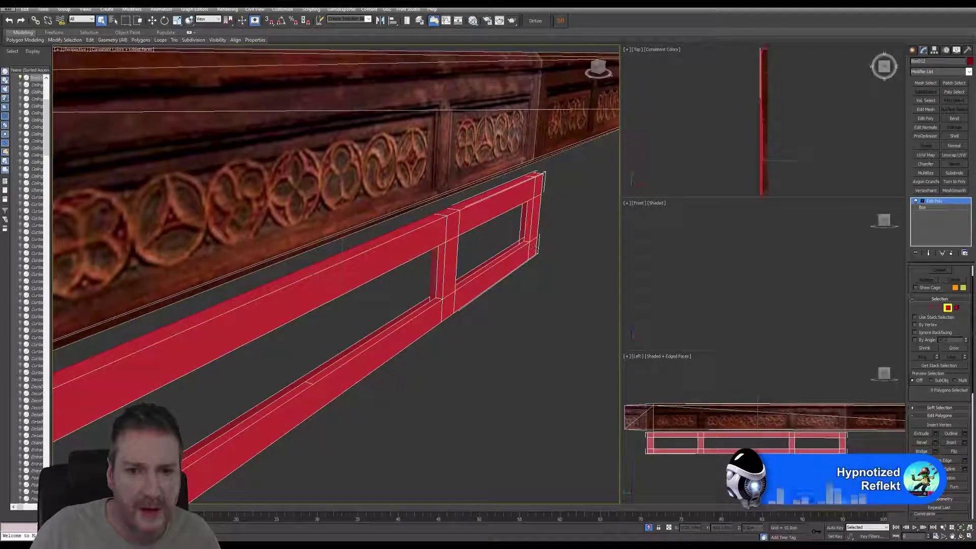
left_click(959, 530)
scroll(417, 246, "up", 5)
scroll(446, 229, "up", 6)
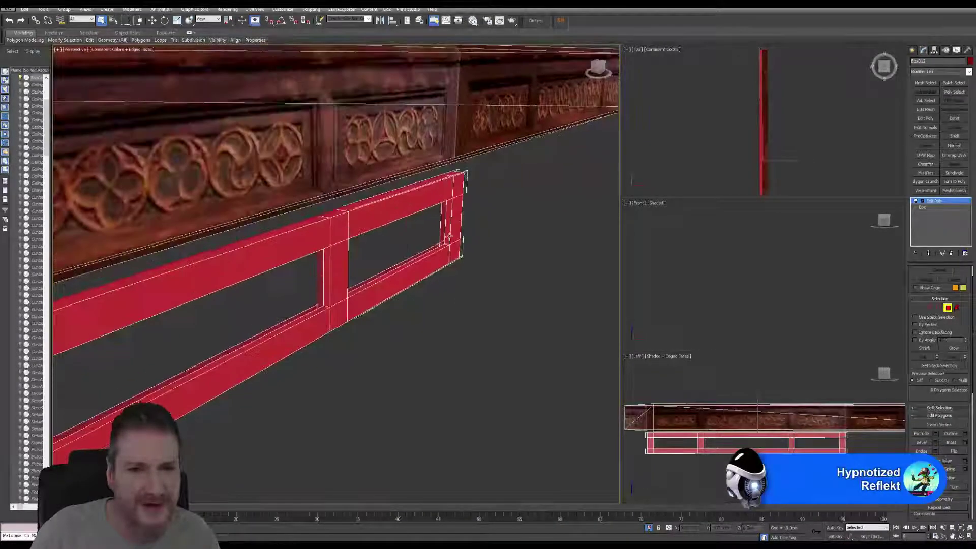
scroll(440, 243, "up", 5)
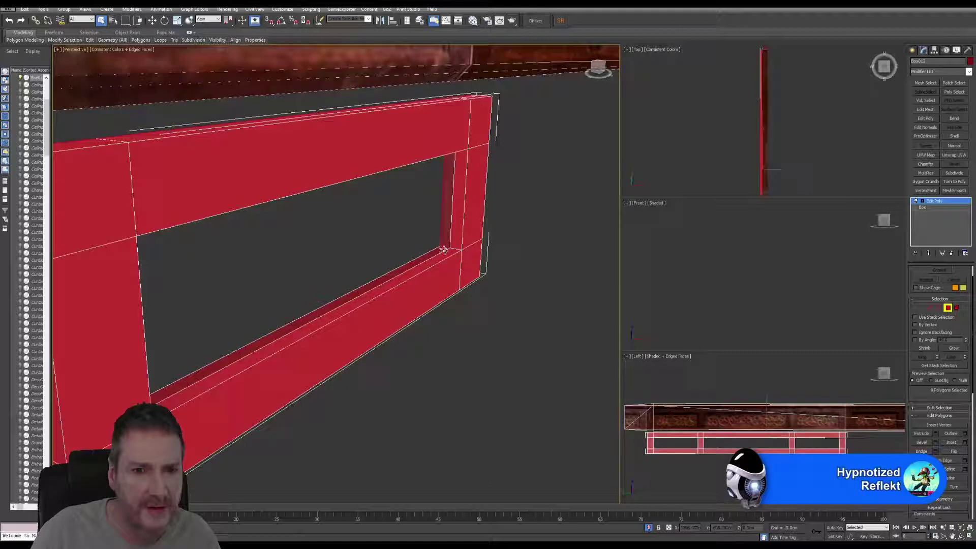
left_click(428, 256, "ctrl")
scroll(361, 311, "down", 4)
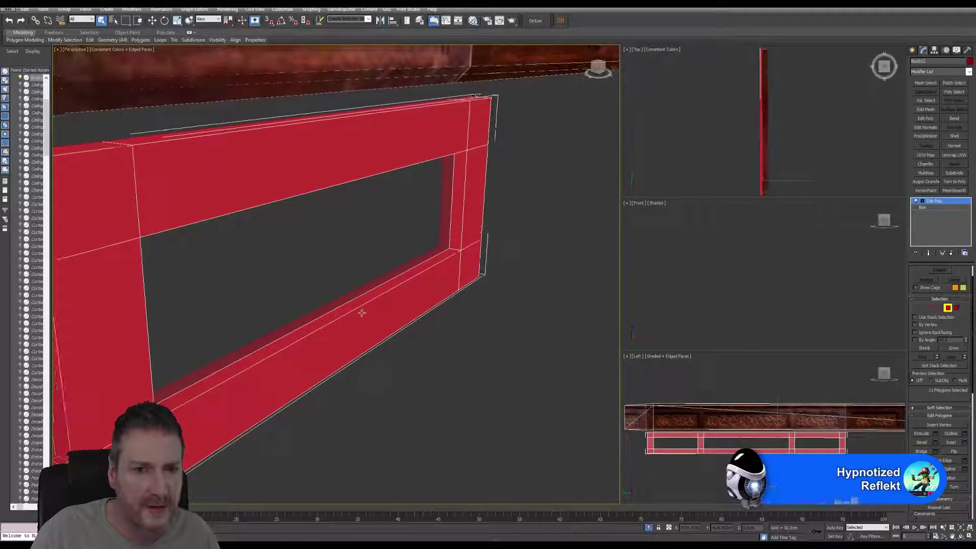
scroll(288, 349, "down", 2)
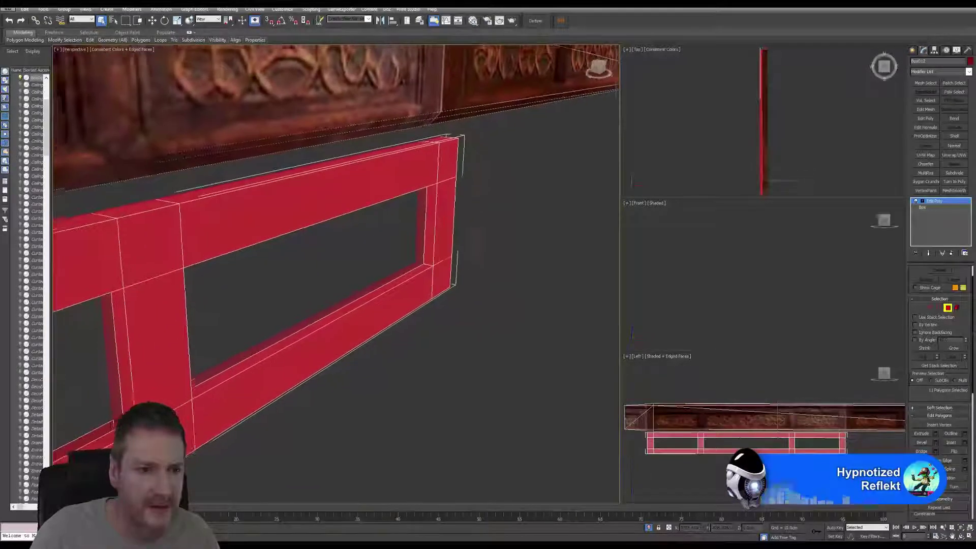
- Add the lower inner polygons of the middle and left-end panel openings to the selection
middle_click_drag(159, 374, 370, 278)
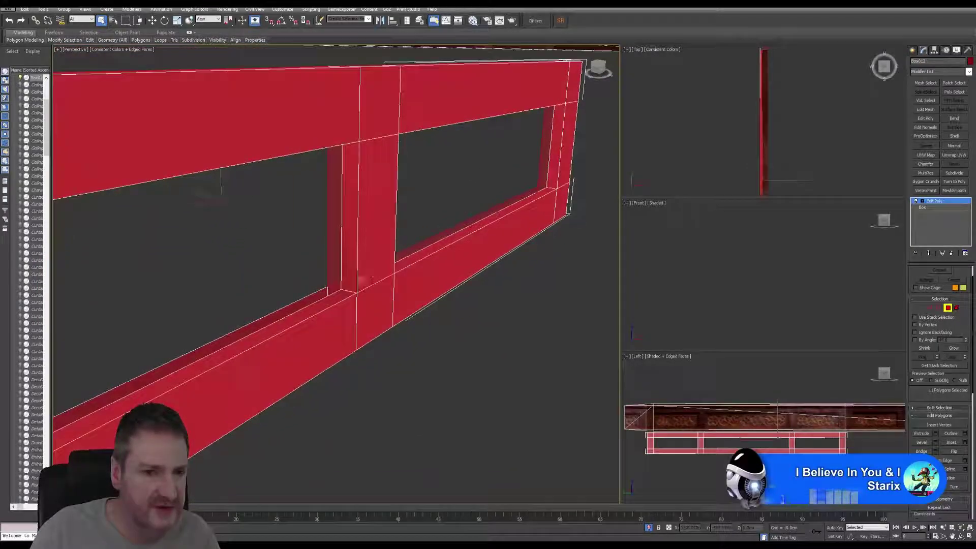
left_click(318, 294, "ctrl")
scroll(303, 338, "down", 5)
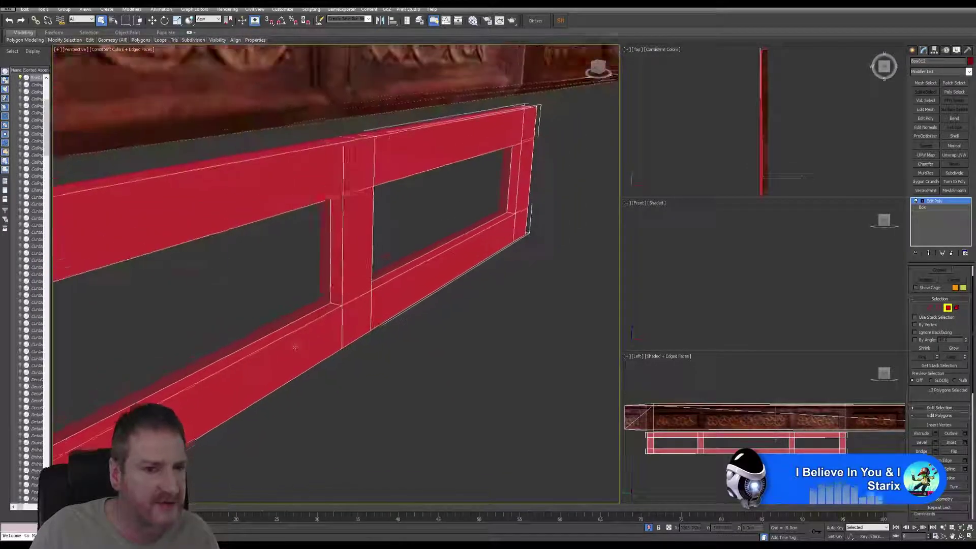
middle_click_drag(256, 351, 422, 279)
middle_click_drag(218, 368, 316, 327)
scroll(263, 327, "down", 3)
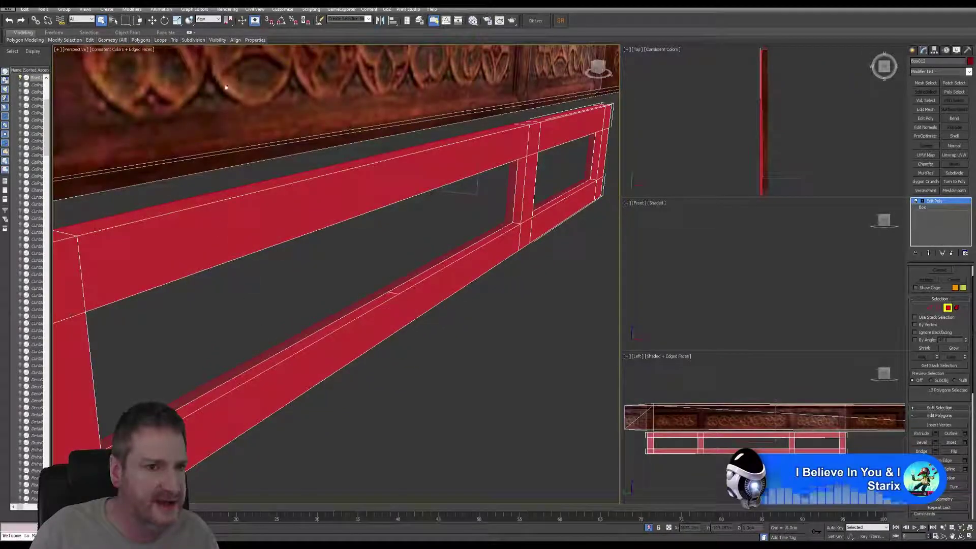
middle_click_drag(239, 336, 347, 282)
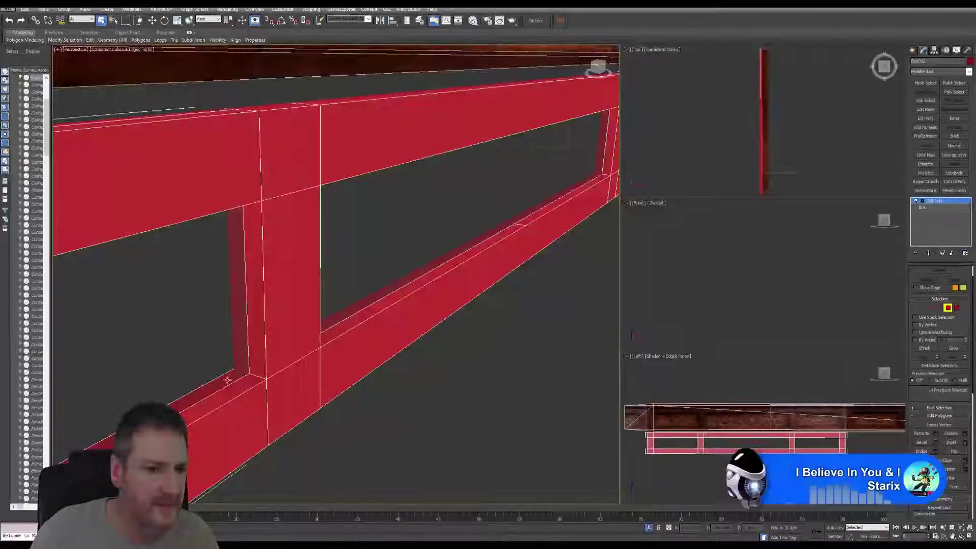
scroll(243, 372, "down", 5)
scroll(265, 368, "up", 6)
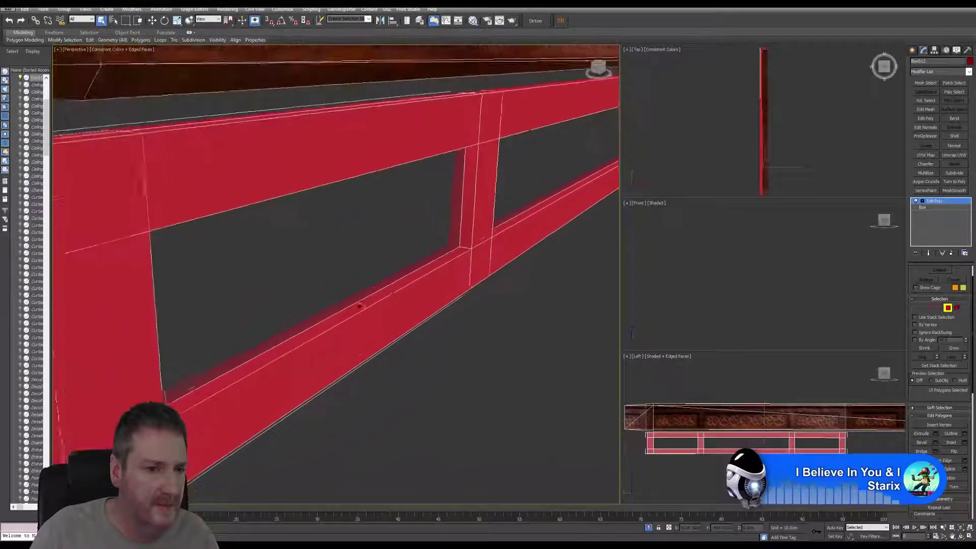
- Add the remaining inner polygons at the left-end opening's outer side and delete all selected inner side polygons
left_click(962, 537)
left_click_drag(361, 291, 274, 298)
middle_click_drag(304, 187, 305, 194)
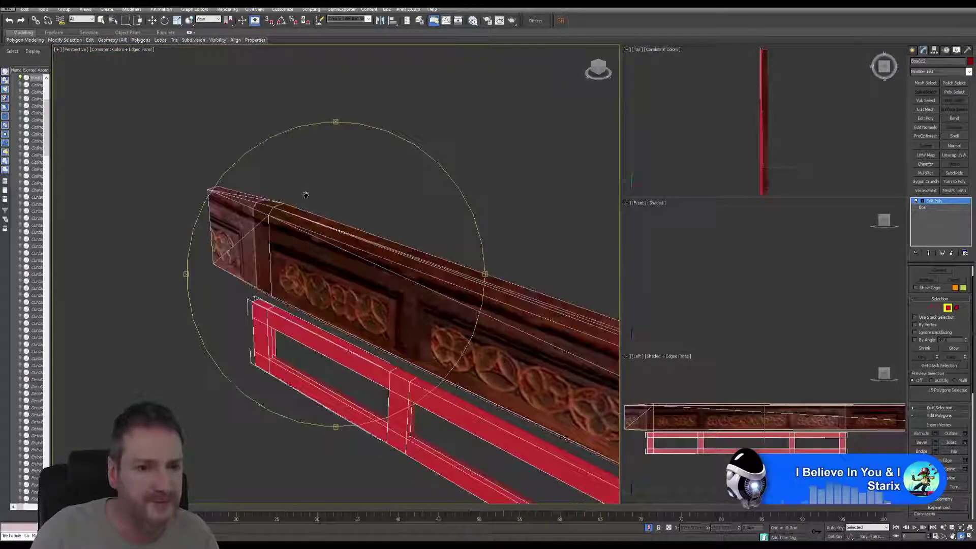
left_click(962, 528)
scroll(223, 250, "up", 7)
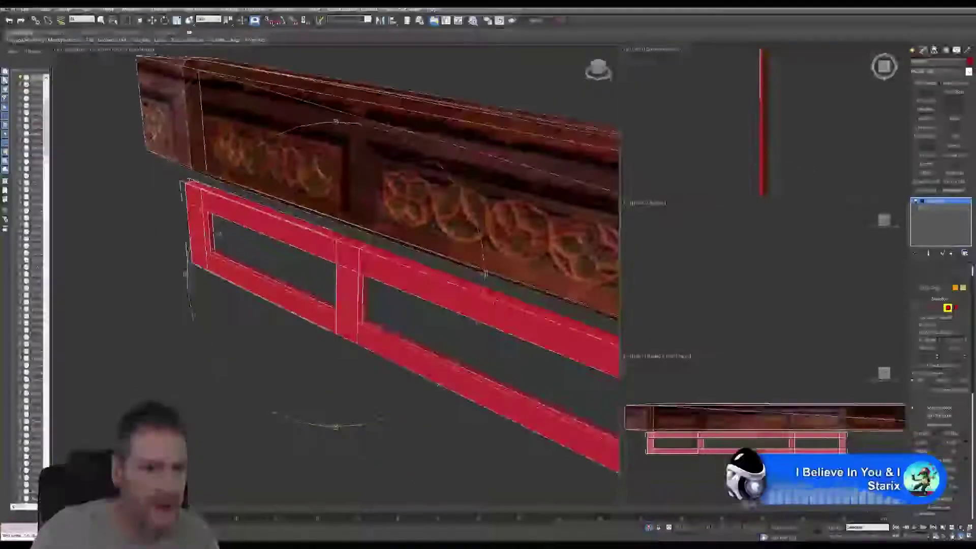
scroll(223, 250, "up", 6)
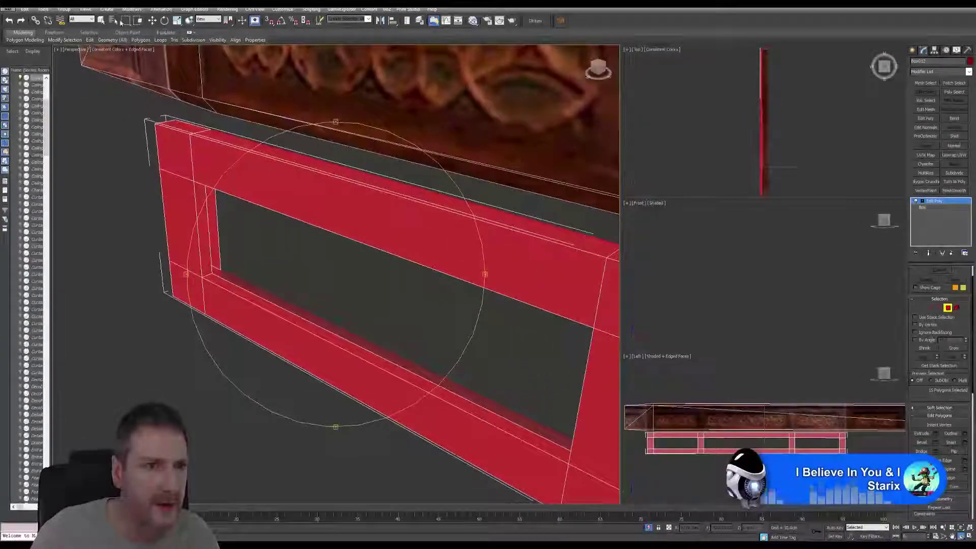
left_click(101, 21)
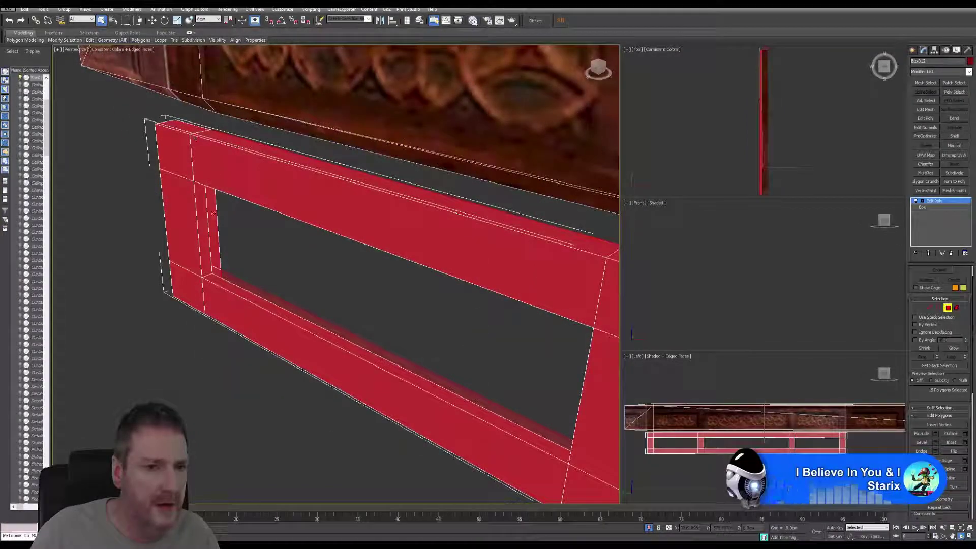
left_click(218, 273, "ctrl")
key("Delete")
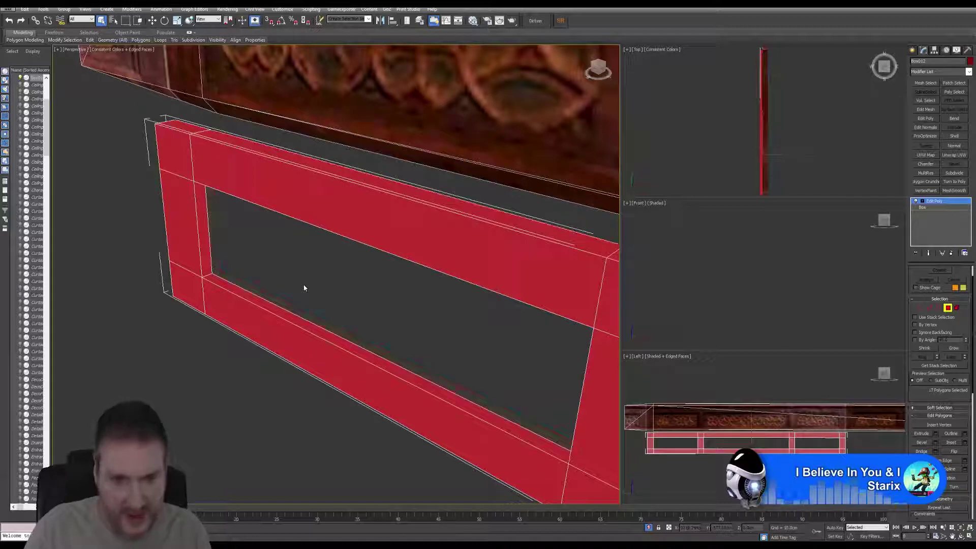
- Exit polygon editing and move the whole frame up in the enlarged Left view so its openings surround the carved panels
scroll(304, 288, "down", 10)
scroll(315, 295, "up", 8)
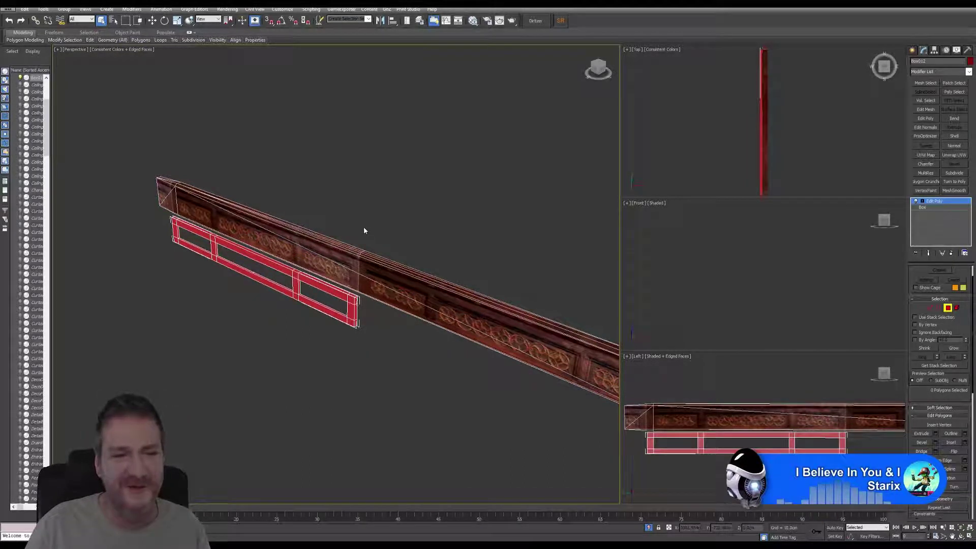
left_click(152, 20)
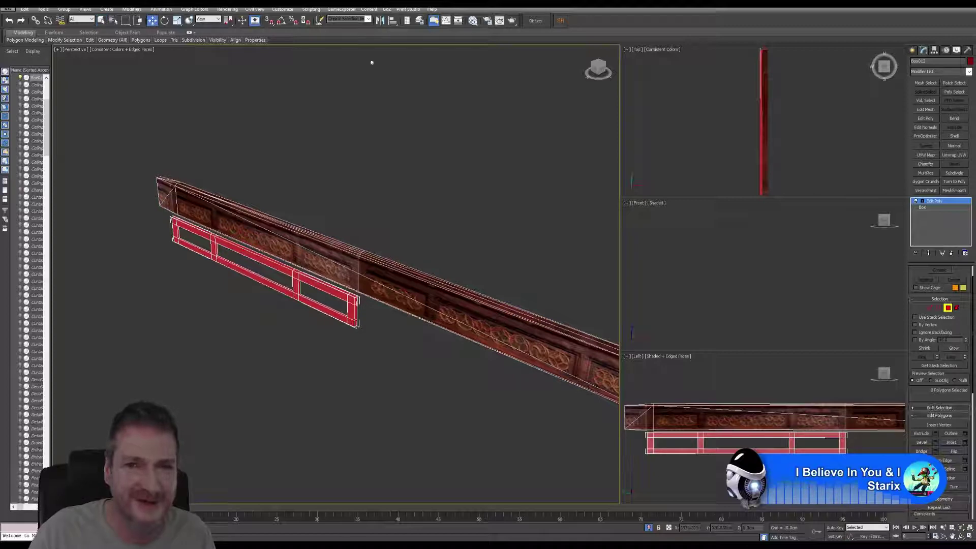
left_click(769, 389)
left_click(969, 537)
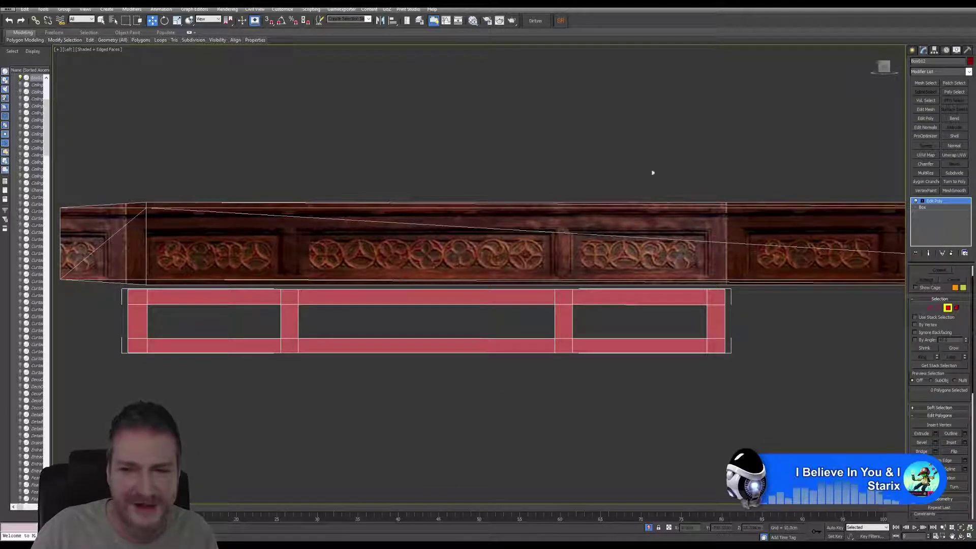
left_click(947, 308)
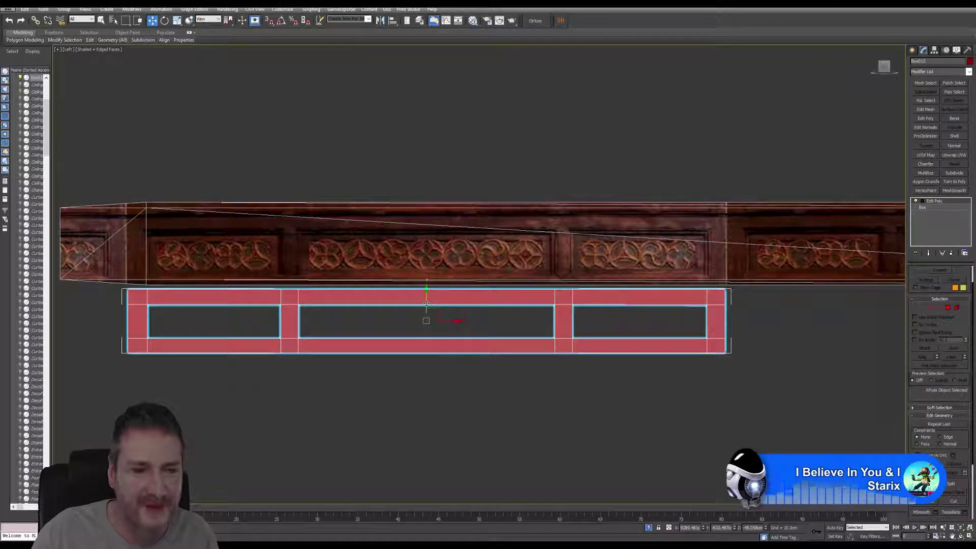
left_click_drag(427, 302, 443, 232)
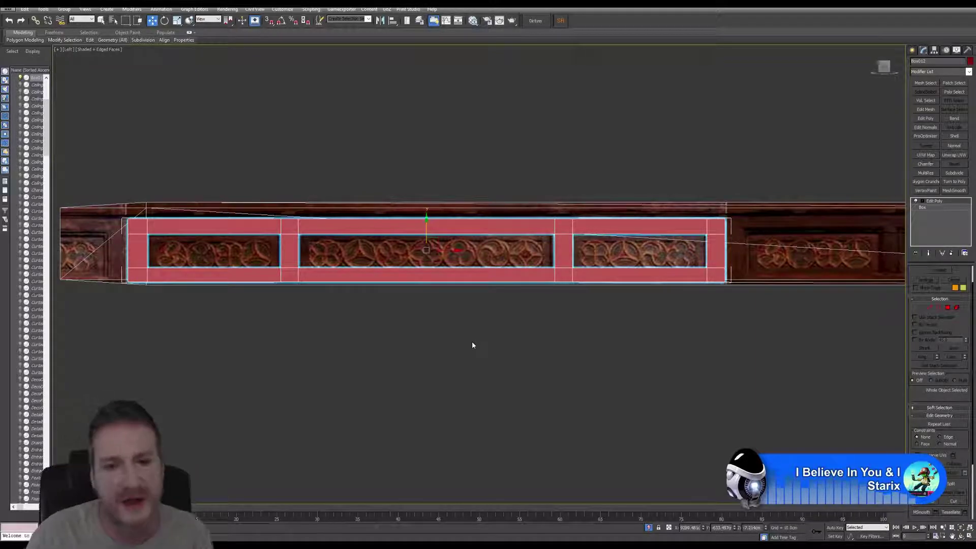
- Return to the four-viewport layout and check the frame's fit against the trim in perspective
left_click(957, 538)
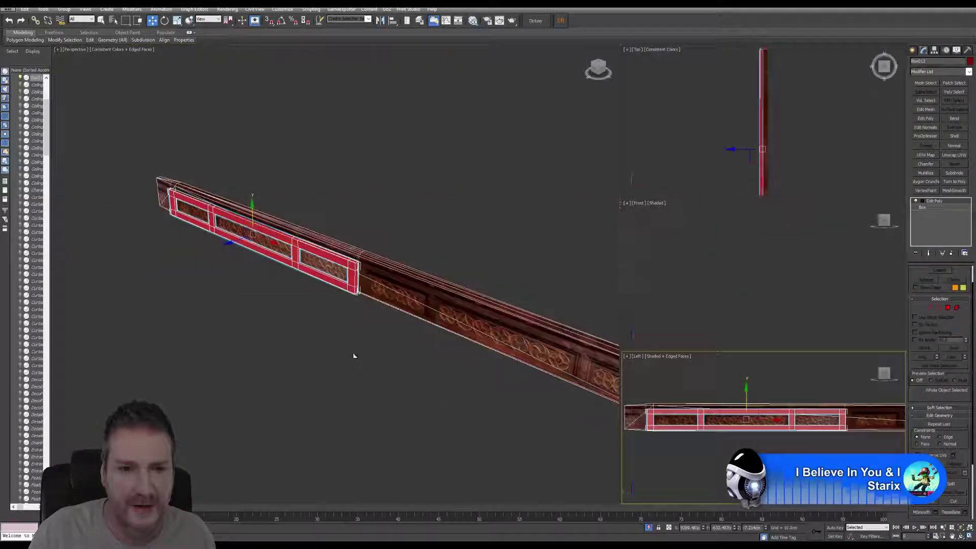
middle_click_drag(331, 352, 284, 403)
key("z")
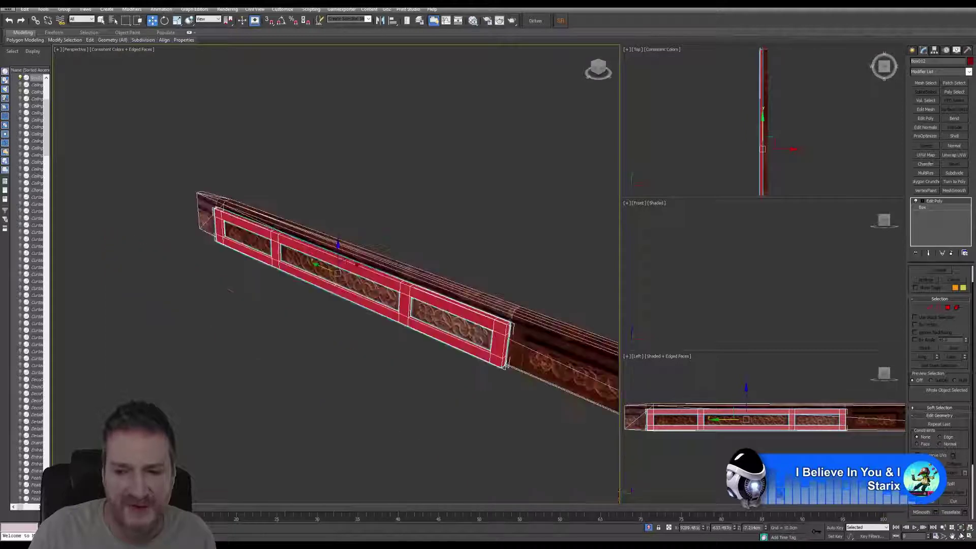
- Move the whole frame slightly inward along its depth axis in perspective so it sits closer against the trim's face
left_click(960, 537)
left_click_drag(291, 317, 351, 326)
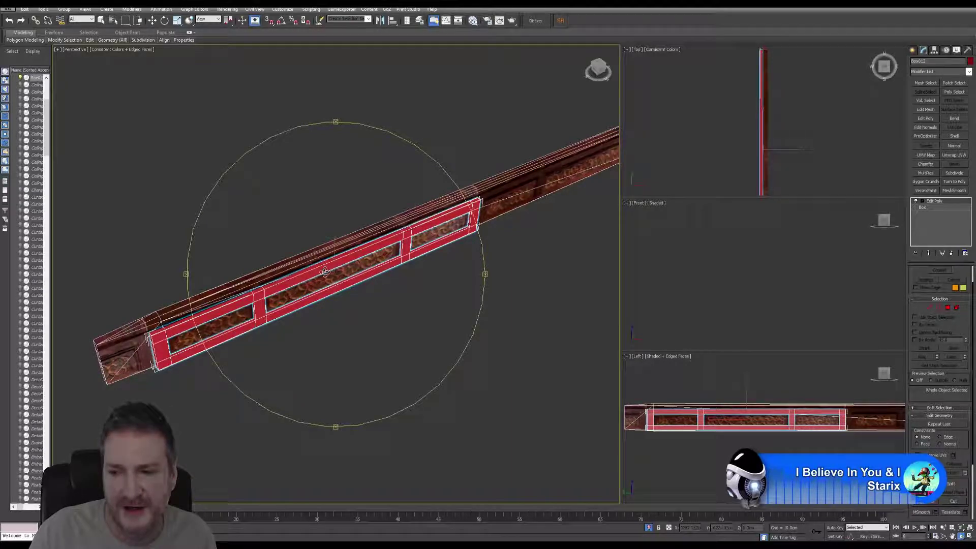
scroll(325, 273, "up", 1)
scroll(325, 272, "down", 1)
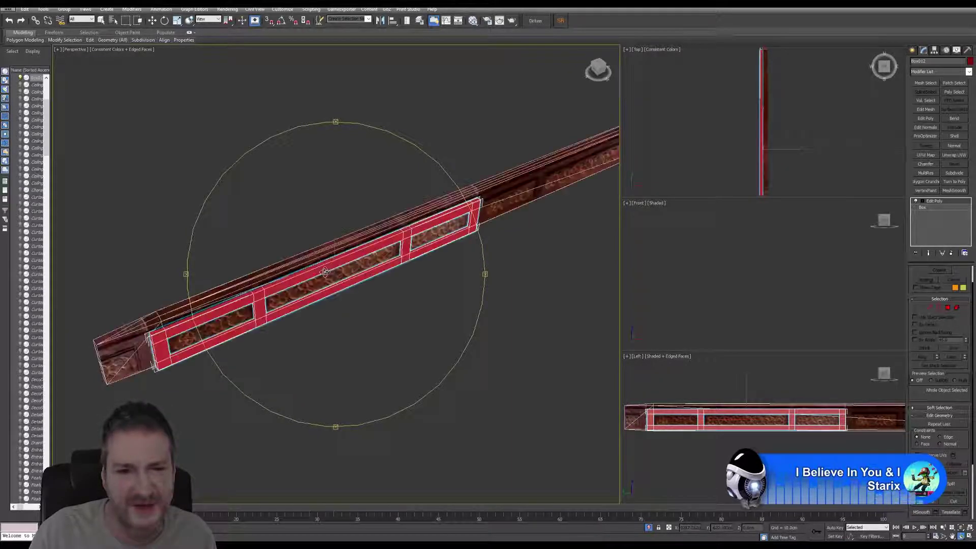
left_click(961, 528)
left_click_drag(341, 309, 344, 306)
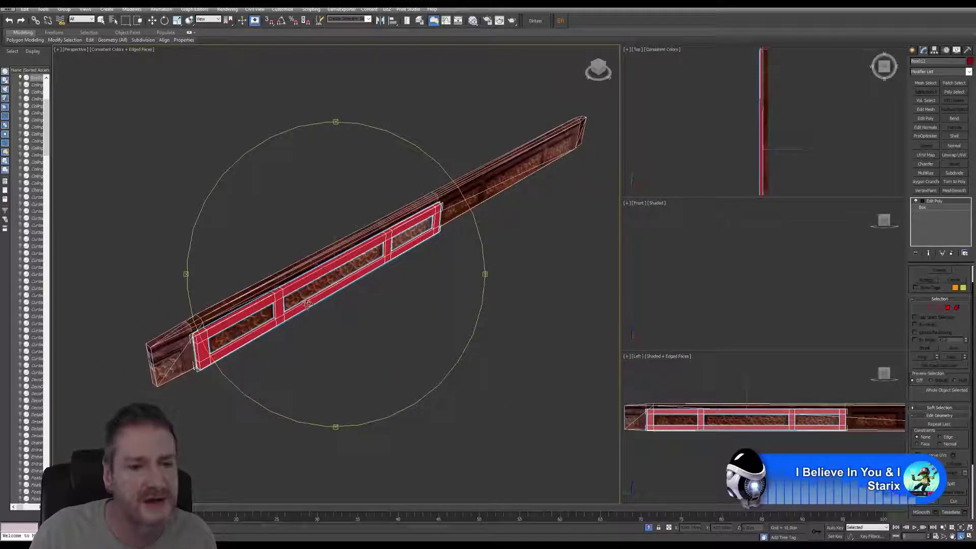
scroll(310, 300, "up", 3)
scroll(312, 298, "up", 2)
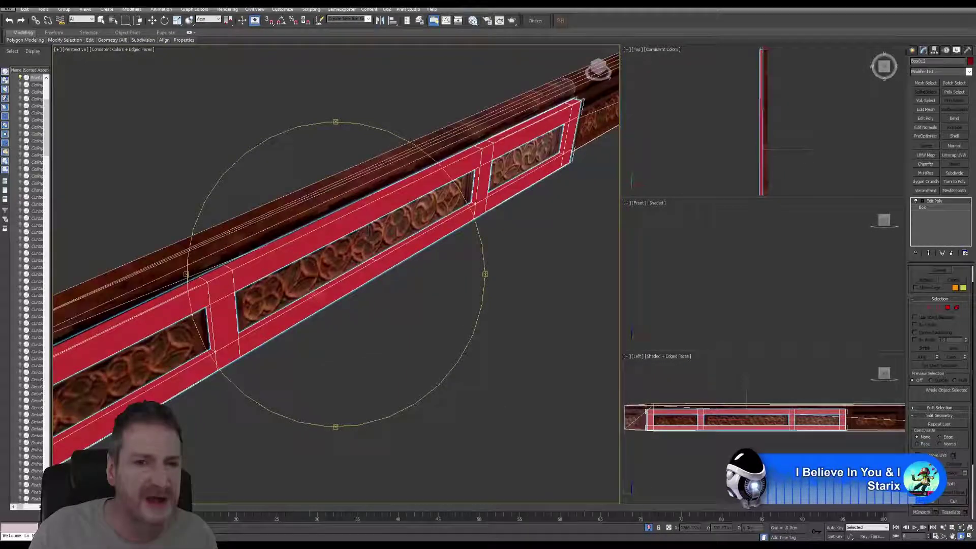
middle_click_drag(312, 297, 361, 263)
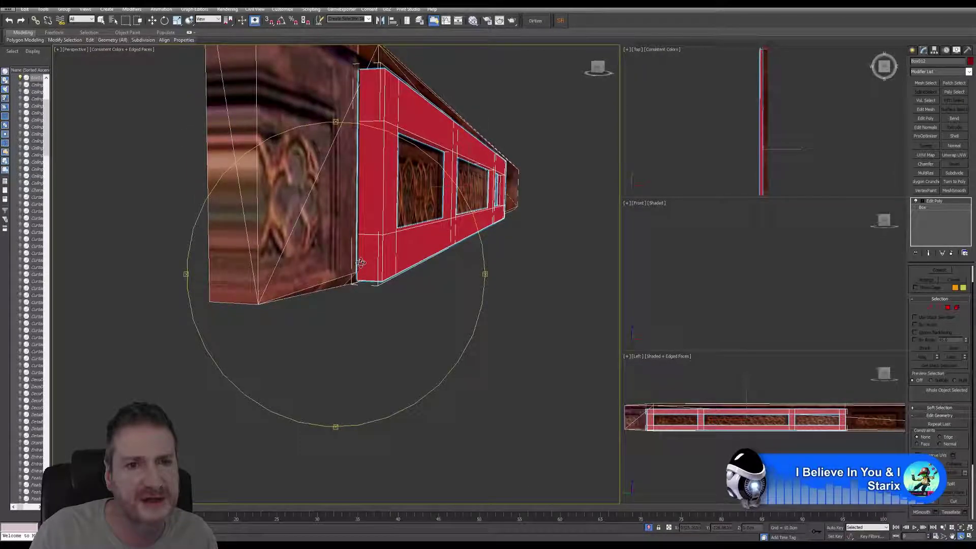
left_click(152, 20)
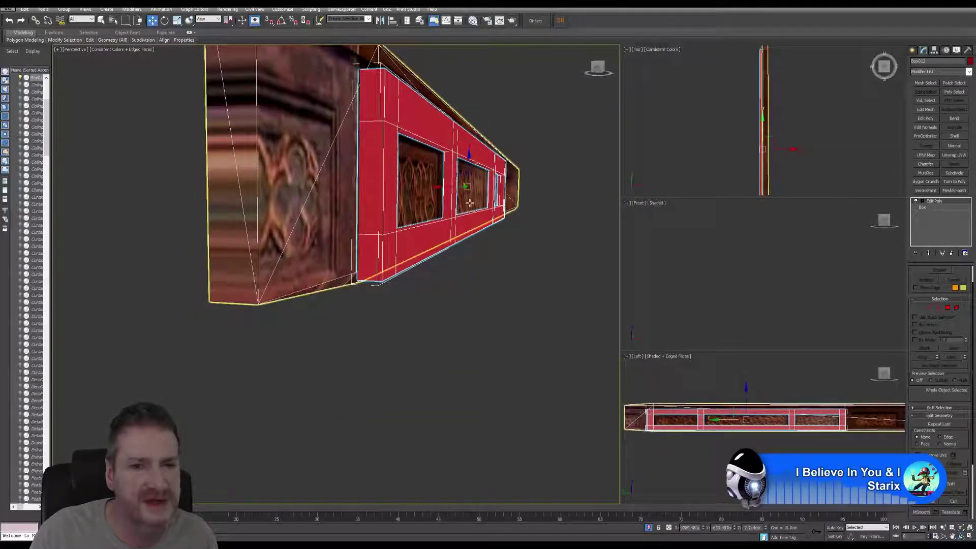
left_click_drag(443, 187, 437, 189)
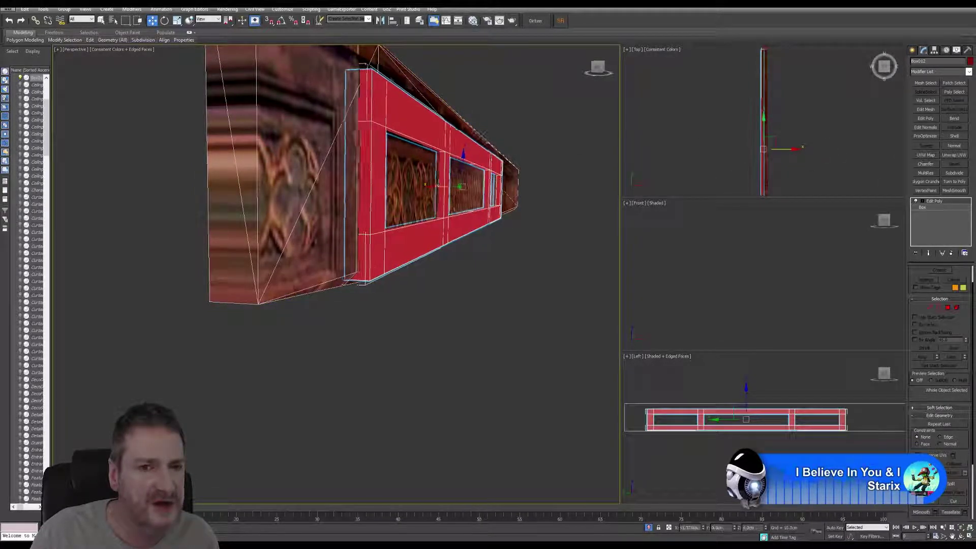
left_click_drag(437, 186, 438, 186)
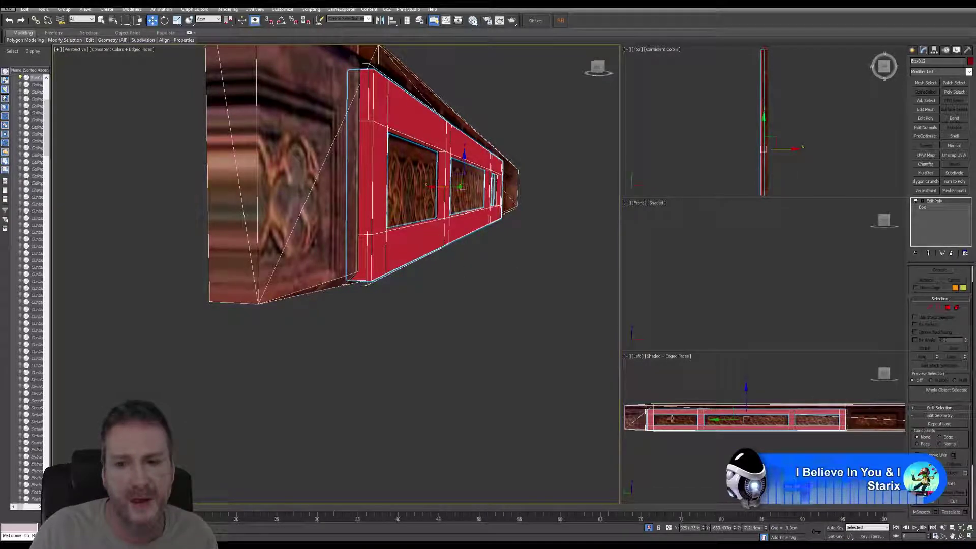
- Examine from the front and at an angle how the frame sits around the trim's carved panels
left_click(960, 536)
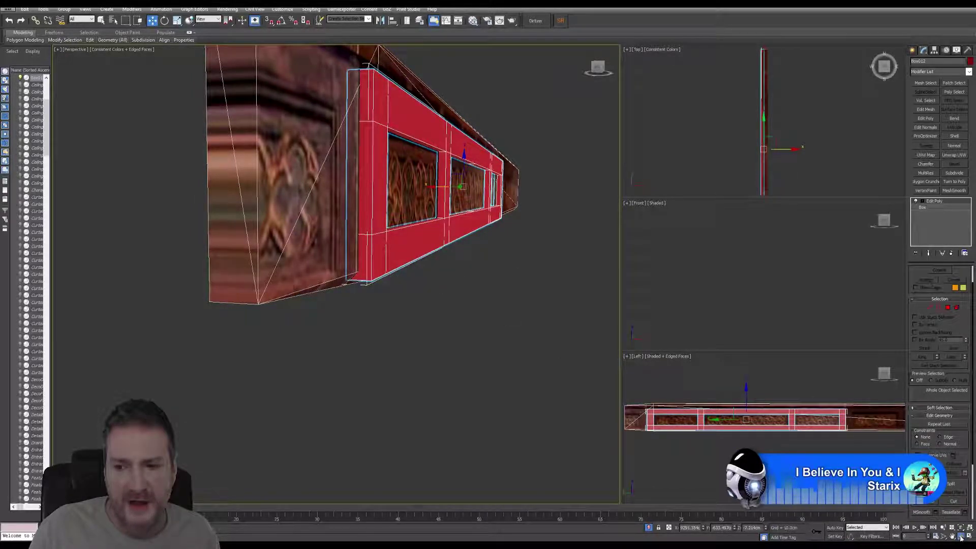
left_click_drag(444, 277, 385, 215)
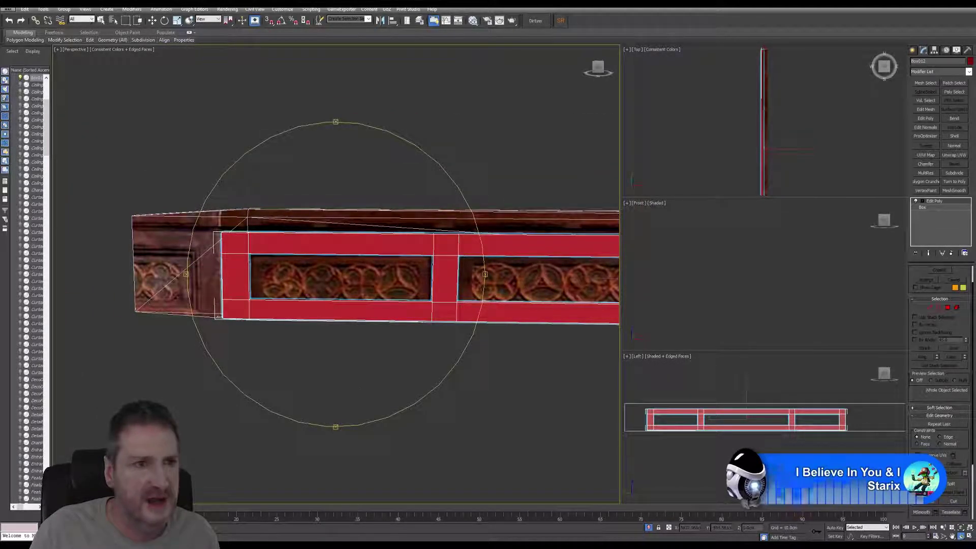
left_click(101, 20)
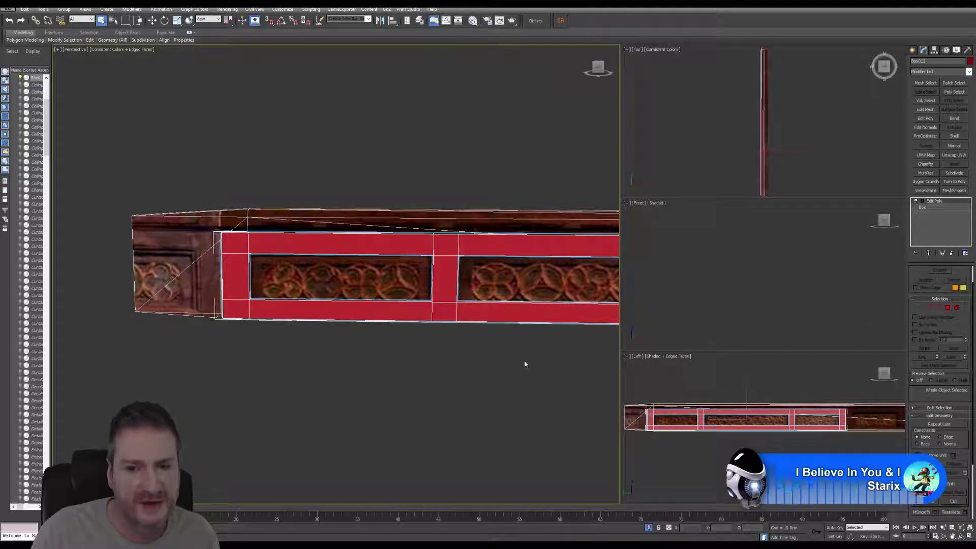
middle_click_drag(414, 186, 321, 218)
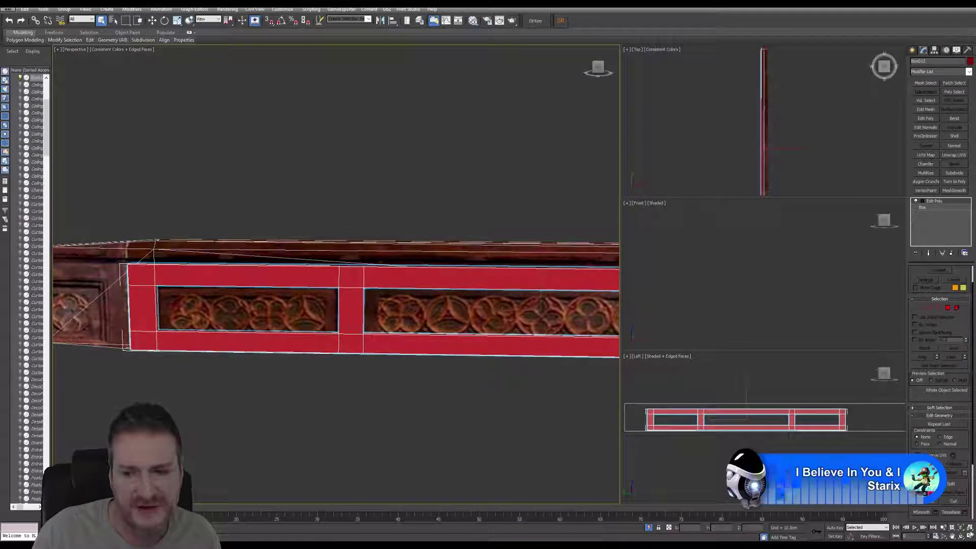
left_click(961, 534)
left_click(961, 534)
left_click_drag(376, 310, 357, 286)
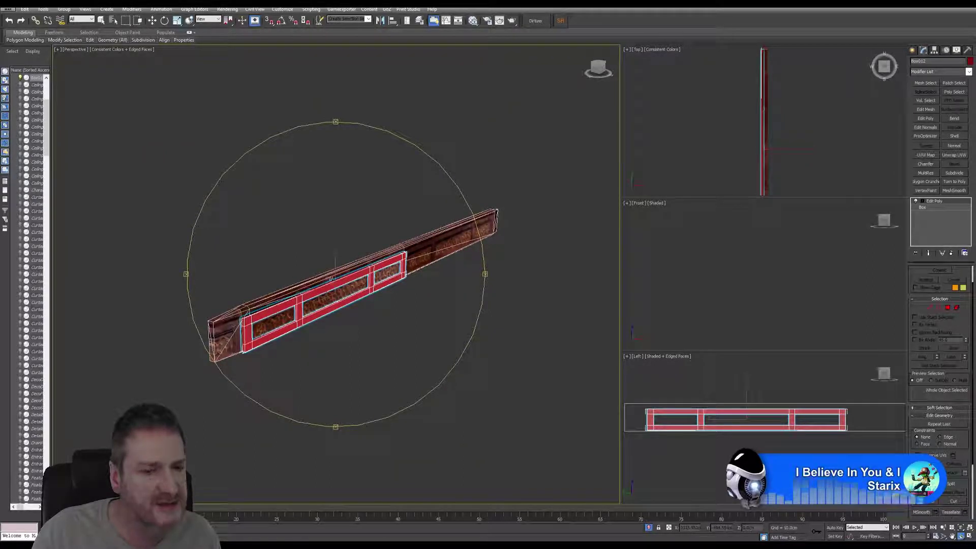
scroll(363, 278, "up", 5)
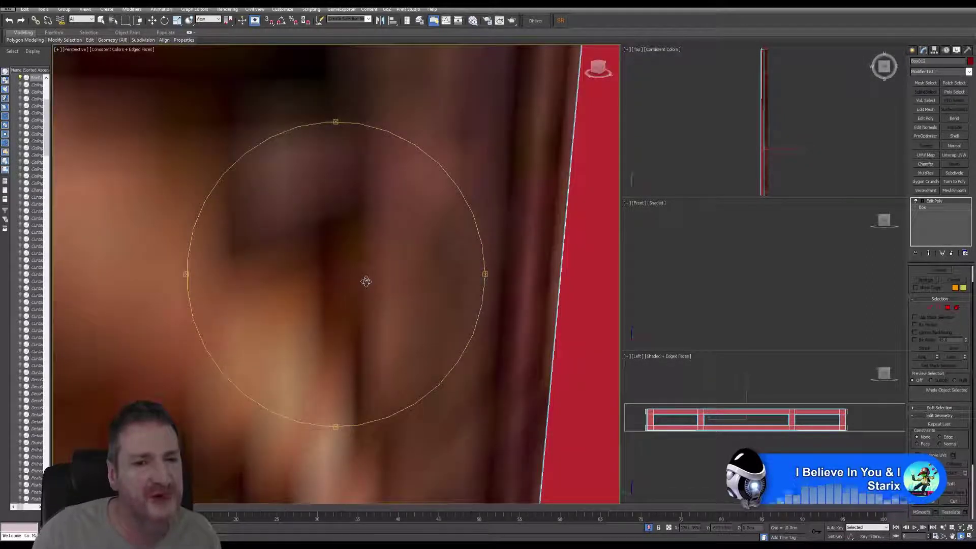
scroll(366, 281, "down", 5)
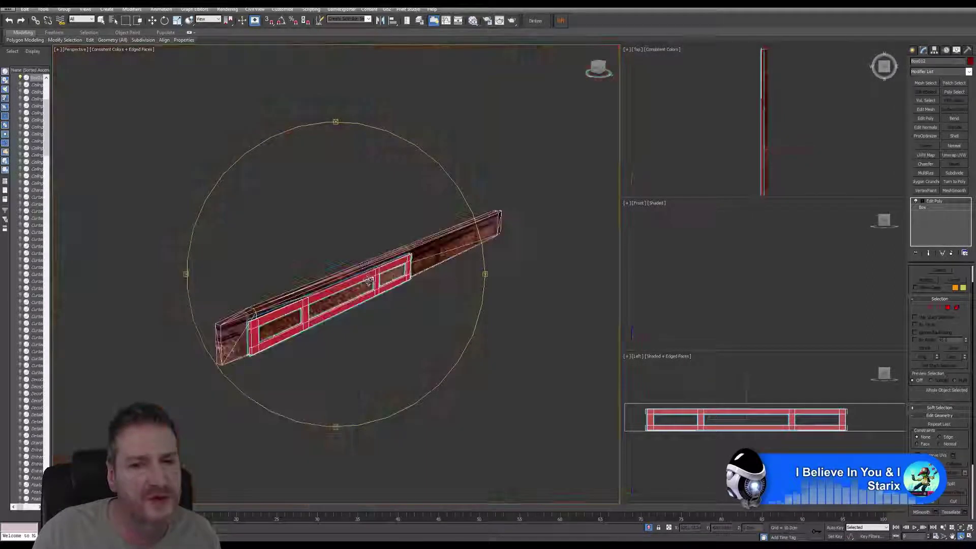
left_click(960, 530)
scroll(332, 266, "up", 6)
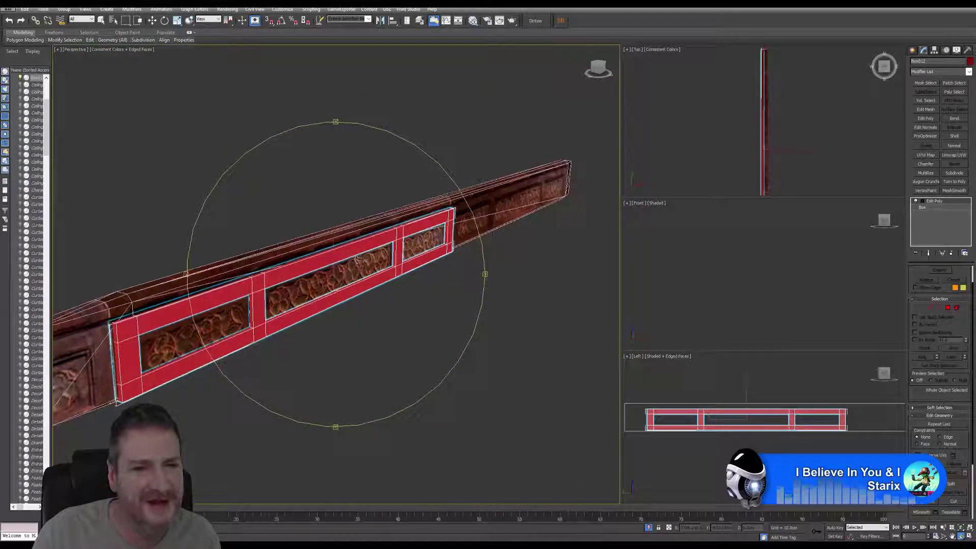
scroll(446, 226, "up", 5)
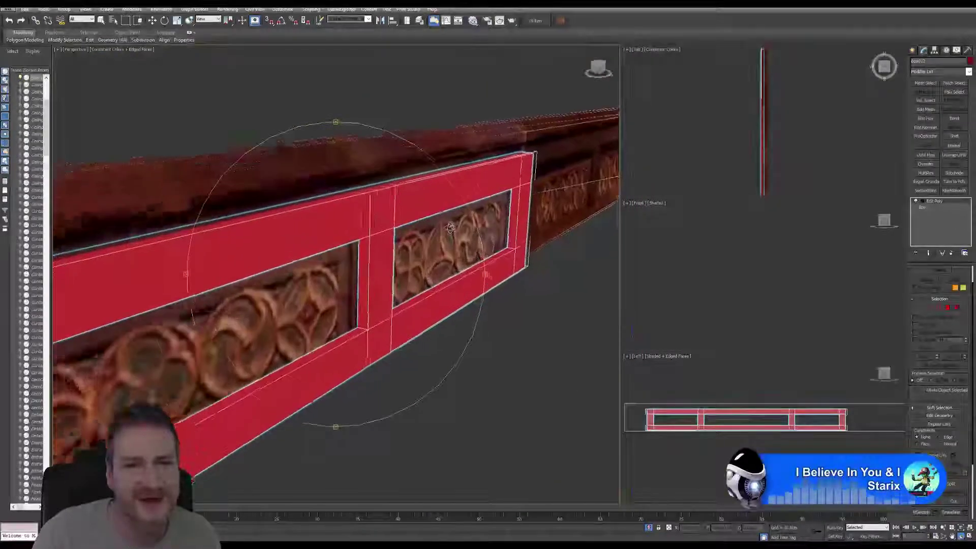
- Enter edge editing of the frame and select the four front inner edges of the right-end panel opening
left_click(938, 308)
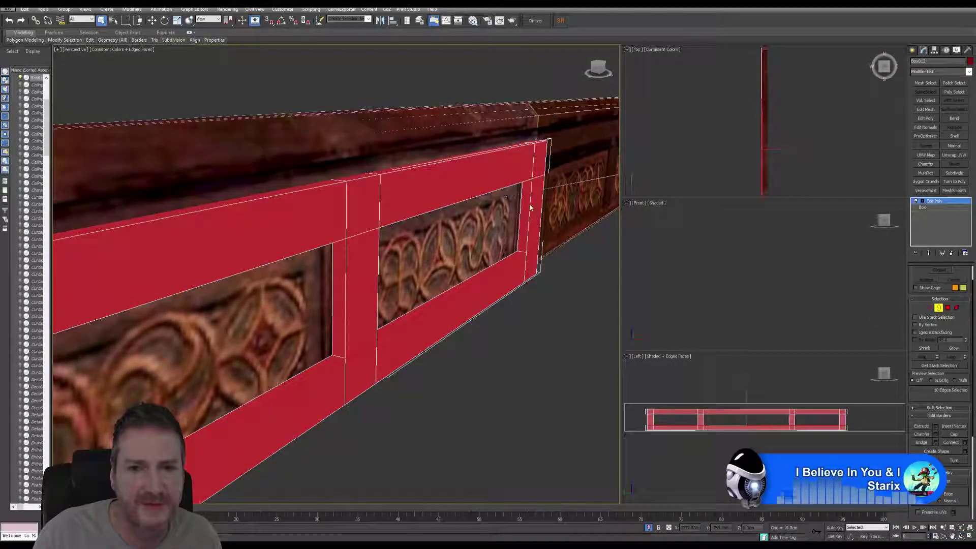
left_click(506, 185)
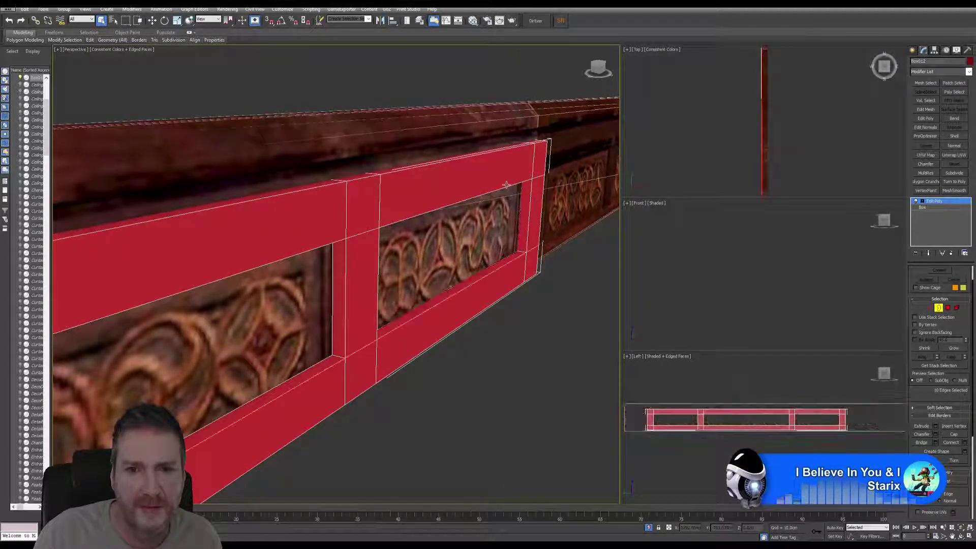
left_click(929, 307)
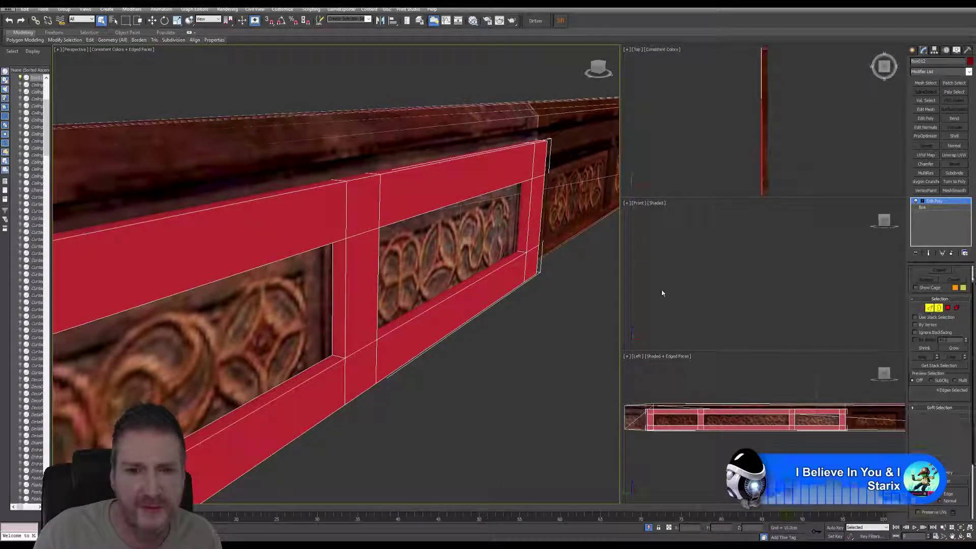
left_click(377, 257)
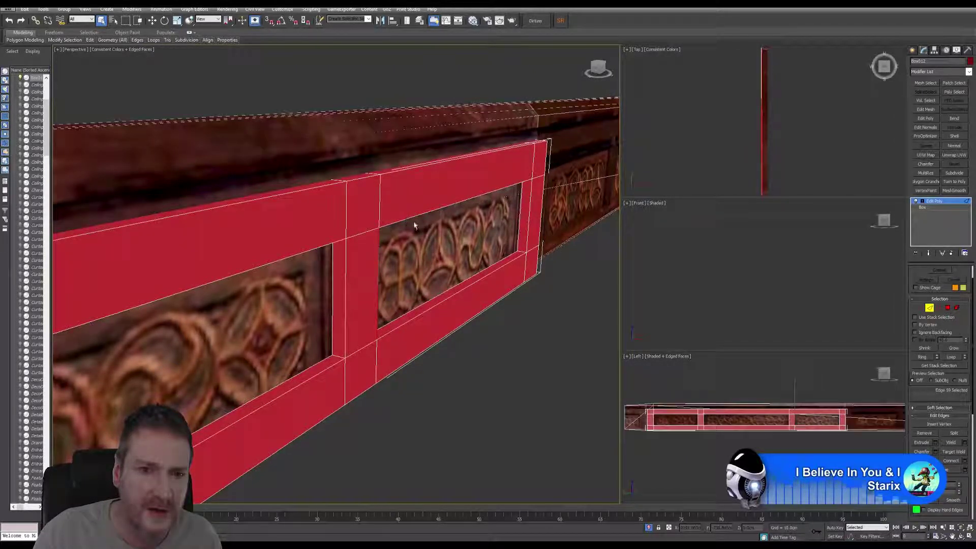
left_click(463, 288, "ctrl")
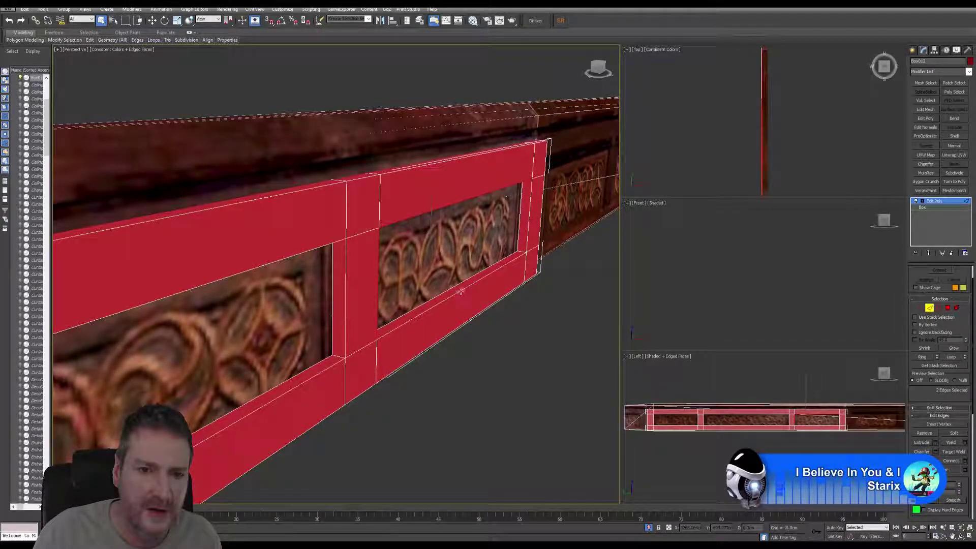
left_click(528, 221, "ctrl")
left_click(528, 222, "ctrl")
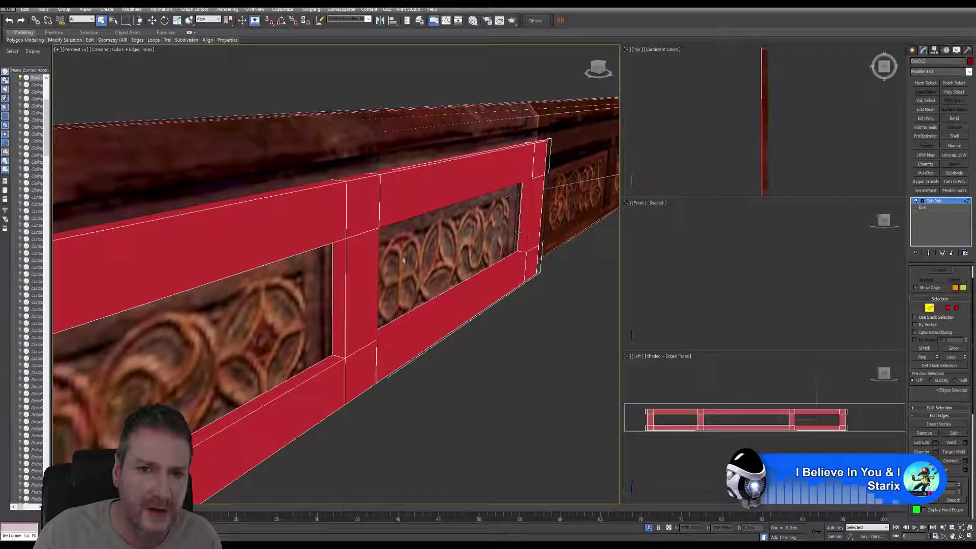
- Add all front inner edge segments of the middle panel opening, upper, lower and both sides, to the edge selection
left_click(325, 246, "ctrl")
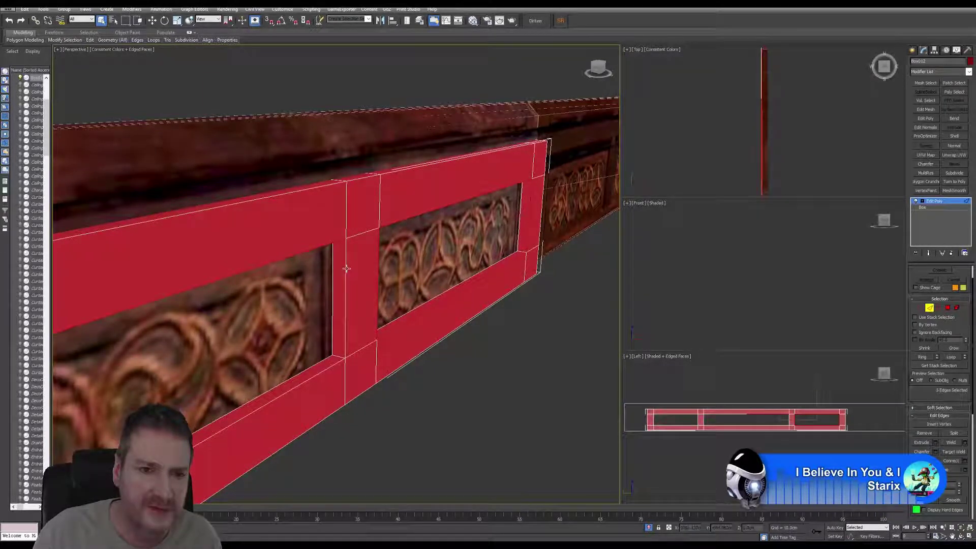
left_click(346, 266, "ctrl")
left_click(307, 380, "ctrl")
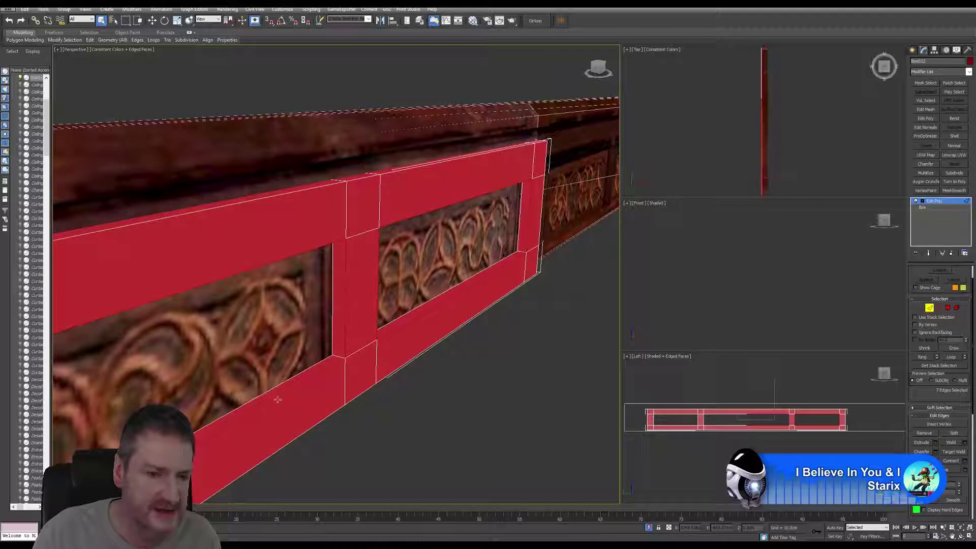
scroll(277, 397, "down", 1)
scroll(254, 358, "down", 1)
scroll(273, 346, "down", 1)
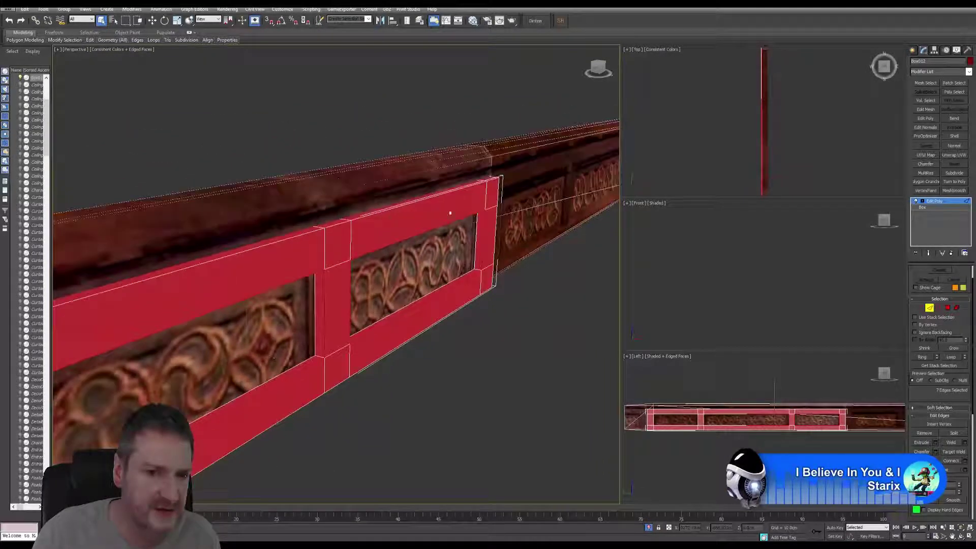
middle_click_drag(292, 303, 483, 214)
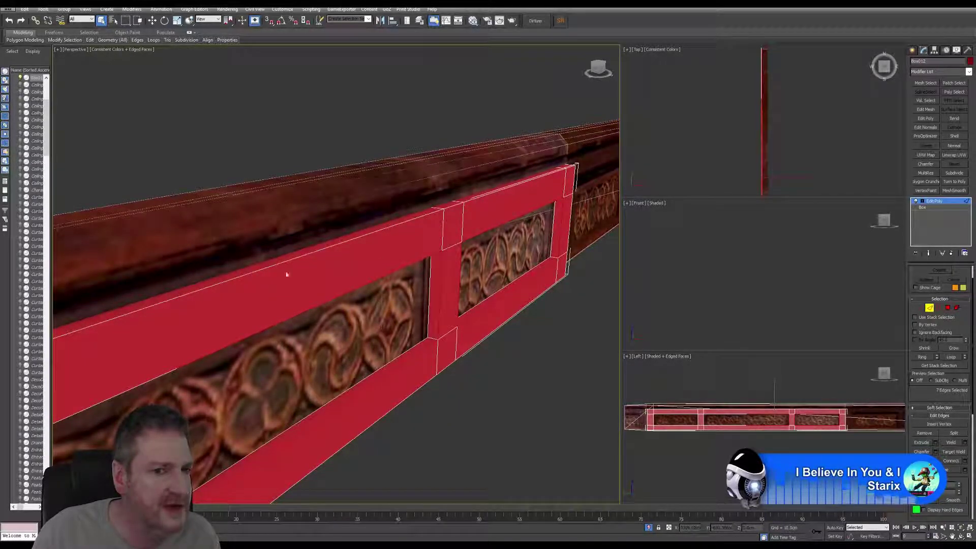
middle_click_drag(450, 316, 427, 323)
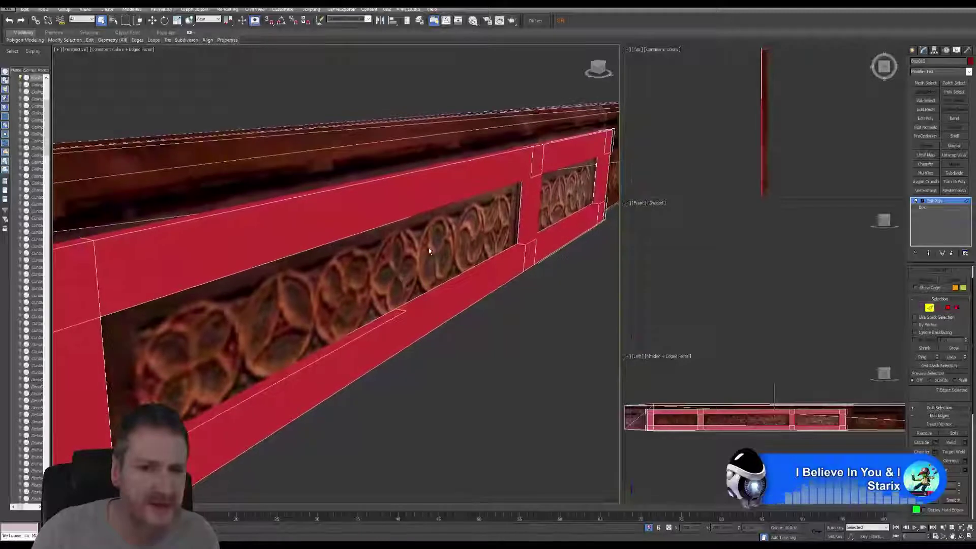
left_click(389, 223, "ctrl")
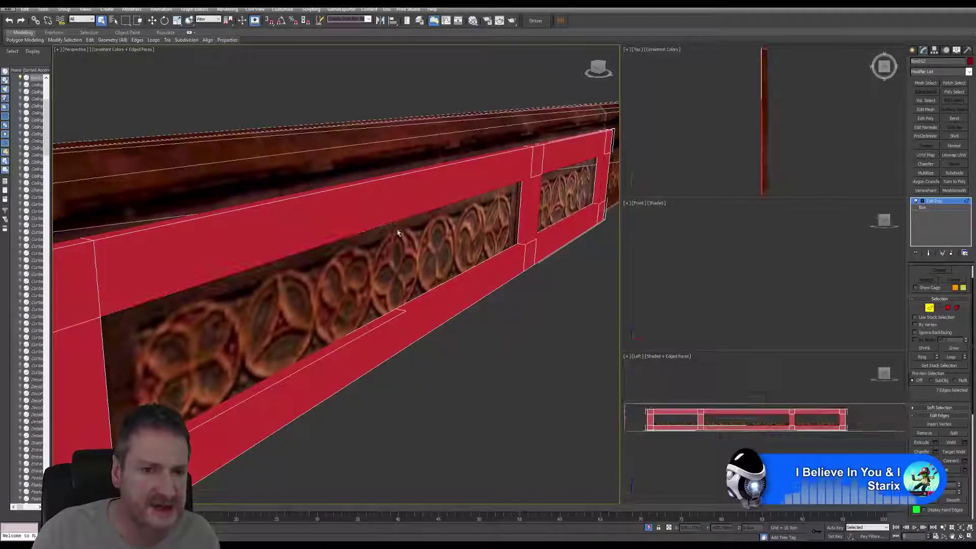
left_click(391, 321, "ctrl")
middle_click_drag(122, 411, 144, 393)
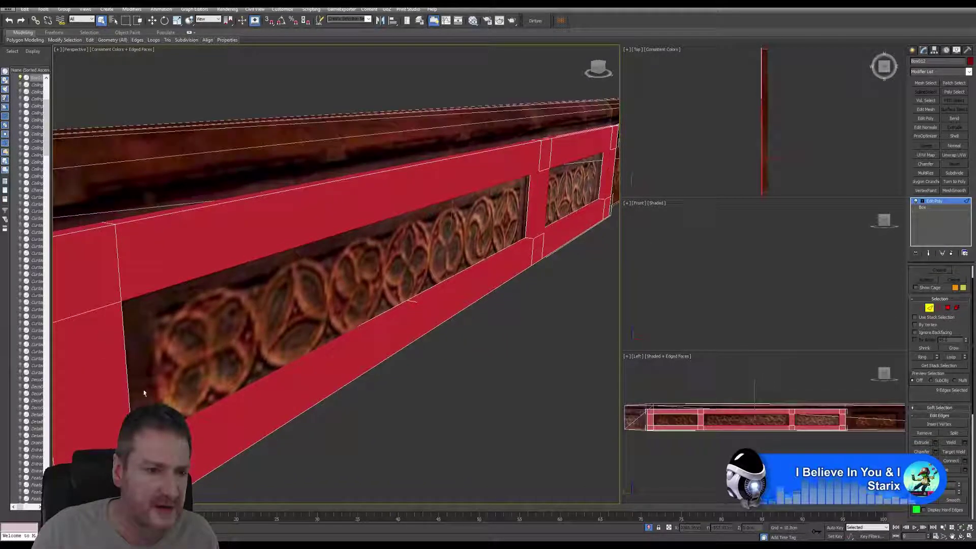
left_click(128, 387, "ctrl")
- Add the four front inner edges of the left-end panel opening to the edge selection
scroll(373, 353, "up", 4)
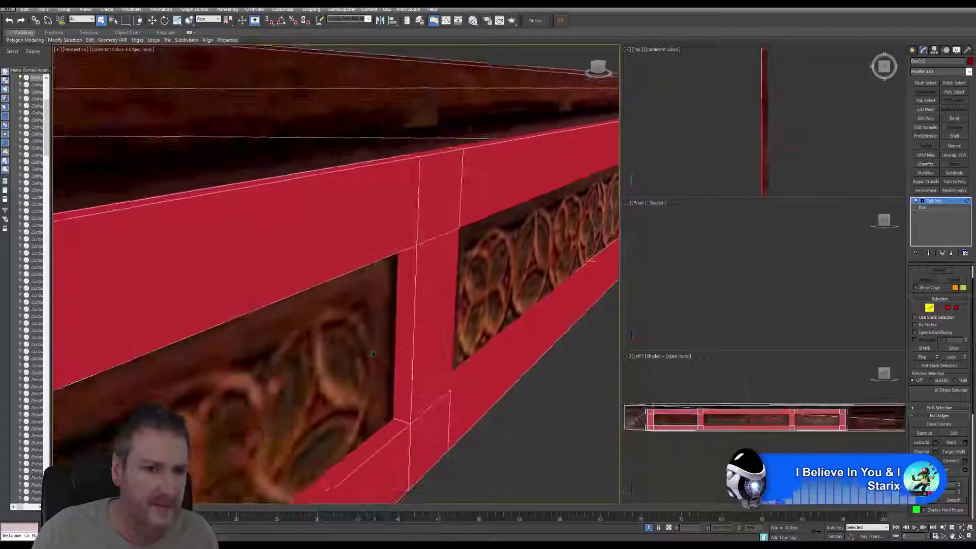
left_click(409, 266, "ctrl")
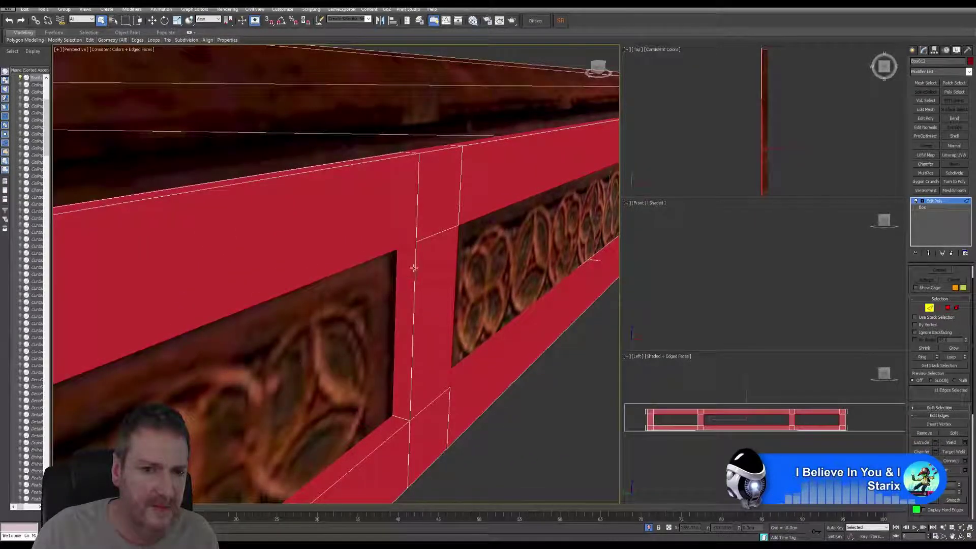
left_click(411, 276, "ctrl")
left_click(376, 447, "ctrl")
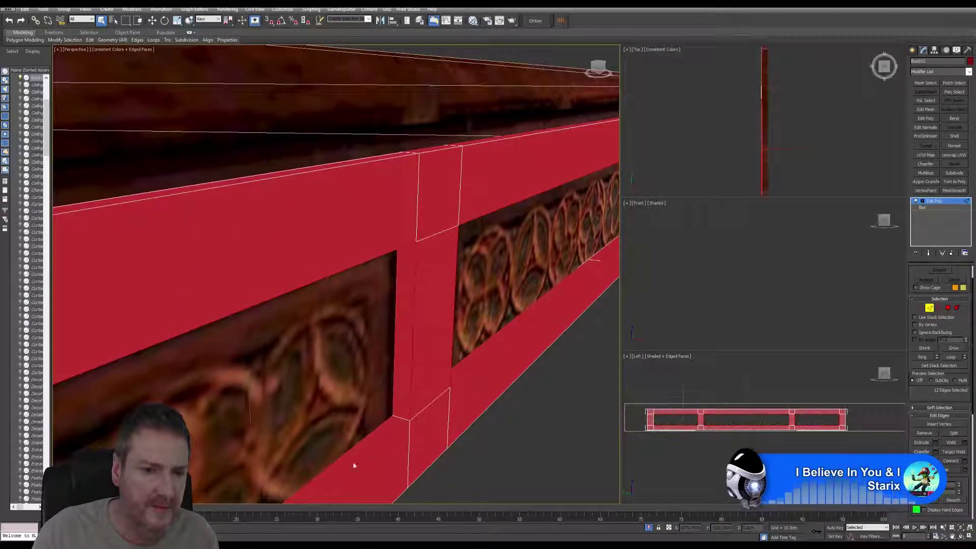
scroll(350, 457, "down", 3)
scroll(390, 353, "up", 1)
middle_click_drag(340, 444, 473, 314)
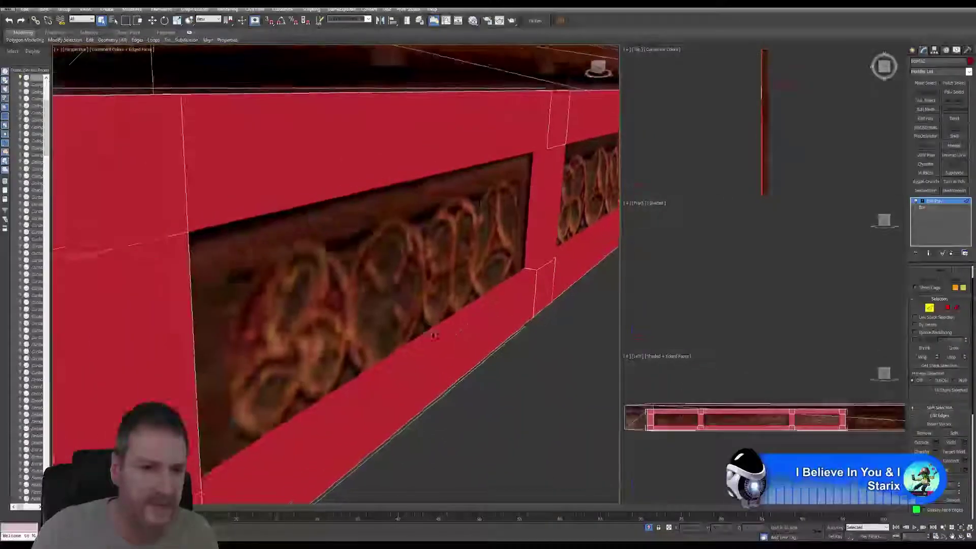
left_click(193, 371, "ctrl")
middle_click_drag(291, 371, 249, 233)
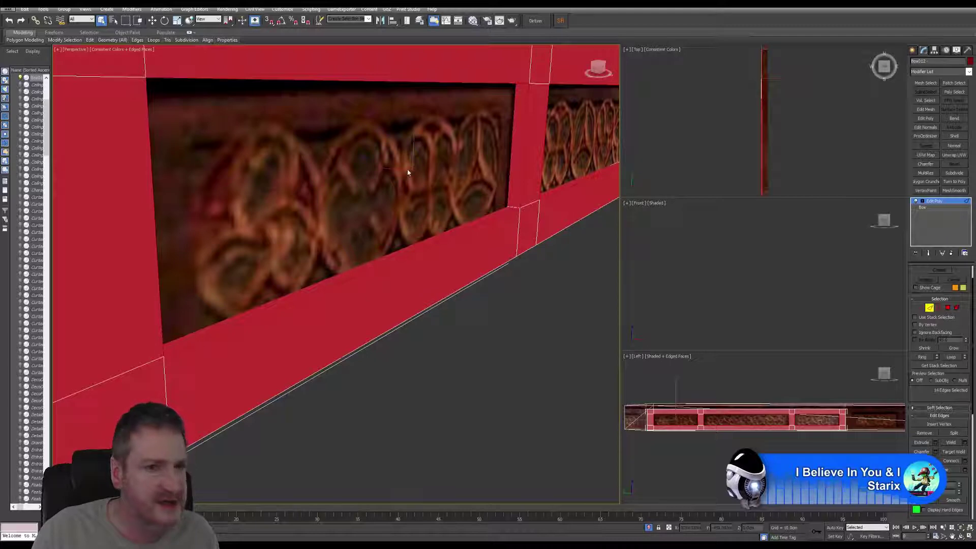
- Apply a Chamfer modifier to the selected inner edges of the openings, with 3 segments and an amount of about 0.78 cm
middle_click_drag(408, 173, 282, 328)
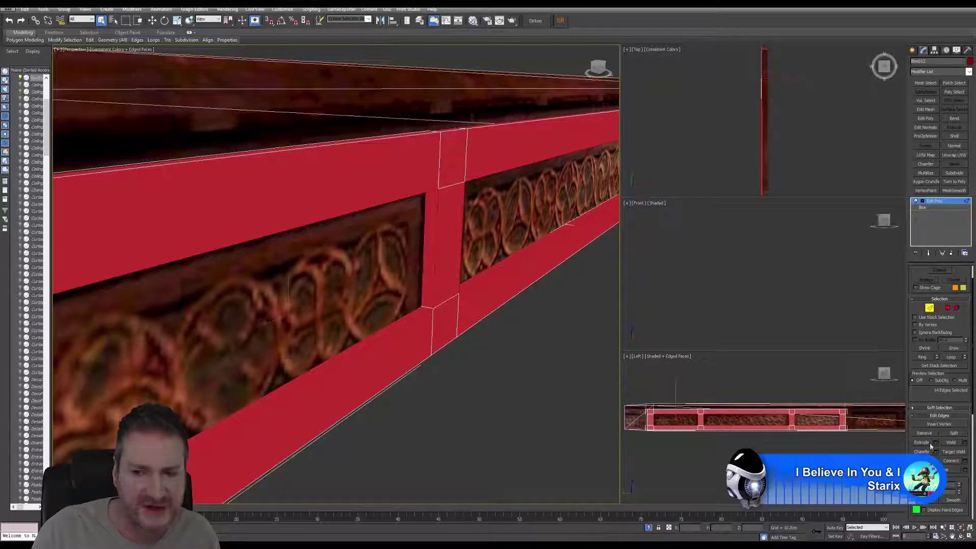
left_click(969, 73)
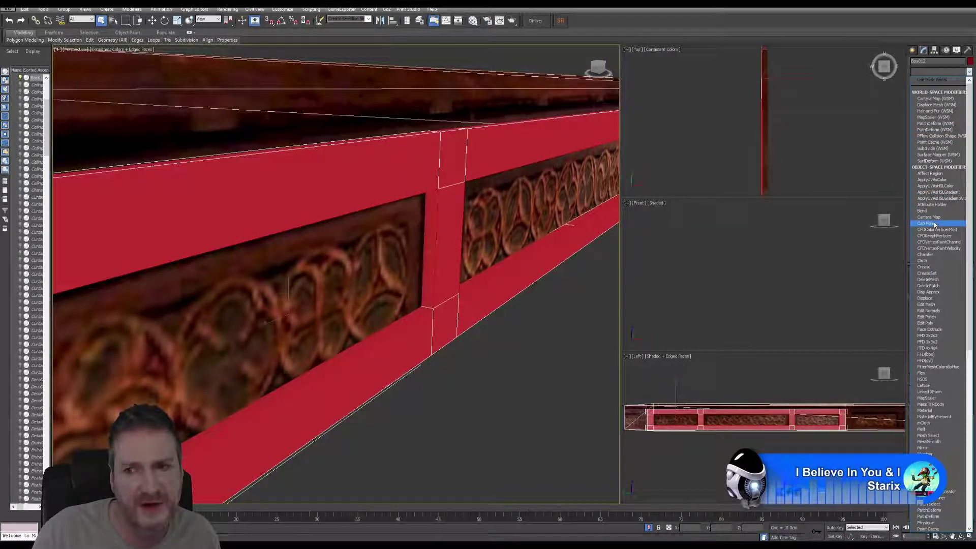
left_click(934, 255)
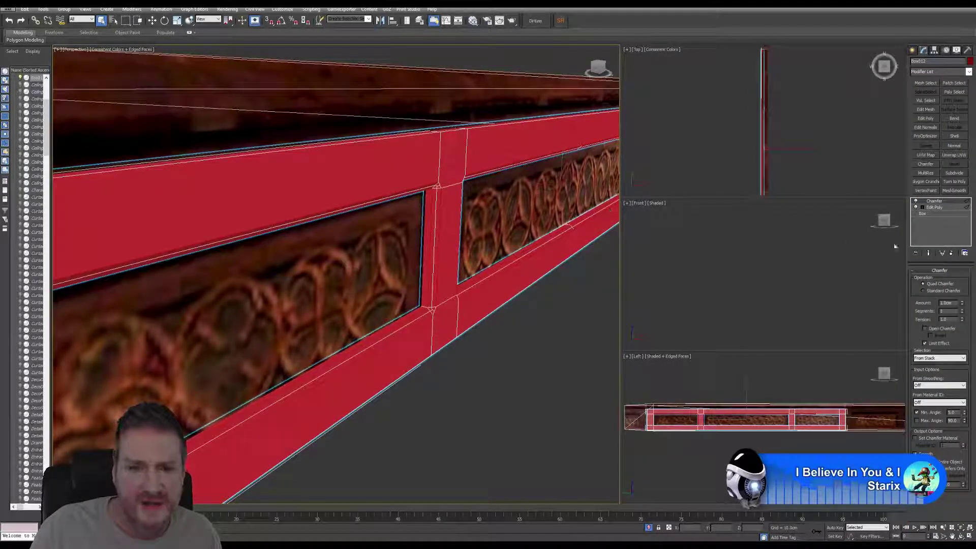
left_click(961, 309)
left_click(962, 309)
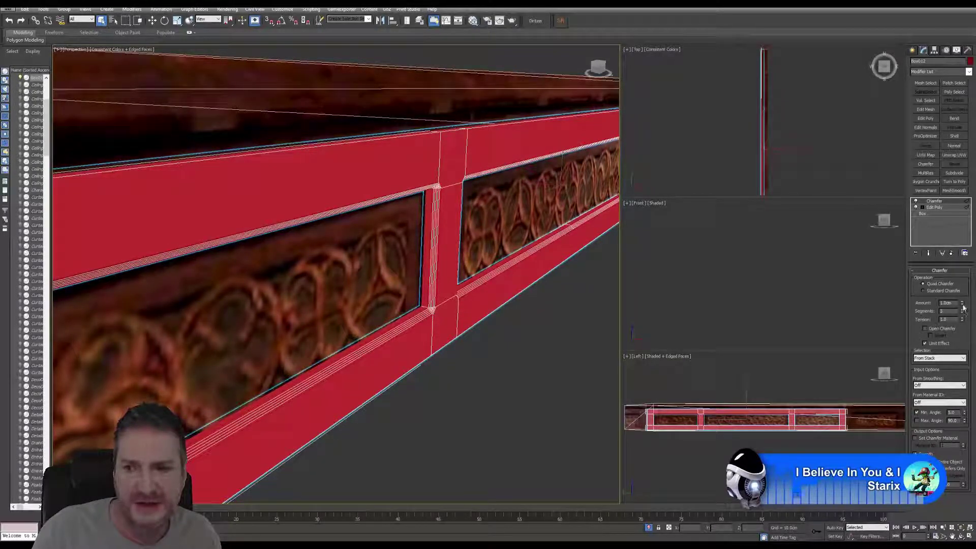
left_click_drag(962, 304, 972, 333)
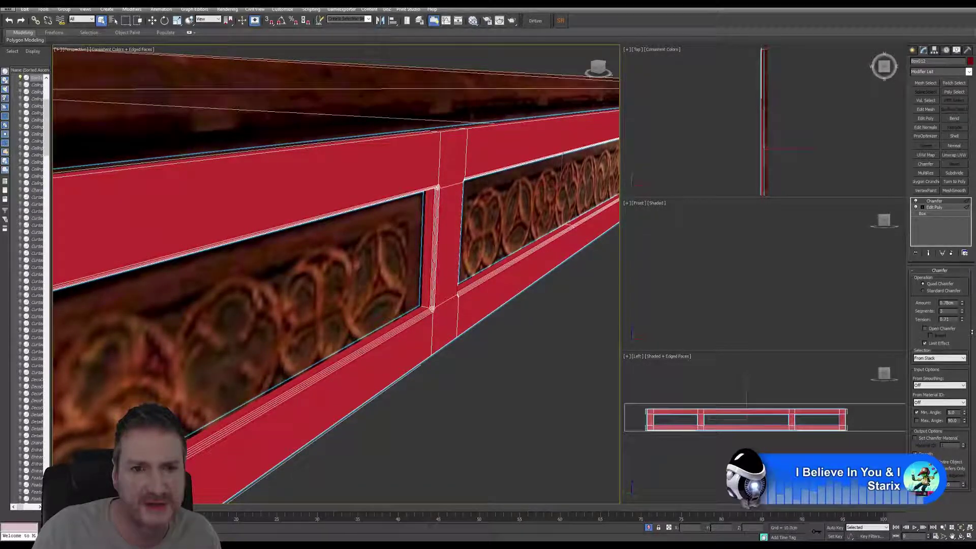
- Display the perspective view as Shaded without edged faces and inspect the chamfered corners of the frame's openings
left_click(194, 114)
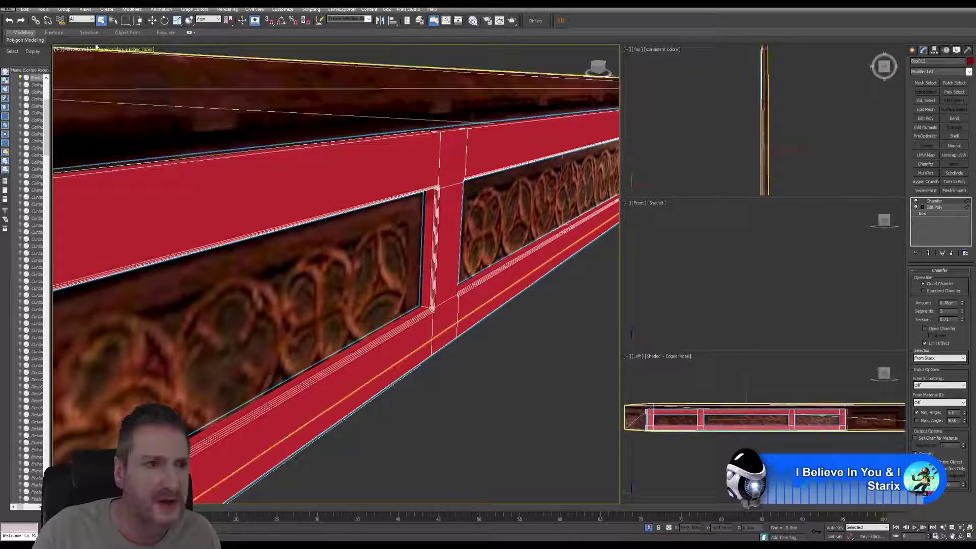
left_click(141, 49)
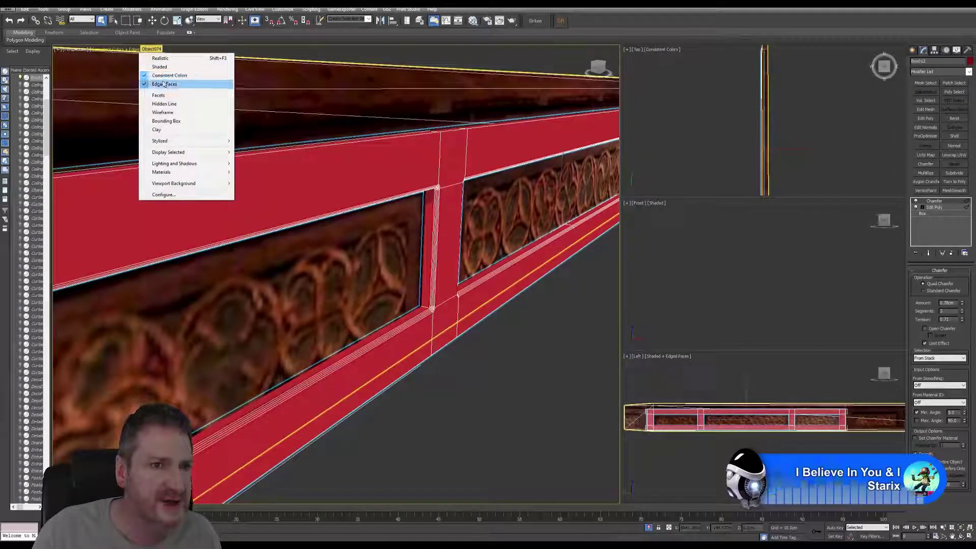
left_click(164, 83)
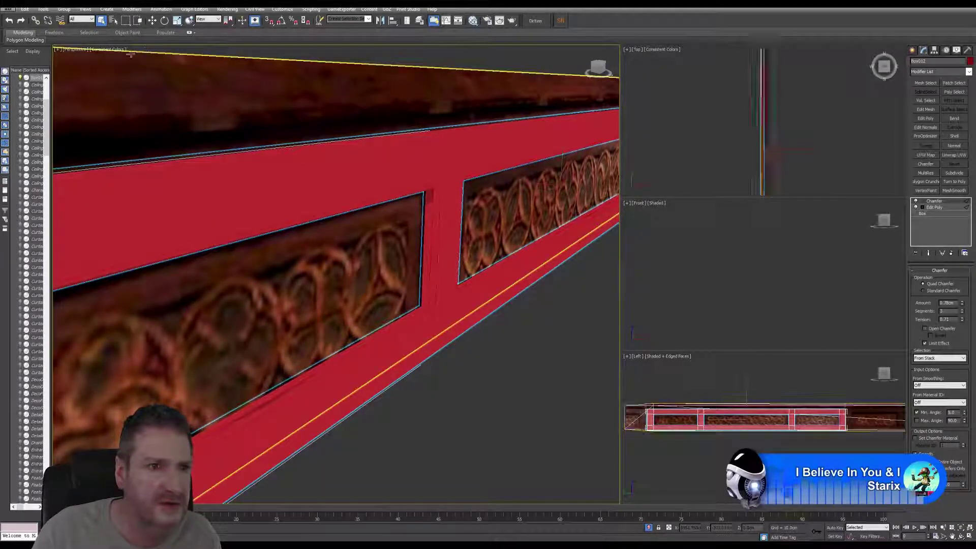
left_click(113, 49)
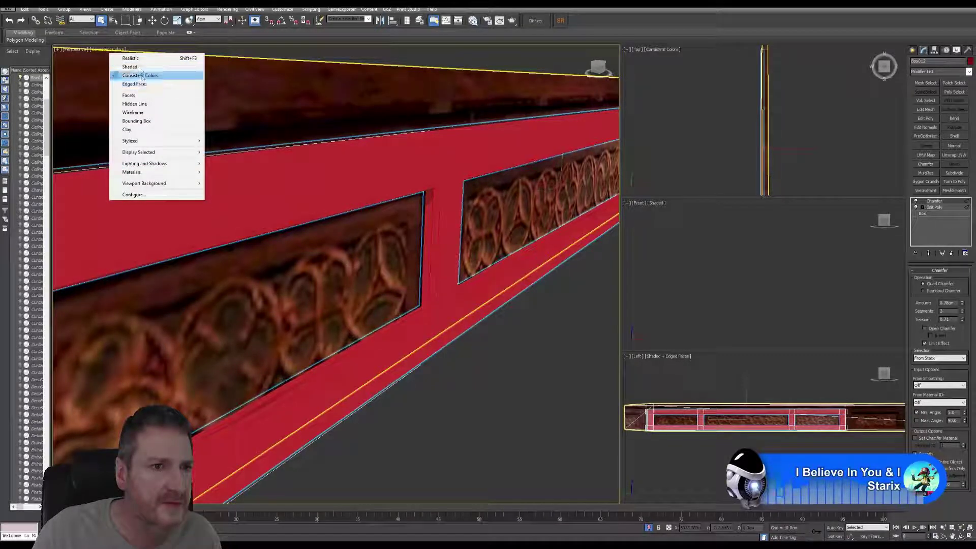
left_click(131, 66)
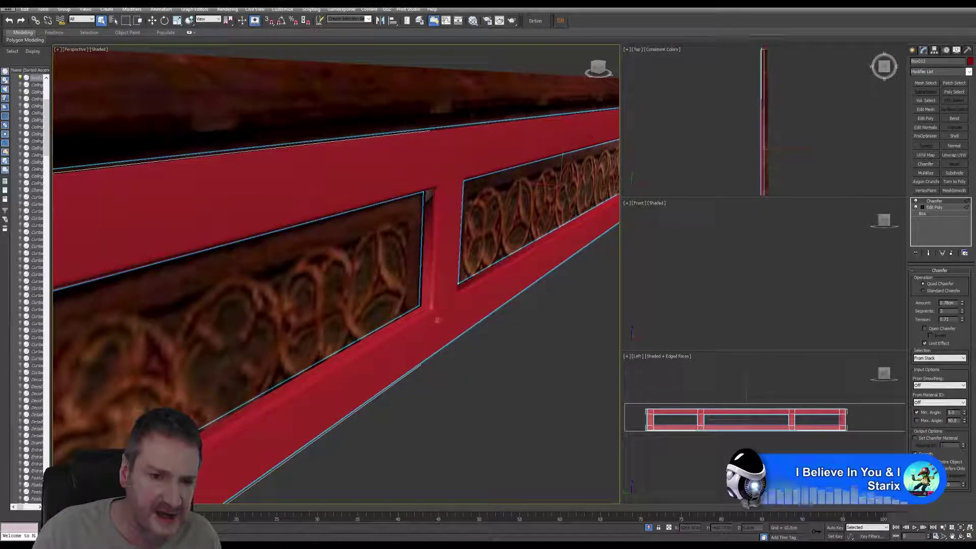
scroll(437, 320, "up", 6)
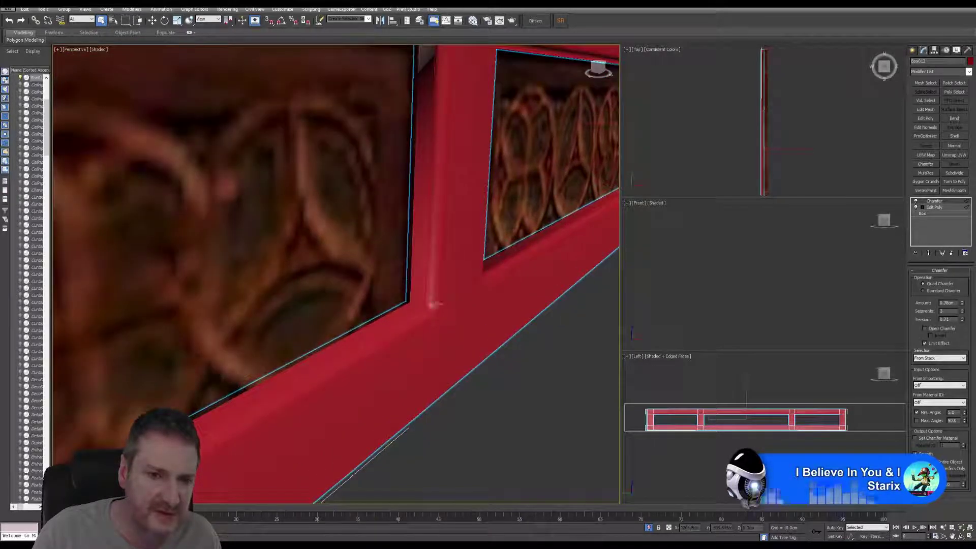
middle_click_drag(441, 159, 435, 197)
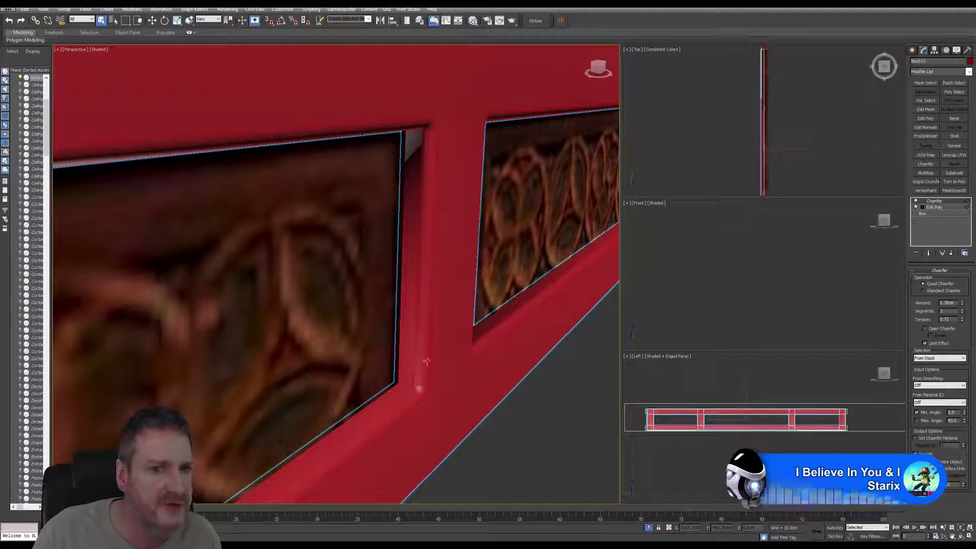
scroll(431, 361, "down", 5)
middle_click_drag(435, 361, 475, 218, "alt")
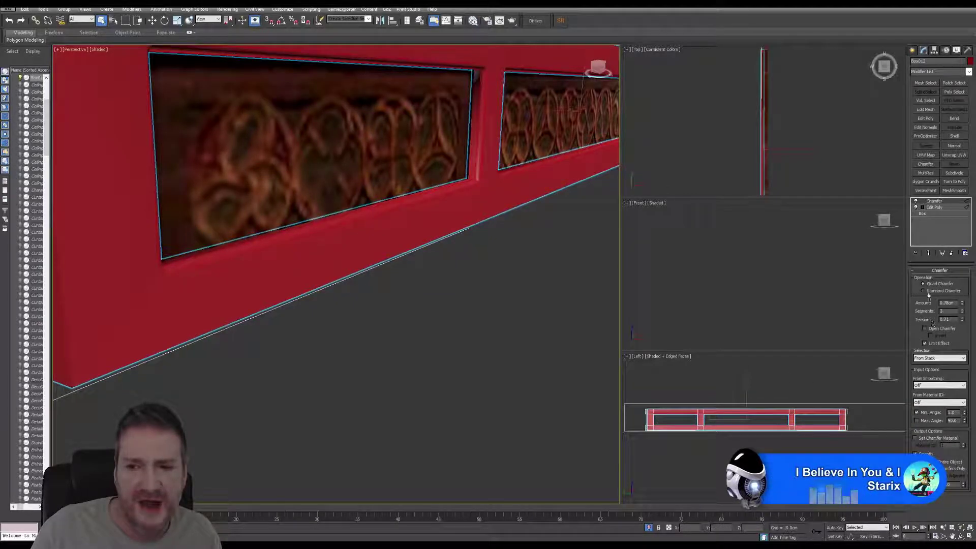
- Collapse the frame's entire modifier stack into an editable poly
right_click(939, 202)
left_click(902, 279)
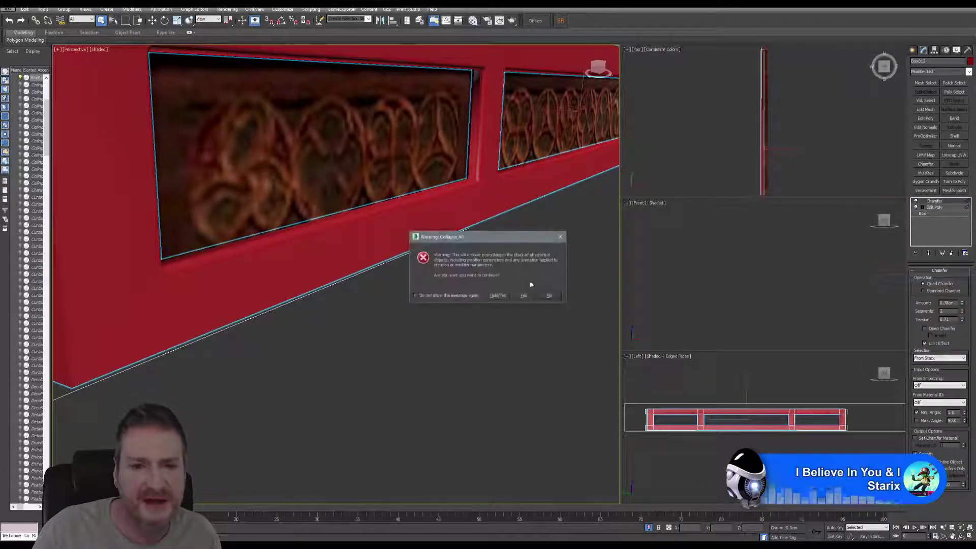
left_click(523, 295)
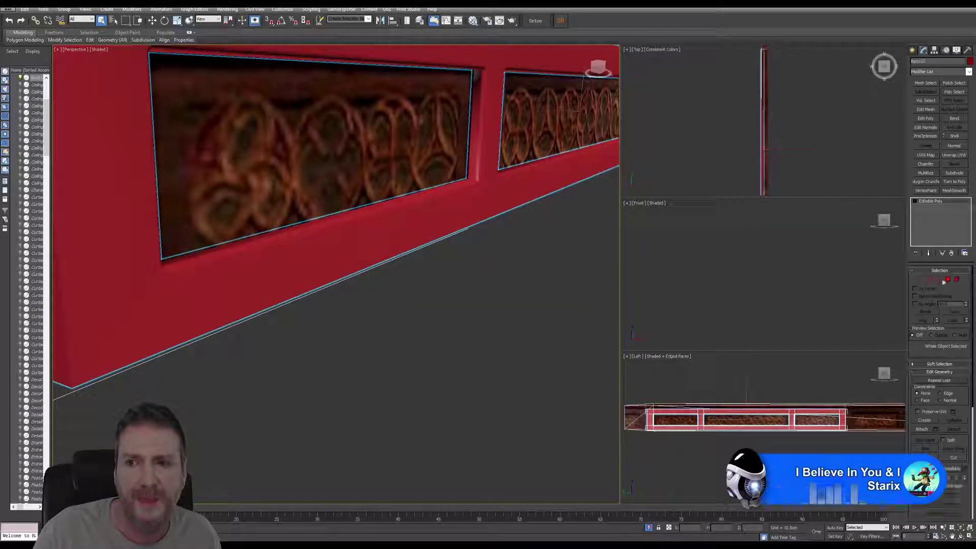
- Enter edge editing of the collapsed frame and display the perspective view in Consistent Colors with Edged Faces
key("2")
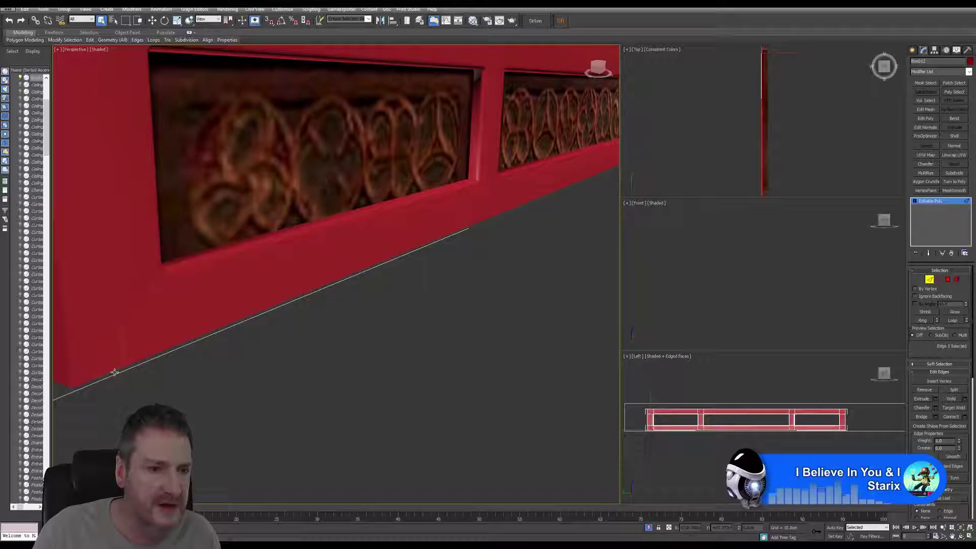
left_click(98, 49)
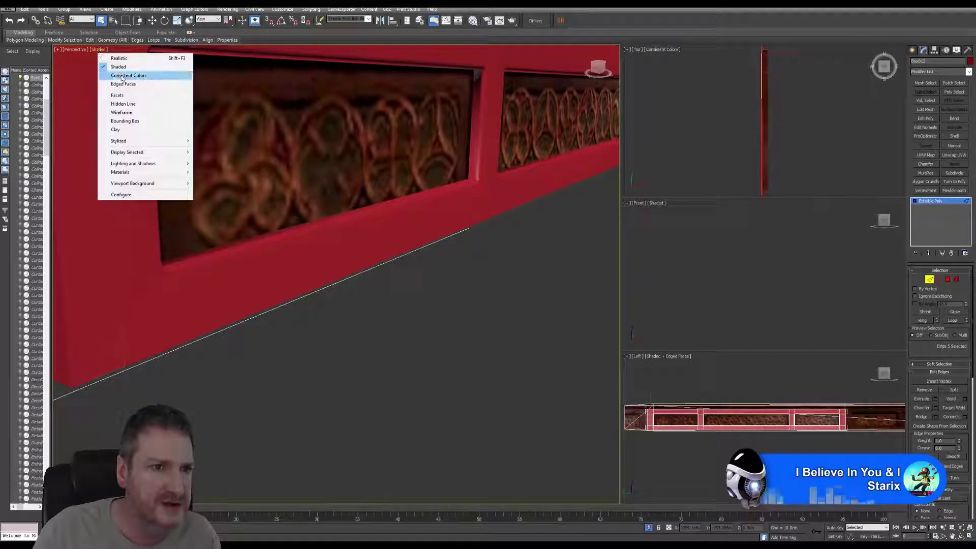
left_click(127, 75)
left_click(102, 50)
left_click(124, 84)
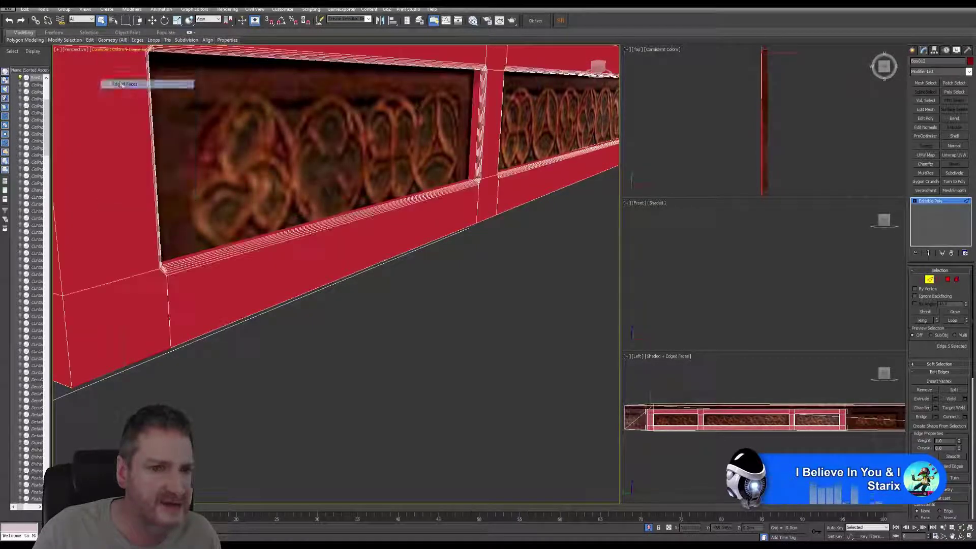
- Select all seven edge segments along the frame's lower outer front edge, from one end to the other
left_click(211, 340)
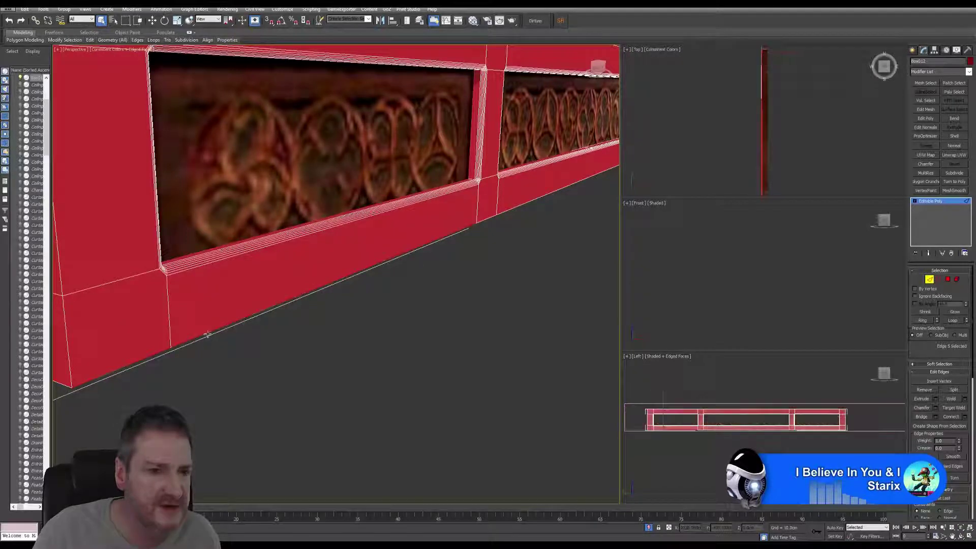
middle_click_drag(208, 338, 335, 310, "alt")
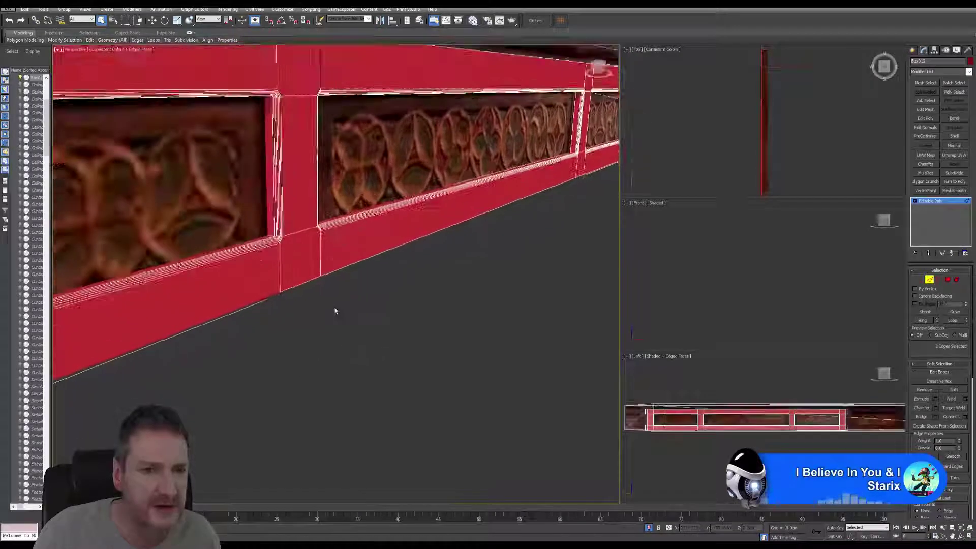
left_click(307, 280, "ctrl")
left_click(340, 269, "ctrl")
middle_click_drag(341, 269, 288, 299, "alt")
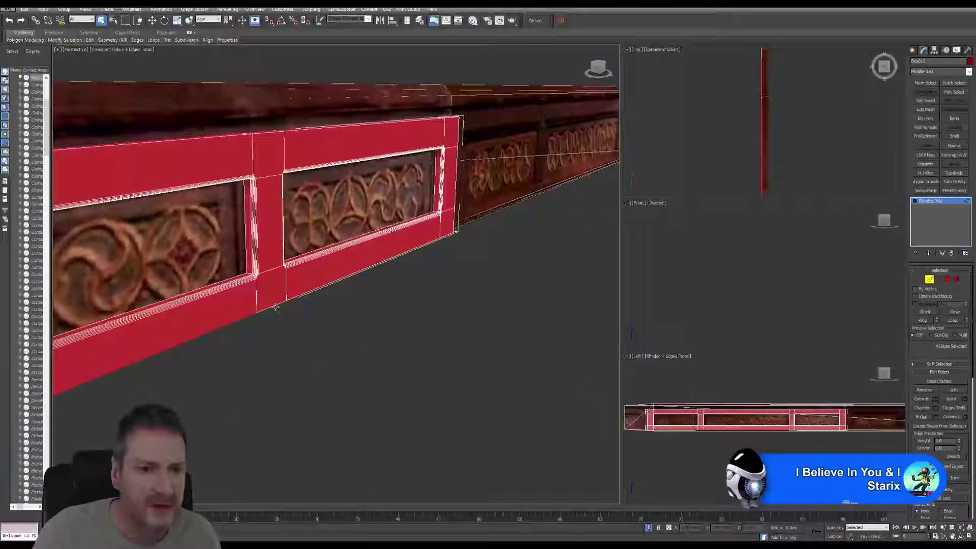
left_click(274, 304, "ctrl")
left_click(324, 285, "ctrl")
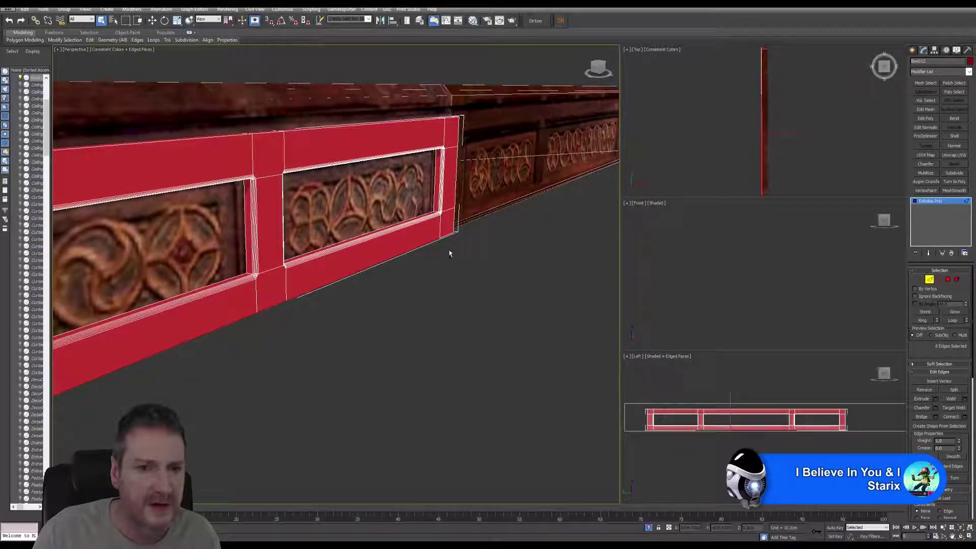
left_click(449, 234, "ctrl")
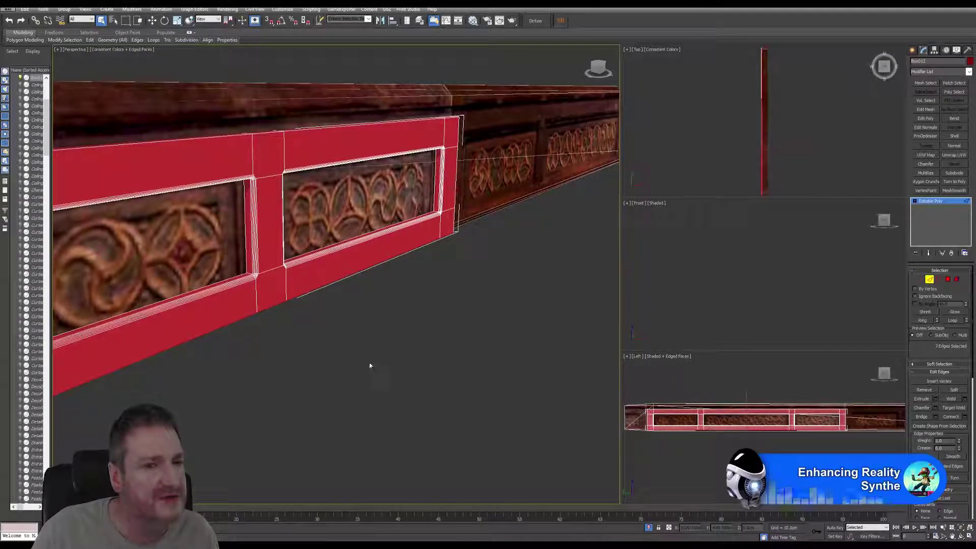
- Examine the selected lower edge of the frame from a distance, from both directions and close up
scroll(370, 366, "down", 6)
middle_click_drag(254, 394, 223, 400)
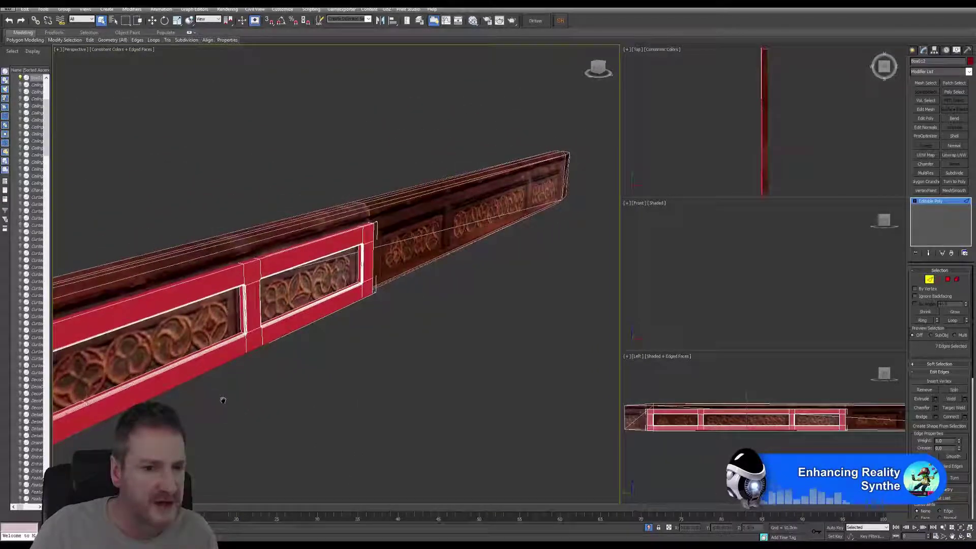
scroll(337, 331, "up", 8)
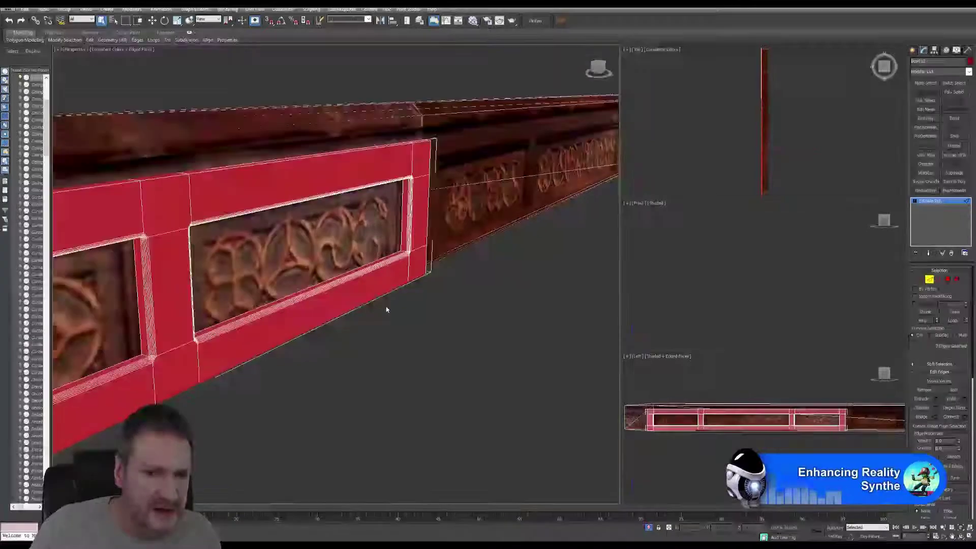
scroll(386, 309, "up", 2)
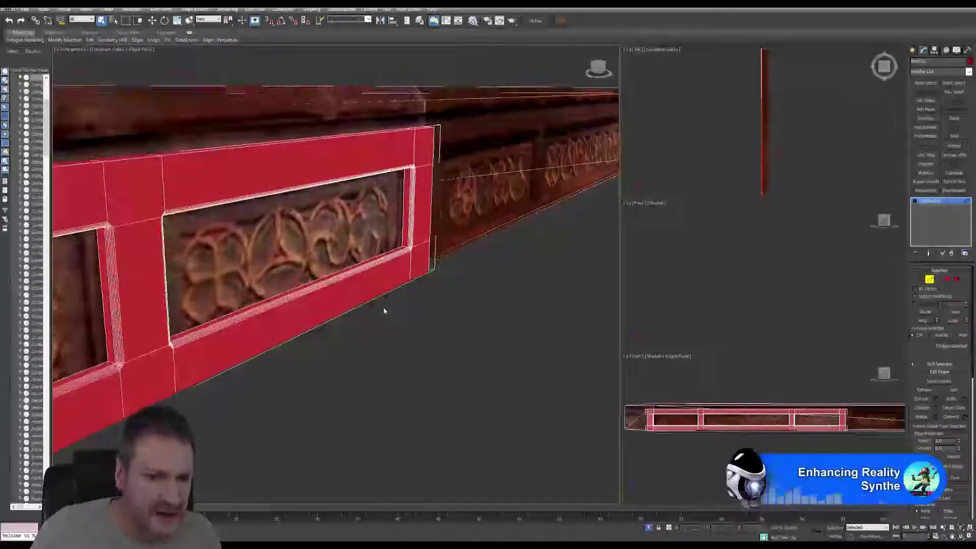
left_click(961, 536)
left_click_drag(373, 302, 346, 327)
scroll(358, 349, "down", 5)
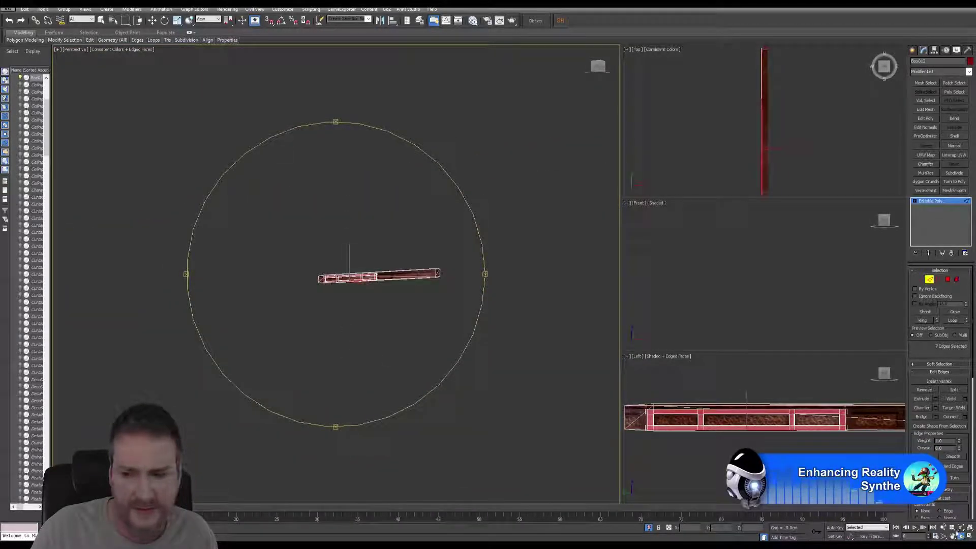
scroll(414, 322, "up", 4)
left_click_drag(413, 323, 392, 344)
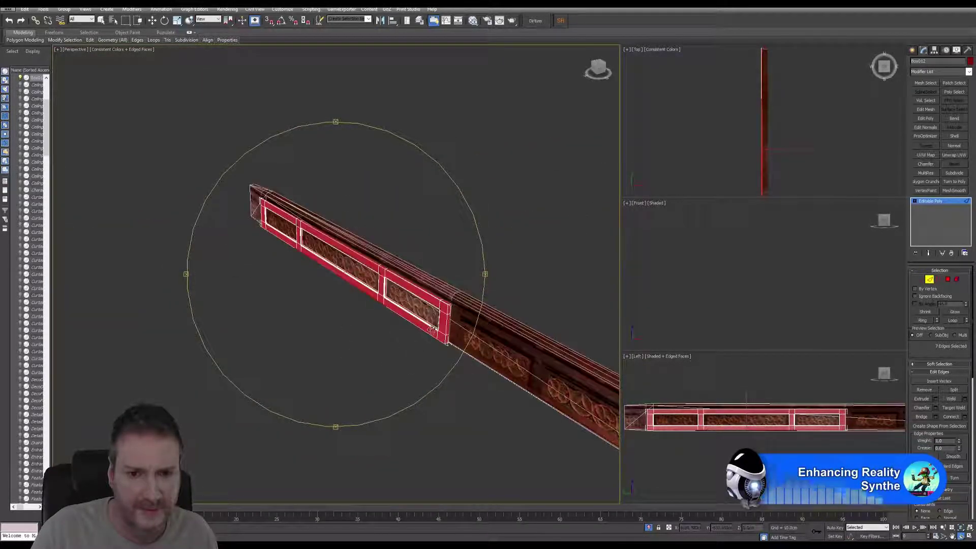
scroll(448, 346, "up", 8)
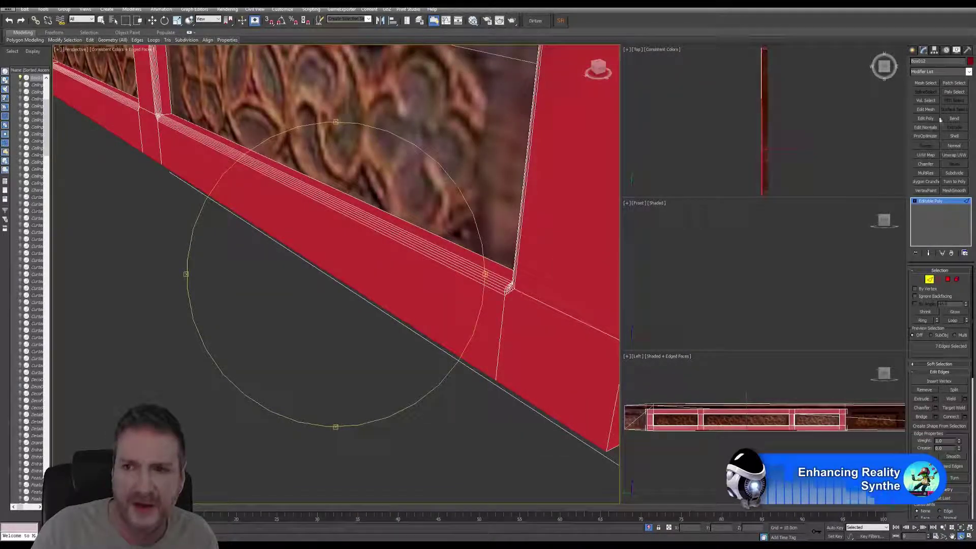
- Apply a Chamfer modifier to the selected lower edges, with 3 segments and an amount of about 0.77 cm
left_click(968, 71)
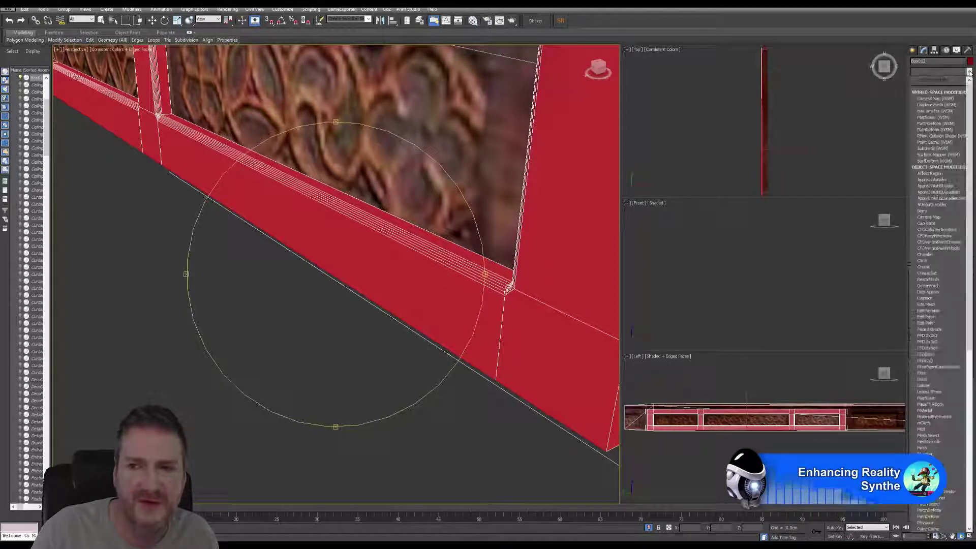
left_click(940, 255)
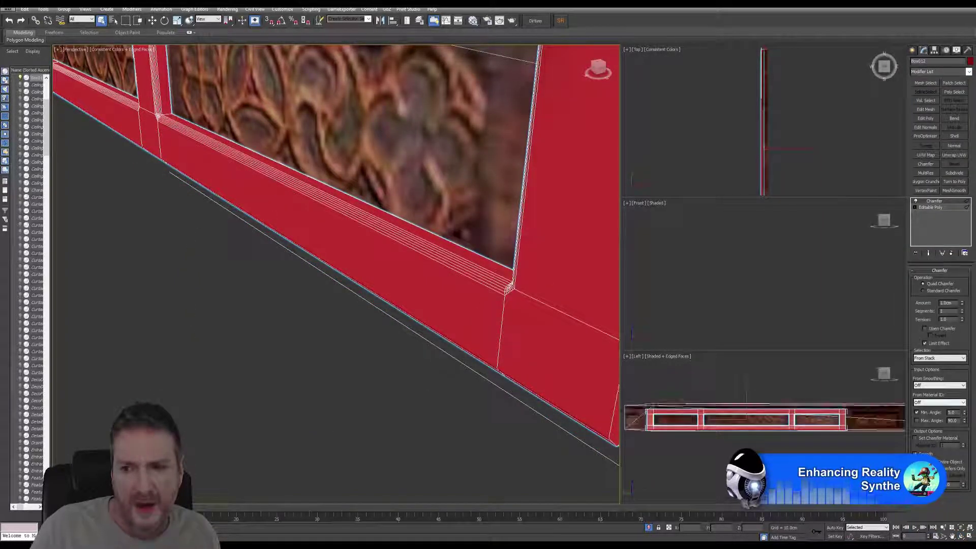
left_click(962, 310)
left_click(961, 310)
left_click_drag(962, 304, 959, 329)
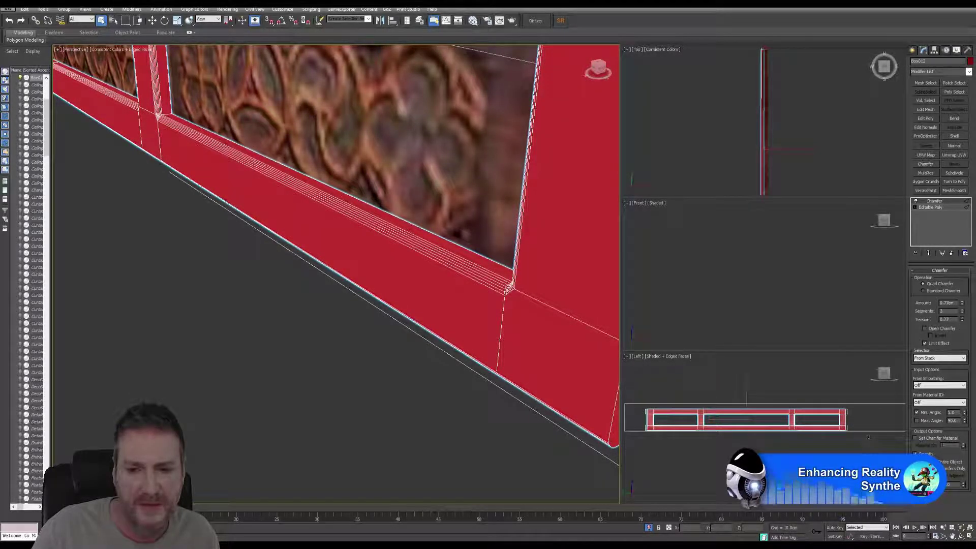
- Collapse the frame's whole modifier stack, merging the Chamfer into the Editable Poly
middle_click_drag(611, 462, 519, 371, "alt")
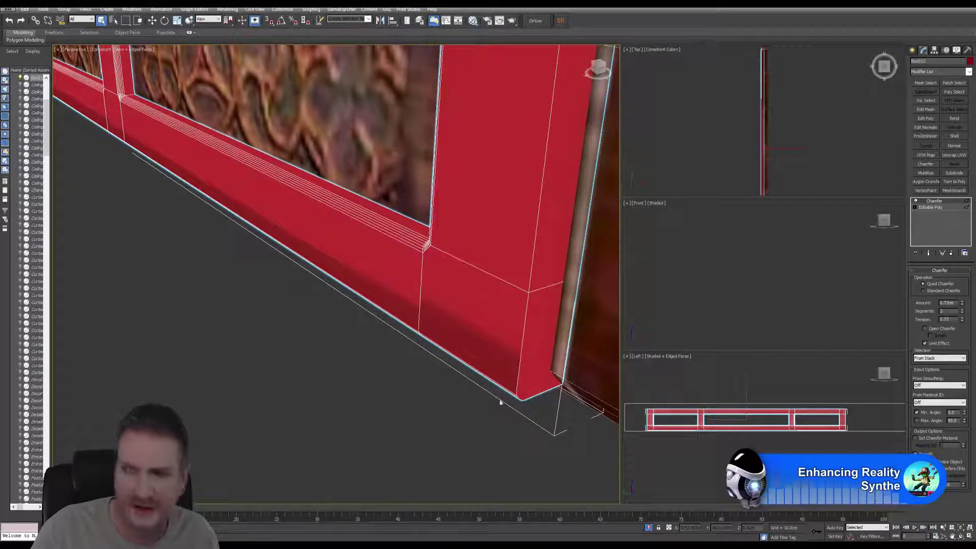
scroll(275, 398, "down", 8)
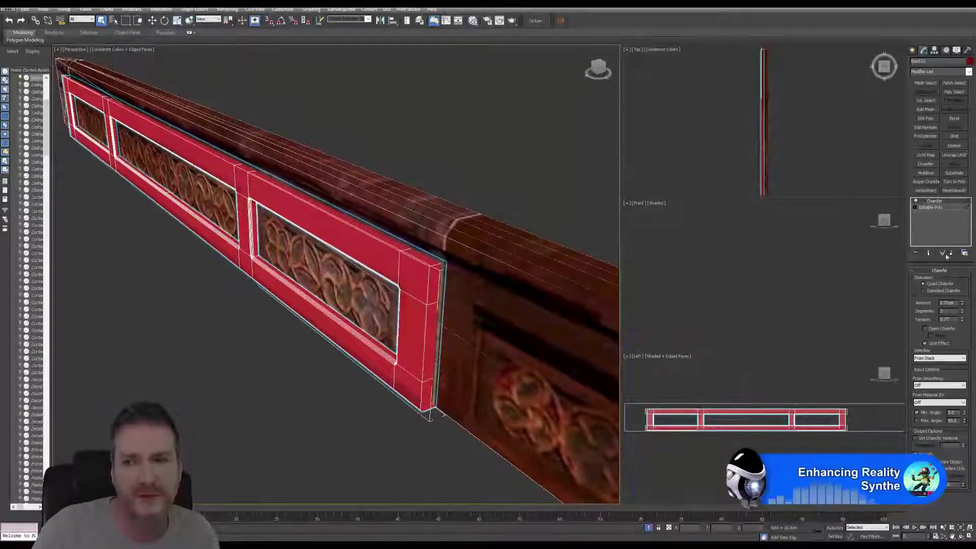
right_click(937, 208)
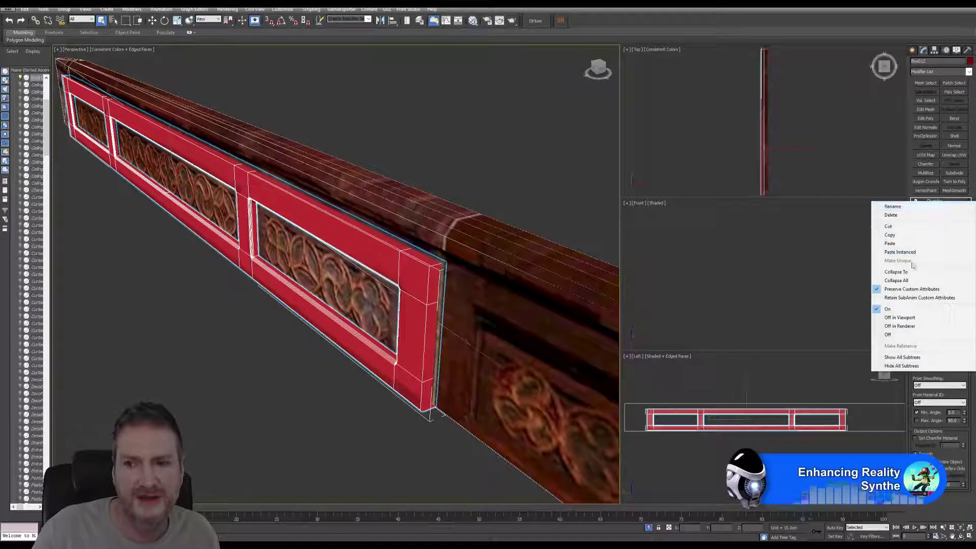
left_click(897, 281)
left_click(523, 295)
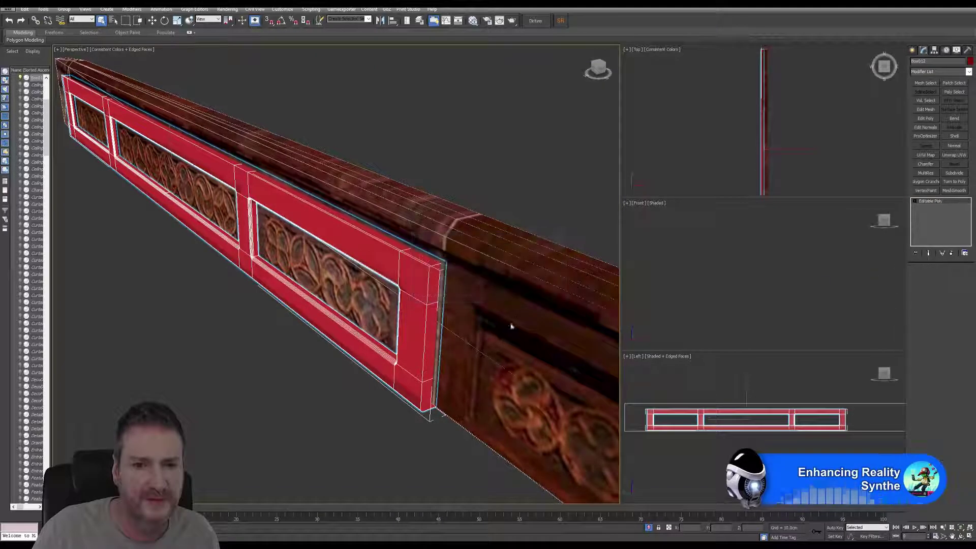
- Turn off Edged Faces in the Left and Perspective viewports, leaving the frame deselected
middle_click_drag(328, 362, 429, 376)
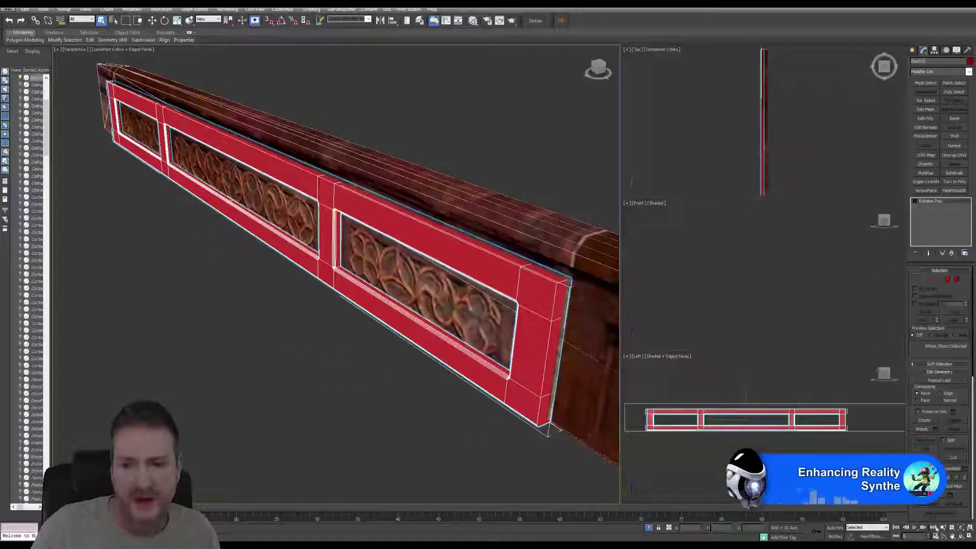
left_click(960, 536)
left_click_drag(342, 285, 381, 292)
scroll(381, 358, "down", 3)
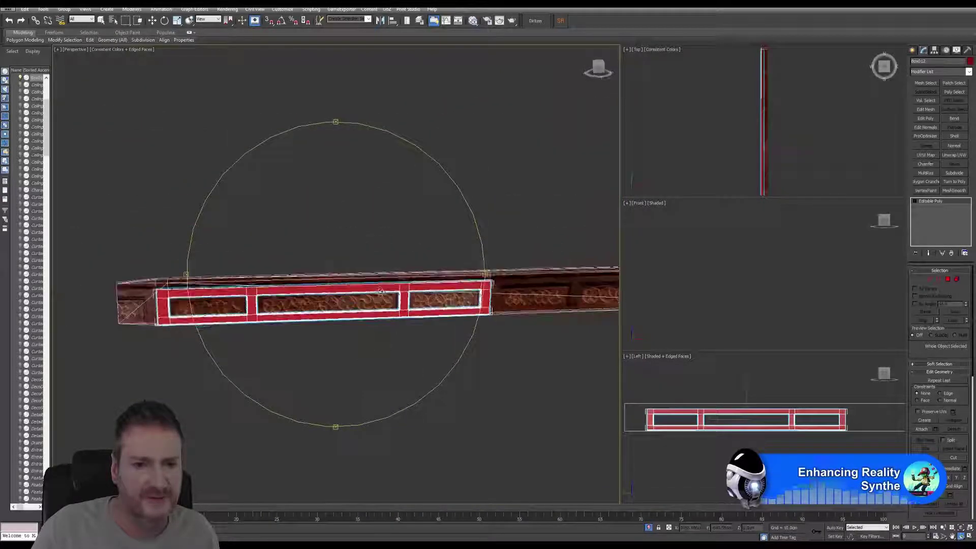
middle_click(733, 395)
key("q")
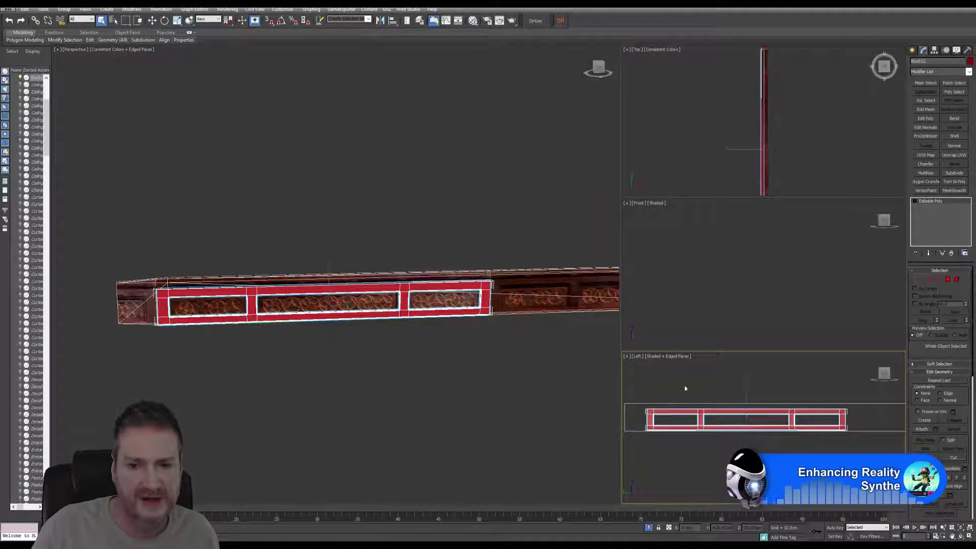
left_click(671, 357)
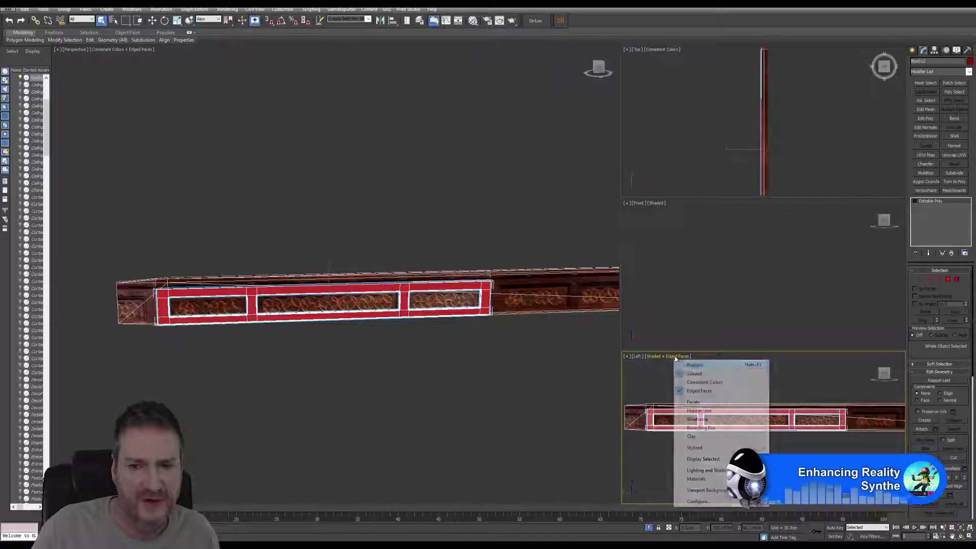
left_click(699, 391)
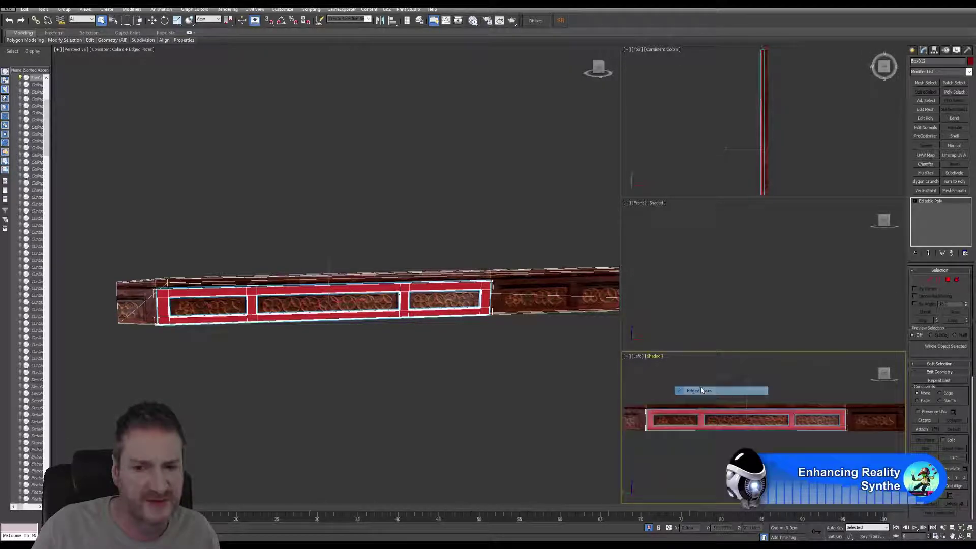
left_click(138, 60)
left_click(136, 53)
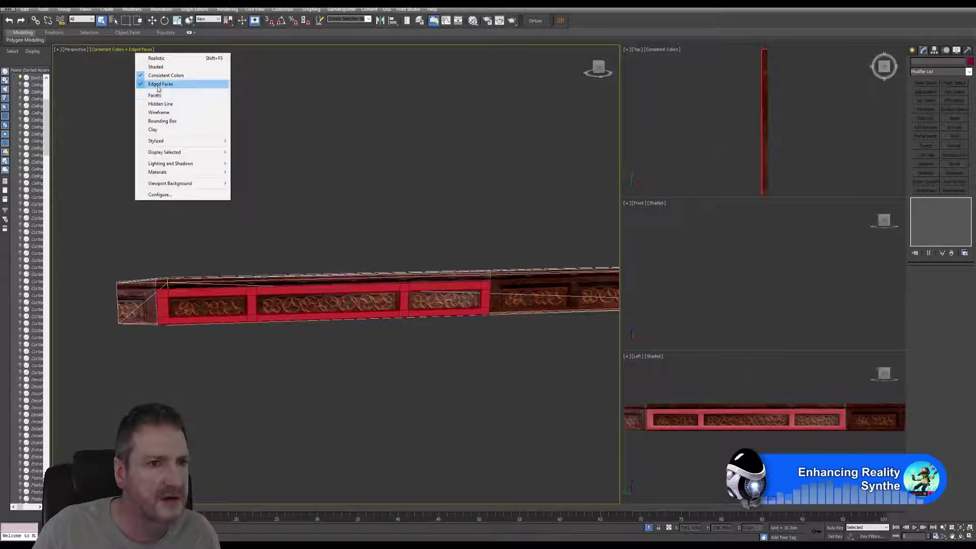
left_click(168, 80)
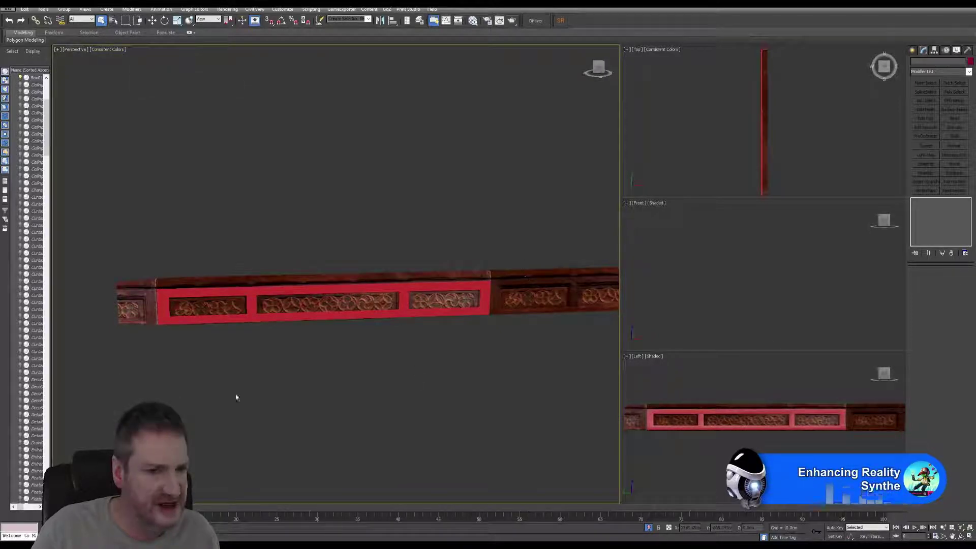
- Maximize the Left viewport and centre the frame in it
left_click(802, 465)
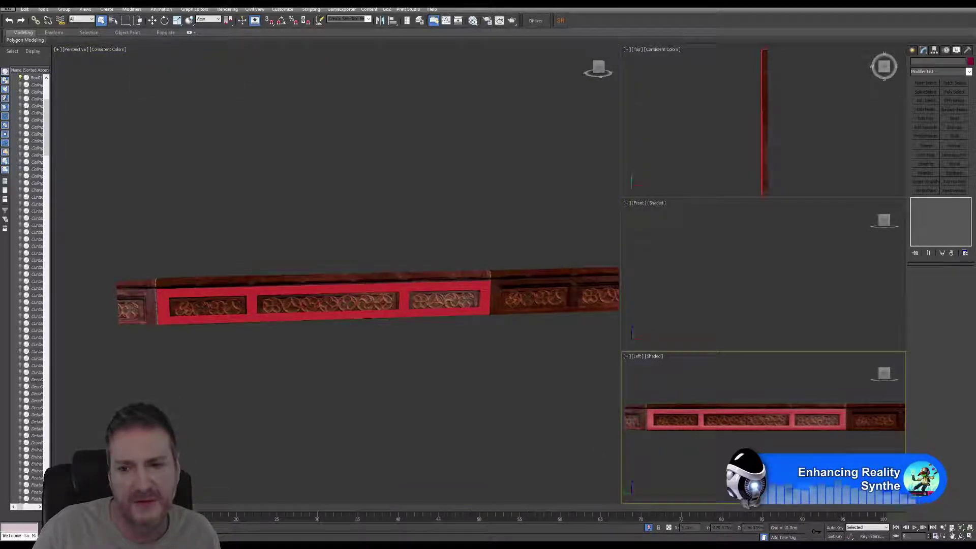
left_click(968, 537)
middle_click_drag(507, 285, 507, 307)
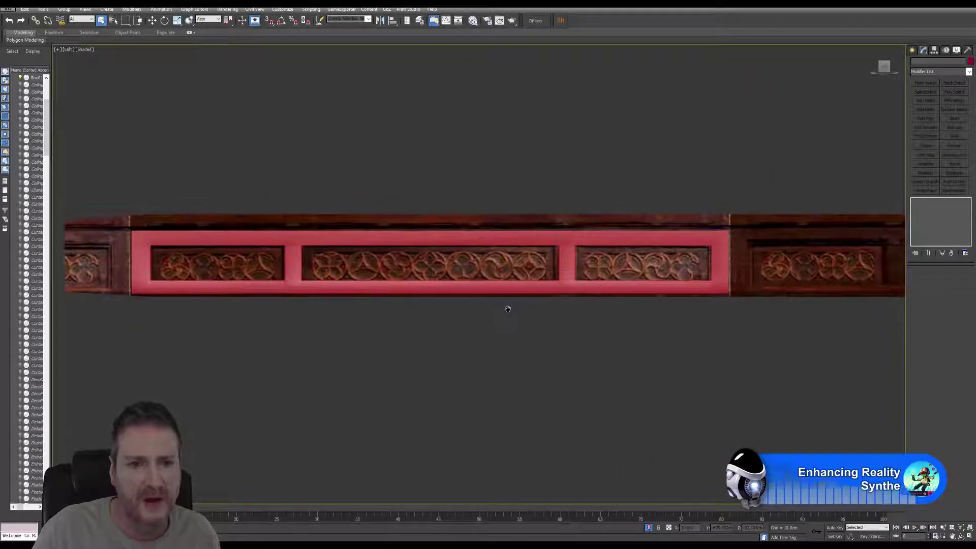
- Assign the WoodDecoPMAT material to the frame in the Slate Material Editor, and close the editor
left_click(473, 21)
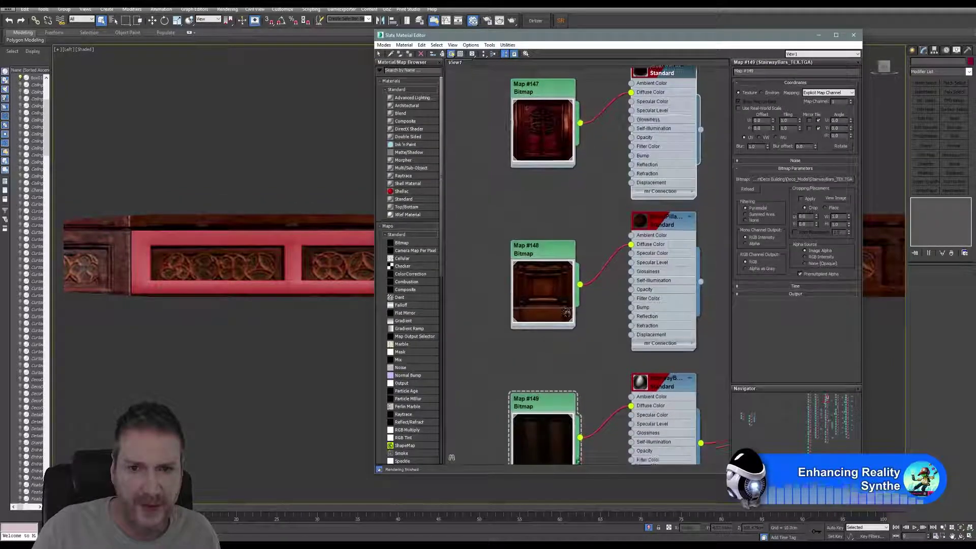
middle_click_drag(566, 312, 577, 152)
middle_click_drag(572, 399, 570, 281)
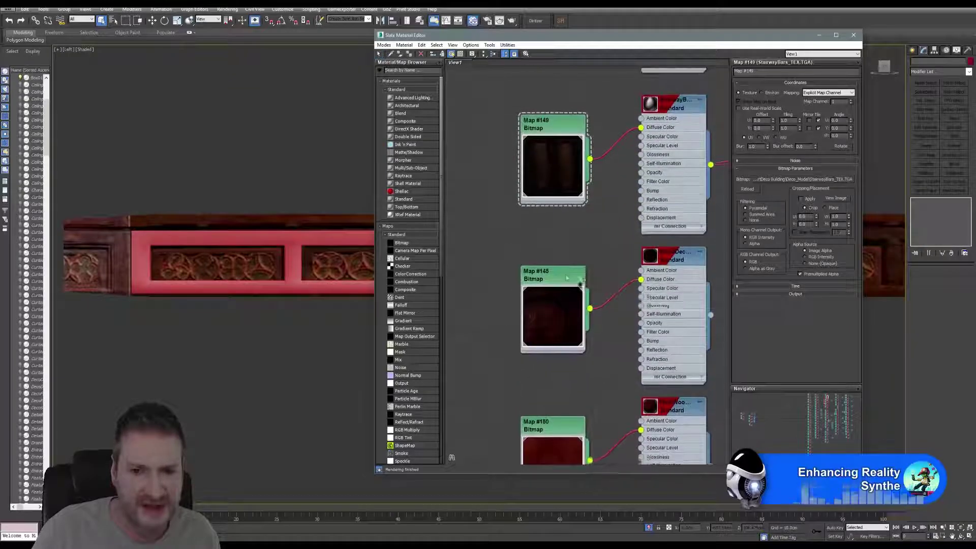
right_click(660, 271)
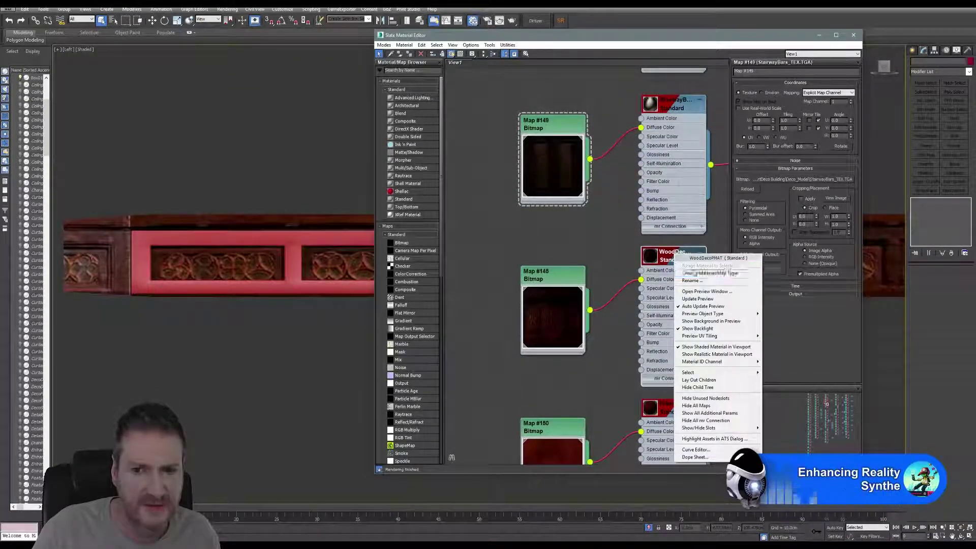
left_click(457, 256)
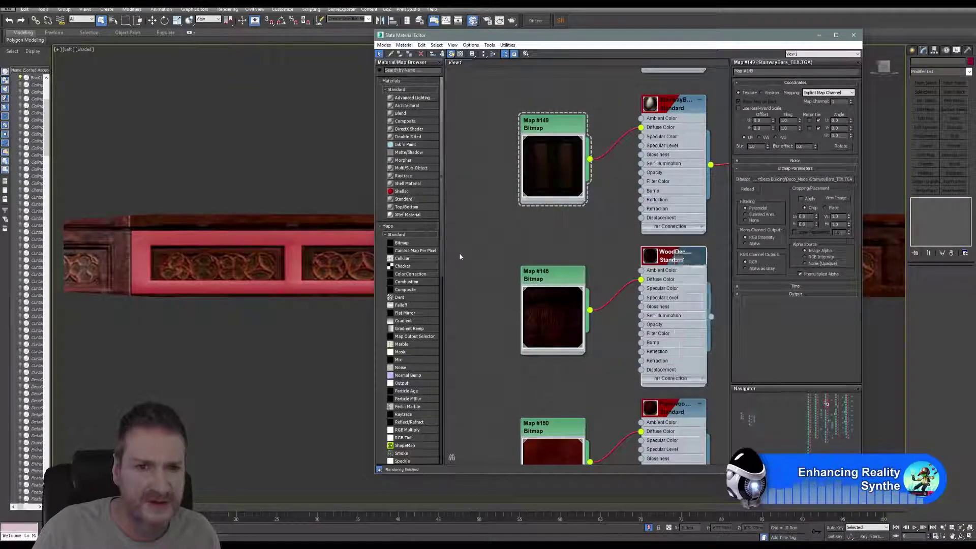
left_click(294, 238)
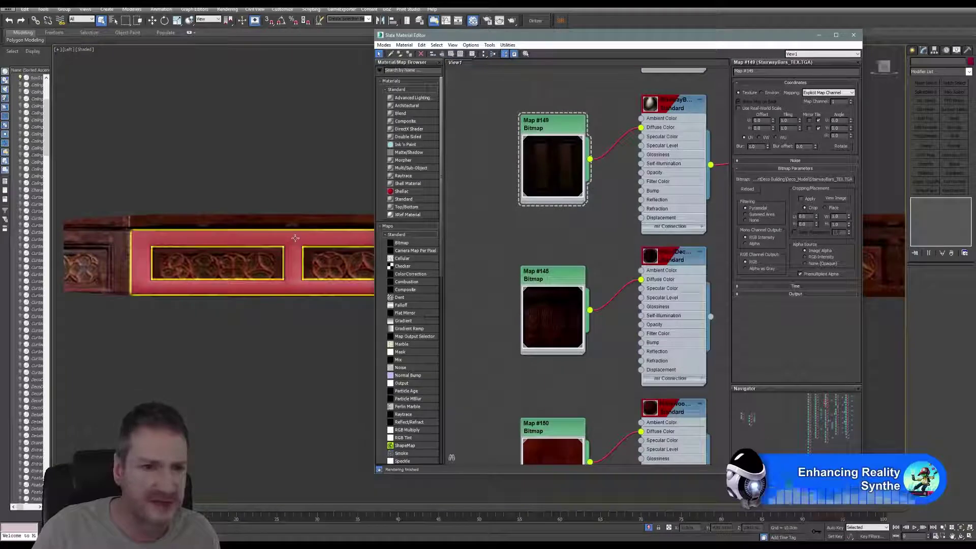
right_click(679, 264)
left_click(710, 276)
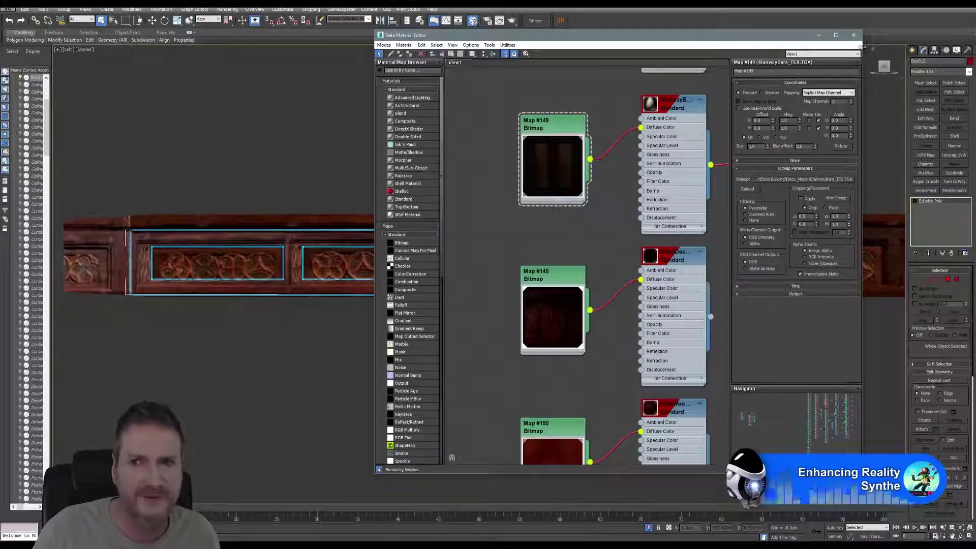
left_click(853, 35)
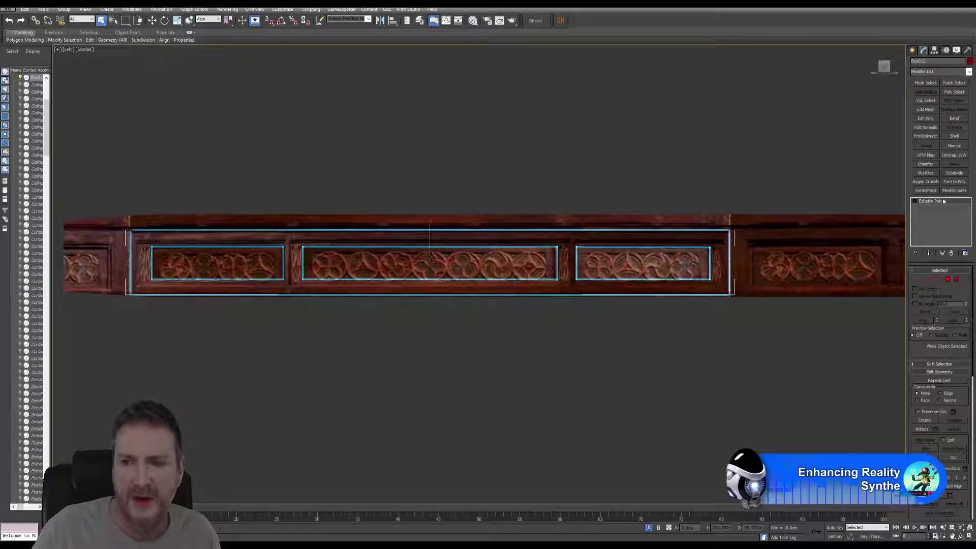
- Add an Unwrap UVW modifier to the frame and show the WoodDecoP texture map behind its UVs in the UV editor
left_click(954, 155)
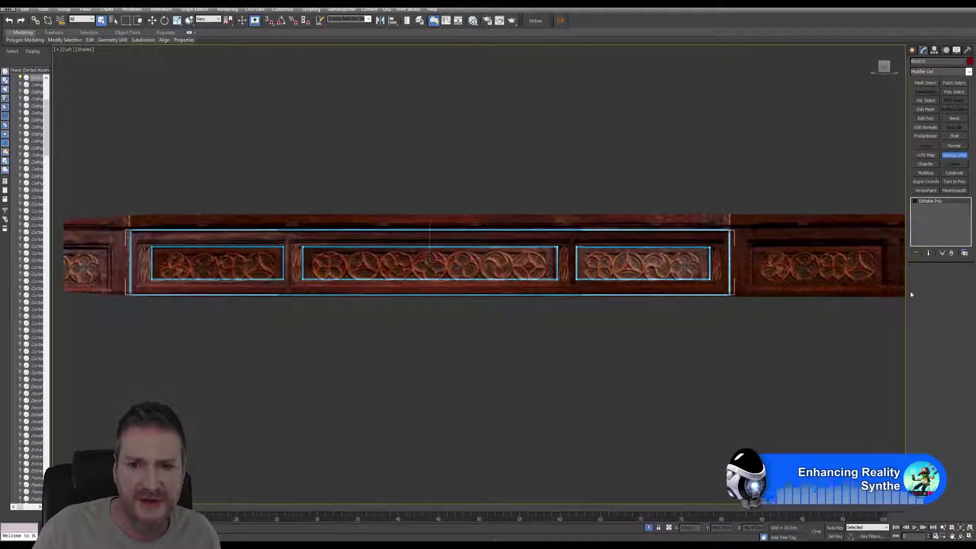
left_click(940, 361)
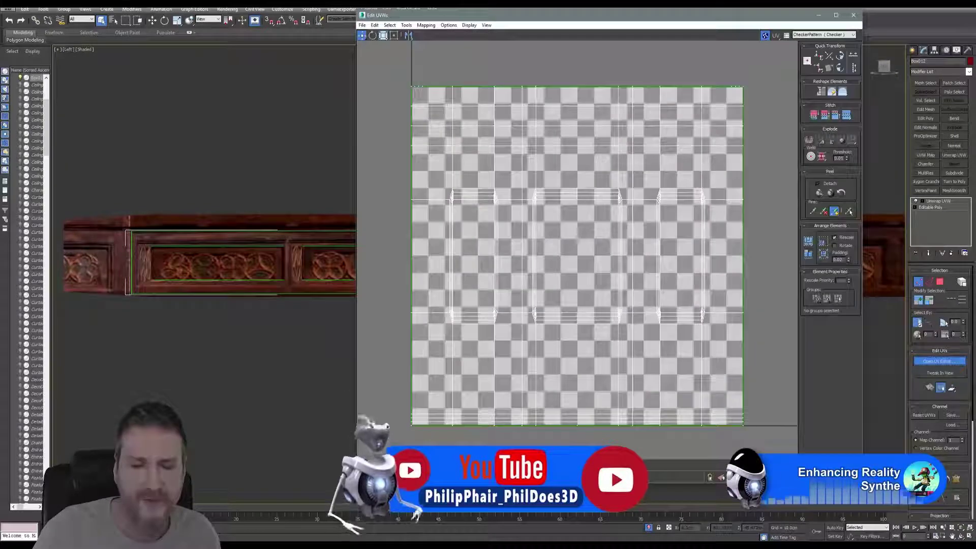
left_click(812, 34)
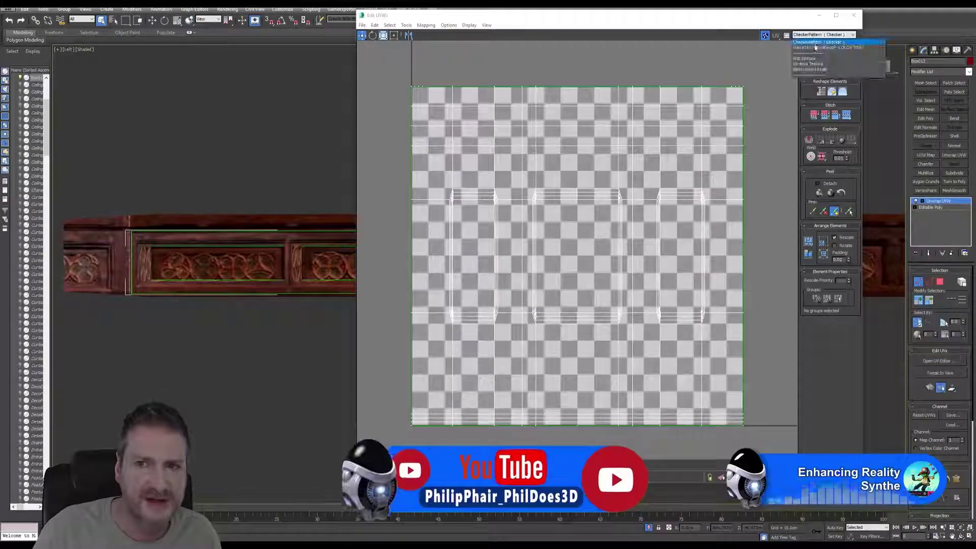
left_click(821, 43)
scroll(552, 236, "down", 6)
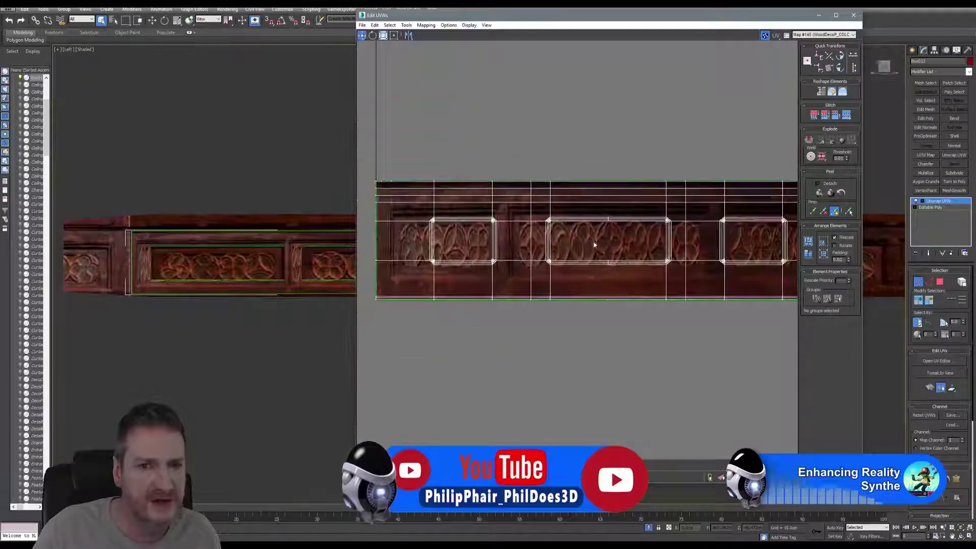
scroll(596, 259, "up", 2)
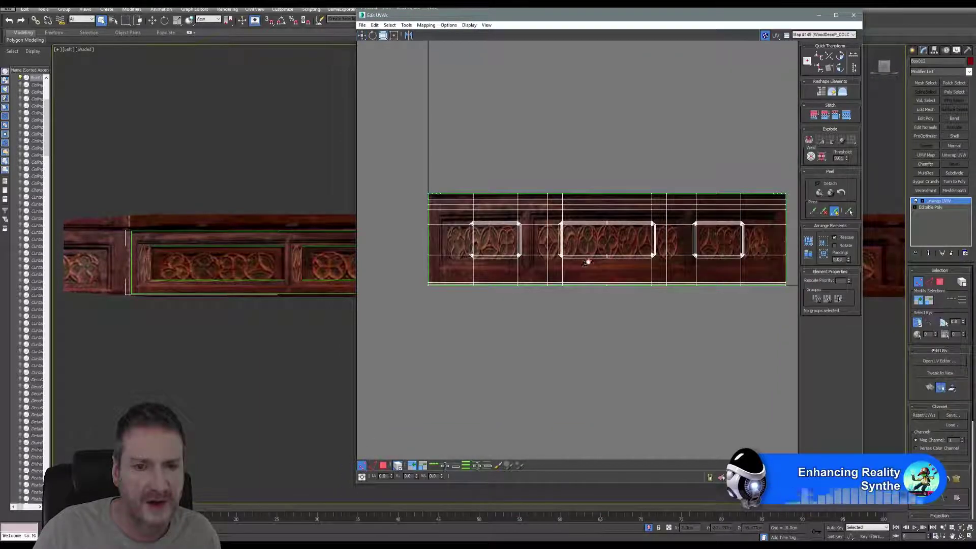
middle_click_drag(586, 259, 599, 266)
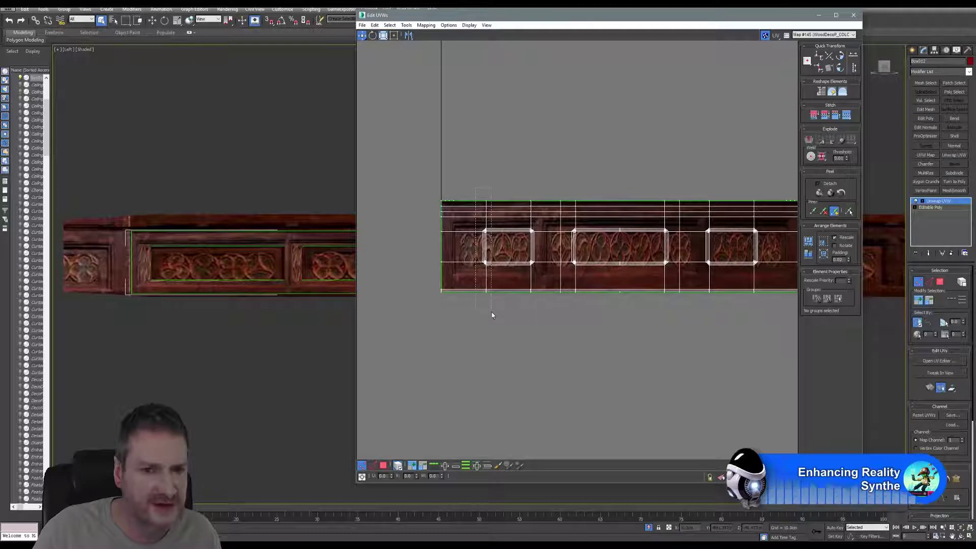
- Turn off selection by element in the UV editor so that individual UV vertices can be selected
key("ctrl+a")
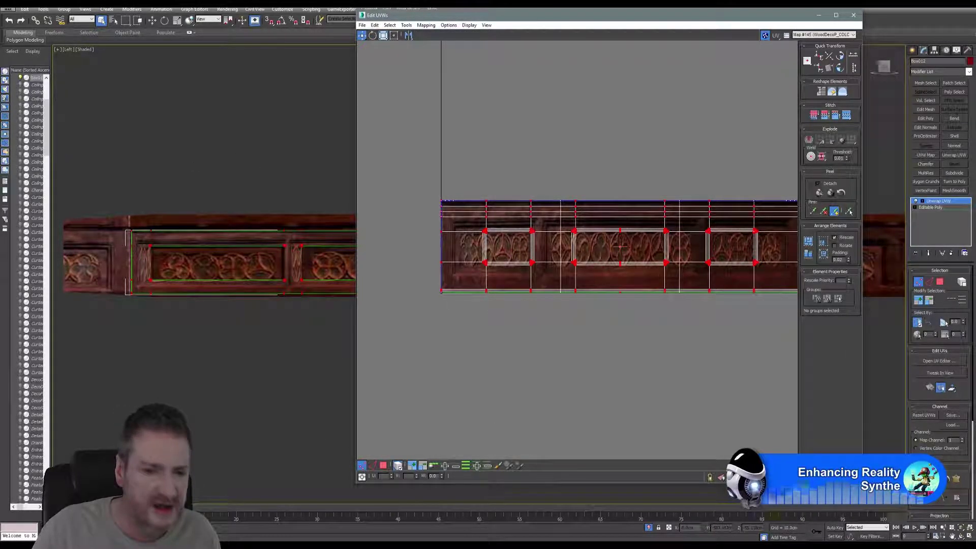
left_click(398, 467)
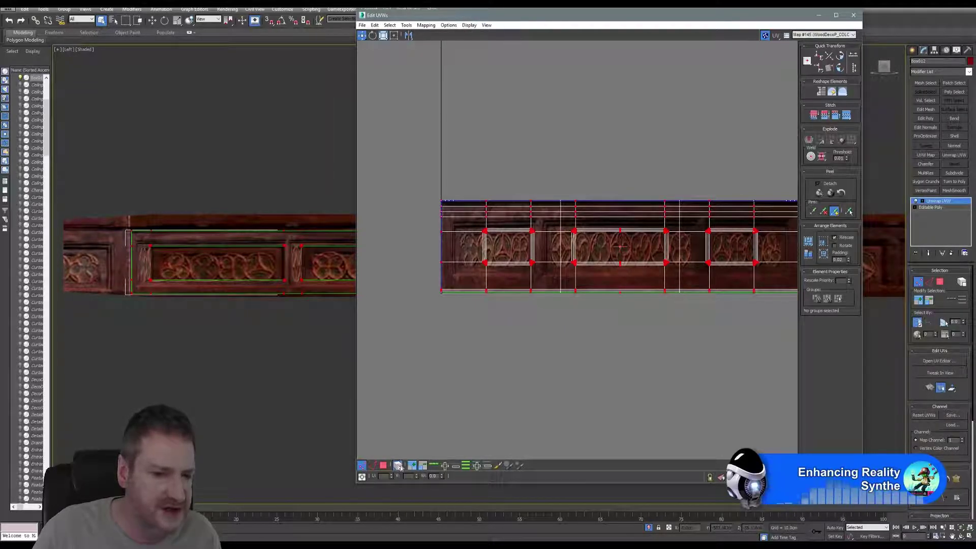
left_click(402, 310)
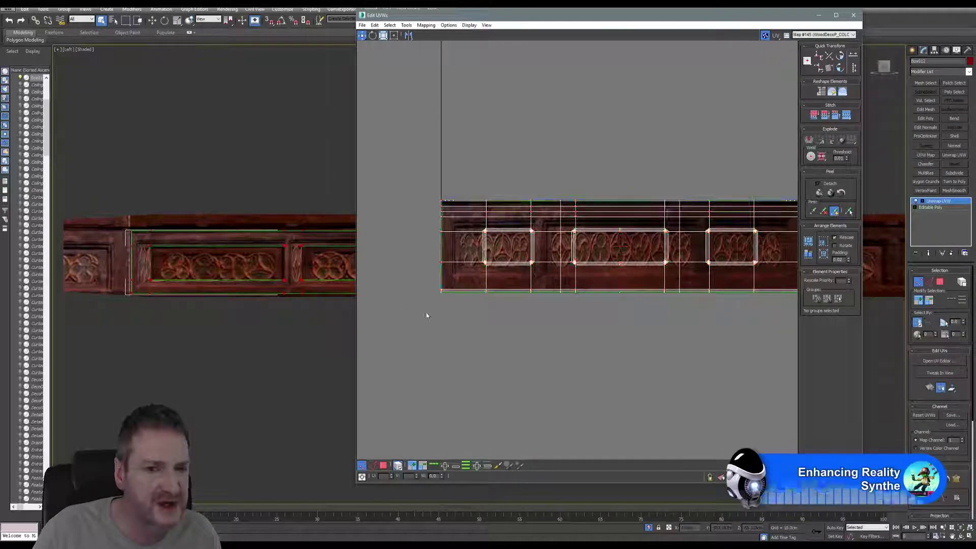
left_click(445, 293)
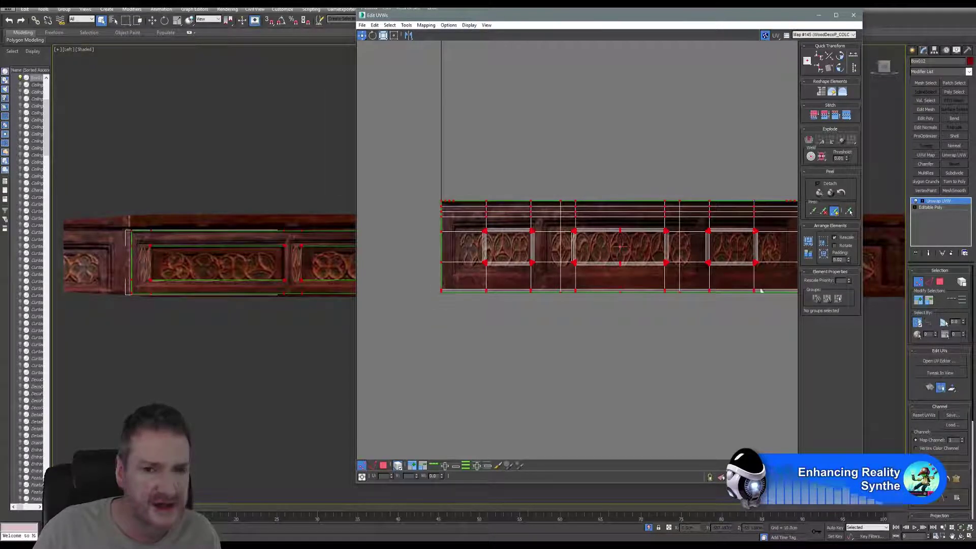
left_click(401, 468)
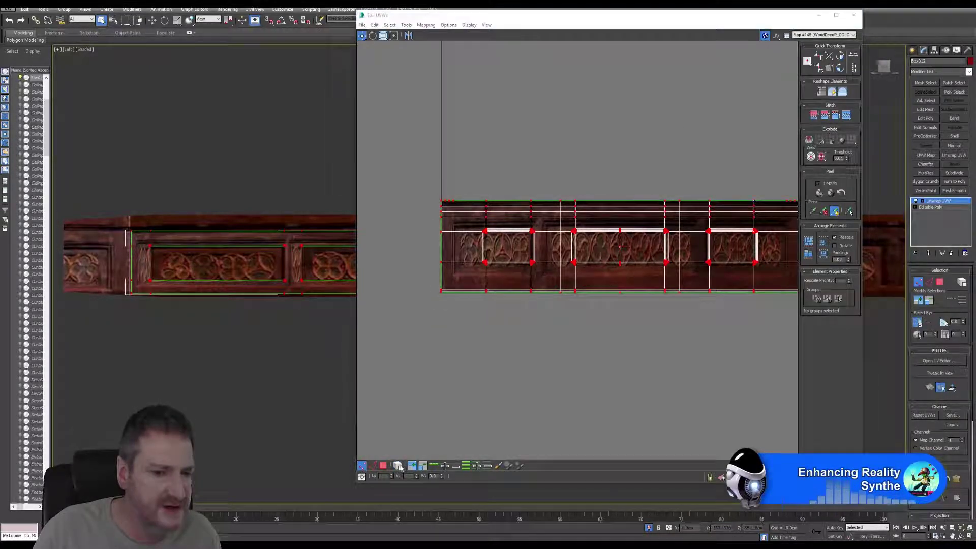
left_click(468, 337)
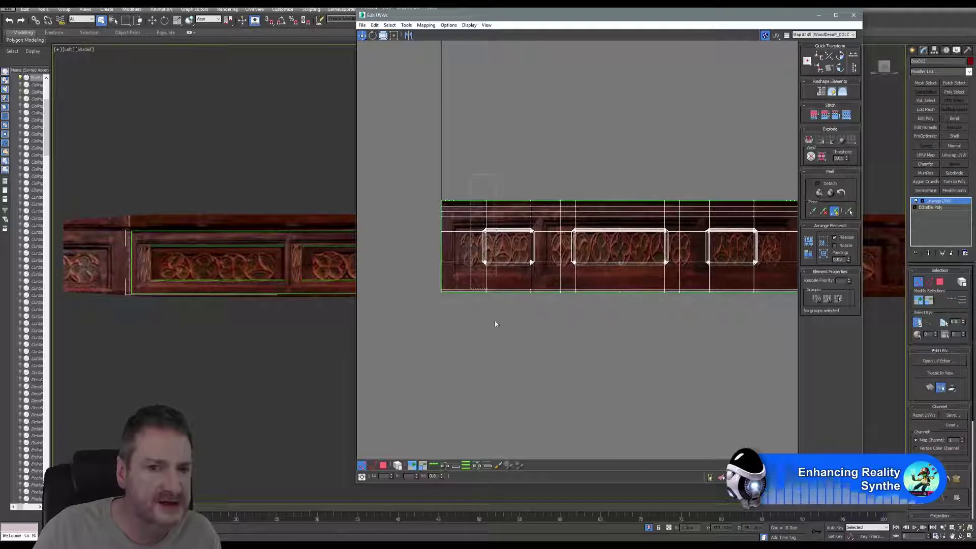
- Move the UV vertex column at the first opening's outer side outward to the texture's first carved panel border
left_click_drag(495, 324, 483, 175)
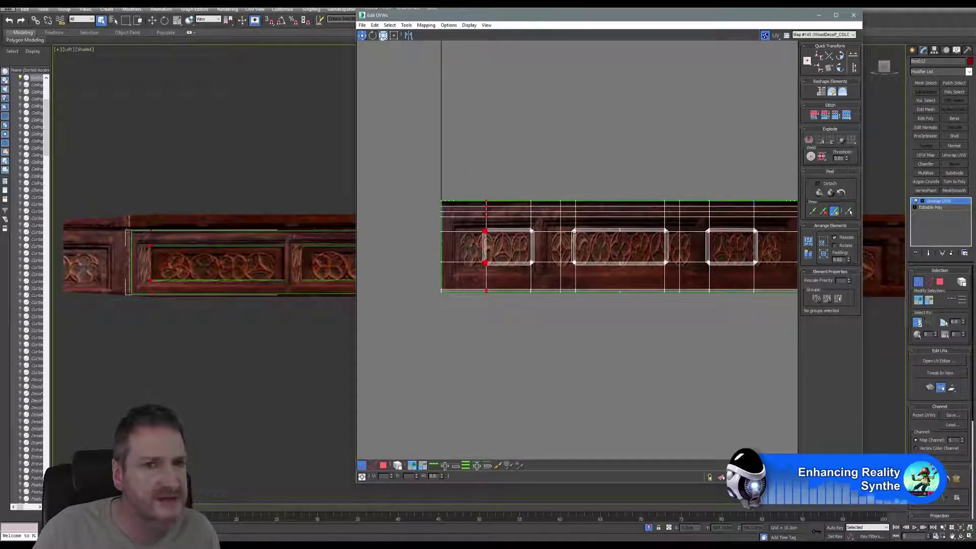
scroll(502, 251, "up", 5)
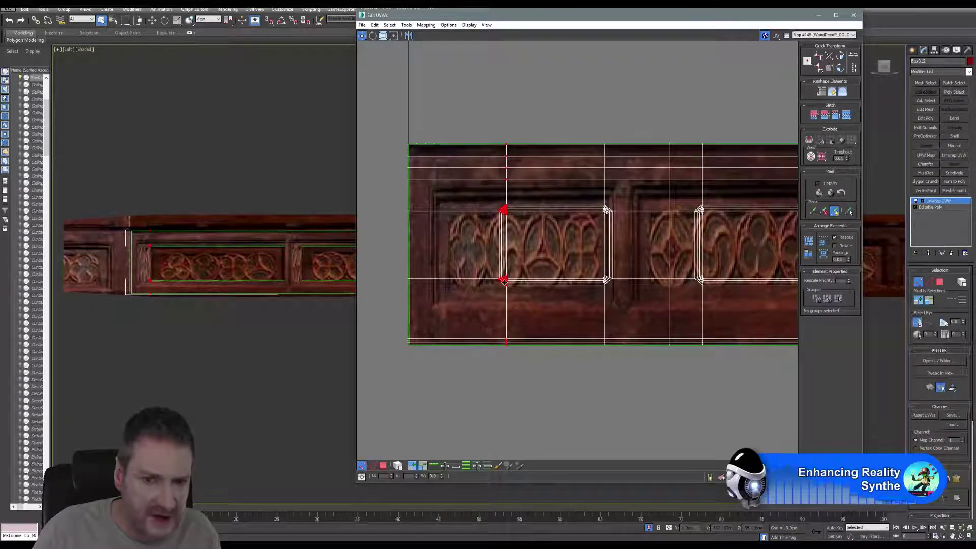
left_click_drag(504, 282, 435, 282)
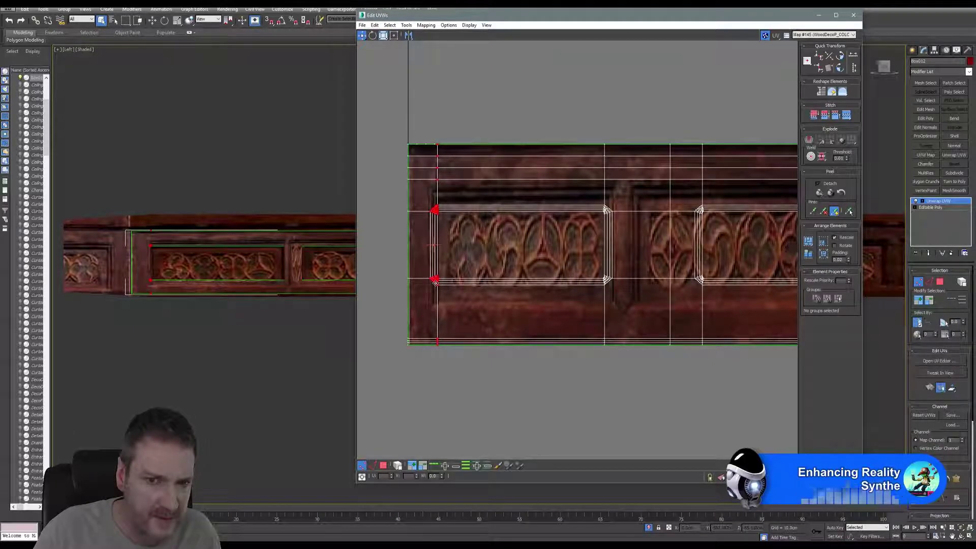
- Move the UV vertex columns at the divider and the middle opening's near side onto the texture's first divider and middle carved panel border
middle_click_drag(547, 279, 464, 273)
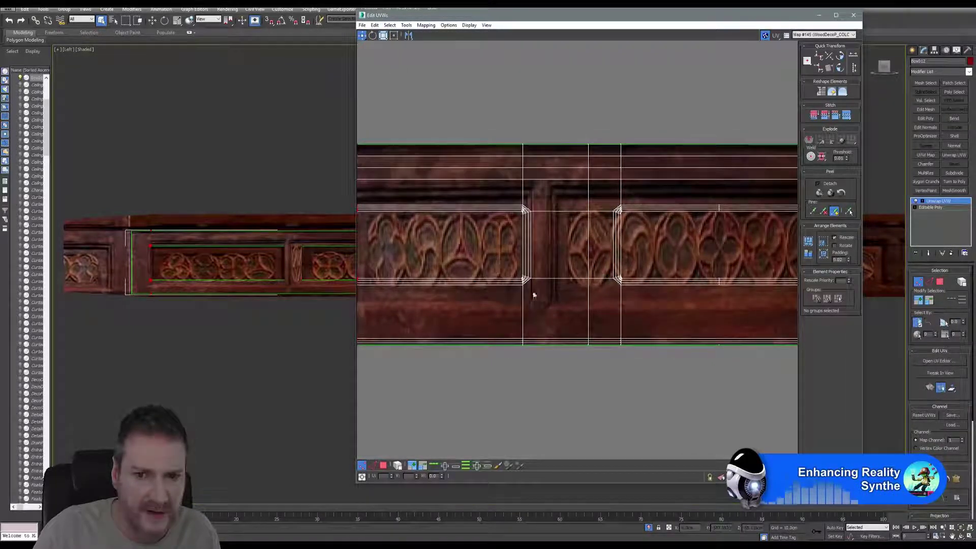
middle_click_drag(565, 267, 517, 265)
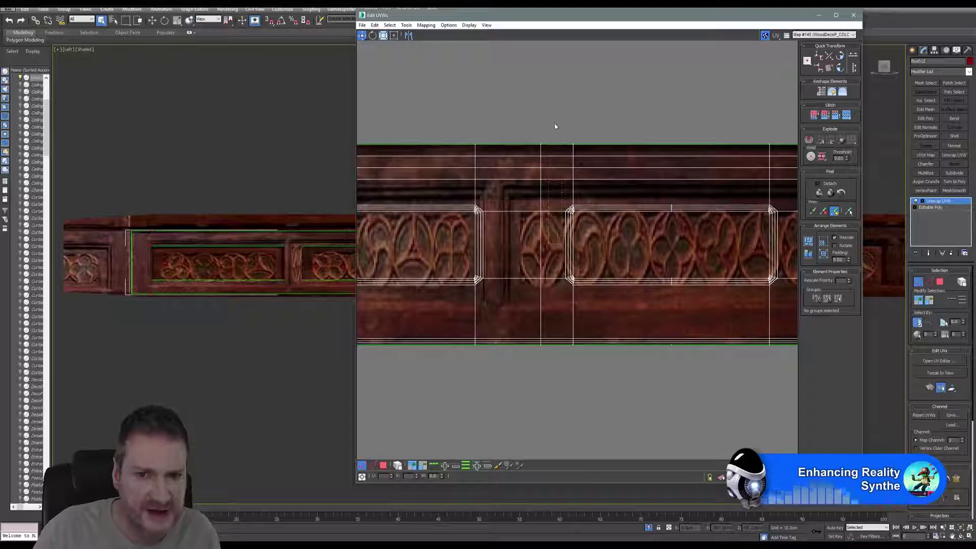
left_click_drag(551, 174, 607, 401)
left_click_drag(573, 283, 523, 286)
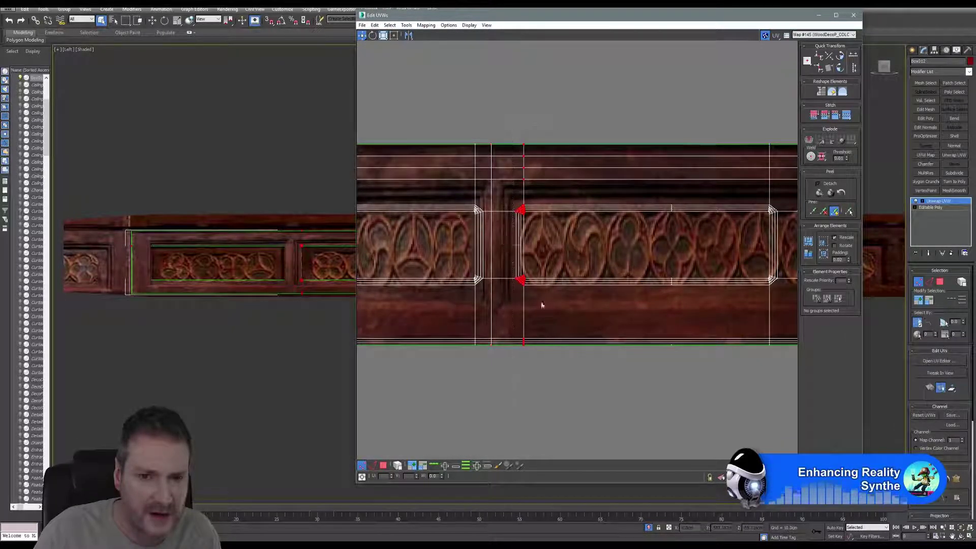
left_click_drag(523, 284, 508, 285)
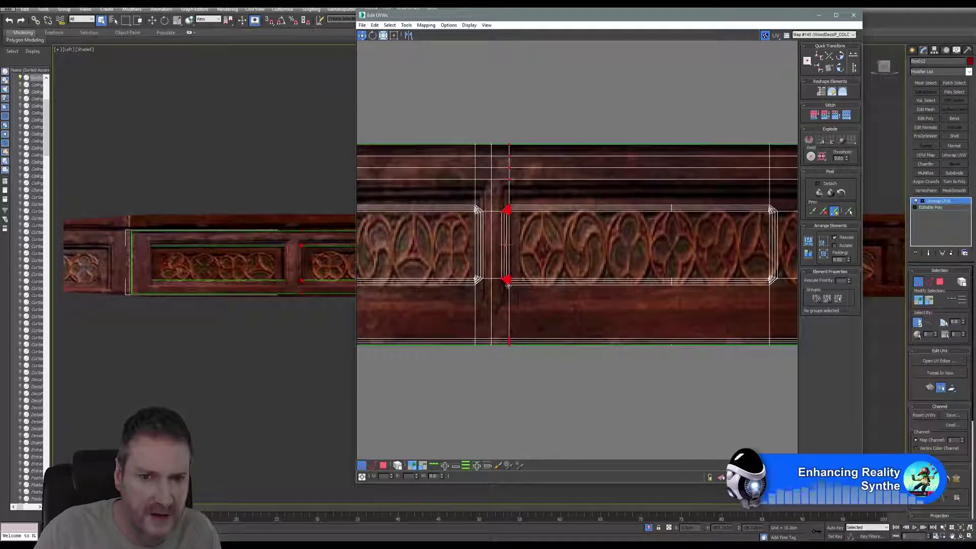
- Move the UV vertex column at the third opening's outer side outward to the texture's last carved panel border
middle_click_drag(629, 326, 429, 326)
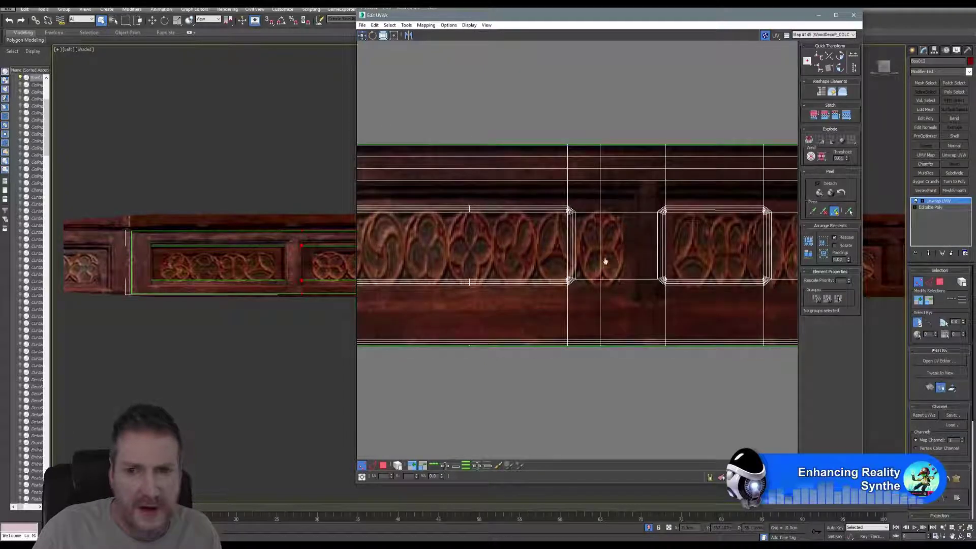
middle_click_drag(603, 262, 486, 258)
left_click_drag(629, 125, 680, 415)
left_click_drag(651, 282, 724, 285)
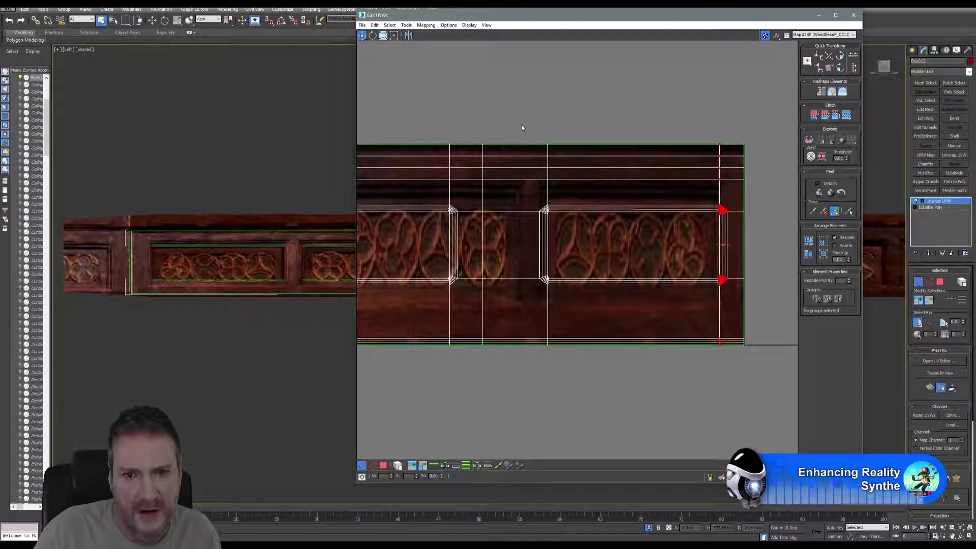
left_click_drag(520, 124, 571, 394)
mouse_move(547, 281)
left_mouse_down()
mouse_move(561, 282)
mouse_move(547, 282)
left_mouse_up()
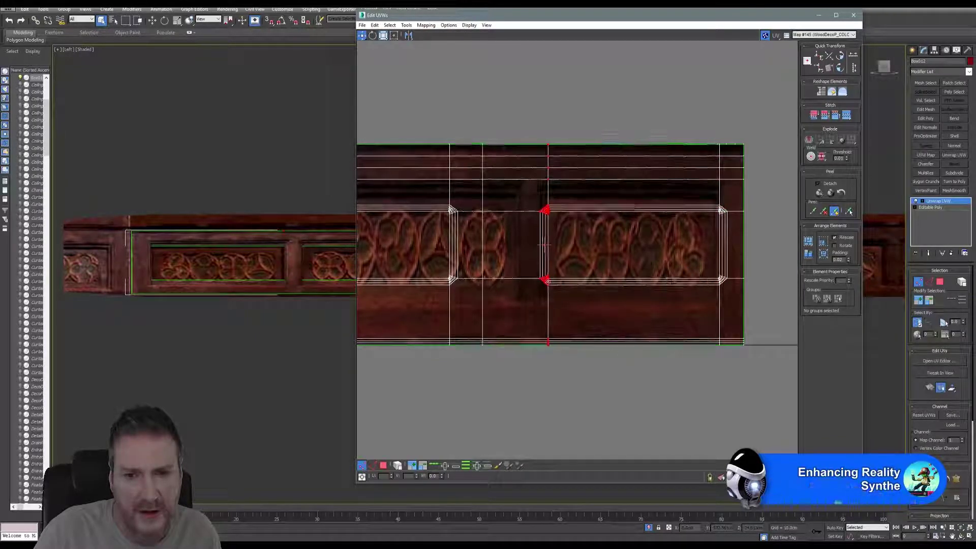
- Move the UV vertex columns at the second divider and the middle opening's far side onto the texture's second divider and panel border
middle_click_drag(402, 274, 479, 271)
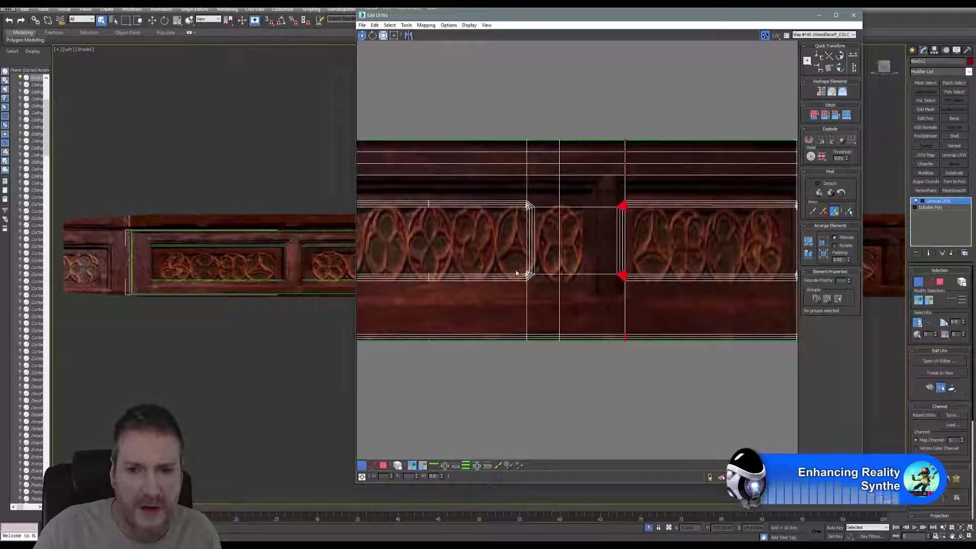
left_click_drag(571, 392, 511, 119)
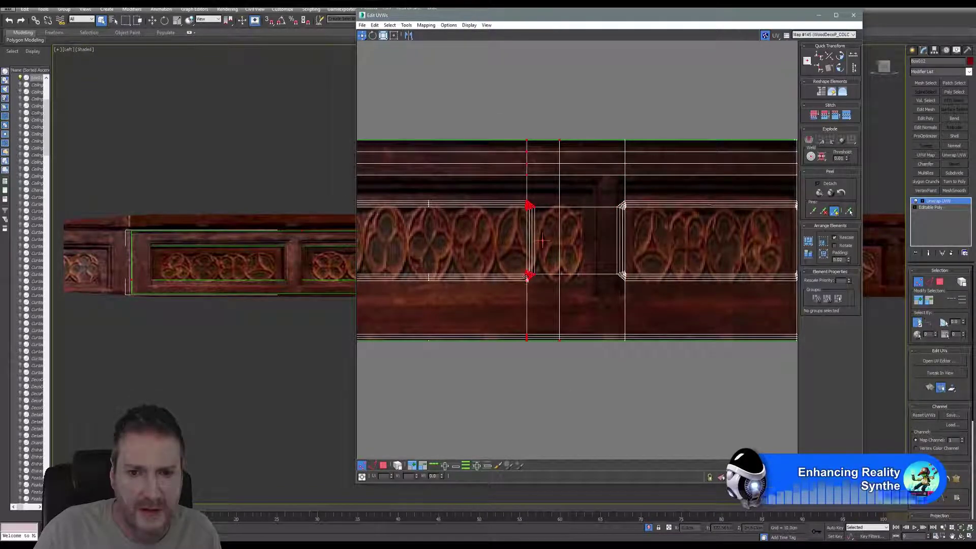
left_click_drag(527, 278, 571, 279)
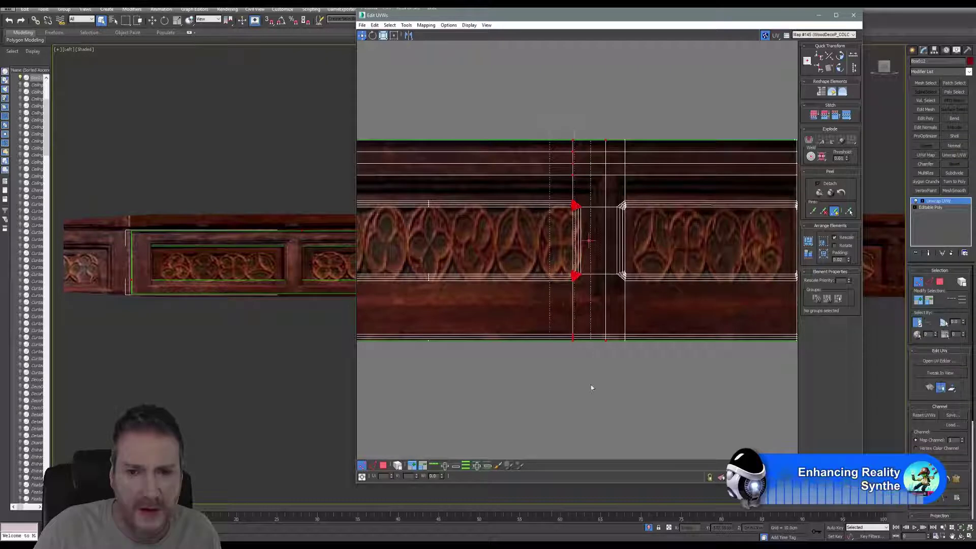
left_click_drag(575, 274, 596, 275)
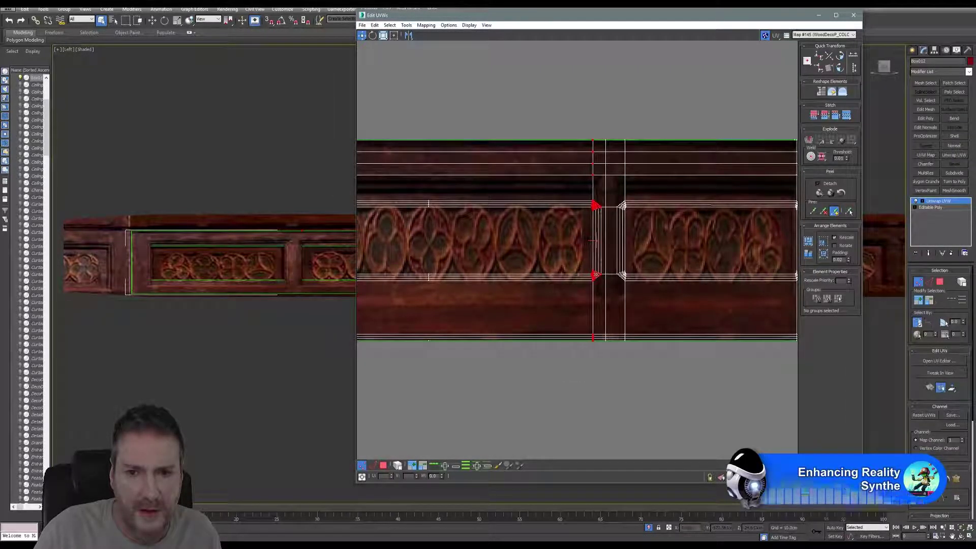
- Select the UV vertex row along the upper edges of all three openings and move it up to the carved panels' upper border
scroll(531, 325, "down", 5)
middle_click_drag(414, 319, 456, 313)
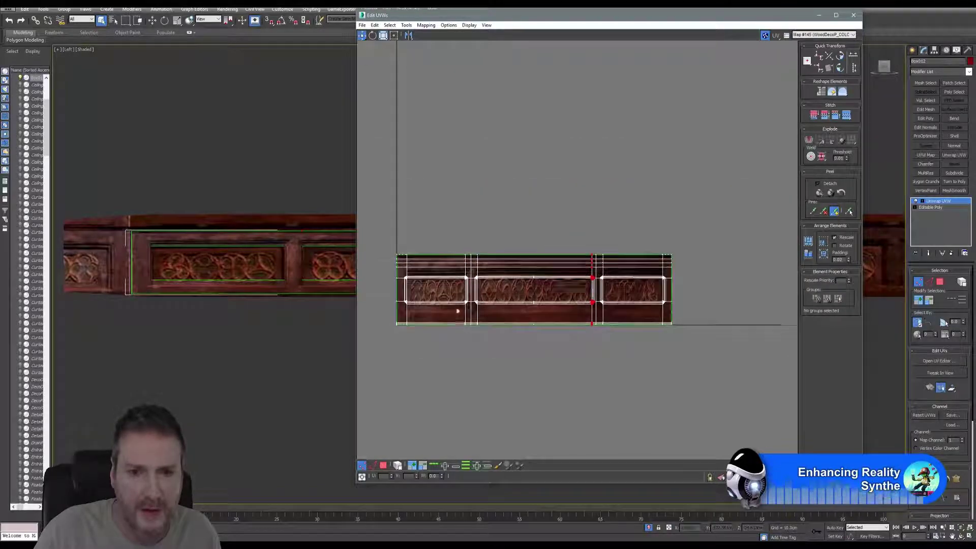
scroll(470, 296, "up", 5)
scroll(488, 302, "down", 2)
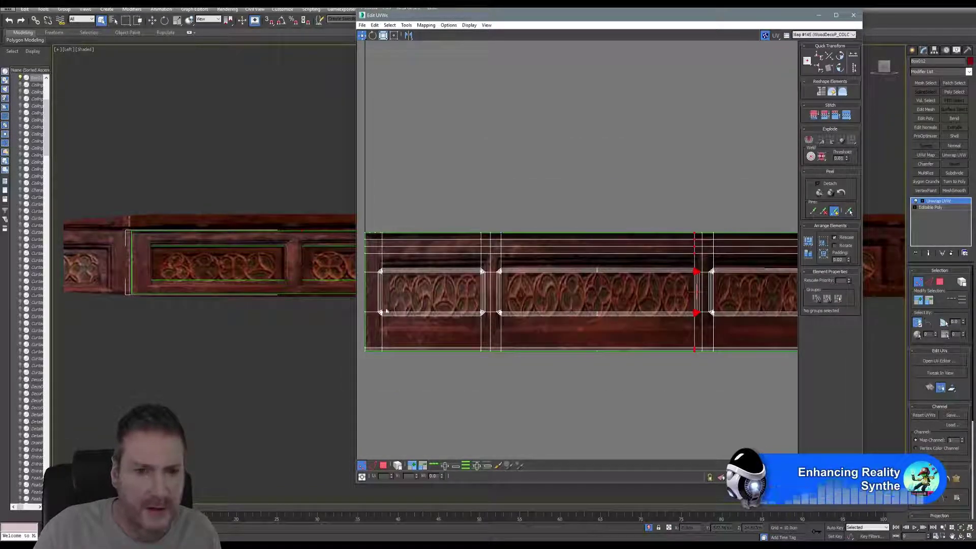
middle_click_drag(243, 320, 119, 330)
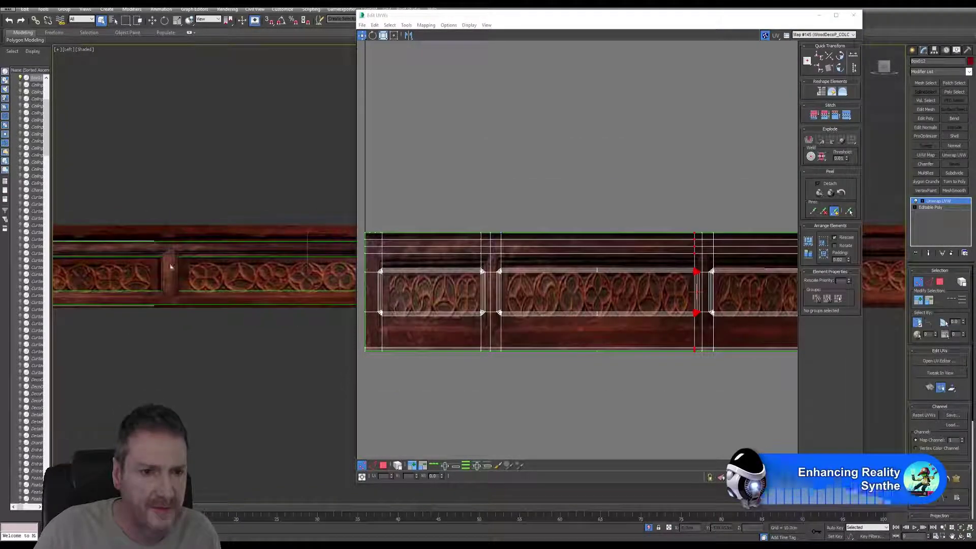
scroll(473, 312, "down", 3)
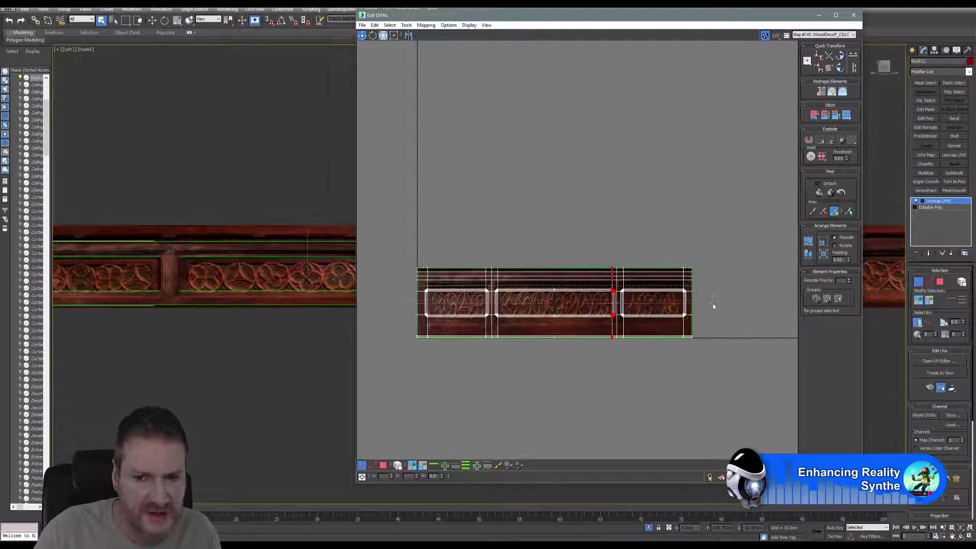
double_click(623, 292)
scroll(482, 298, "up", 6)
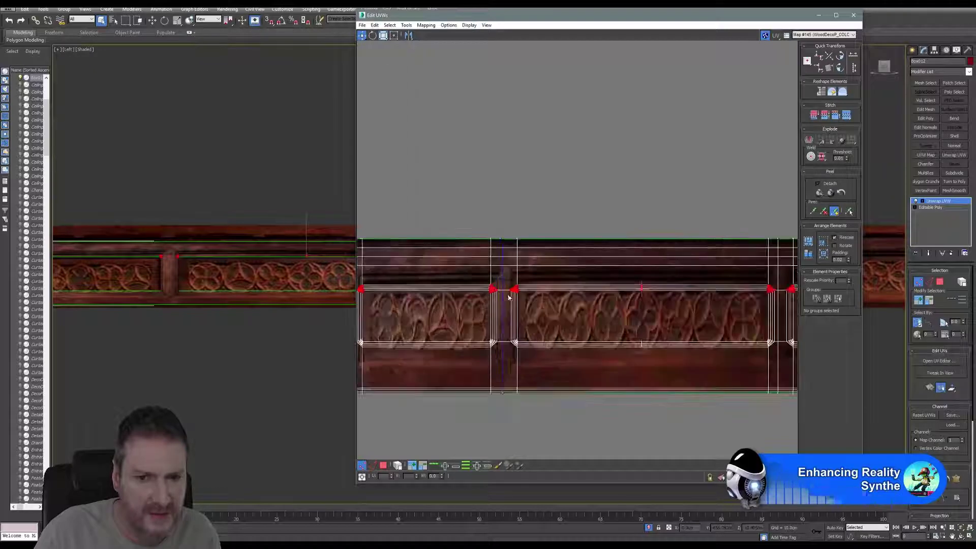
left_click_drag(513, 281, 513, 253)
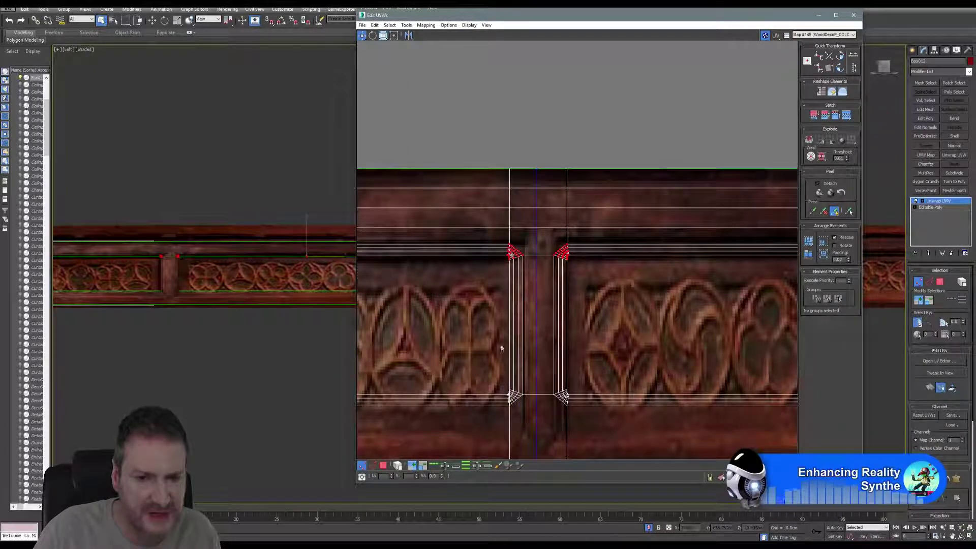
- Select the UV vertex row along the lower edges of all three openings, move it down below the carvings, and clear the selection
scroll(501, 348, "down", 8)
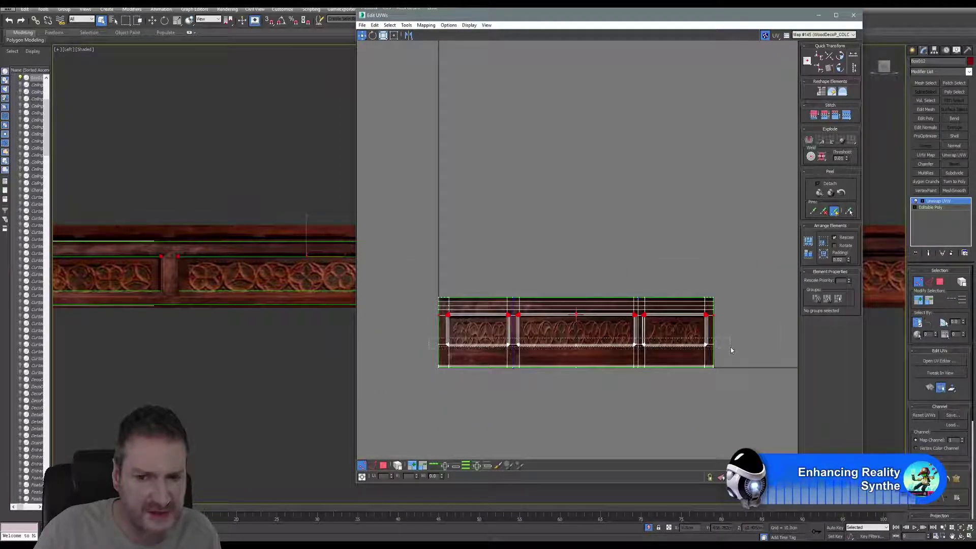
left_click(528, 351)
scroll(538, 351, "up", 5)
scroll(552, 350, "up", 2)
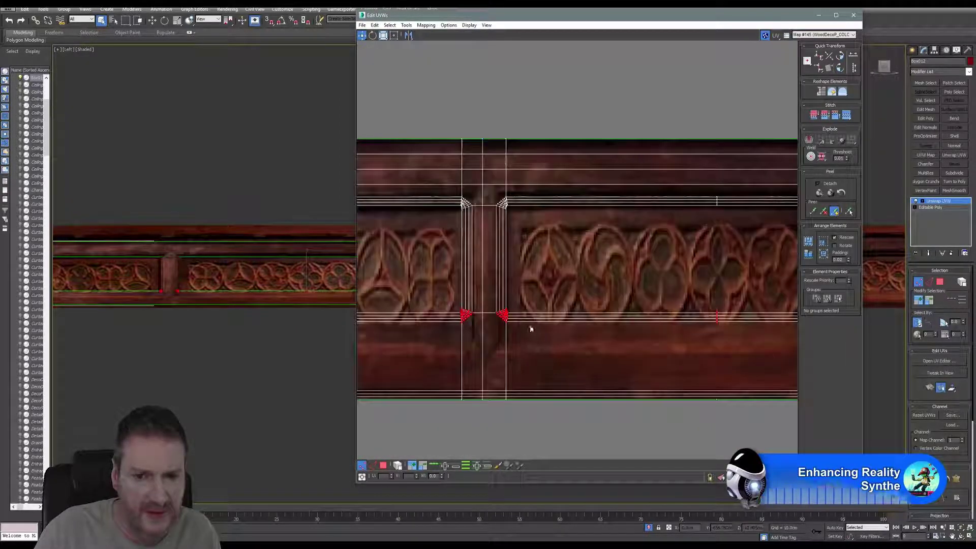
left_click_drag(503, 316, 518, 350)
scroll(522, 358, "down", 3)
scroll(522, 355, "down", 2)
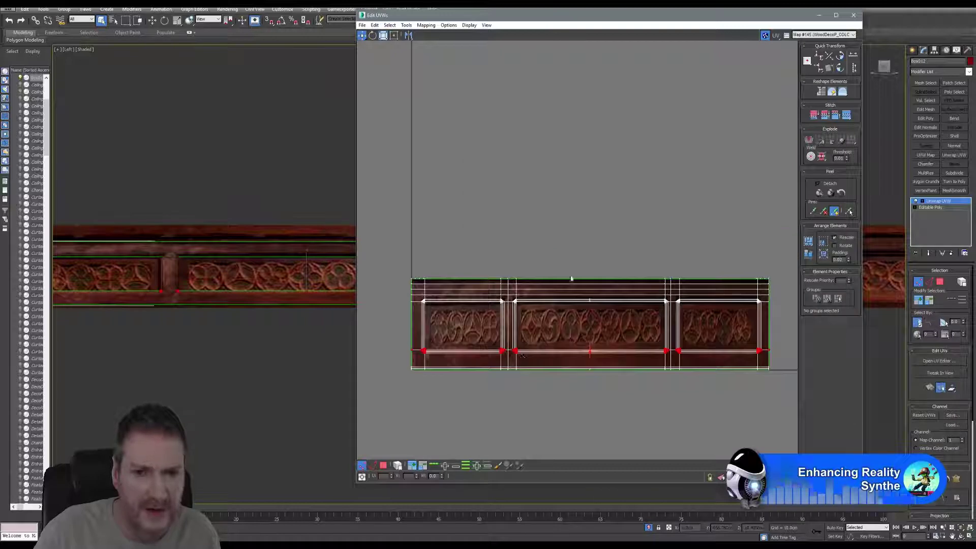
left_click(605, 211)
- Close the UV editor and turn off the green map seam display on the frame
middle_click_drag(312, 265, 196, 265)
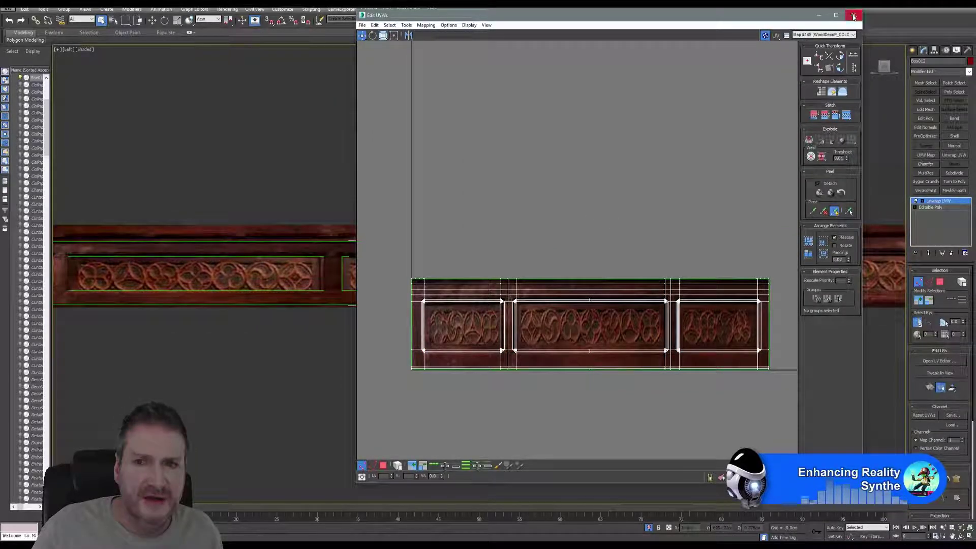
left_click(853, 15)
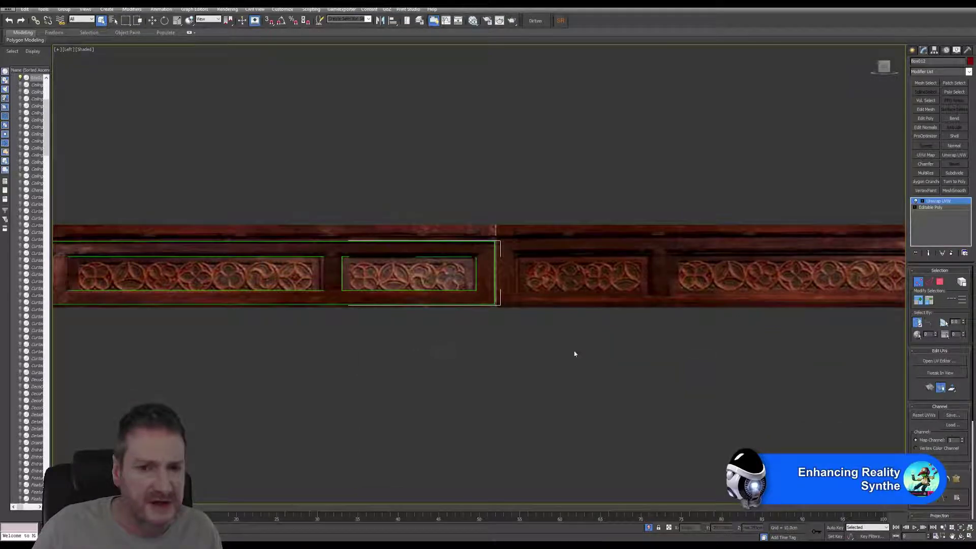
scroll(941, 464, "down", 5)
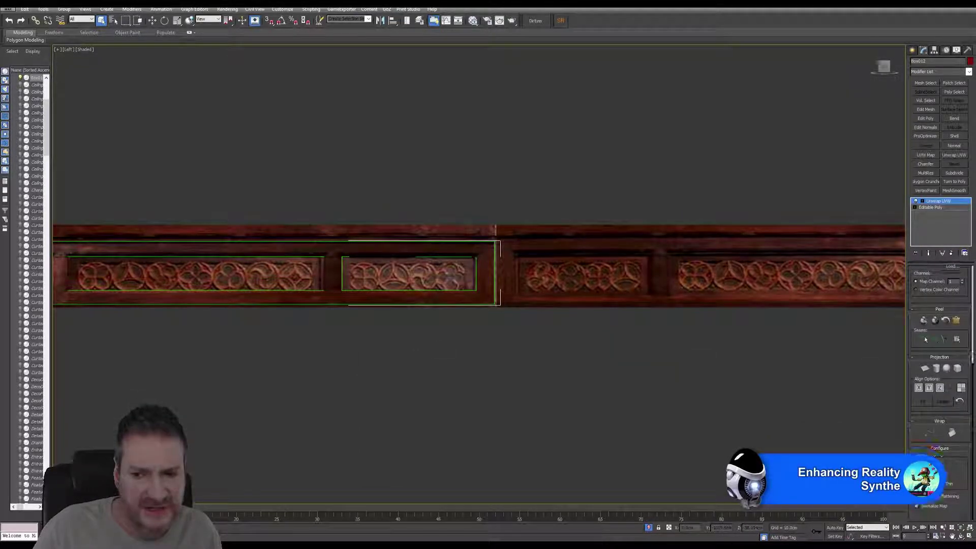
left_click(918, 466)
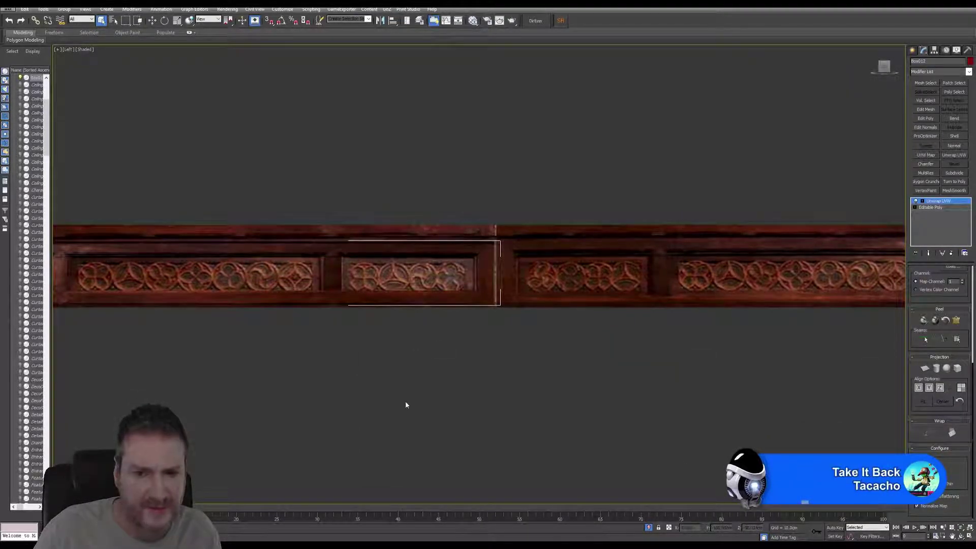
- Examine the textured frame and the inner sides of its openings from several angles in the perspective view
scroll(435, 408, "down", 4)
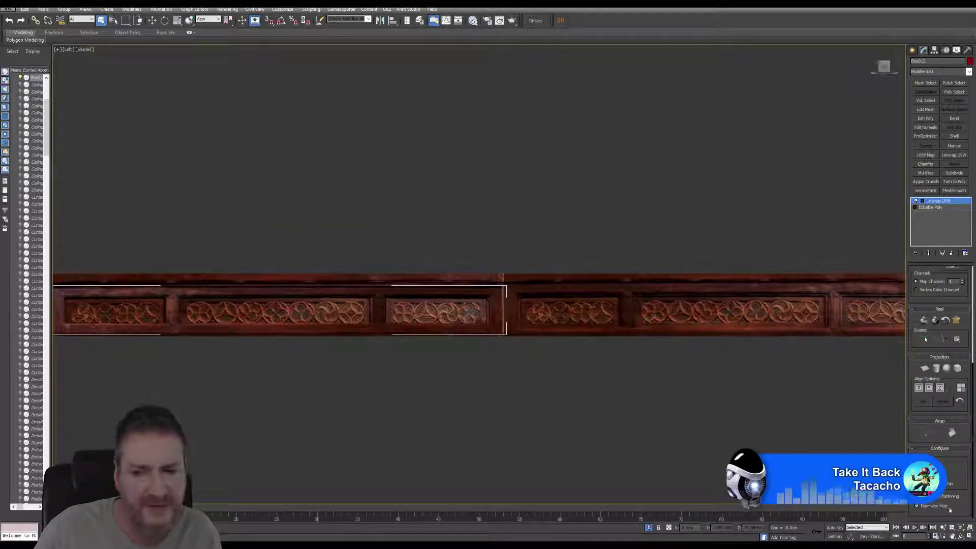
key("alt+w")
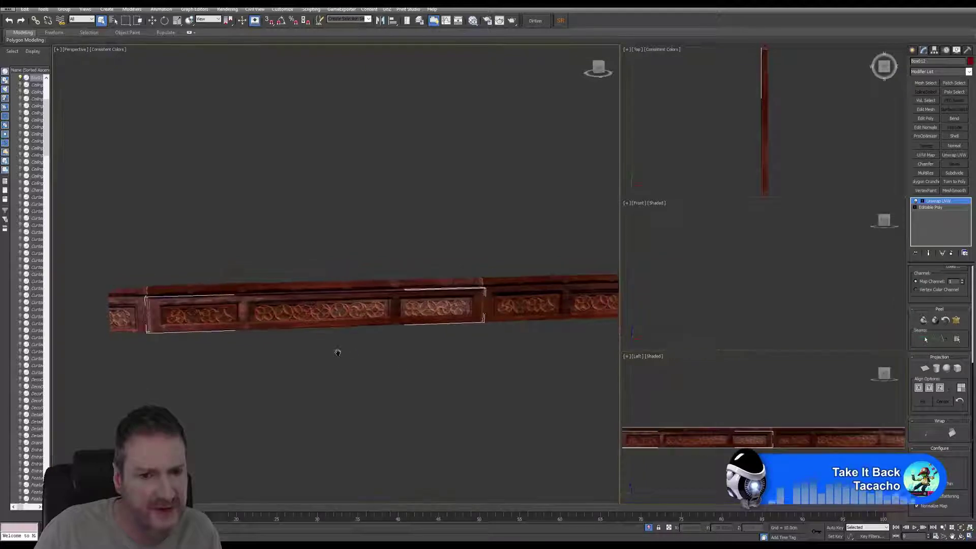
key("ctrl+r")
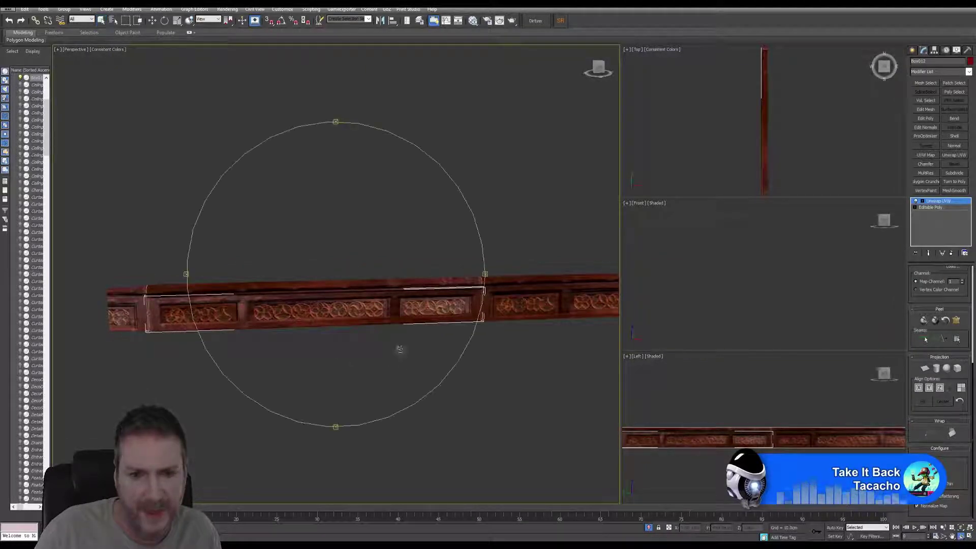
left_click_drag(400, 349, 293, 269)
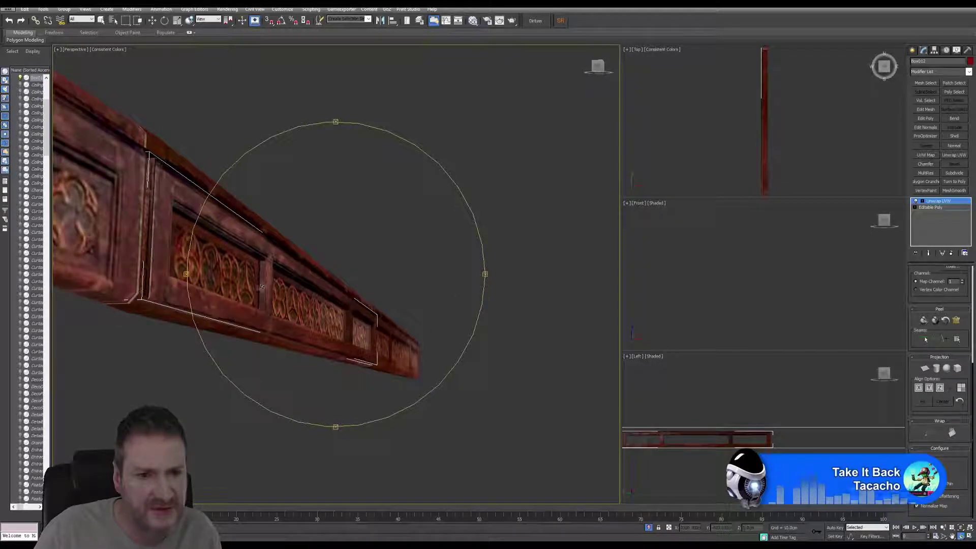
left_click_drag(330, 324, 208, 341)
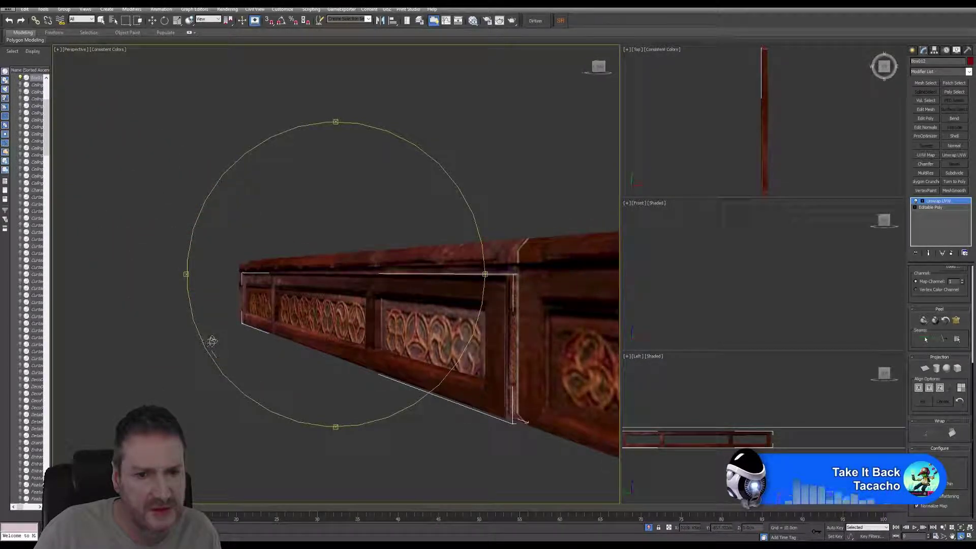
left_click_drag(268, 341, 362, 287)
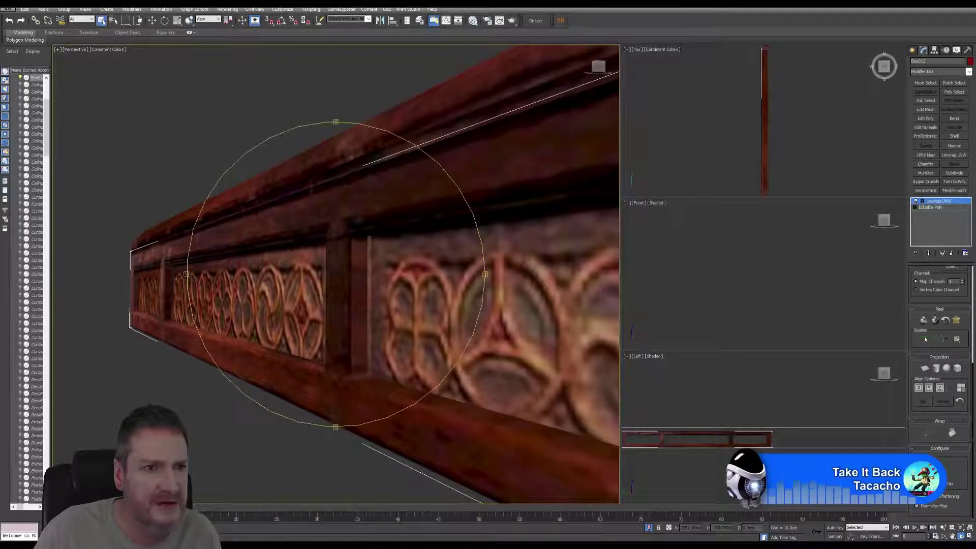
key("Escape")
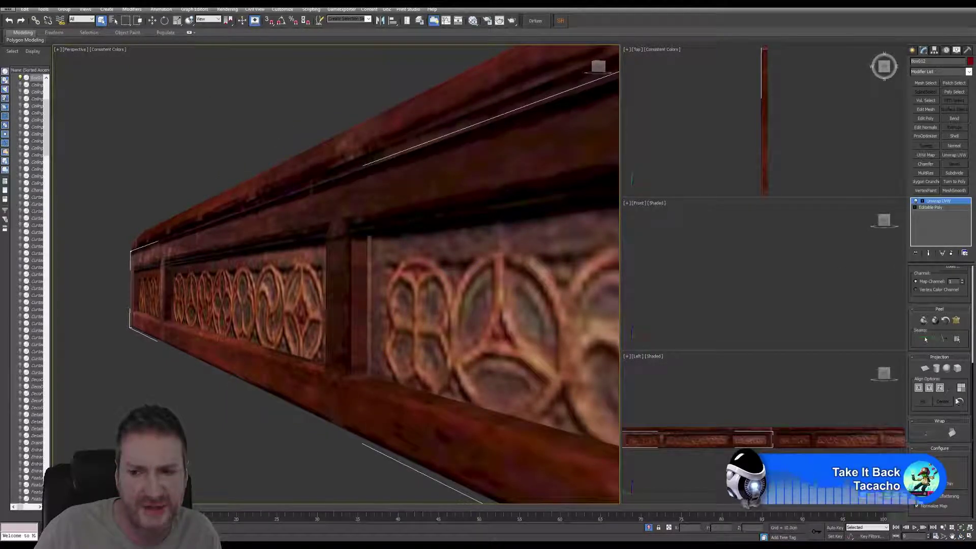
- Open the UV editor in polygon mode and select the narrow vertical inner side polygon on the same side of each of the three openings
scroll(938, 311, "up", 5)
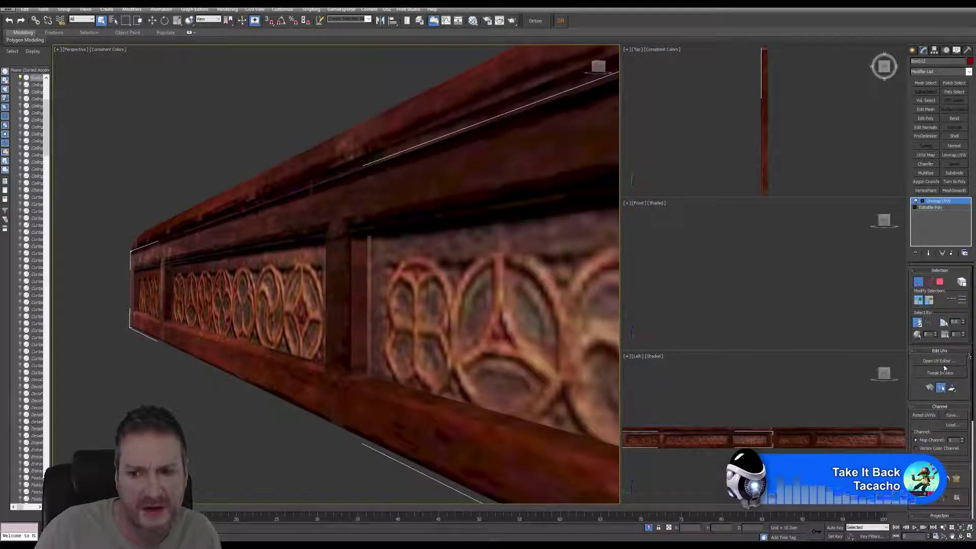
left_click(941, 361)
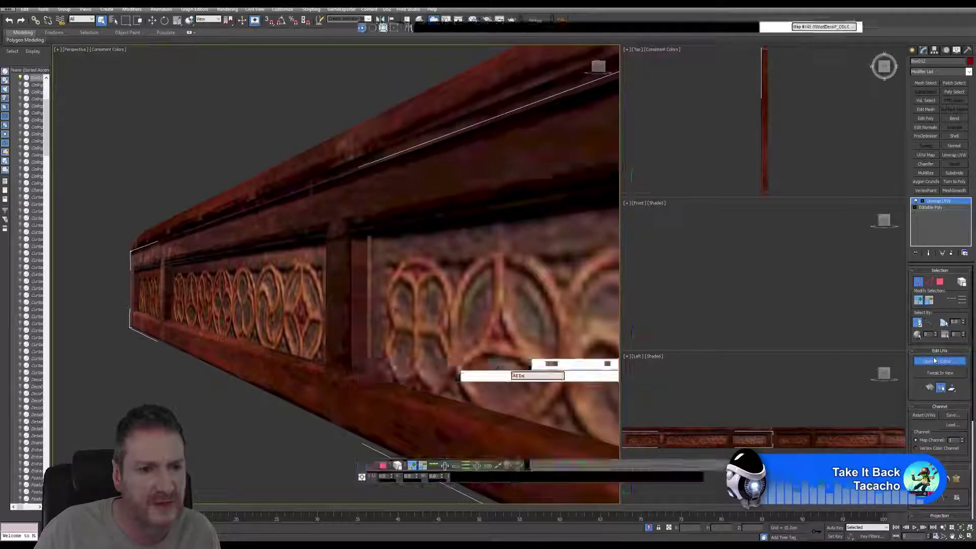
scroll(284, 341, "up", 3)
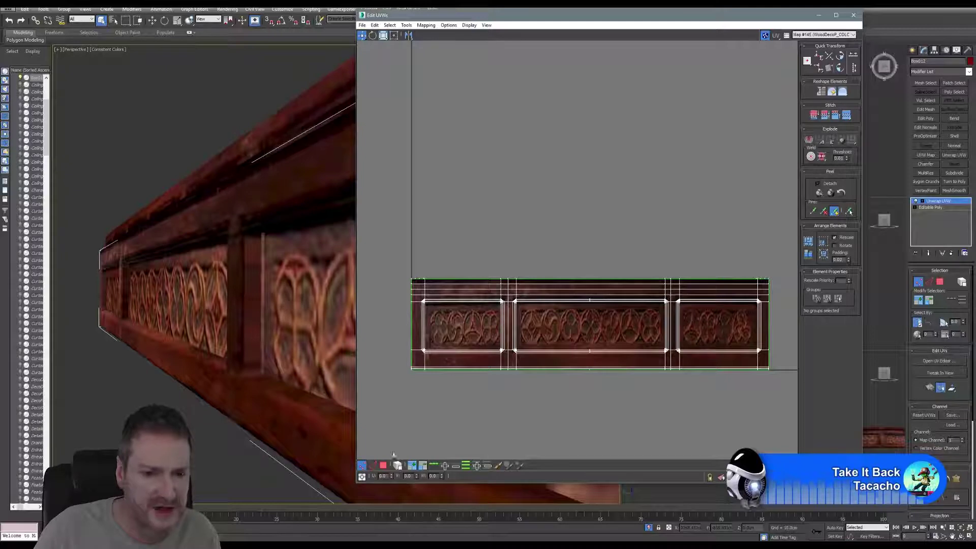
key("3")
left_click(254, 337)
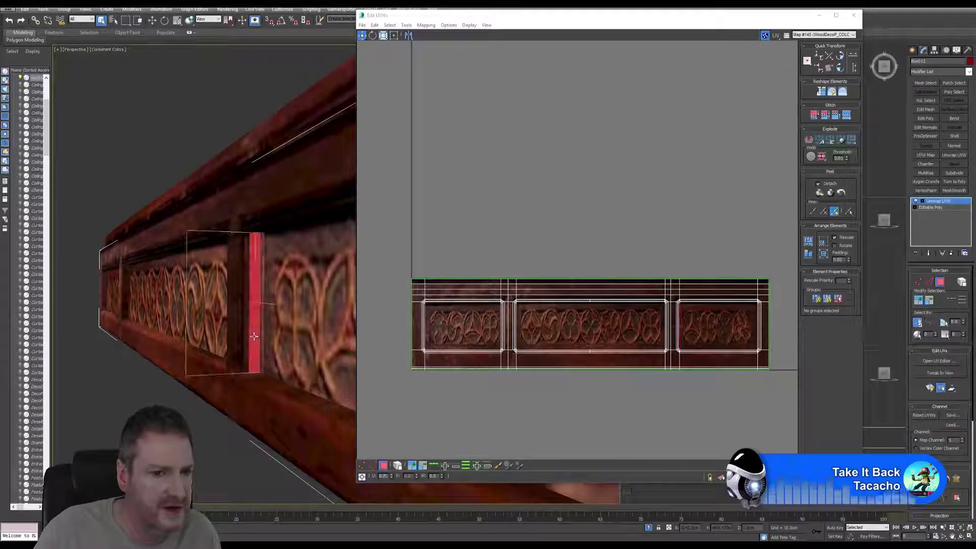
middle_click_drag(244, 352, 198, 288)
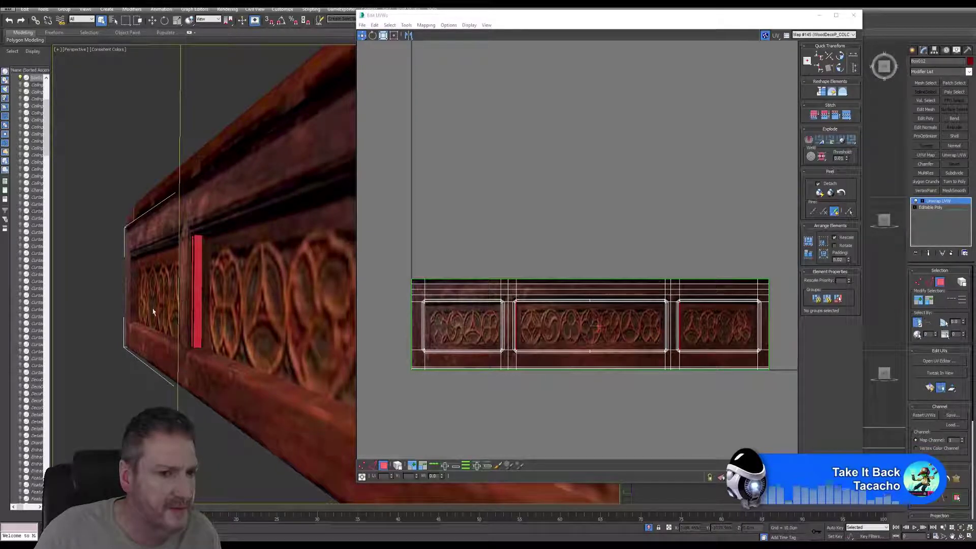
scroll(197, 311, "up", 5)
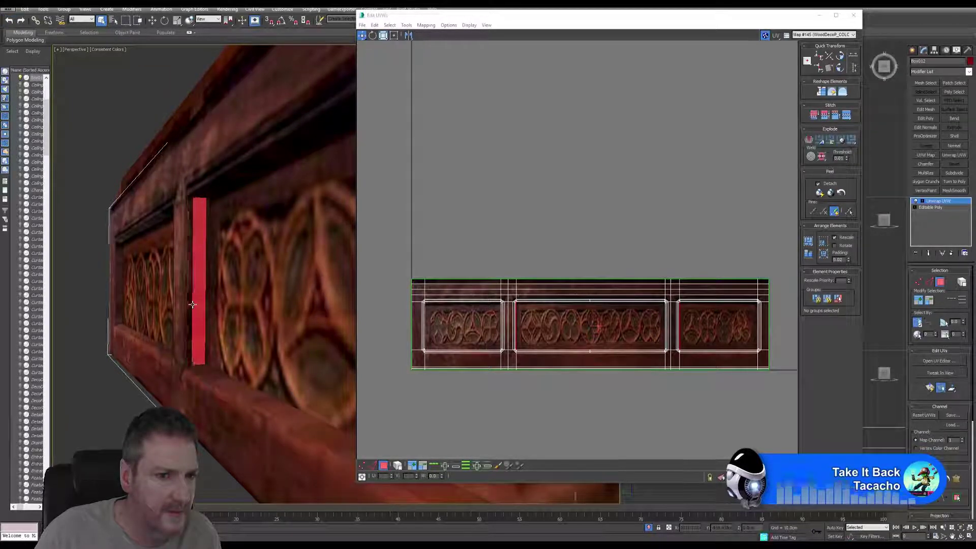
left_click(120, 294, "ctrl")
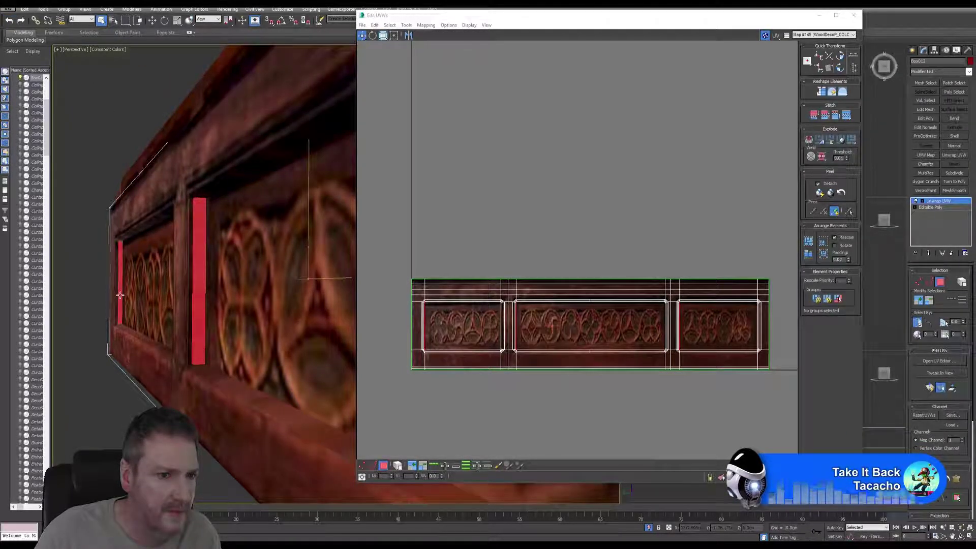
middle_click_drag(118, 296, 268, 391, "alt")
middle_click_drag(441, 359, 448, 357)
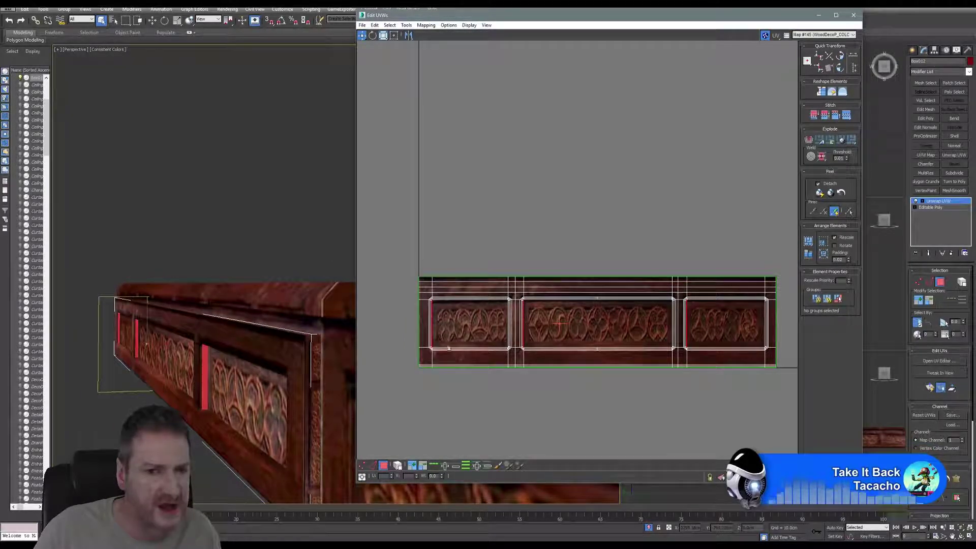
- Break the three selected inner side polygons off from the rest of the frame's UVs
left_click(406, 25)
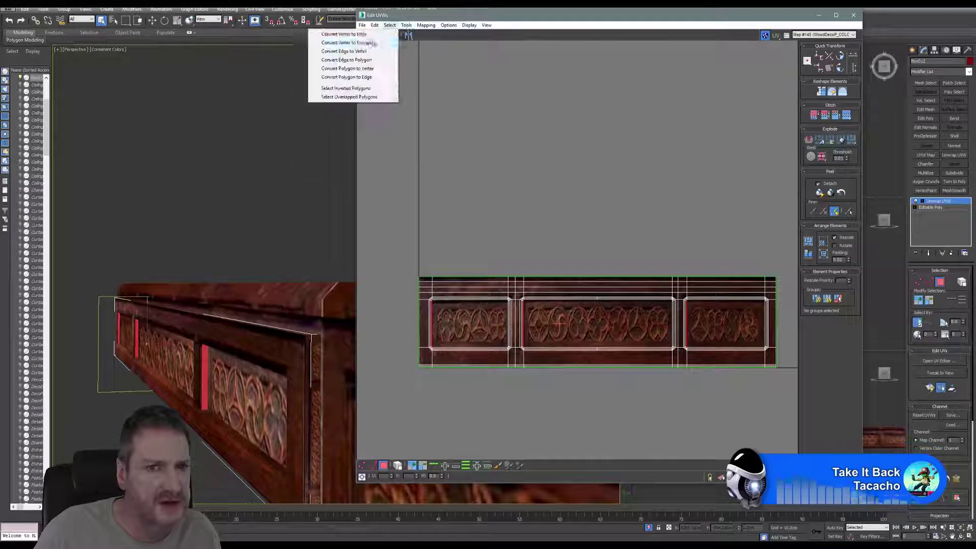
mouse_move(406, 27)
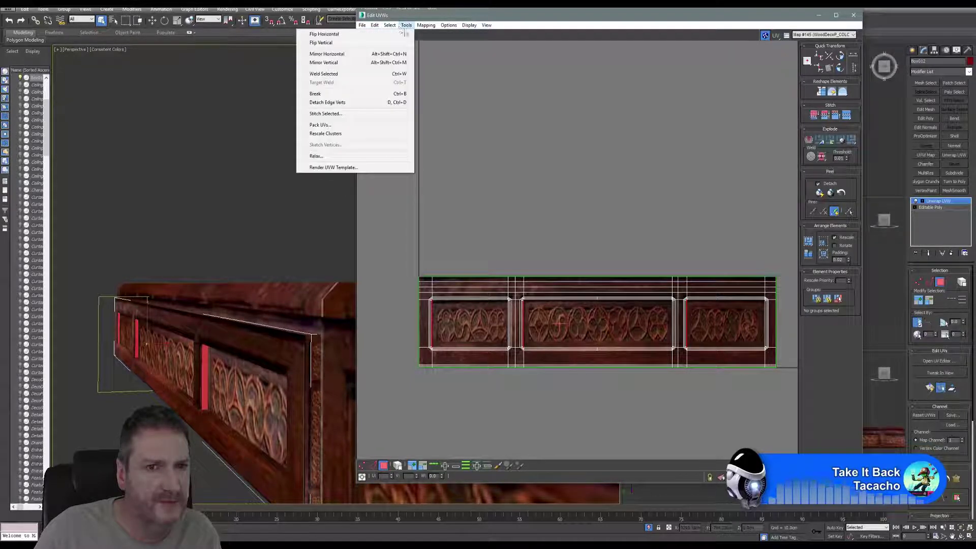
left_click(357, 93)
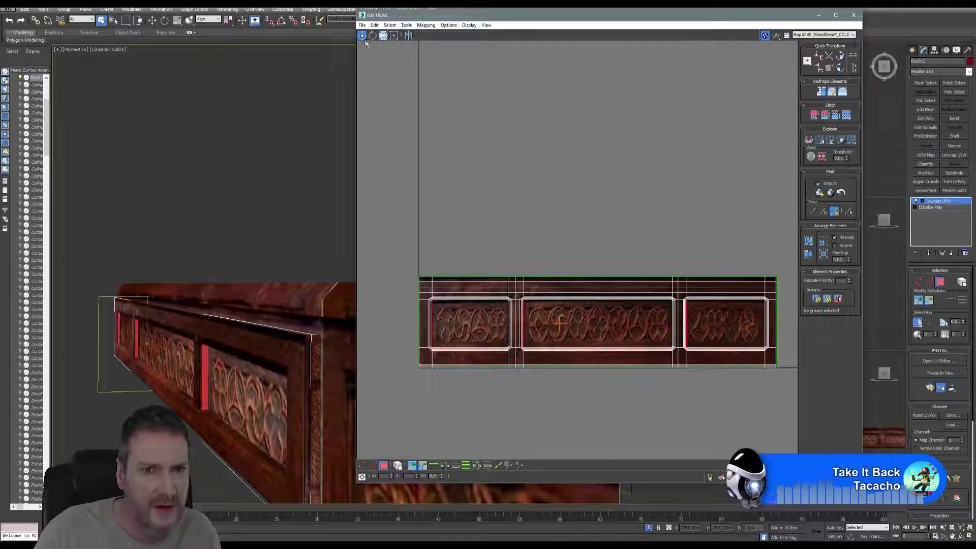
scroll(445, 324, "up", 4)
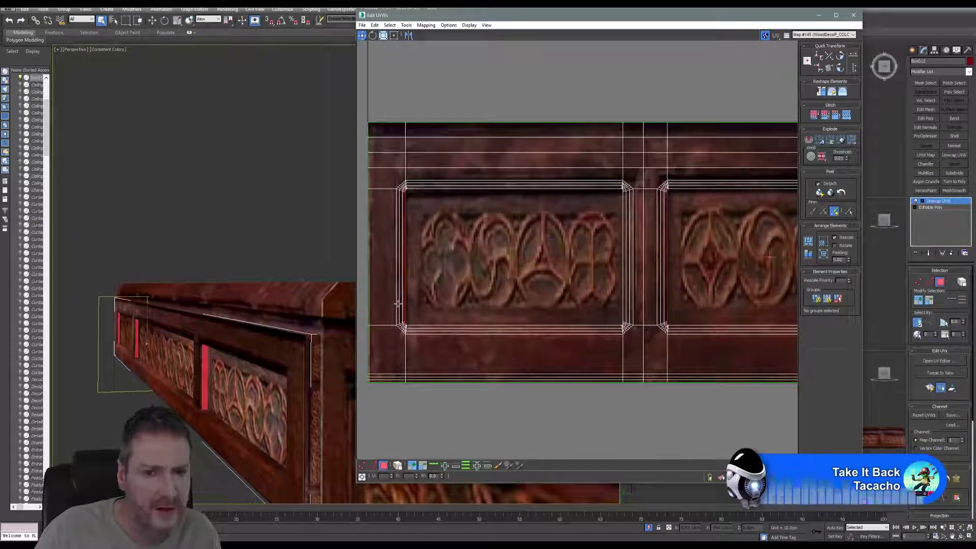
scroll(469, 326, "down", 6)
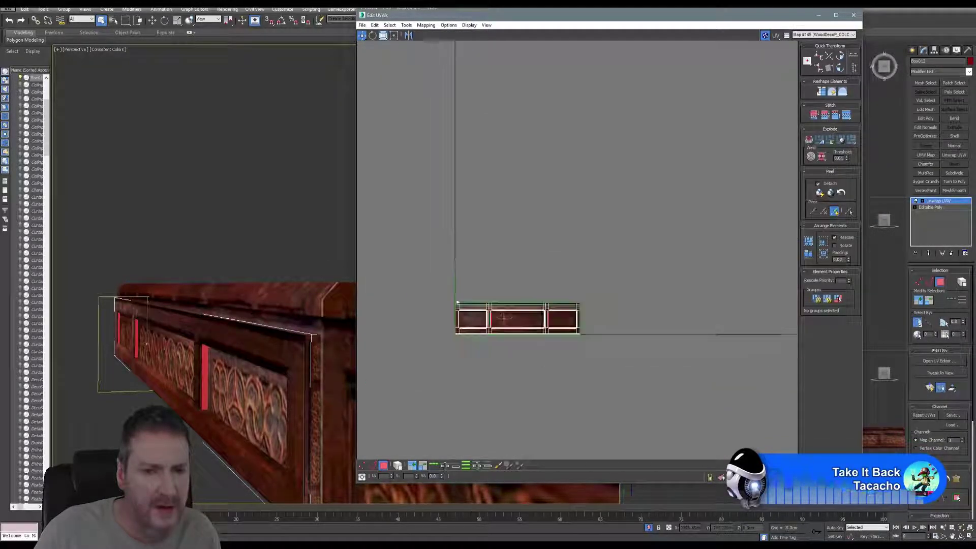
- Flatten-map the selected vertical side faces of the panel frames and move the resulting UV strips up, clear of the wood texture
left_click(406, 27)
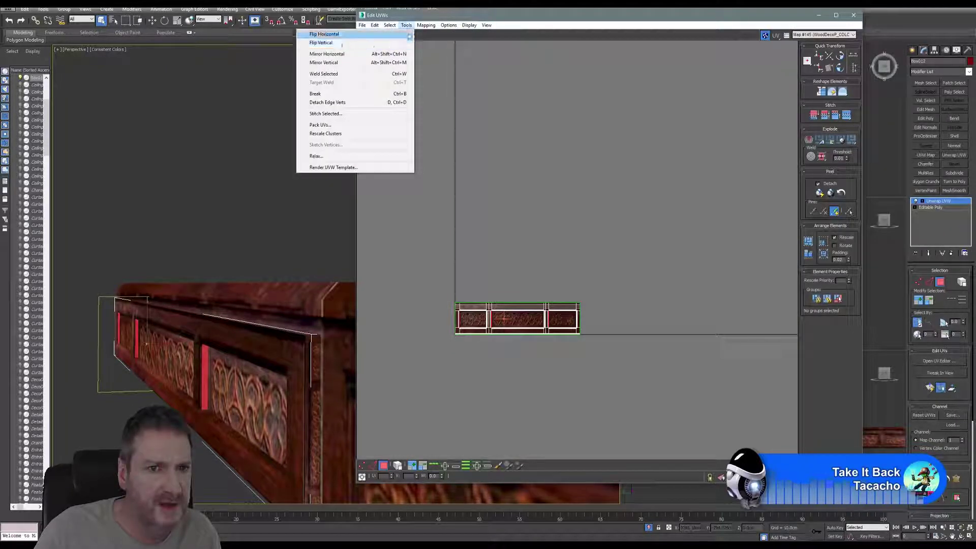
mouse_move(422, 27)
left_click(396, 34)
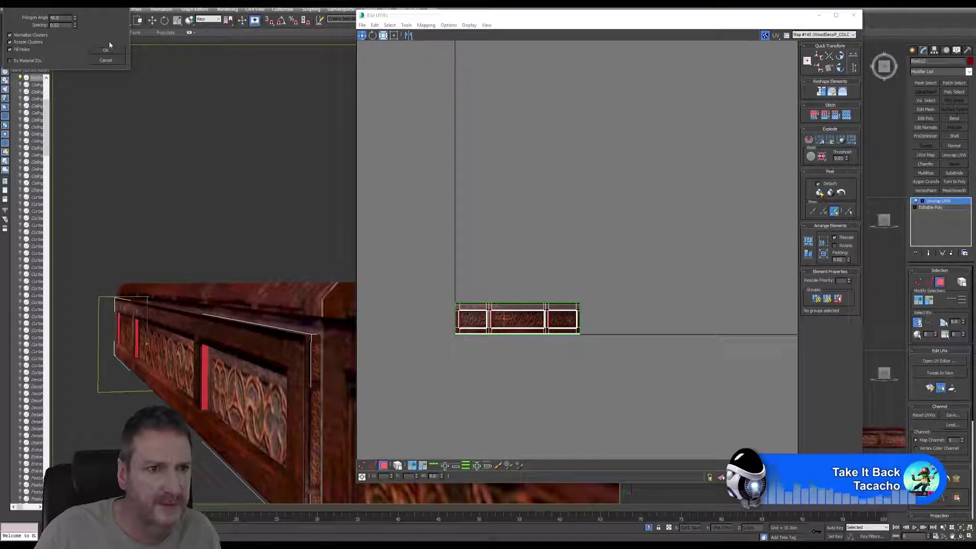
left_click(105, 51)
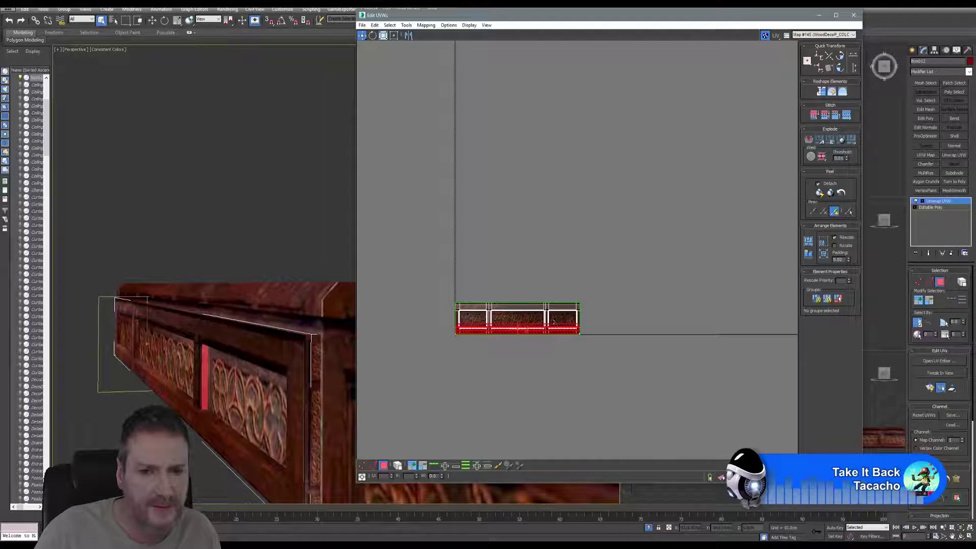
left_click_drag(528, 329, 531, 261)
scroll(511, 262, "up", 5)
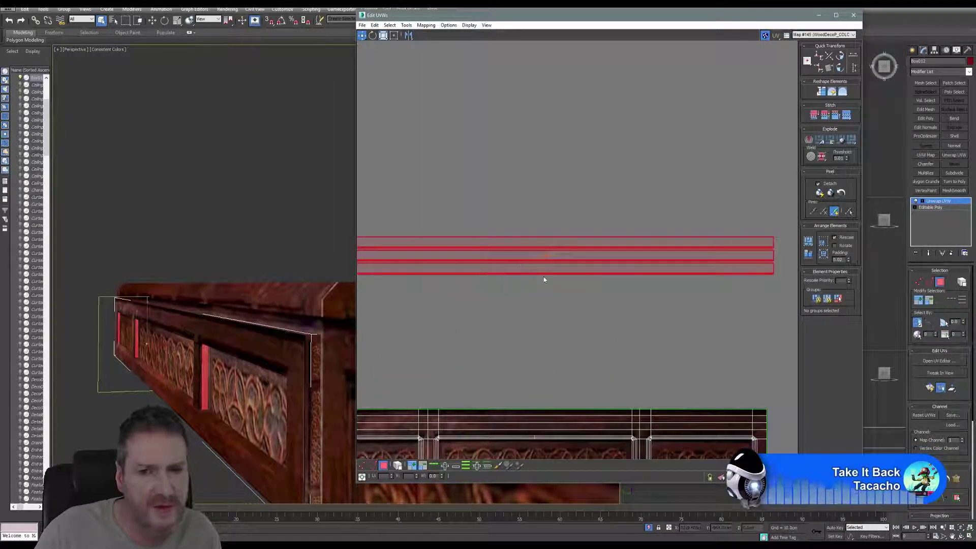
scroll(542, 278, "down", 3)
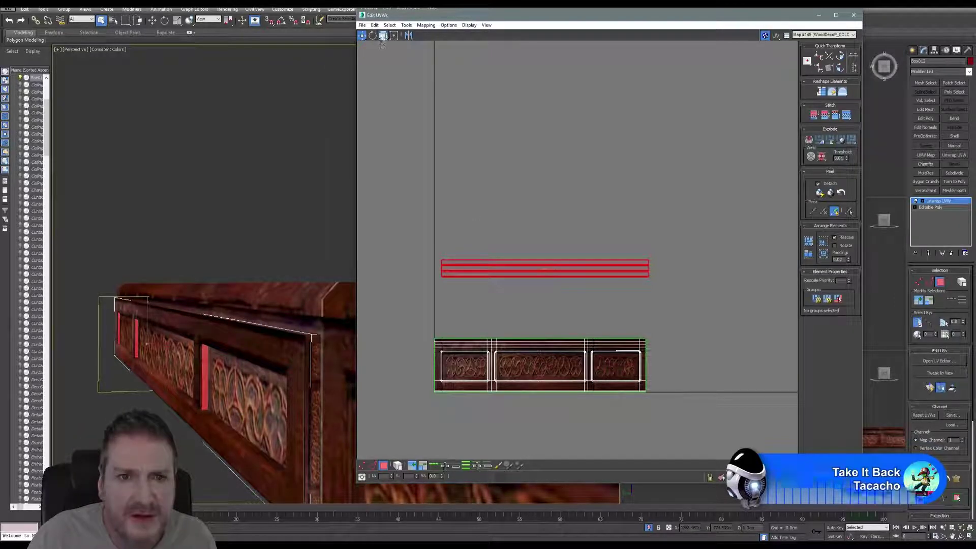
scroll(526, 269, "up", 2)
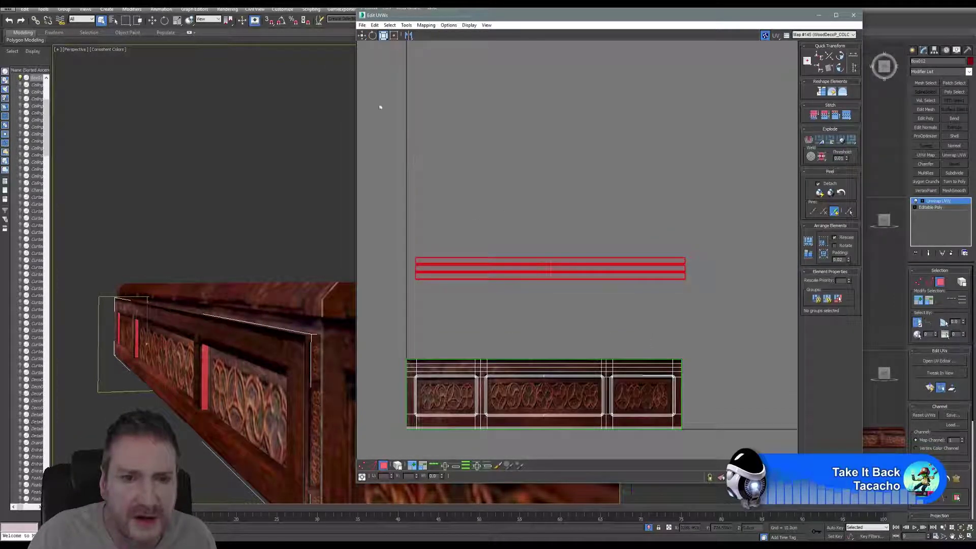
left_click(372, 36)
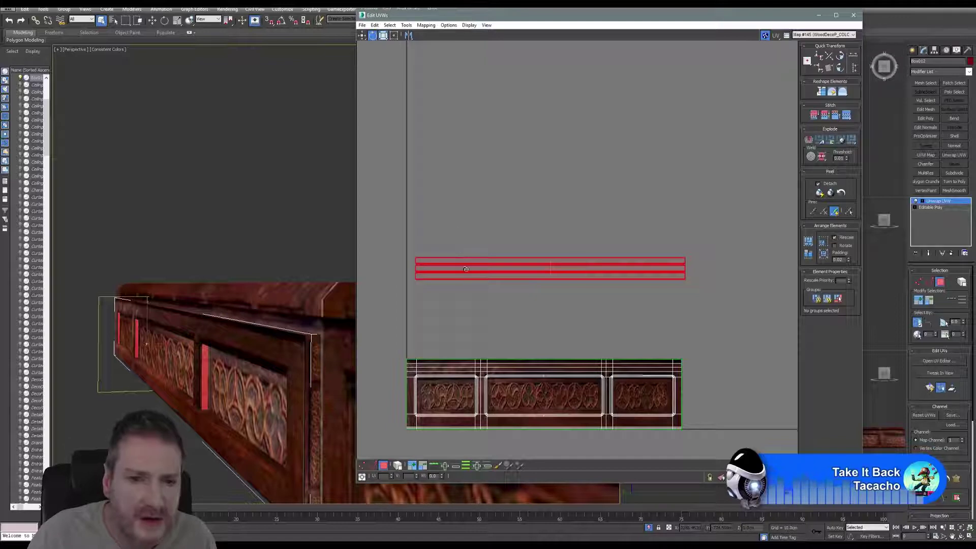
left_click_drag(465, 269, 465, 347)
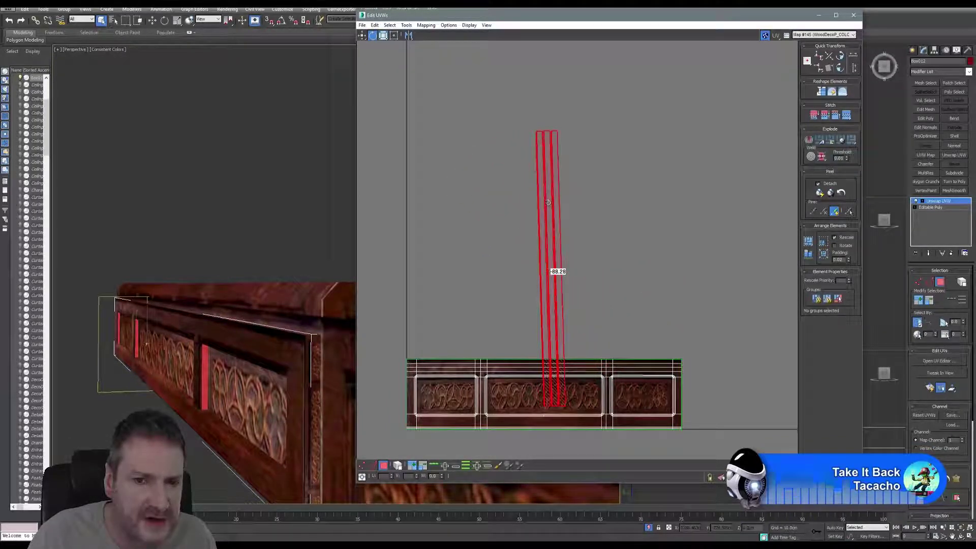
left_click_drag(547, 203, 548, 207)
left_click(10, 21)
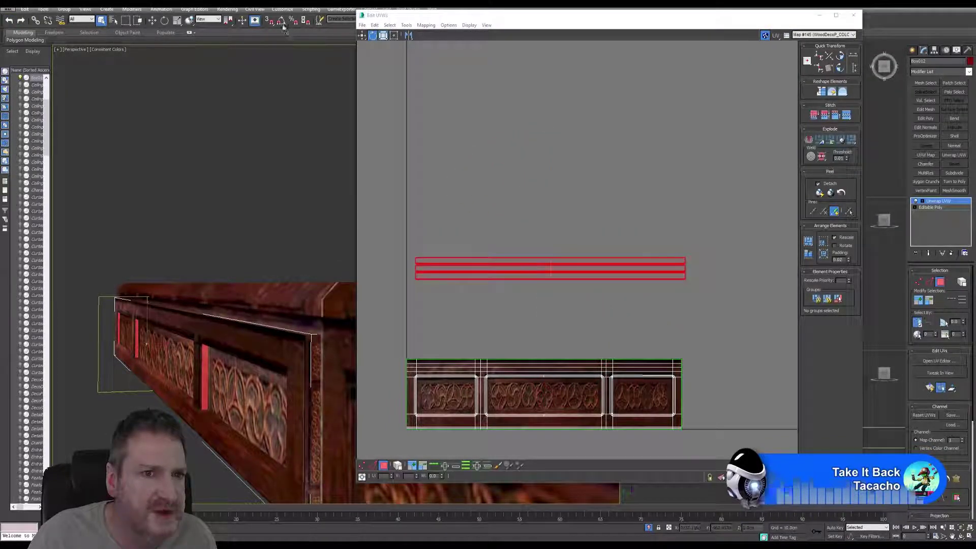
- Rotate the three UV strips 90 degrees upright with angle snap on, and scale them down to about the post's height
left_click(281, 21)
left_click_drag(433, 269, 550, 181)
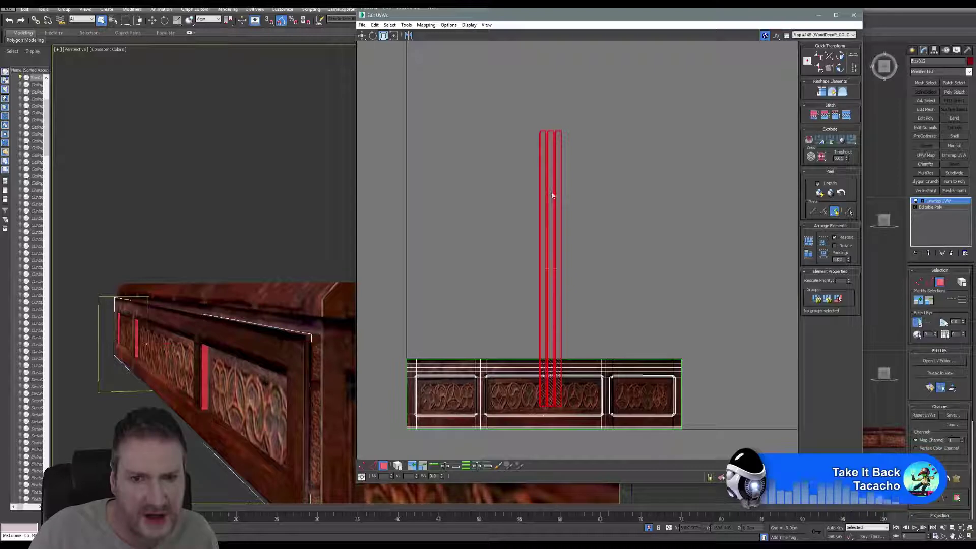
left_click_drag(551, 196, 551, 354)
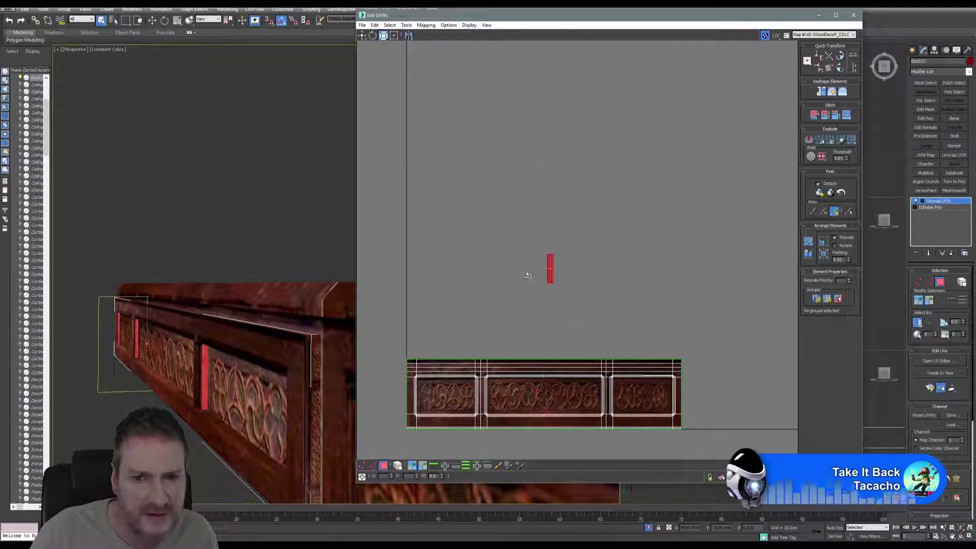
- Move the three upright UV strips onto the plain vertical post between the first and middle carved panels, then deselect them
scroll(542, 353, "up", 4)
middle_click_drag(542, 352, 592, 272)
left_click_drag(608, 113, 487, 296)
scroll(443, 408, "up", 2)
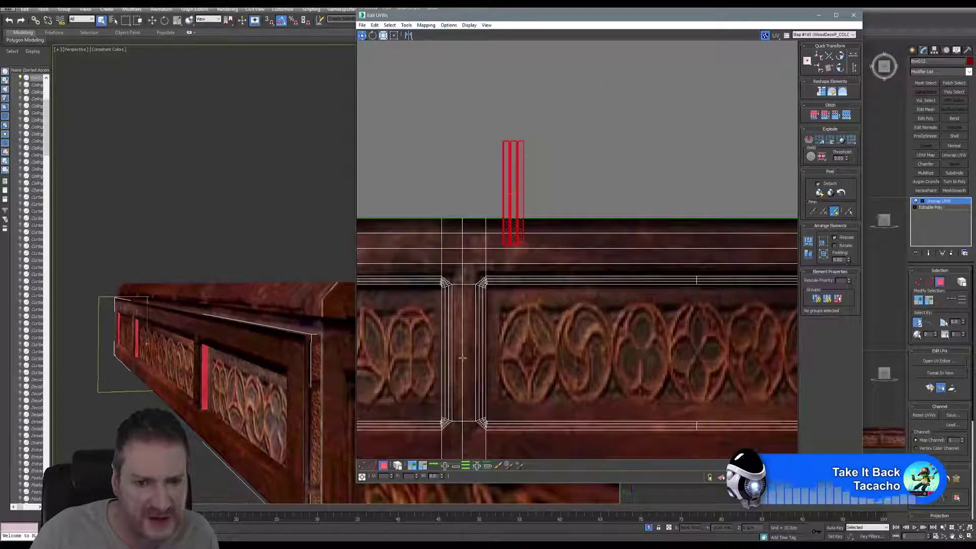
middle_click_drag(462, 357, 467, 345)
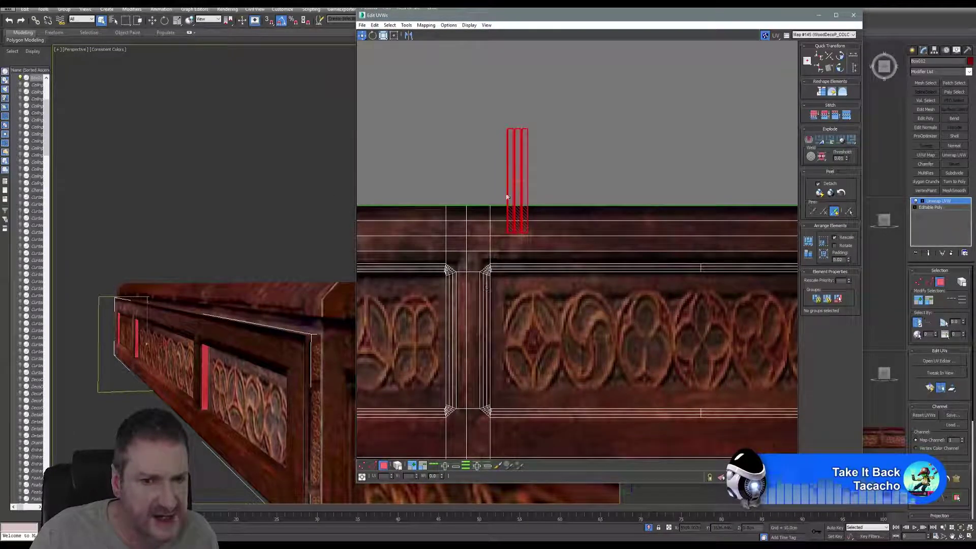
left_click_drag(517, 196, 468, 351)
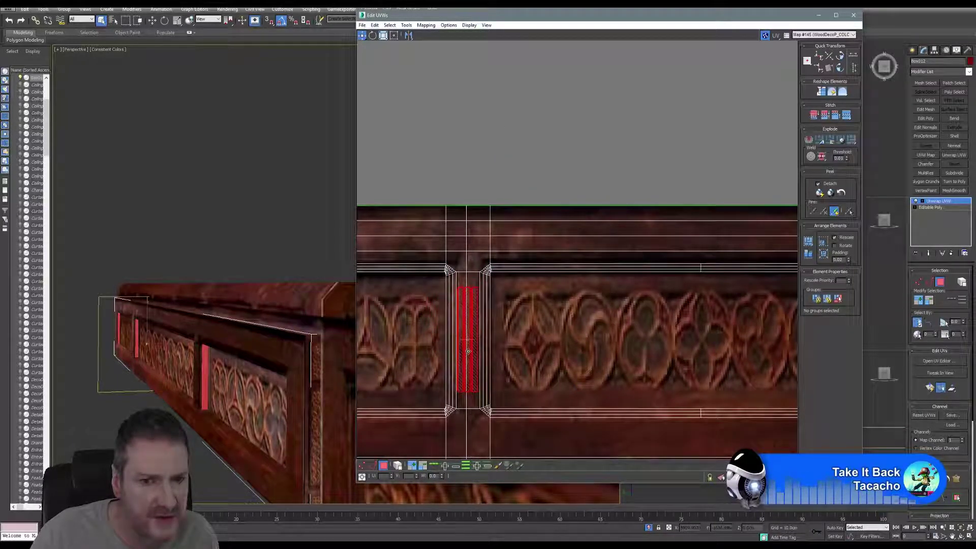
left_click(466, 166)
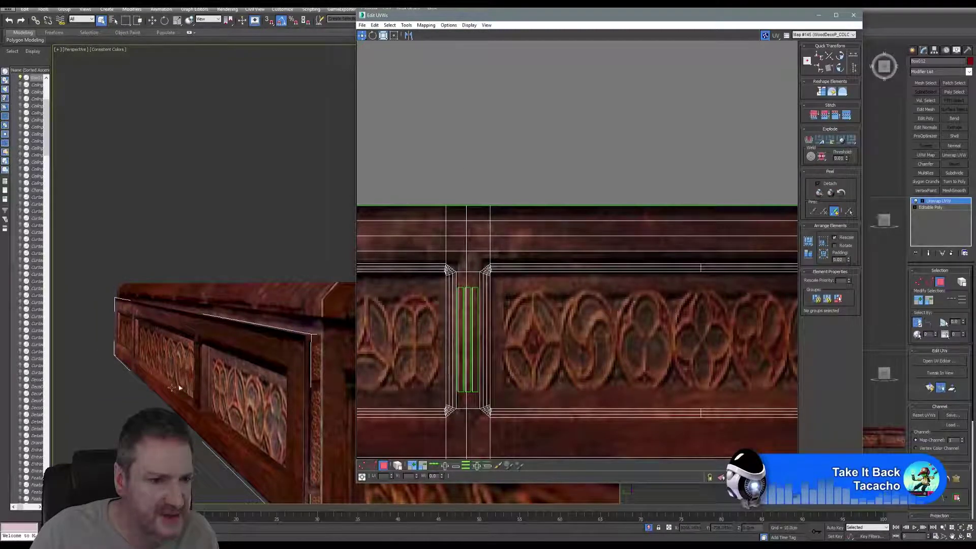
- Examine the textured frame sides and posts around the carved panels along the model for faces that still need remapping
scroll(212, 357, "up", 2)
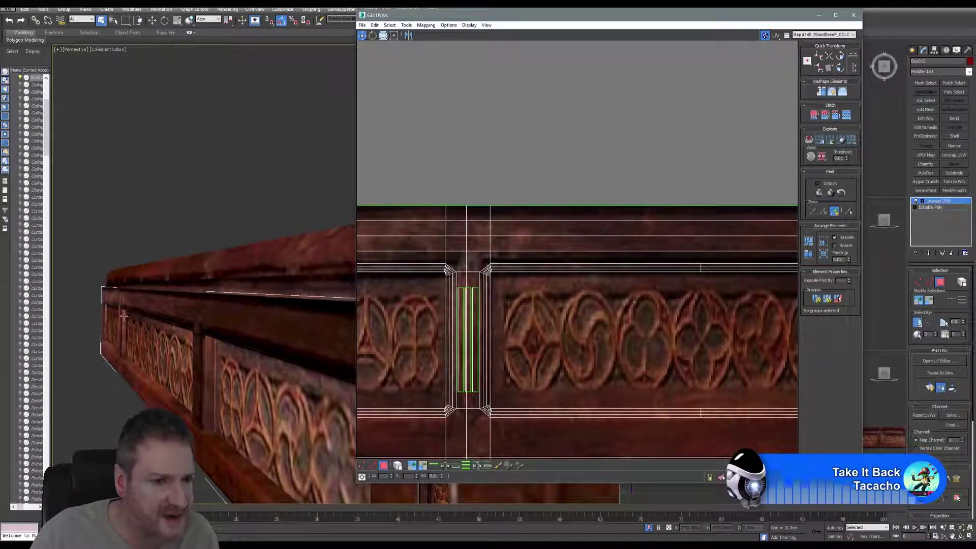
scroll(214, 430, "down", 2)
scroll(214, 430, "down", 2)
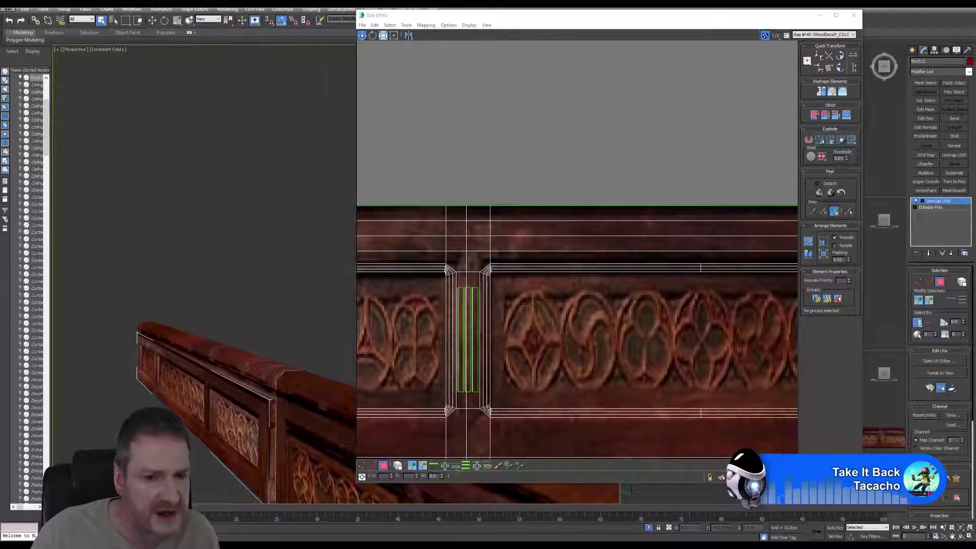
left_click(961, 537)
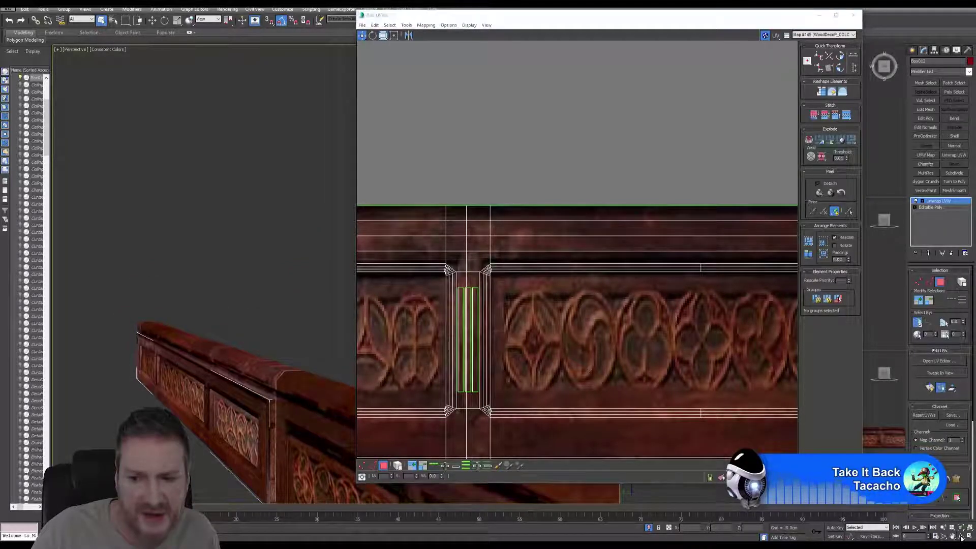
left_click_drag(287, 346, 325, 347)
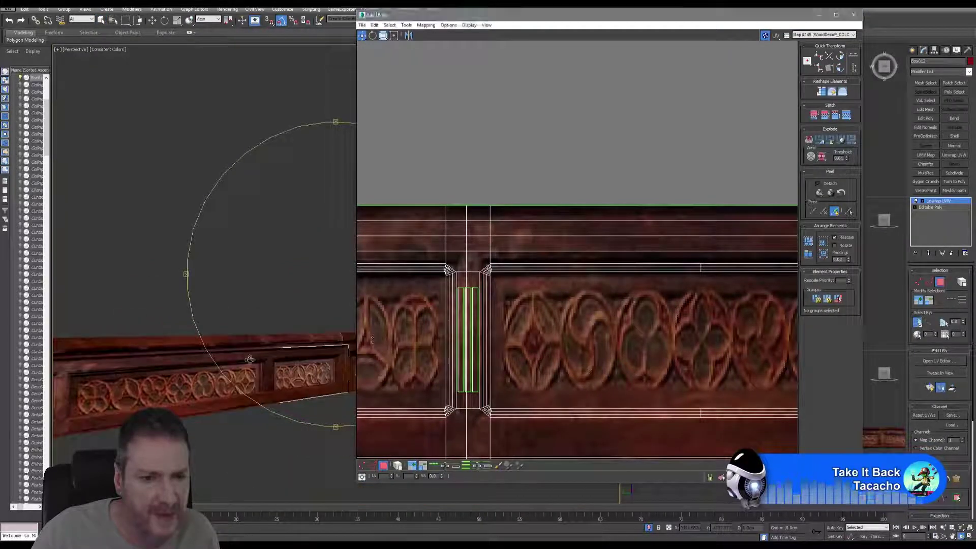
scroll(254, 359, "up", 5)
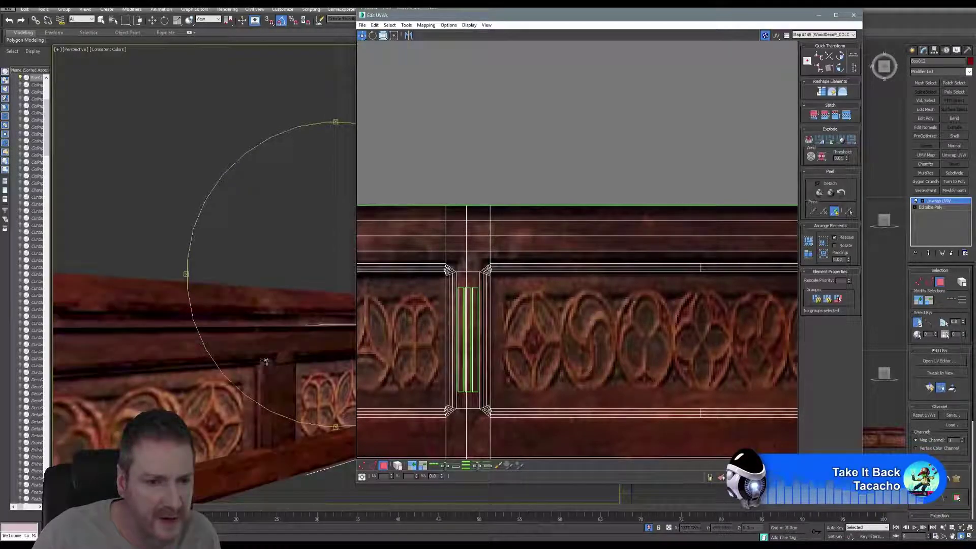
middle_click_drag(266, 361, 49, 355)
scroll(122, 348, "down", 3)
left_click(515, 356)
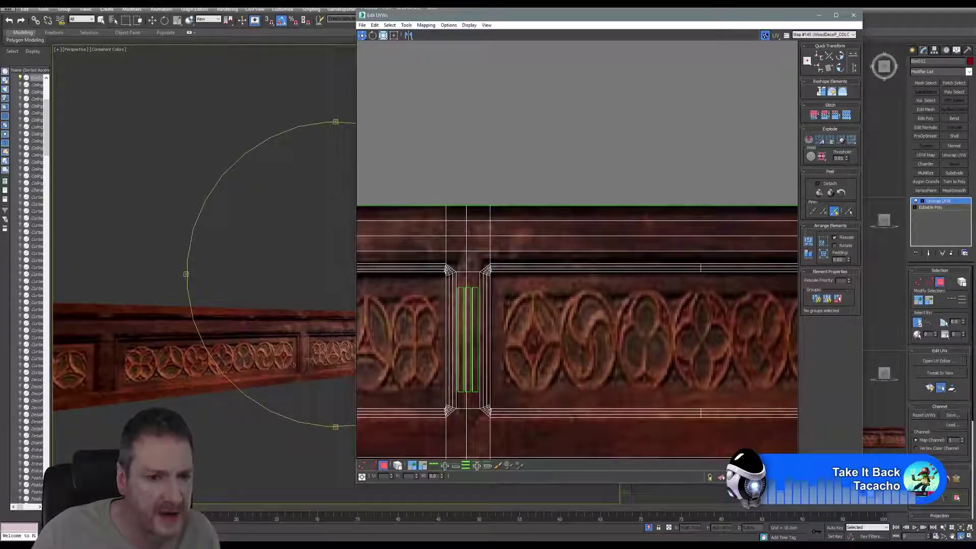
middle_click_drag(314, 352, 214, 350)
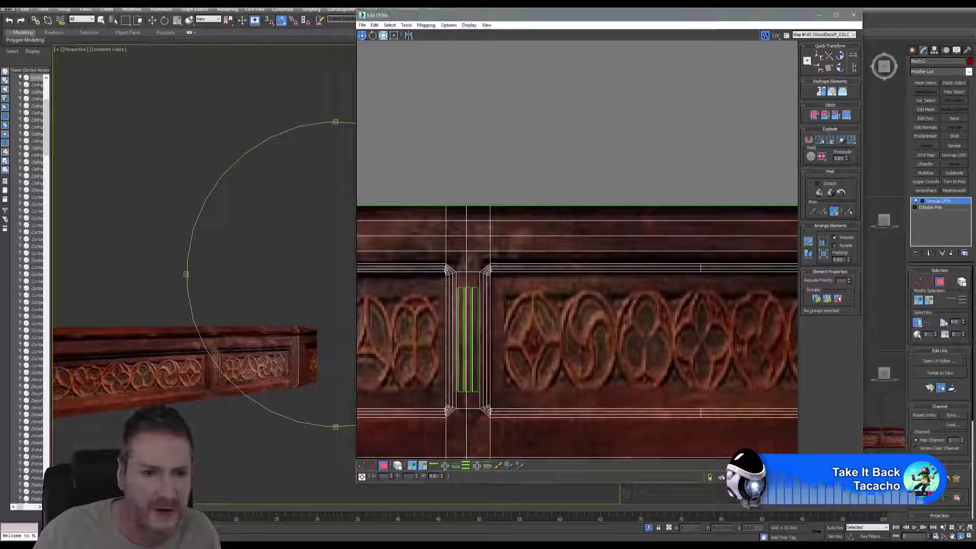
scroll(288, 356, "up", 2)
middle_click_drag(288, 356, 274, 270, "alt")
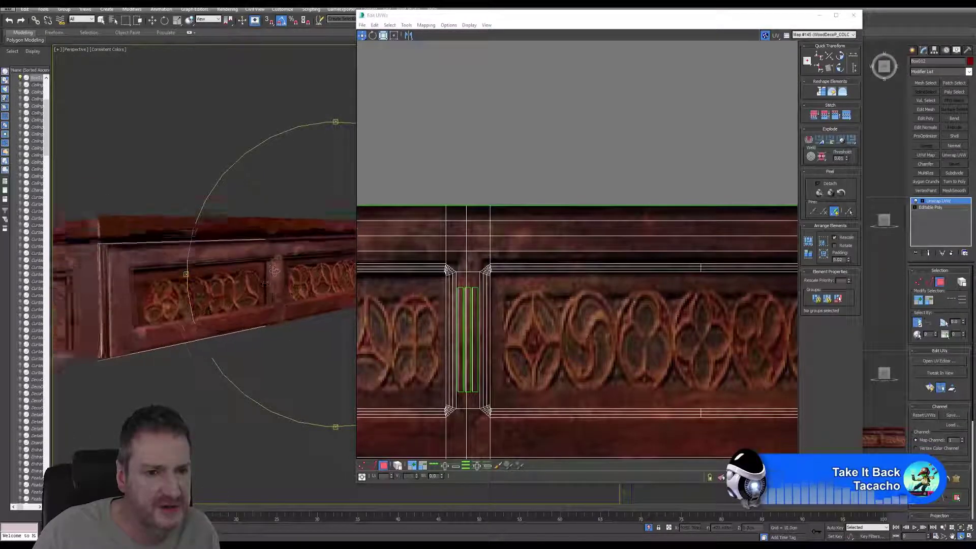
scroll(273, 270, "up", 3)
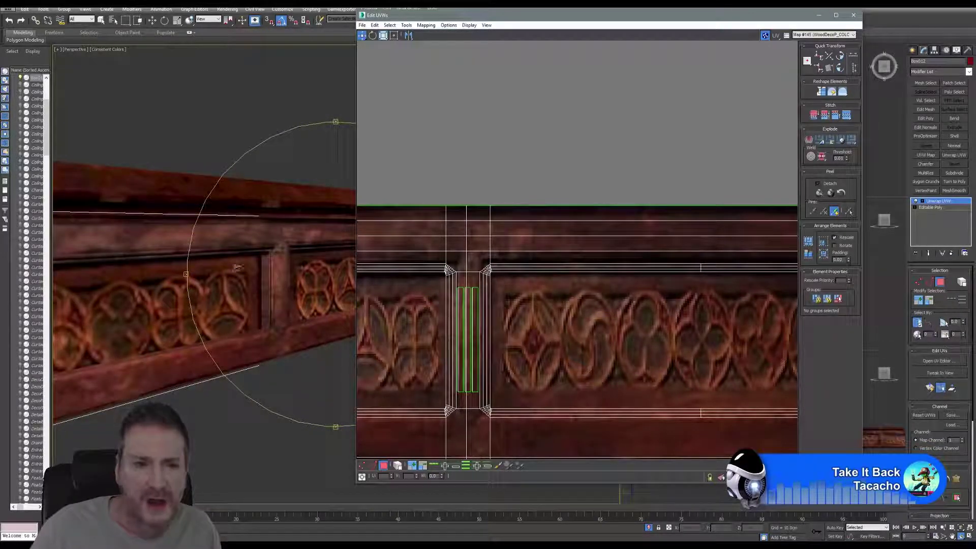
- Select the narrow vertical inner side face at the right-hand edge of each of the three carved panels' frames
left_click(264, 277)
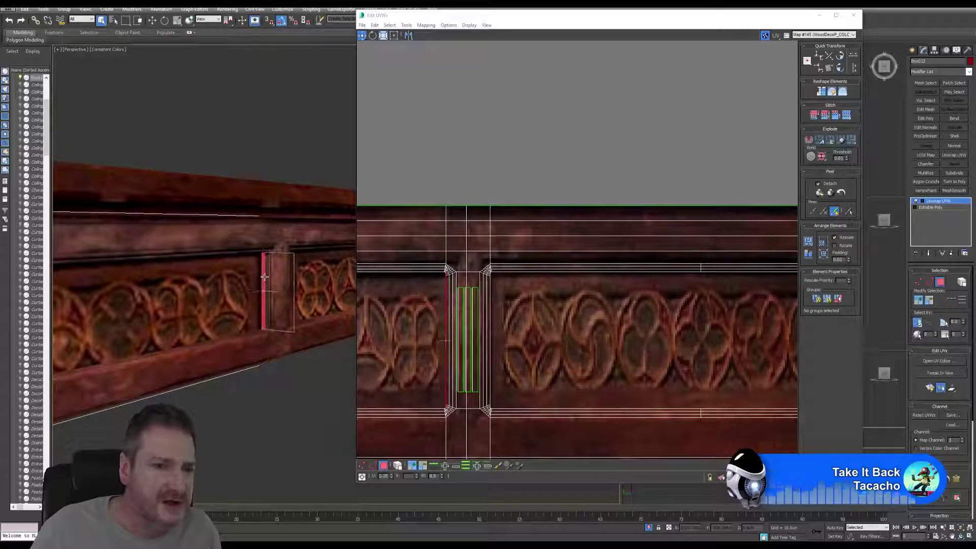
scroll(265, 278, "up", 2)
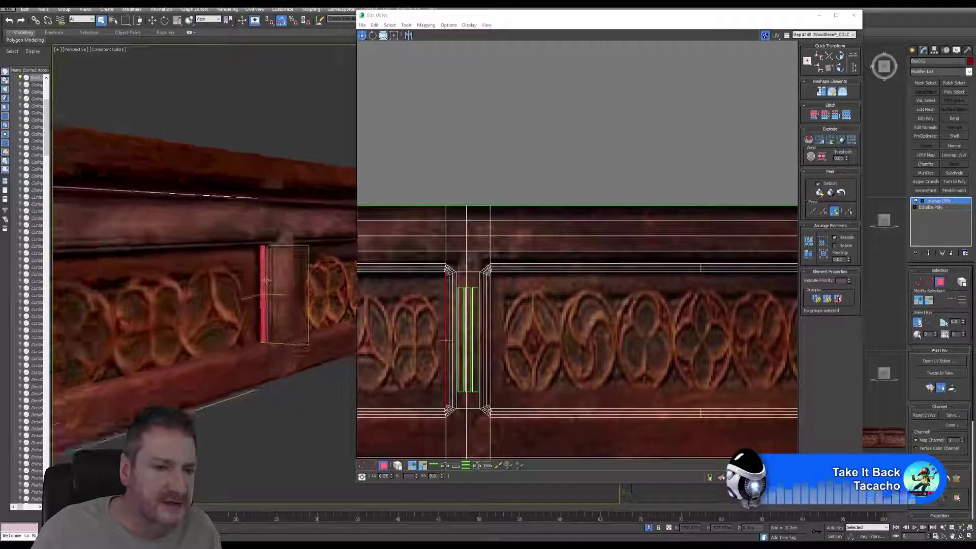
scroll(266, 279, "up", 4)
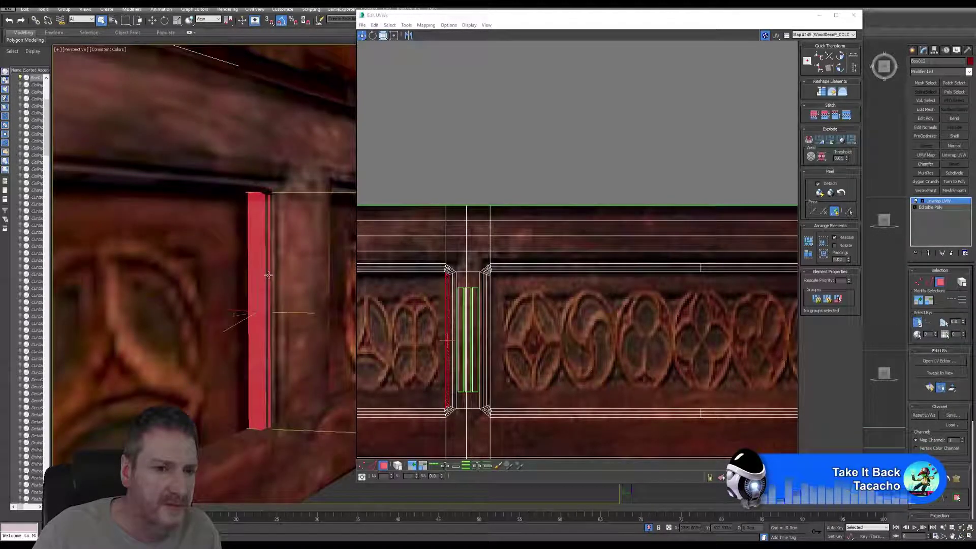
scroll(275, 305, "down", 5)
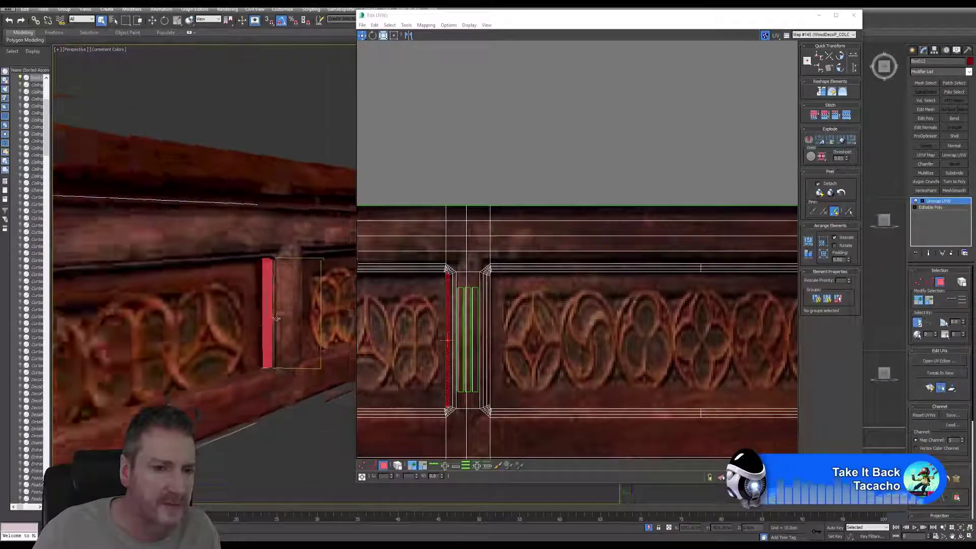
middle_click_drag(279, 313, 327, 294)
scroll(319, 299, "up", 2)
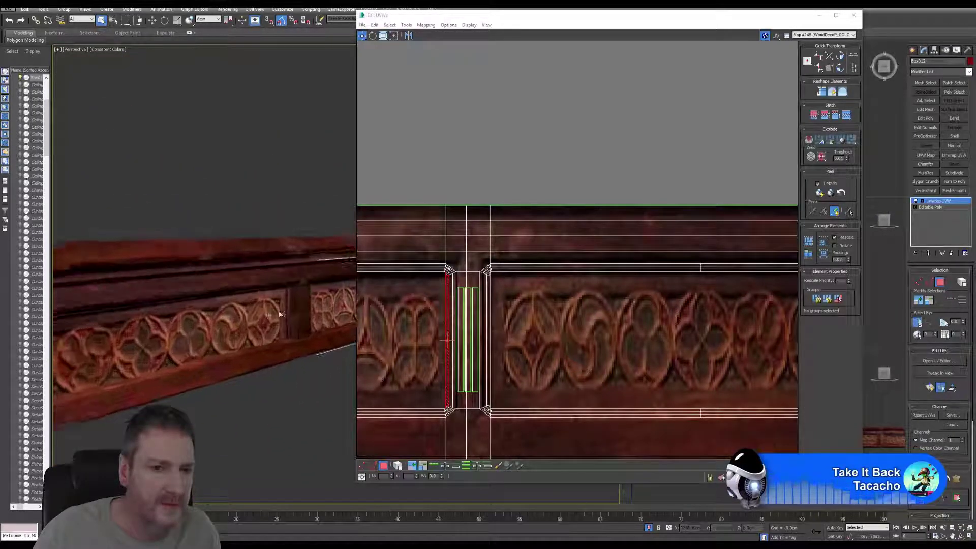
scroll(281, 315, "up", 4)
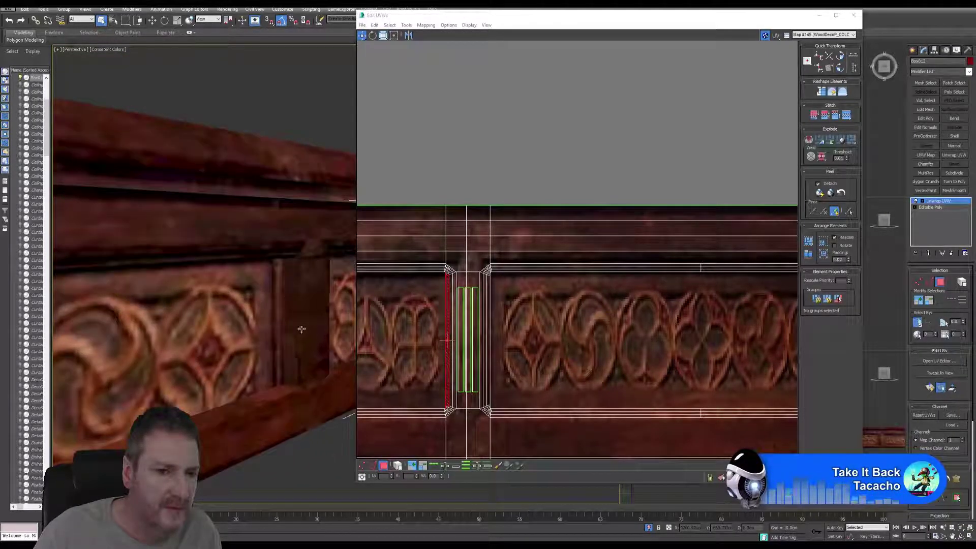
left_click(287, 325)
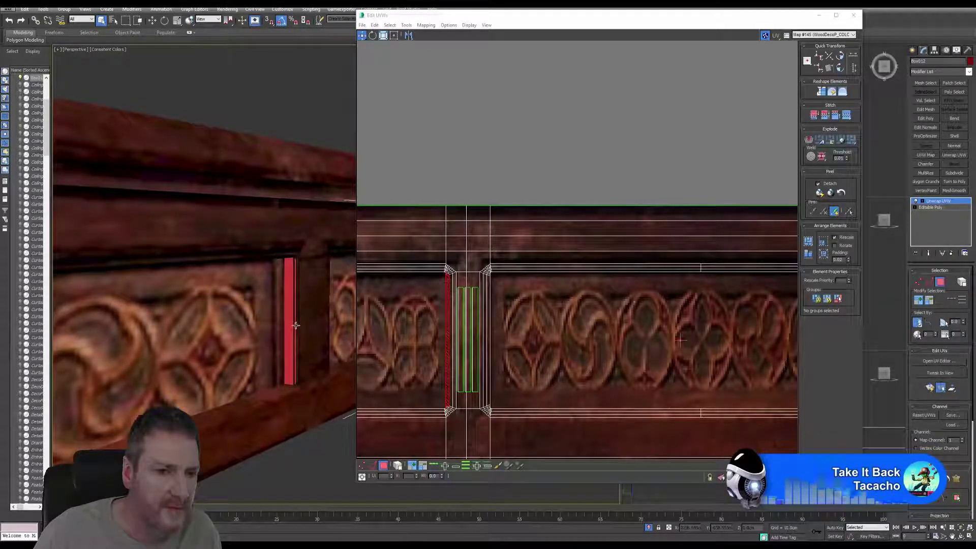
scroll(293, 324, "down", 6)
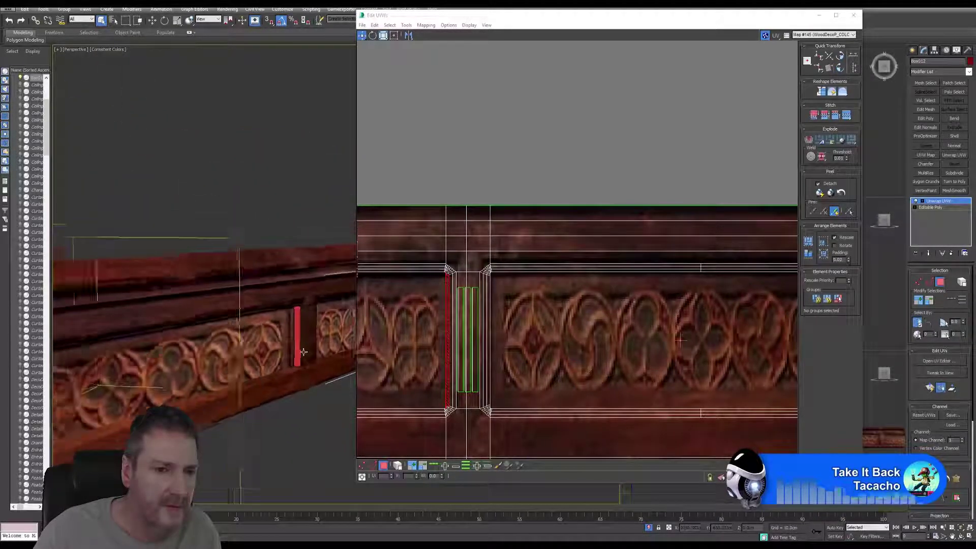
middle_click_drag(304, 359, 227, 337, "alt")
scroll(226, 338, "up", 5)
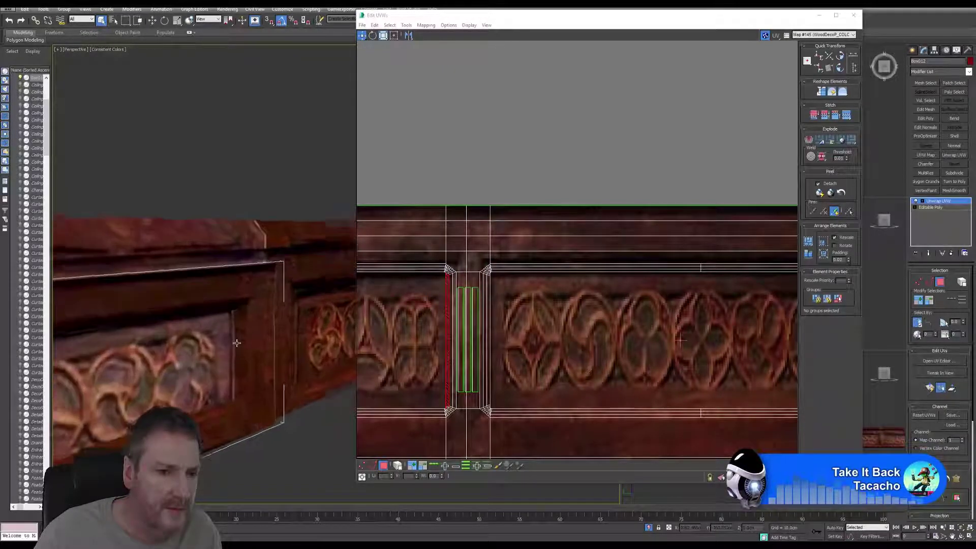
left_click(240, 335)
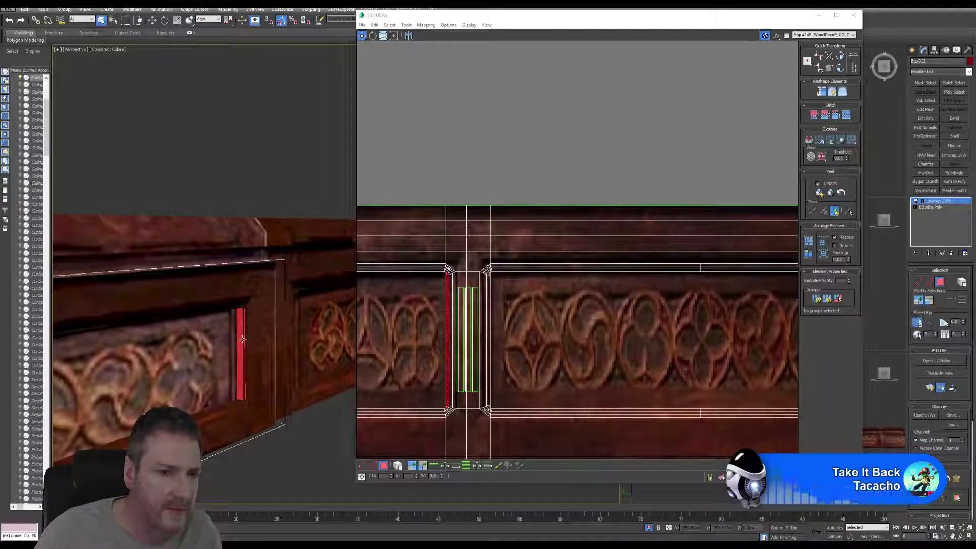
scroll(243, 339, "up", 4)
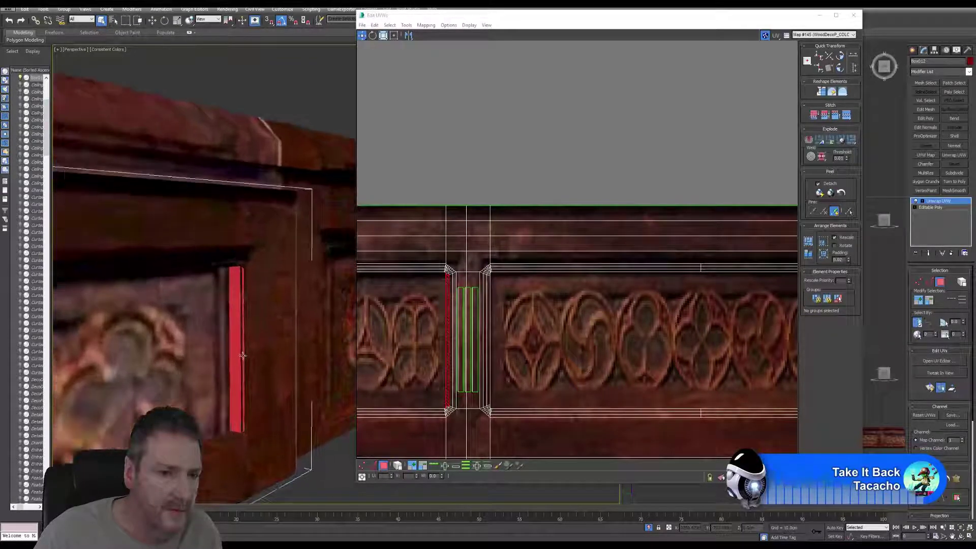
- Examine the selected right-hand inner side faces along the panel run and where they fall on the UV layout
scroll(243, 355, "down", 5)
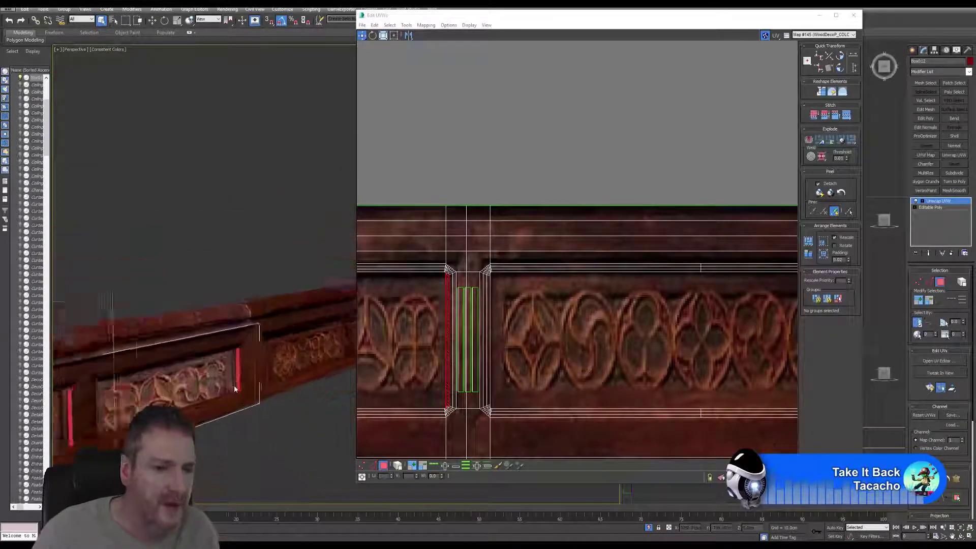
scroll(234, 388, "down", 6)
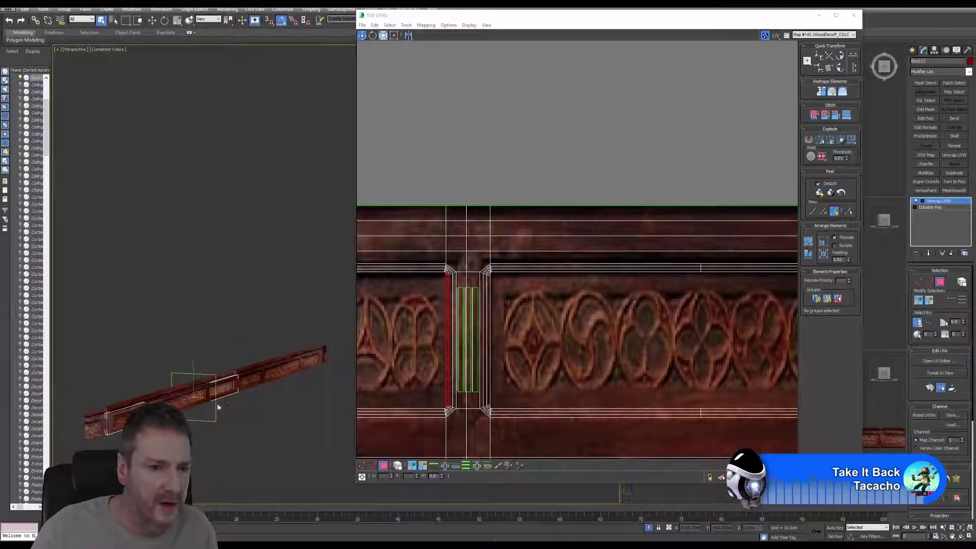
middle_click_drag(218, 407, 216, 387)
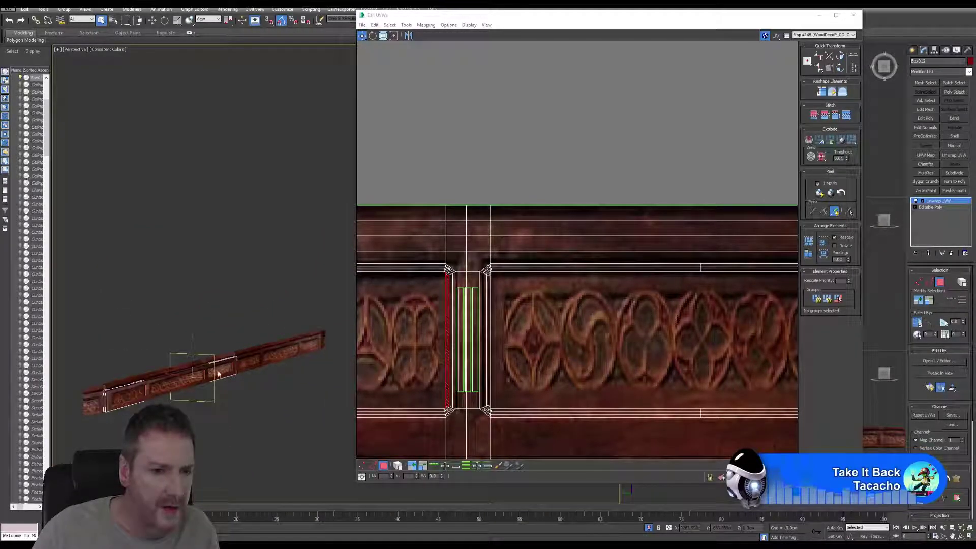
middle_click_drag(574, 339, 579, 337)
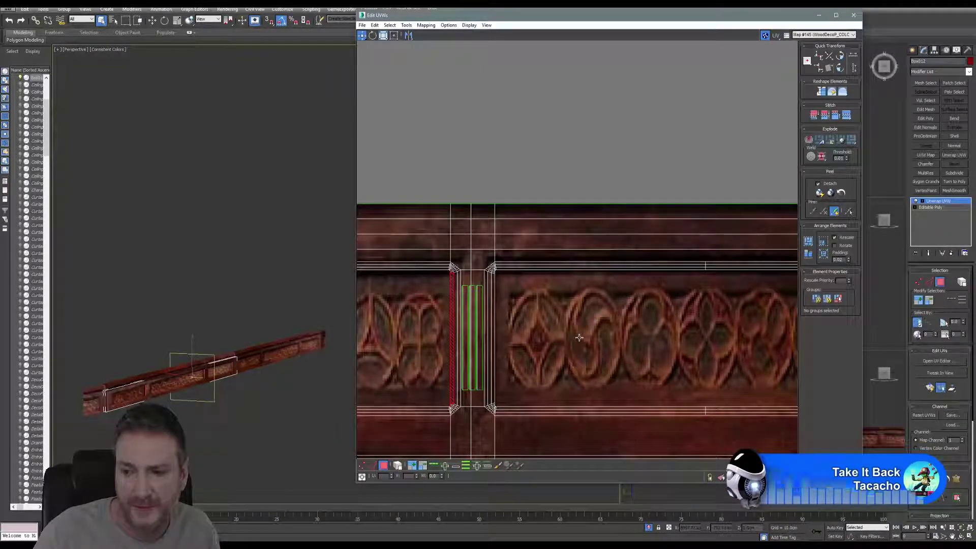
scroll(578, 337, "down", 3)
scroll(632, 337, "down", 3)
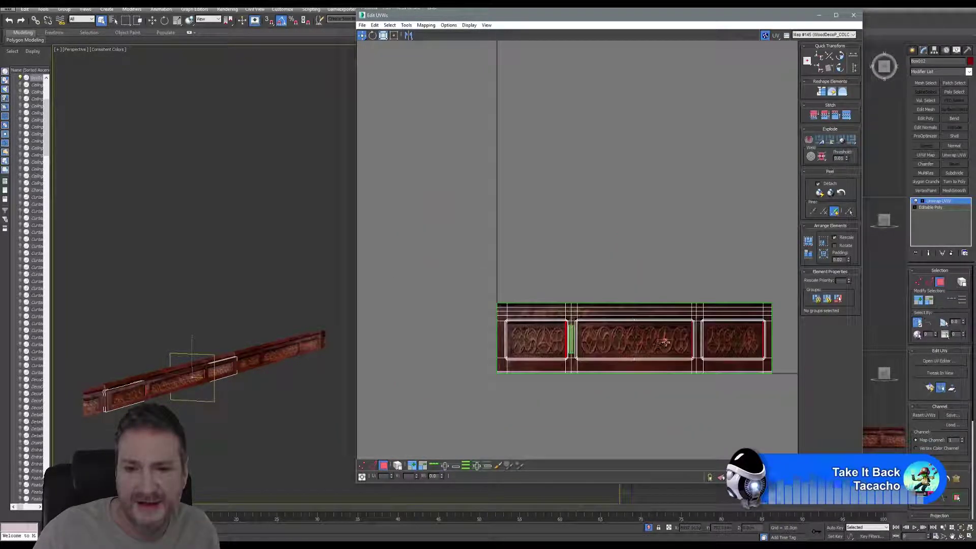
scroll(655, 337, "up", 3)
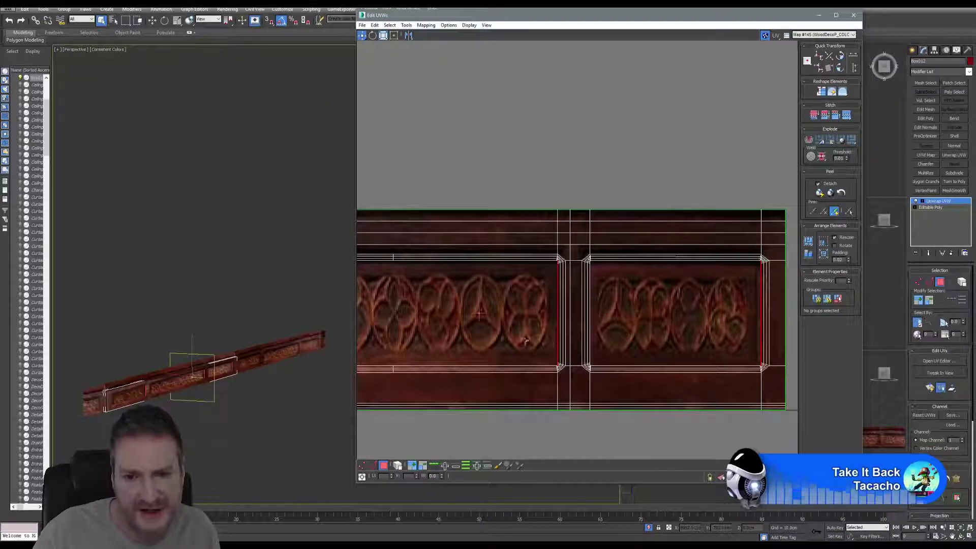
scroll(644, 331, "up", 2)
middle_click_drag(644, 331, 695, 327)
scroll(393, 336, "up", 3)
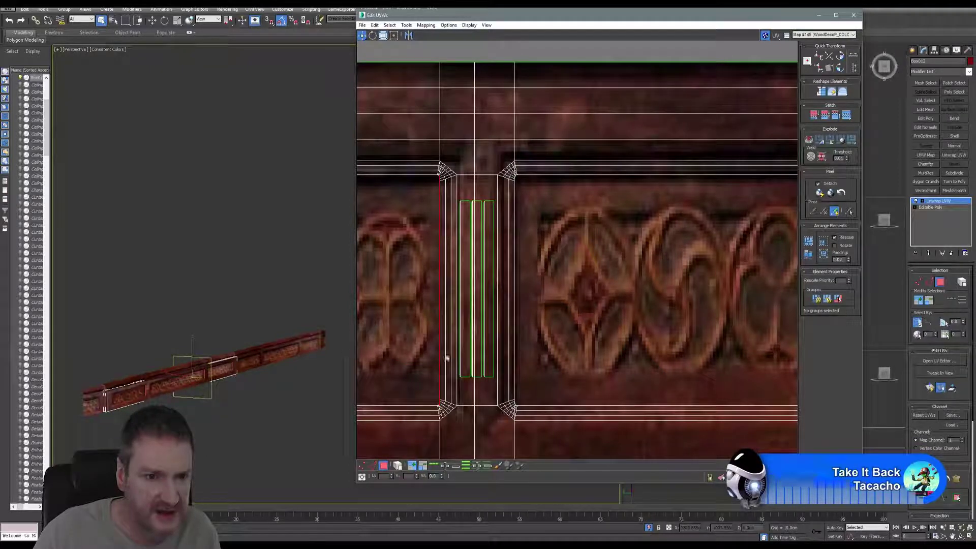
scroll(569, 299, "down", 3)
scroll(570, 299, "down", 2)
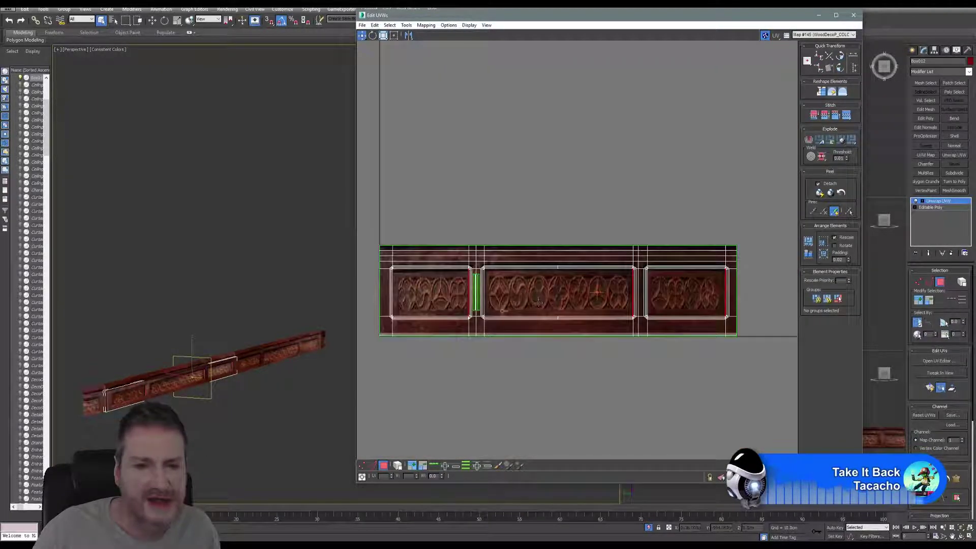
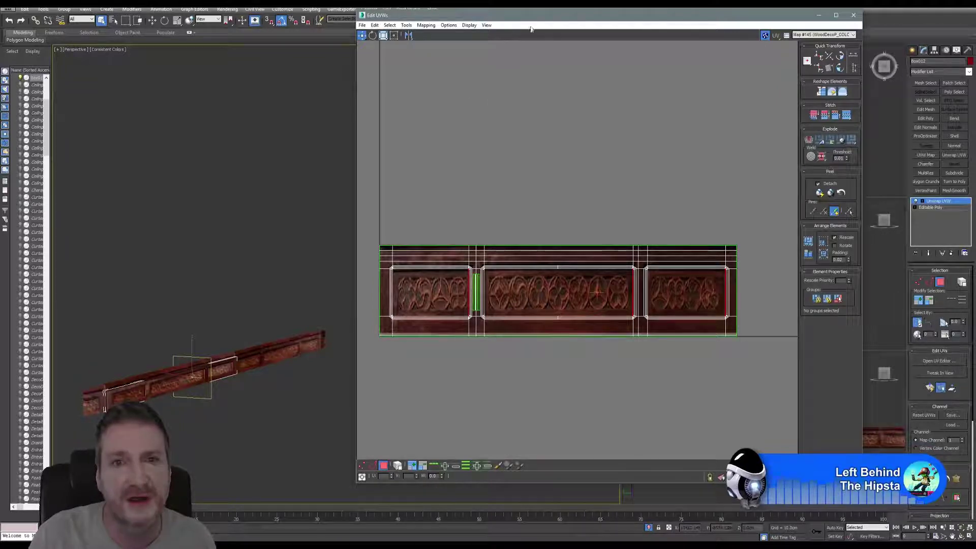
- Break and flatten-map the UVs of the selected side faces, and move the resulting strips clear above the wood texture
mouse_move(543, 15)
left_mouse_down()
mouse_move(517, 20)
mouse_move(529, 16)
left_mouse_up()
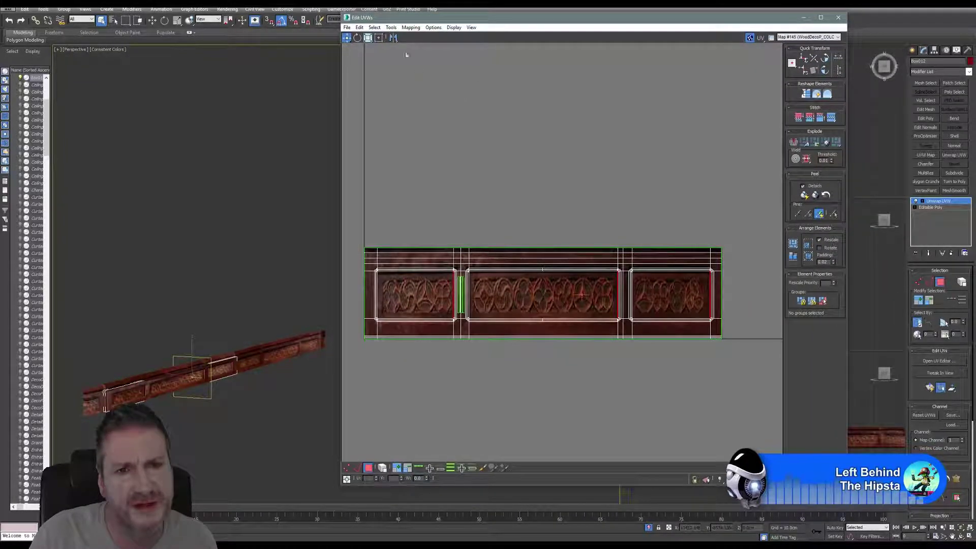
left_click(392, 28)
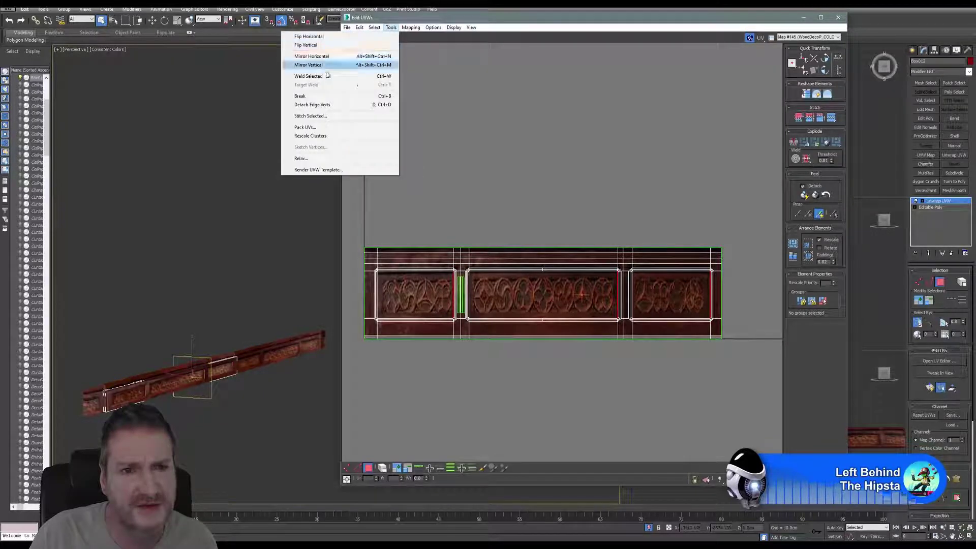
left_click(313, 96)
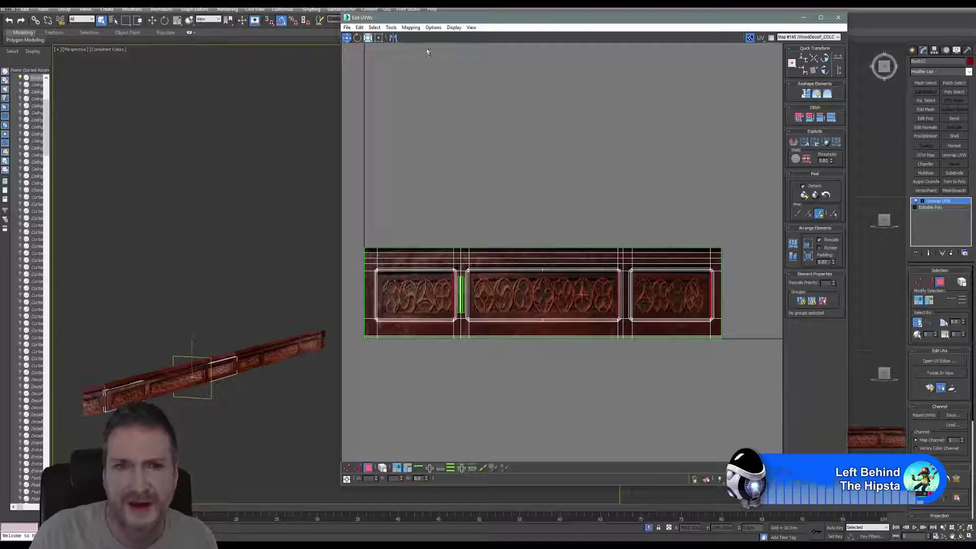
left_click(417, 28)
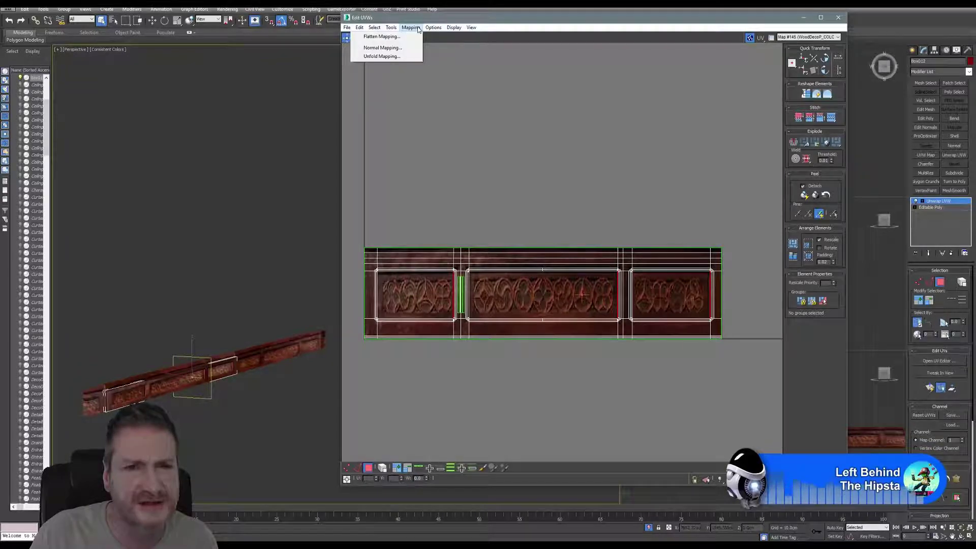
left_click(380, 37)
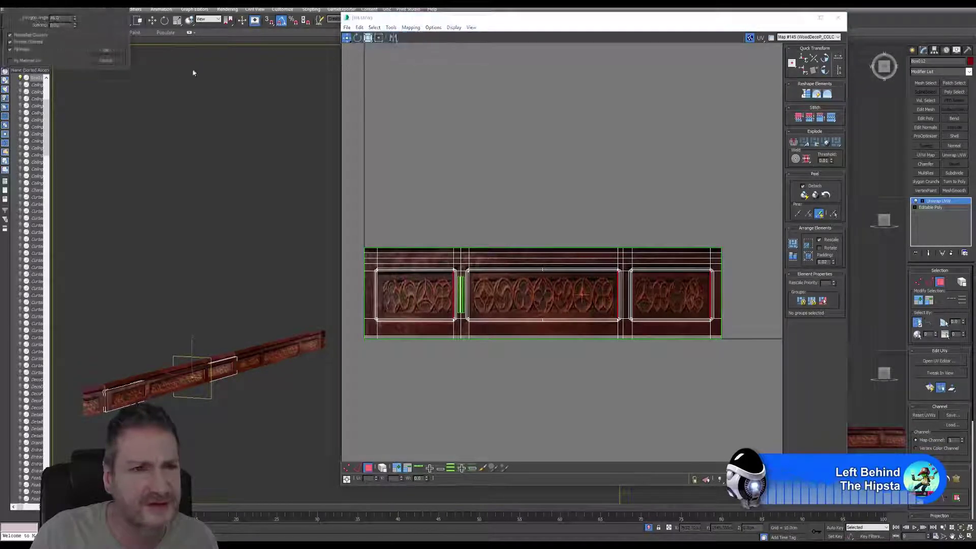
left_click(96, 50)
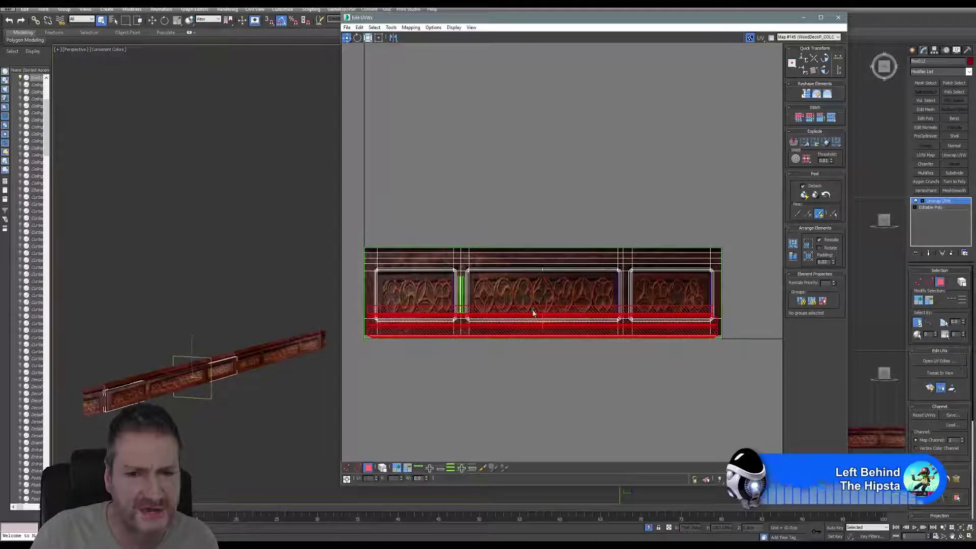
left_click_drag(532, 311, 548, 188)
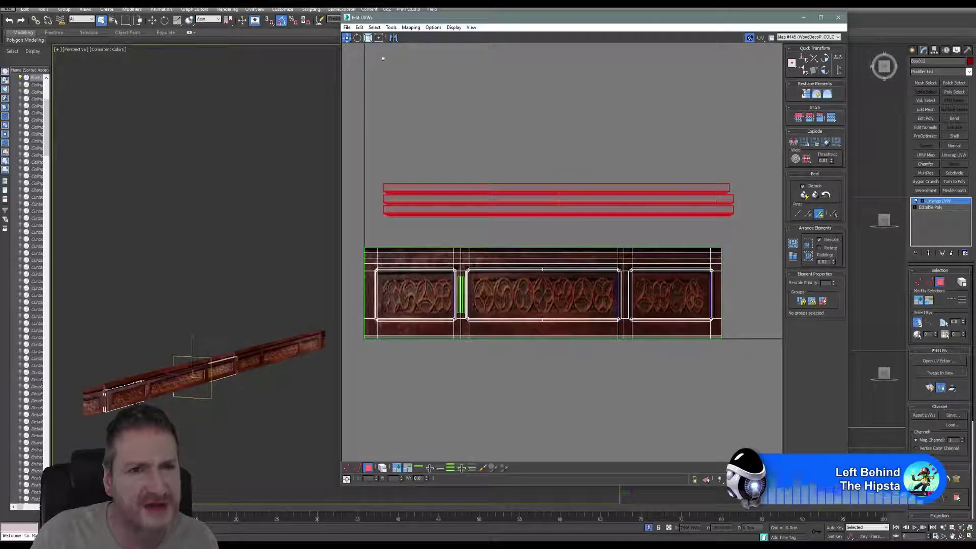
- Rotate the flattened right-side strips 90 degrees upright and scale them down to fit within the plain post's height
left_click(358, 38)
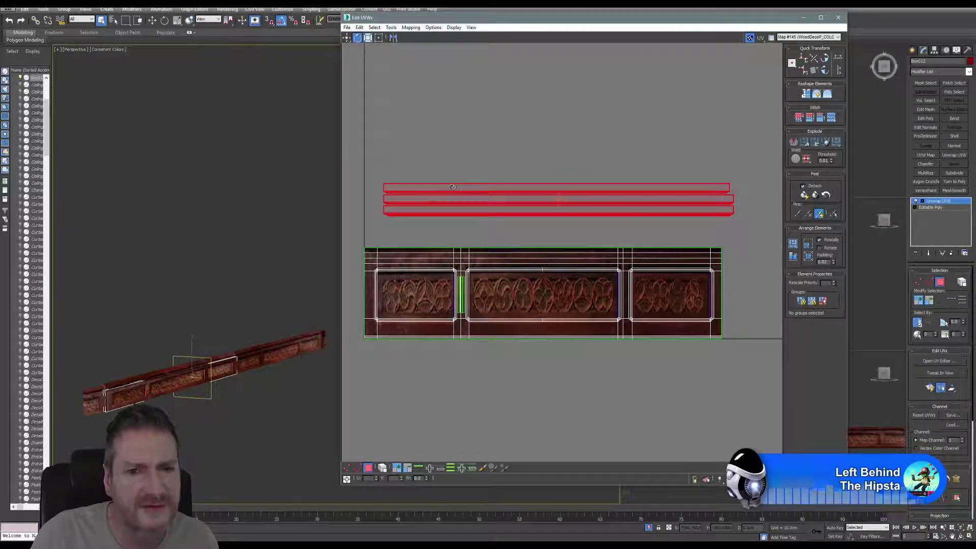
left_click_drag(459, 177, 553, 291)
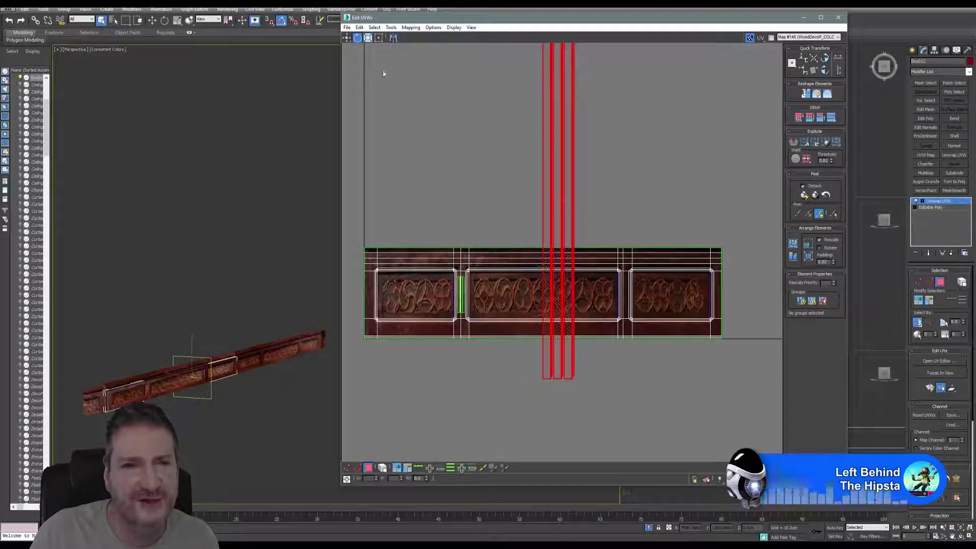
left_click(346, 38)
scroll(559, 203, "down", 4)
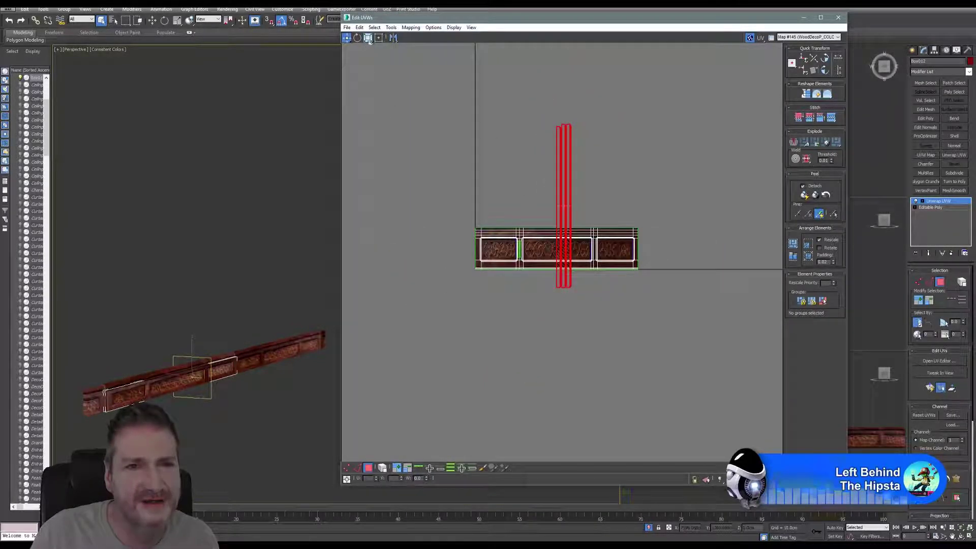
left_click_drag(564, 172, 564, 282)
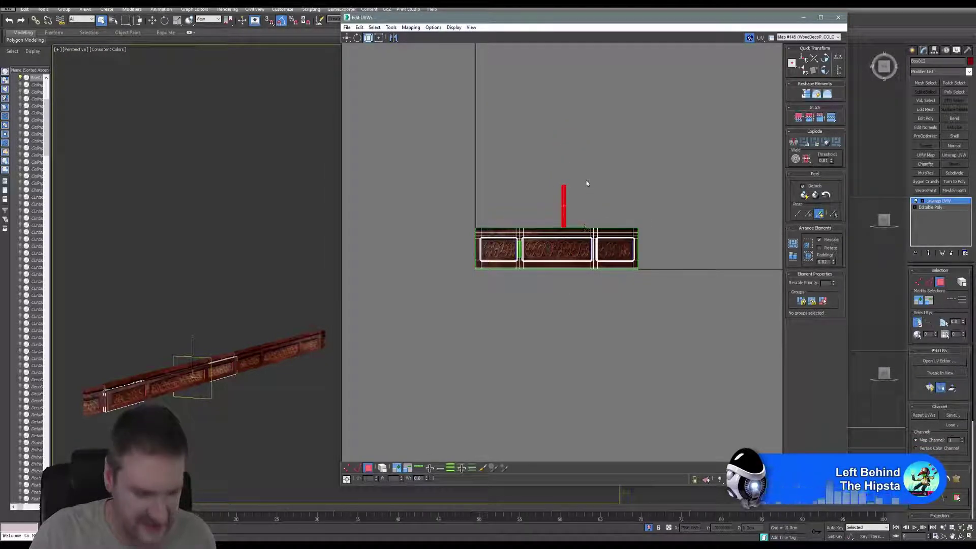
scroll(586, 183, "up", 5)
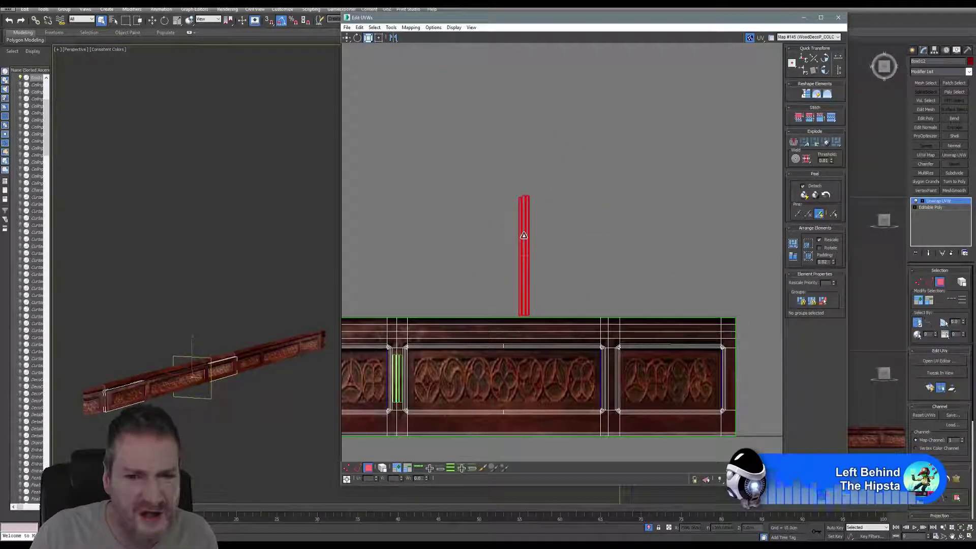
left_click_drag(523, 235, 528, 268)
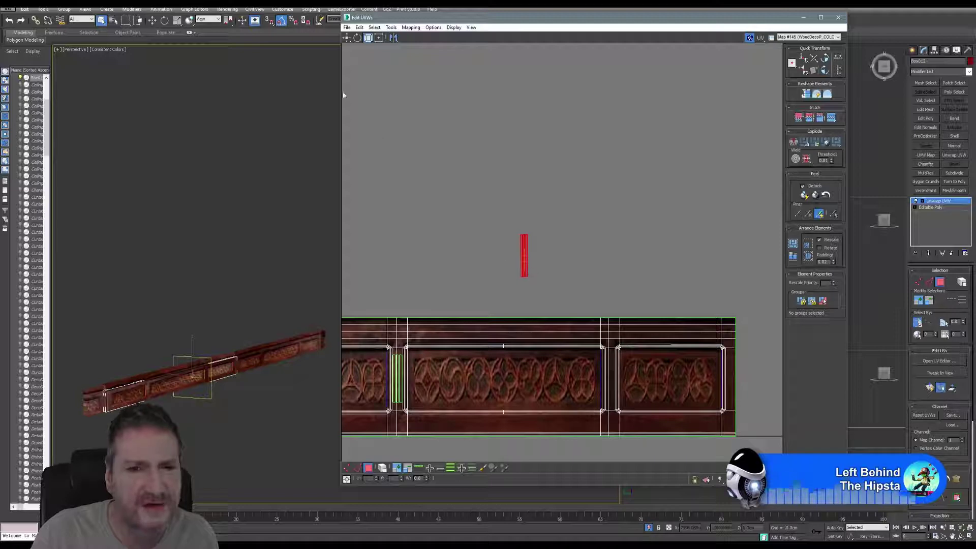
- Move the upright strips onto the plain post between the middle and last carved panels, deselect them, and close the UV editor
left_click(346, 39)
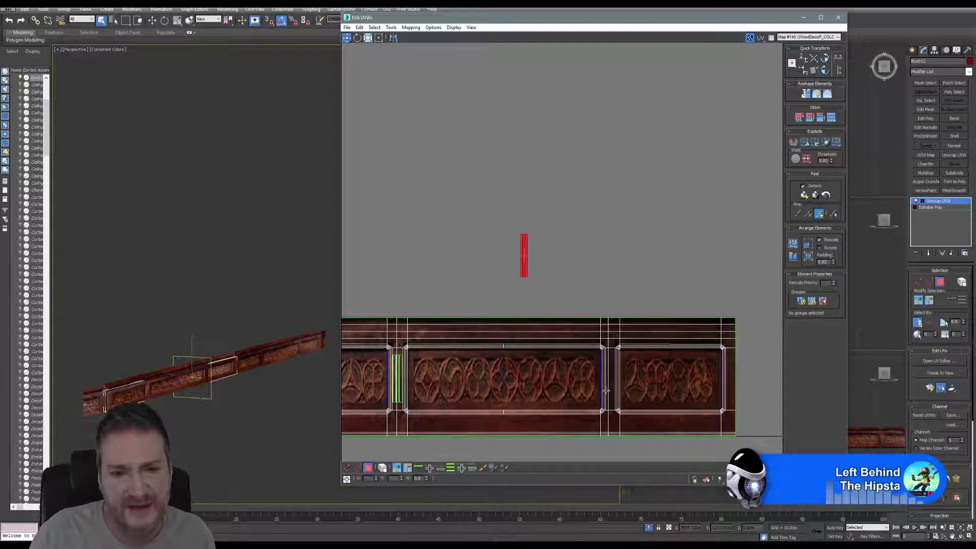
scroll(608, 383, "up", 3)
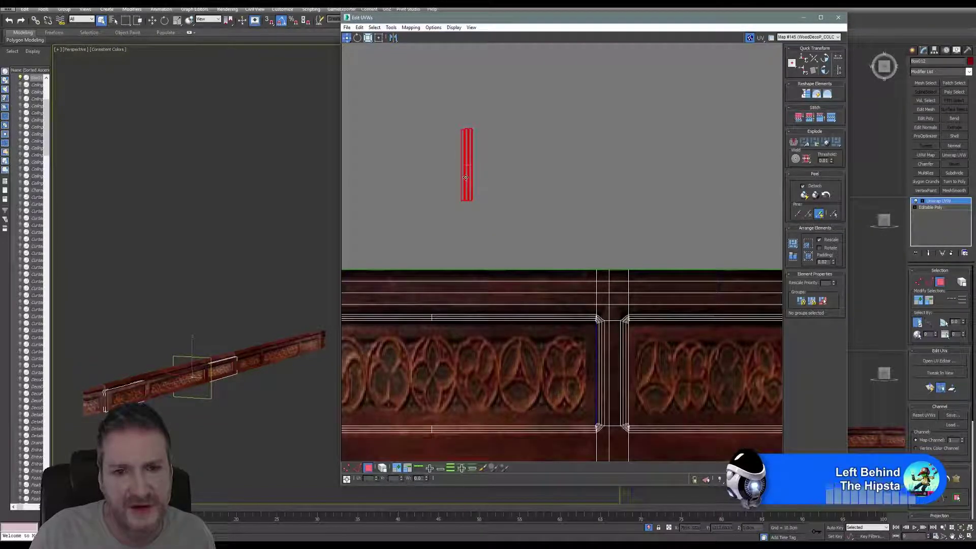
left_click_drag(471, 184, 612, 385)
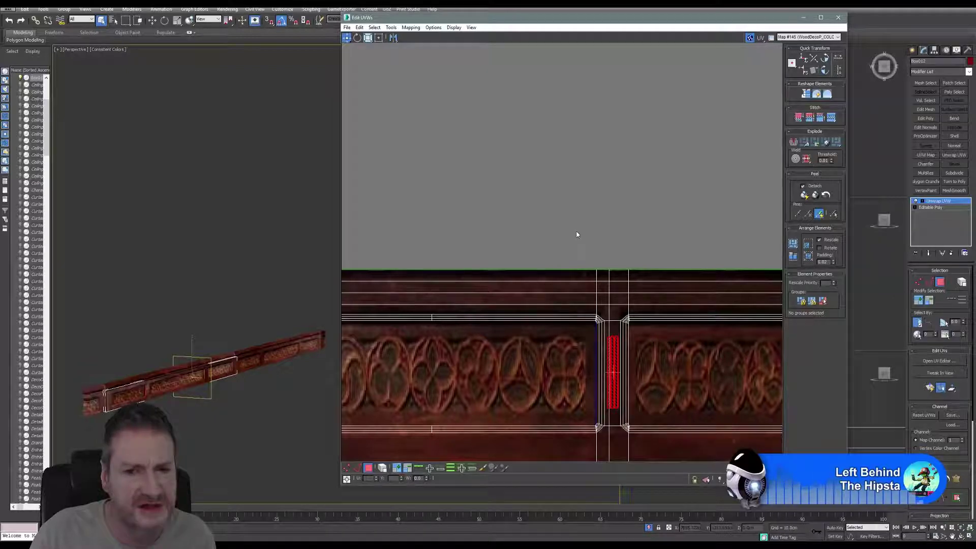
left_click(546, 218)
scroll(548, 228, "down", 5)
middle_click_drag(528, 199, 544, 201)
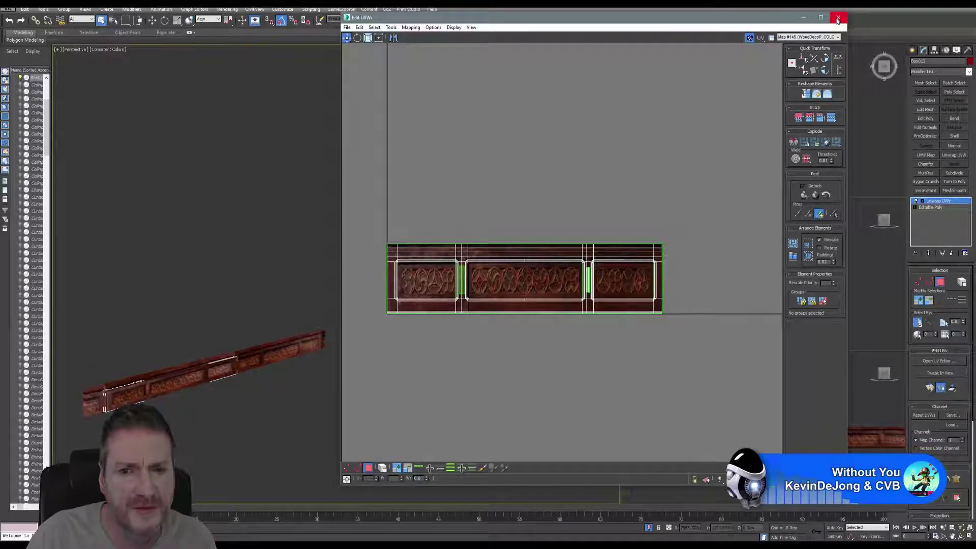
left_click(838, 19)
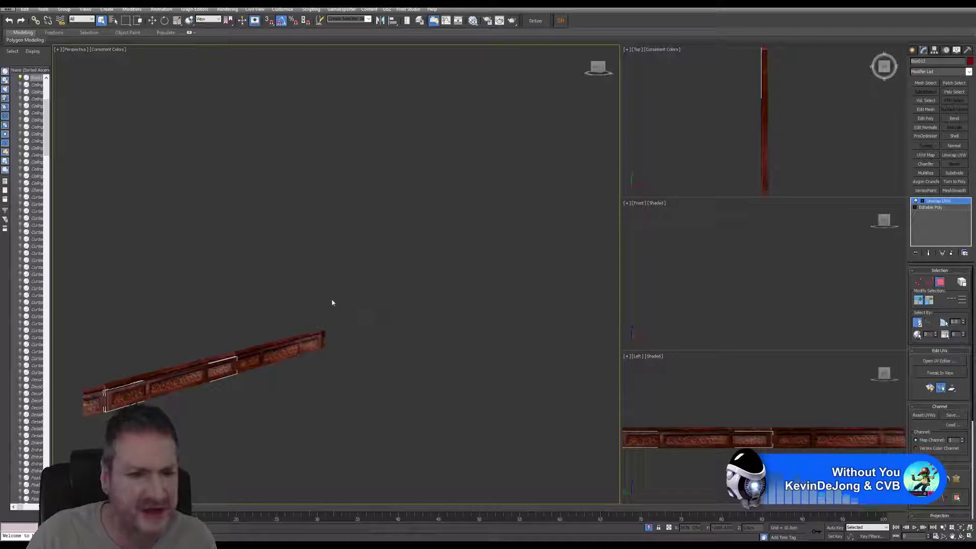
- Examine the remapped panel run up close in perspective and across its full length in the maximized Left view
middle_click_drag(331, 299, 421, 269)
scroll(320, 325, "up", 2)
scroll(320, 326, "up", 5)
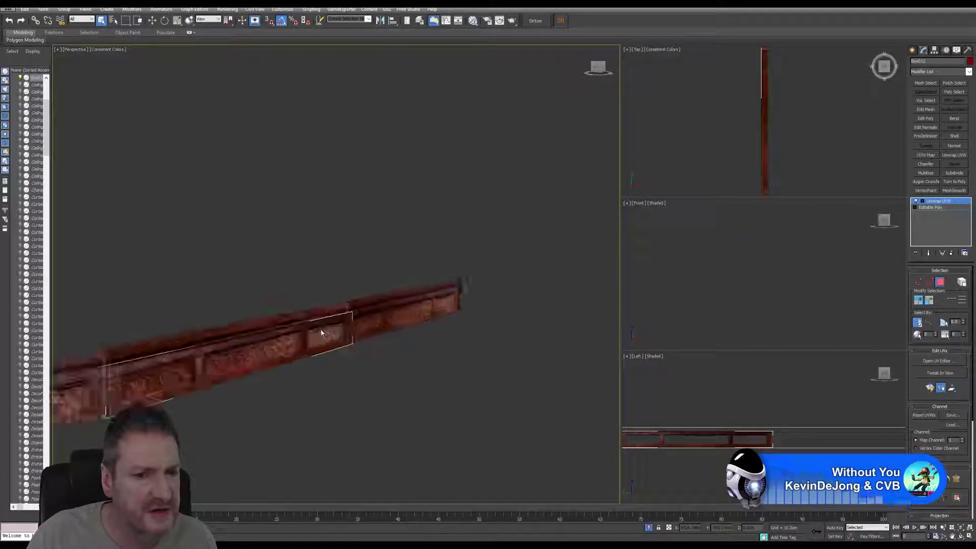
middle_click_drag(305, 355, 447, 331)
scroll(462, 334, "down", 1)
middle_click_drag(447, 330, 406, 336)
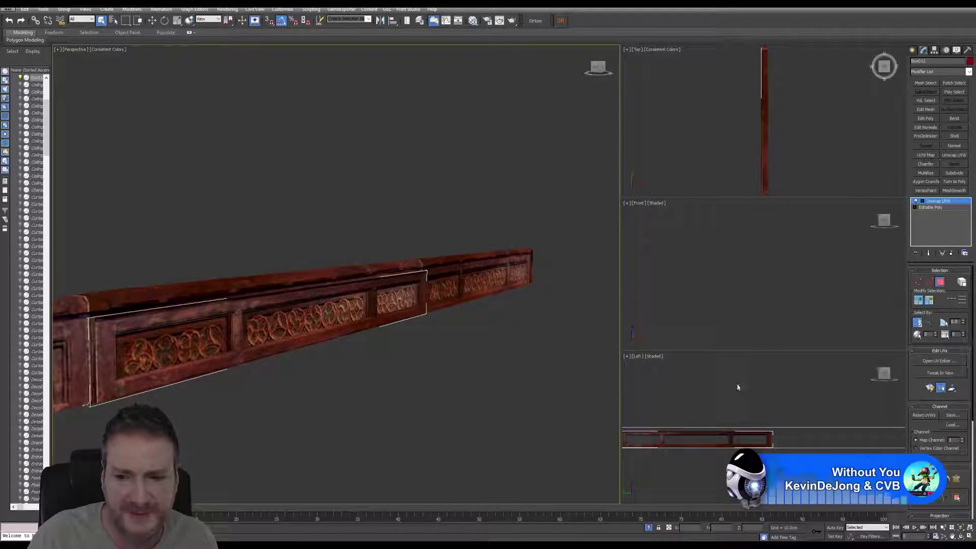
middle_click_drag(738, 387, 736, 384)
left_click(971, 537)
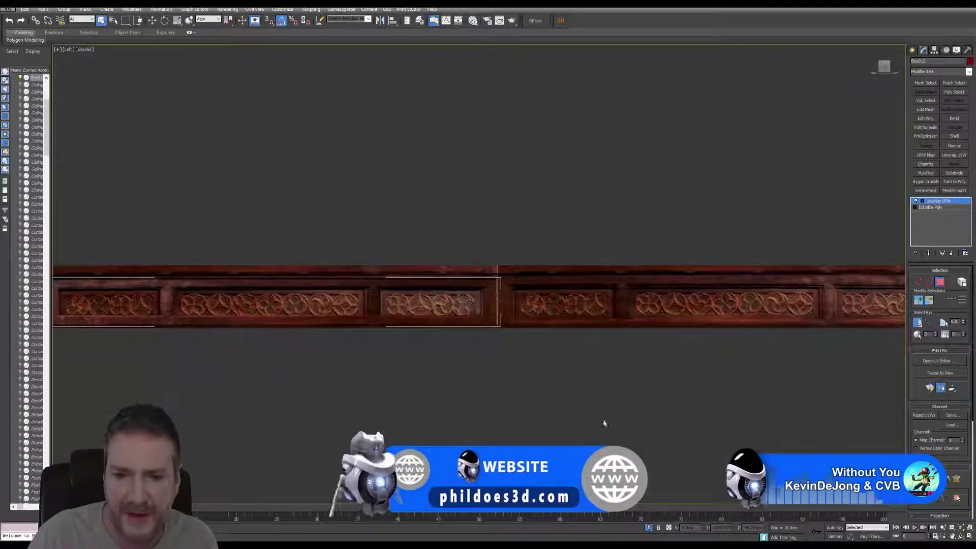
middle_click_drag(579, 389, 532, 391)
scroll(568, 391, "down", 2)
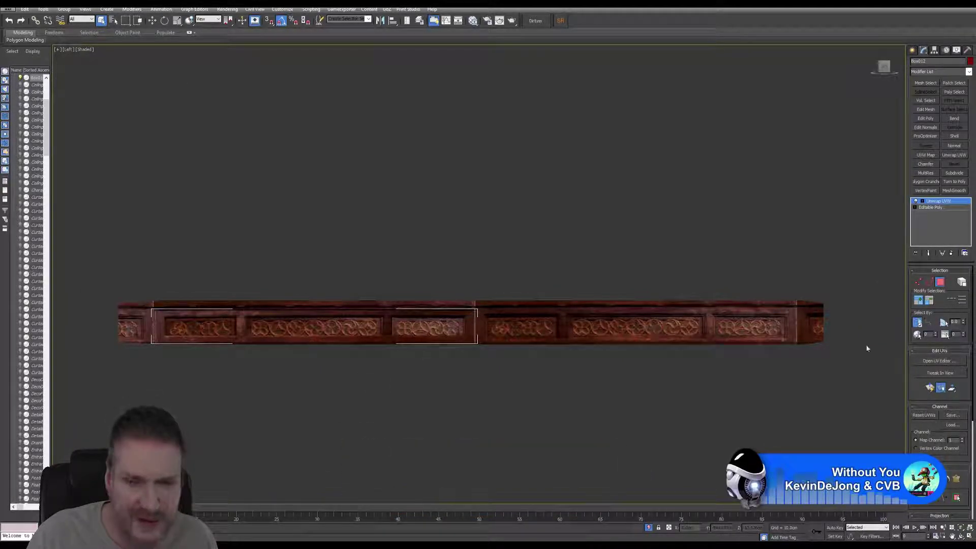
- Clone the remapped panel one section length along the run onto the neighbouring section, deselect it, and restore the four-viewport layout
left_click(940, 282)
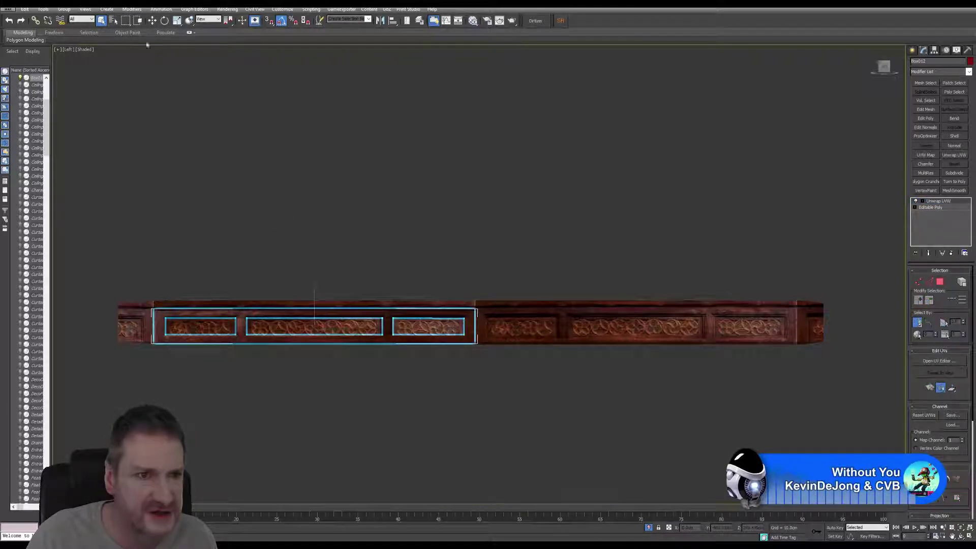
key("w")
left_click_drag(331, 330, 659, 357)
key("Return")
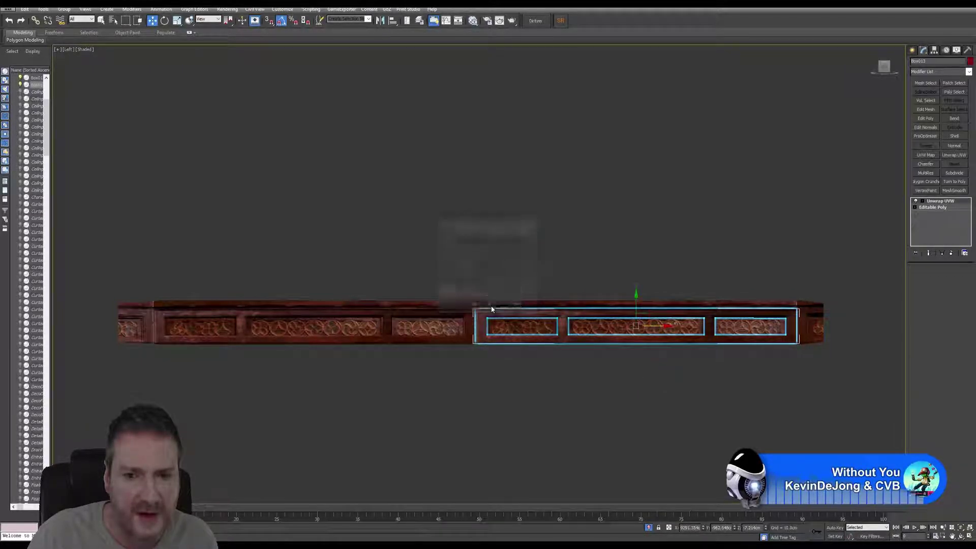
left_click(675, 400)
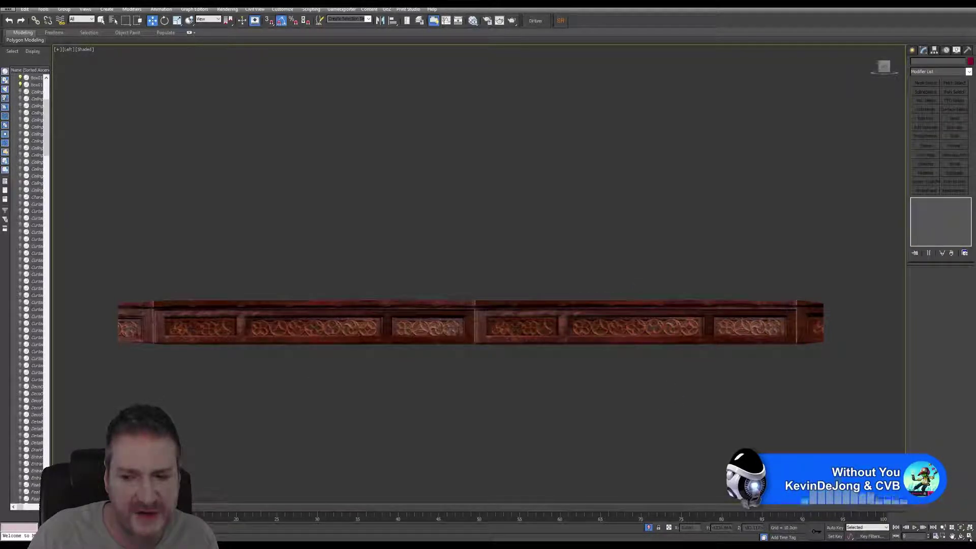
key("alt+w")
middle_click_drag(331, 359, 390, 358)
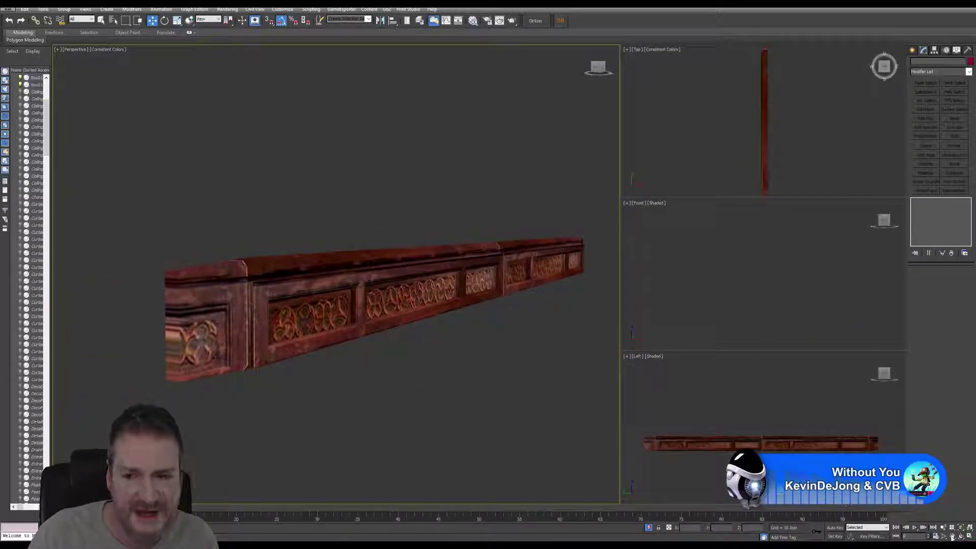
- Examine the remapped carved panel run in perspective from both ends for texture continuity
left_click(960, 537)
mouse_move(422, 274)
left_mouse_down()
mouse_move(406, 282)
mouse_move(421, 267)
left_mouse_up()
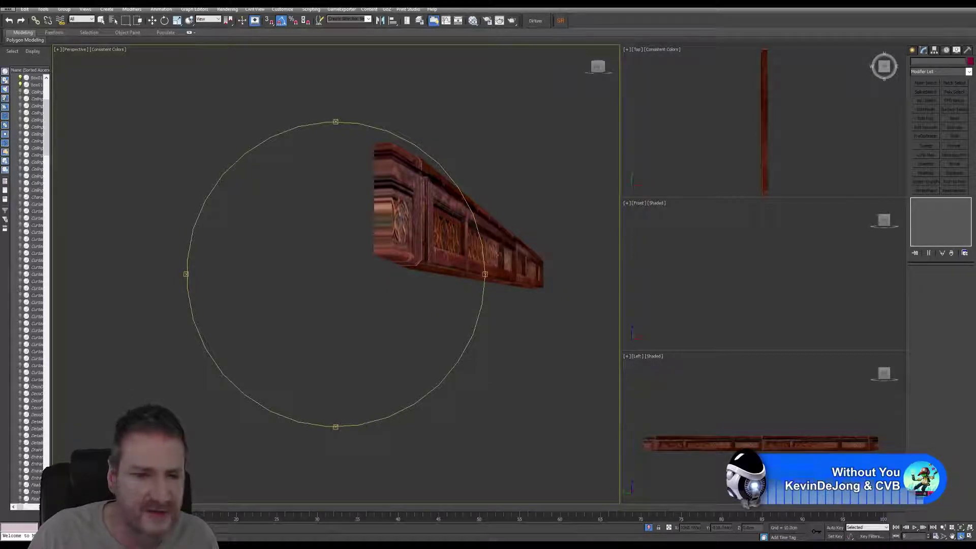
left_click_drag(421, 255, 330, 256)
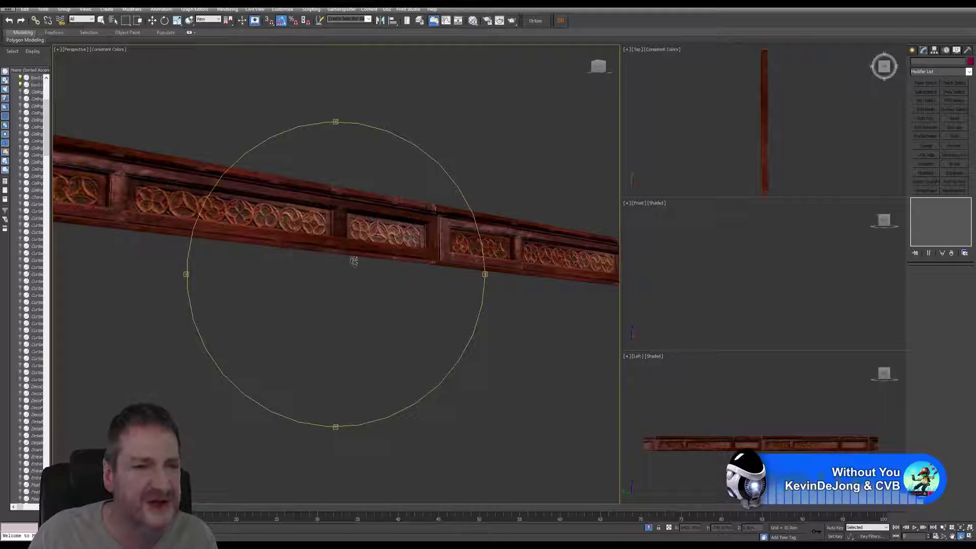
left_click_drag(352, 260, 388, 266)
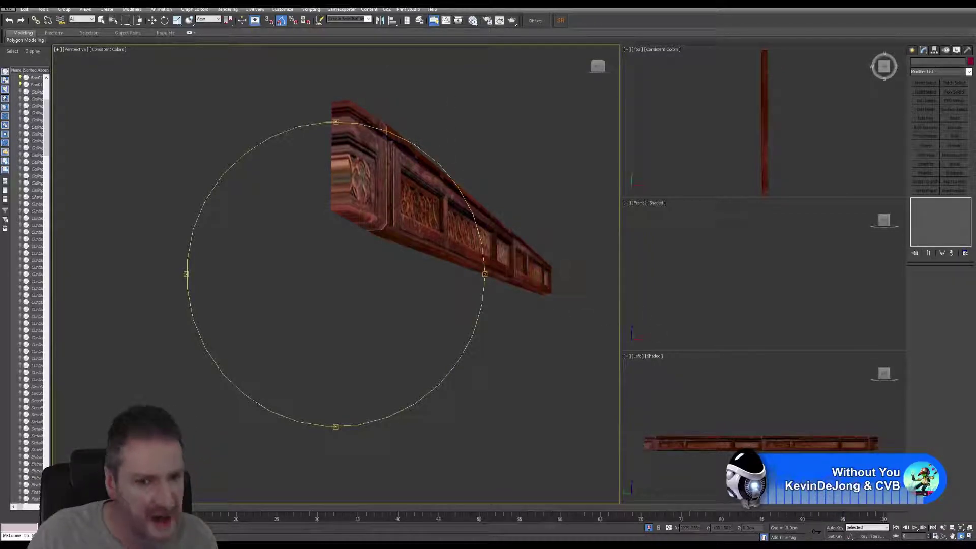
middle_click_drag(446, 247, 352, 248, "alt")
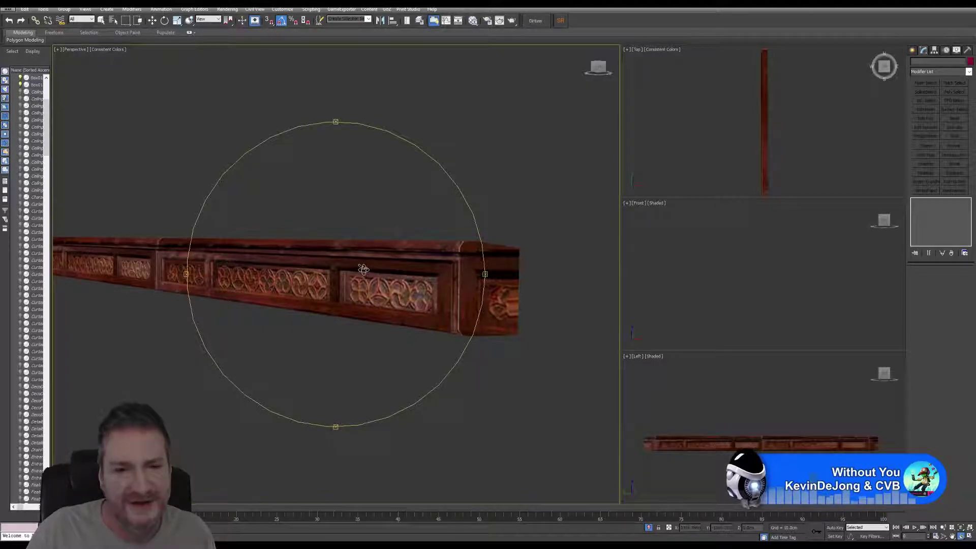
middle_click_drag(364, 271, 428, 282)
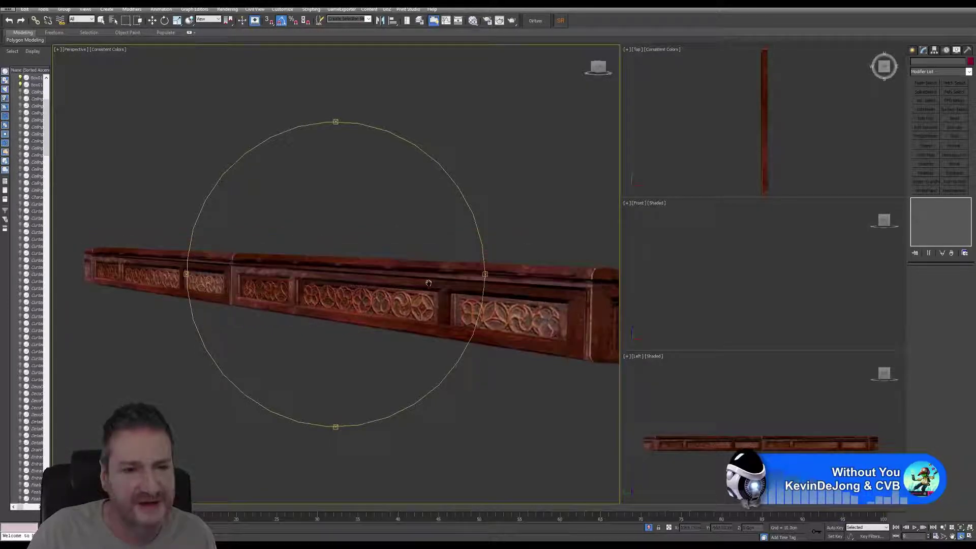
- Select the carved panel section at the near end, inspect its position along the run in the maximized Top view, and deselect it
left_click(101, 21)
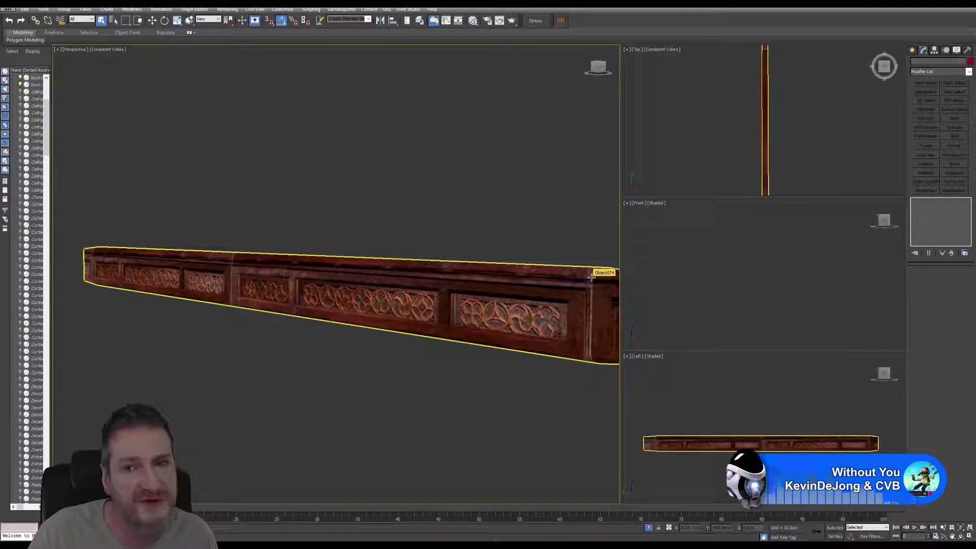
left_click(564, 295)
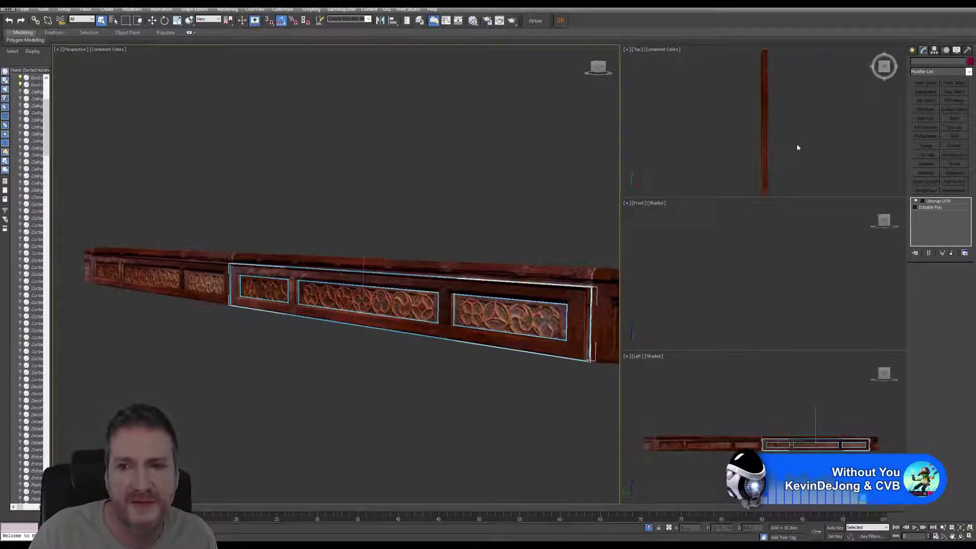
right_click(797, 143)
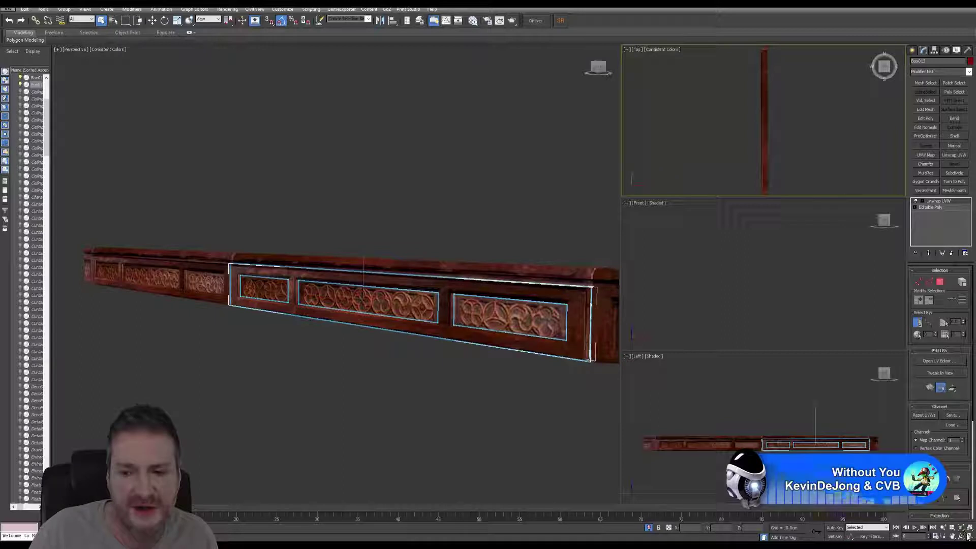
key("alt+w")
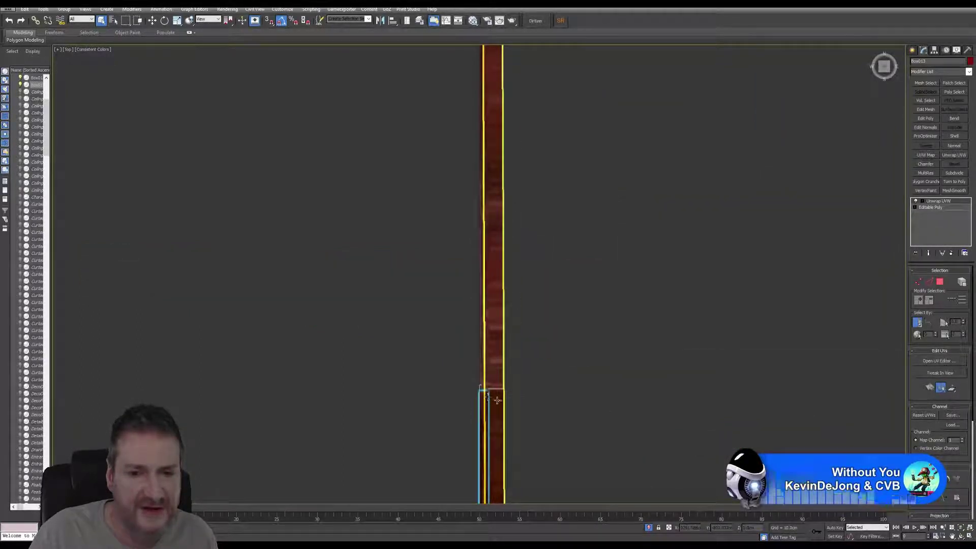
scroll(497, 400, "down", 5)
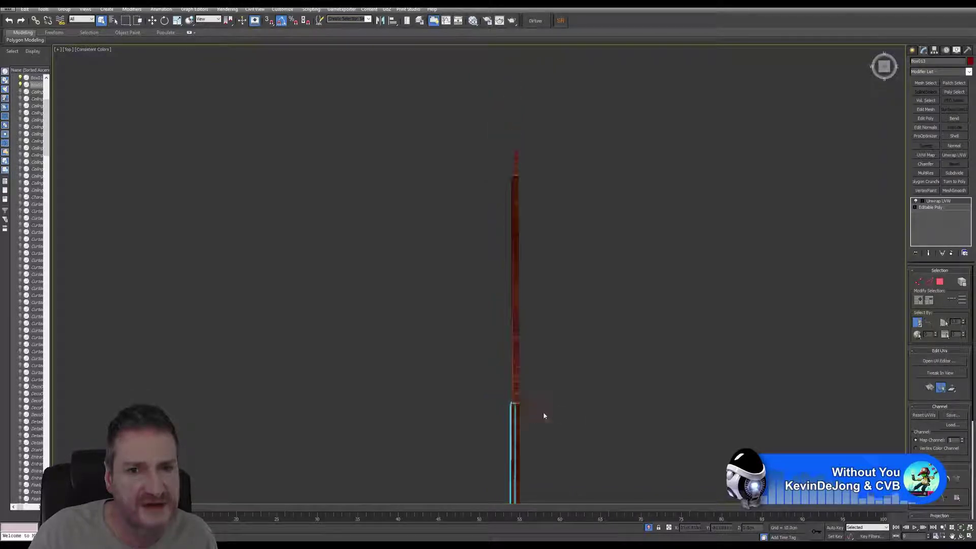
middle_click_drag(543, 416, 506, 304)
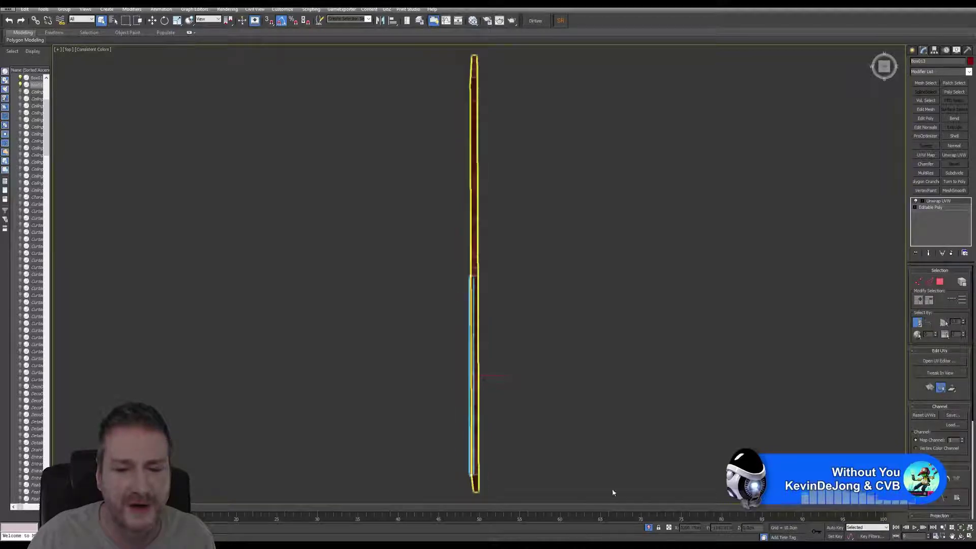
left_click(969, 537)
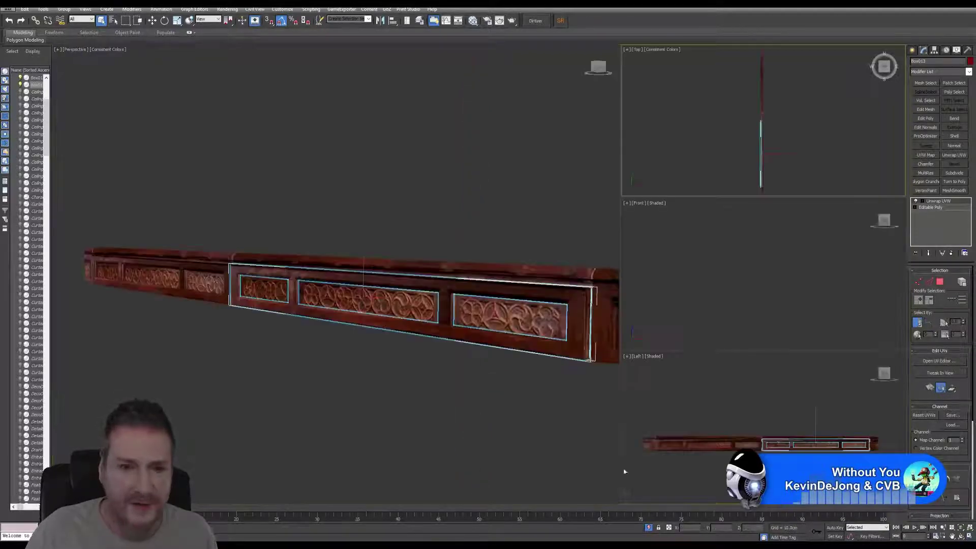
middle_click_drag(508, 438, 483, 405, "alt")
left_click(494, 240)
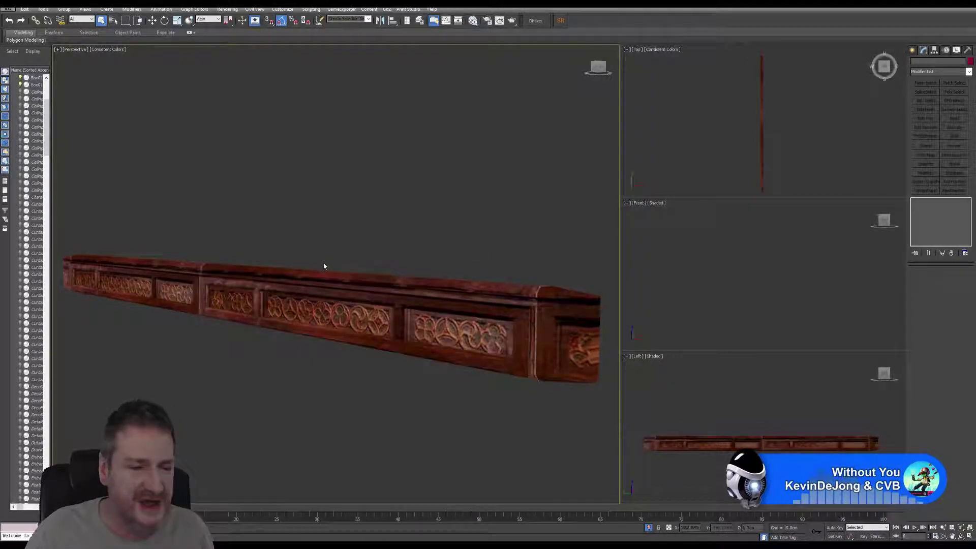
- End the isolation and bring the whole railing structure with its posts and base into the perspective view
left_click(44, 10)
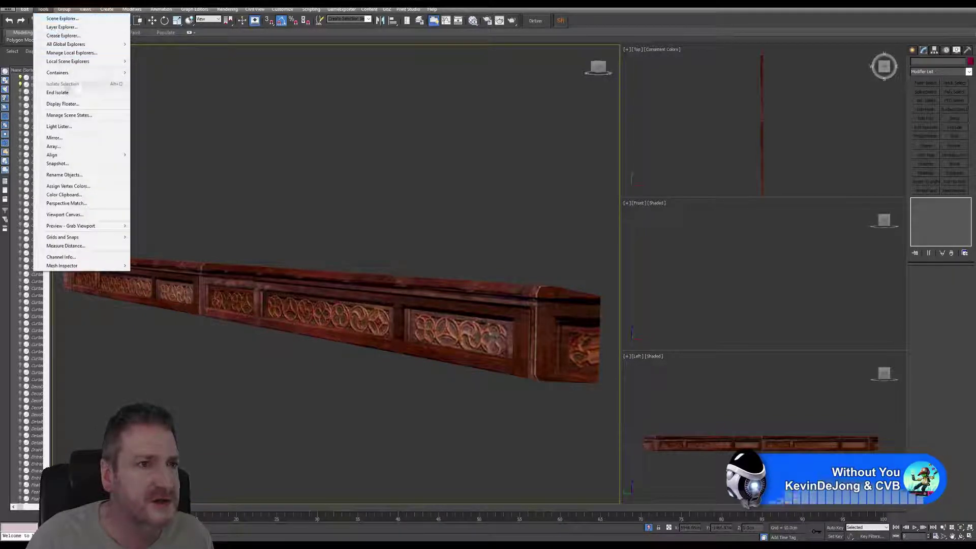
left_click(72, 92)
middle_click_drag(270, 248, 355, 326)
scroll(355, 328, "down", 3)
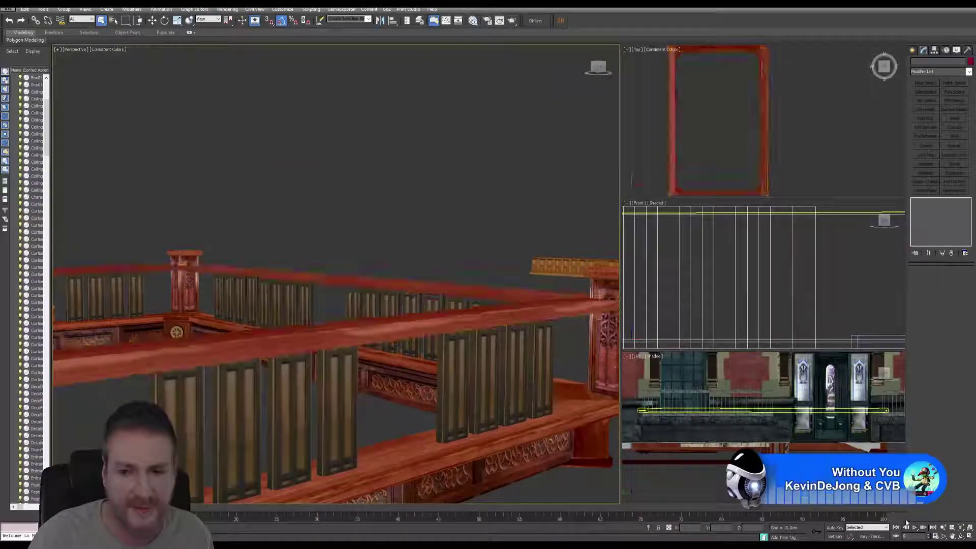
middle_click_drag(355, 328, 240, 215, "alt")
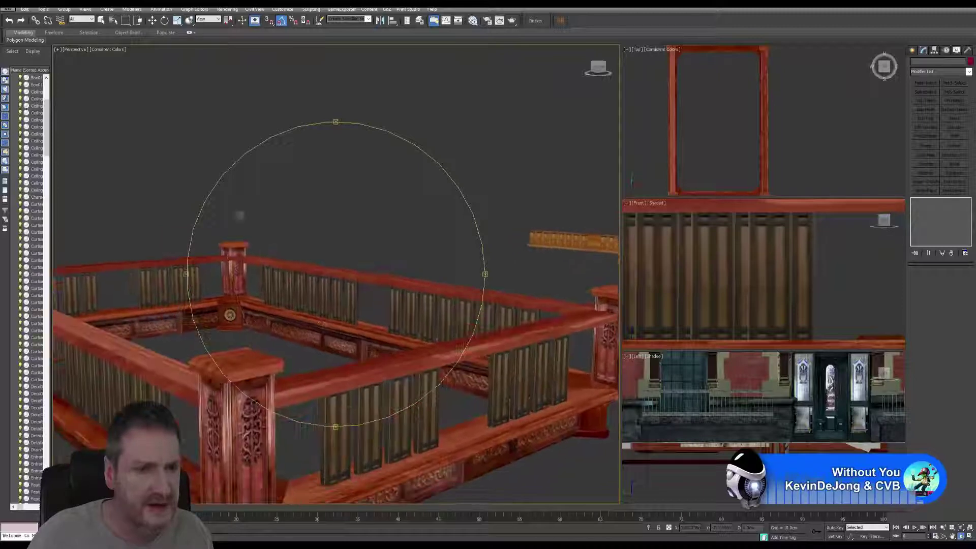
- Select the long base run, its two carved panel sections and the remaining rectangular base frame, and isolate them
left_click(103, 21)
left_click(310, 330)
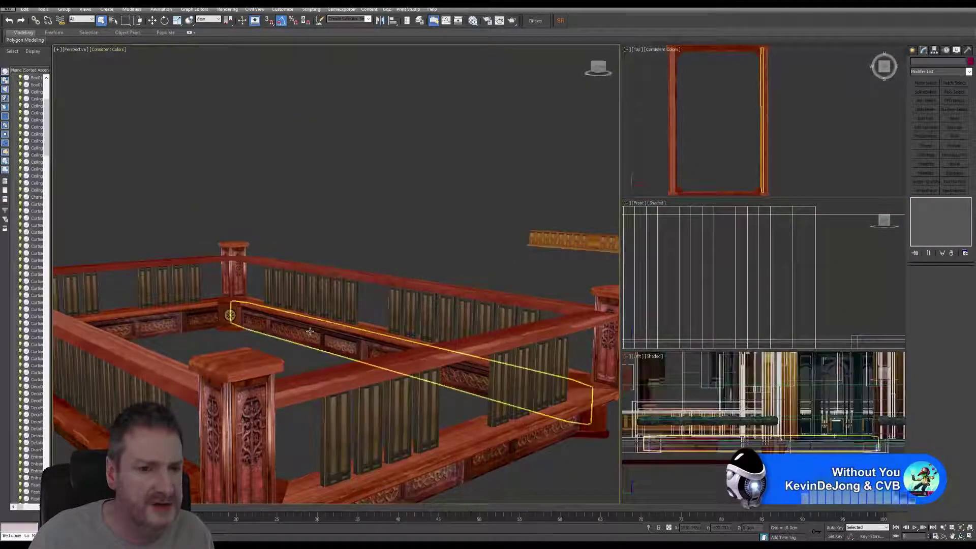
left_click(311, 331)
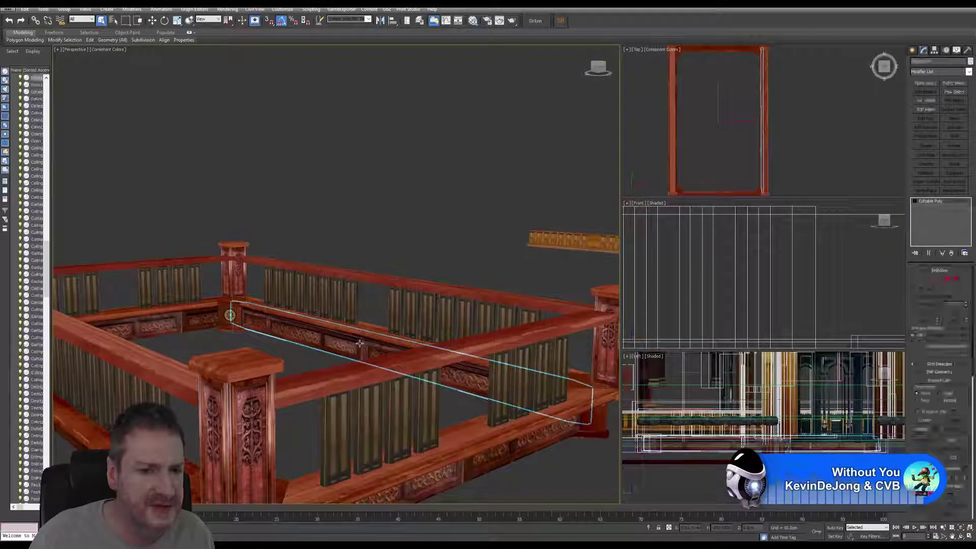
left_click(320, 335, "ctrl")
left_click(371, 347, "ctrl")
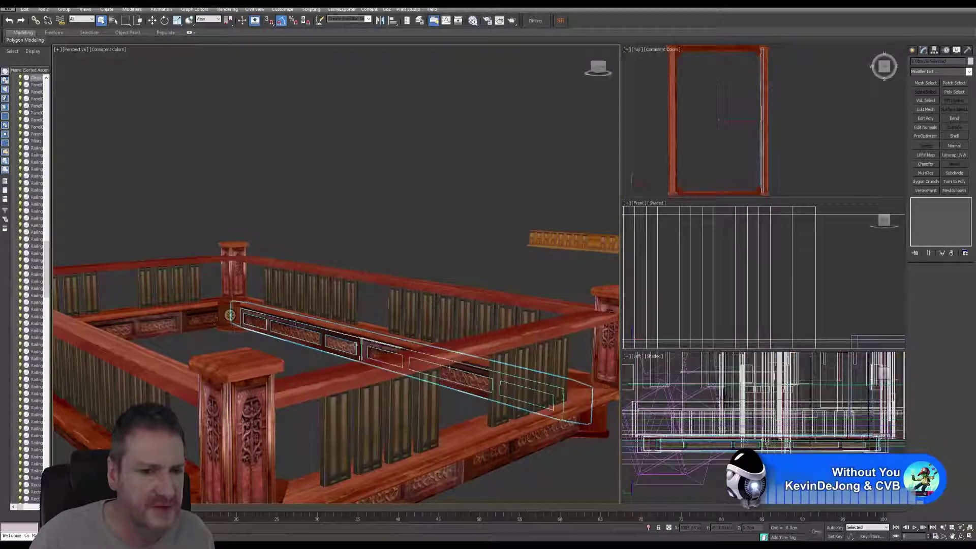
left_click(184, 321, "ctrl")
left_click(43, 9)
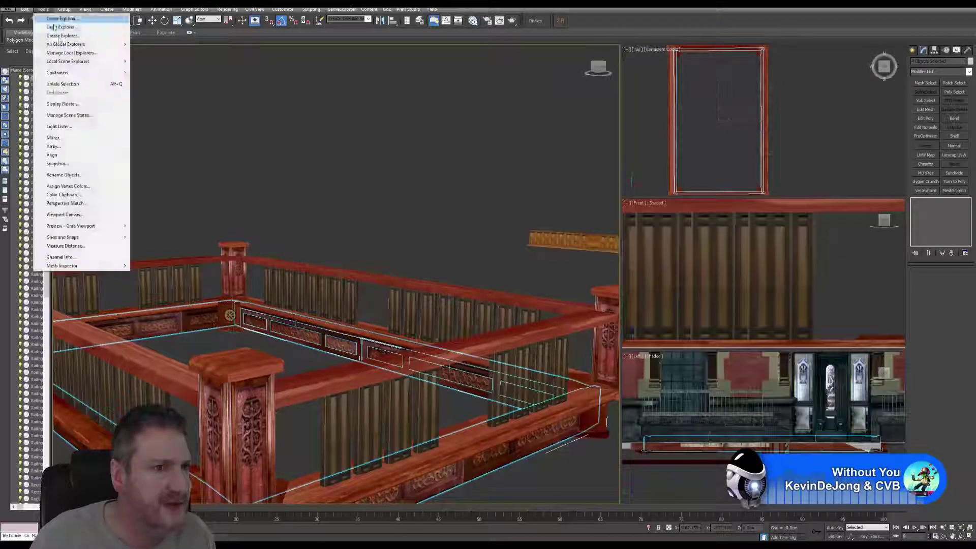
left_click(56, 77)
middle_click_drag(332, 262, 321, 292)
scroll(368, 299, "up", 5)
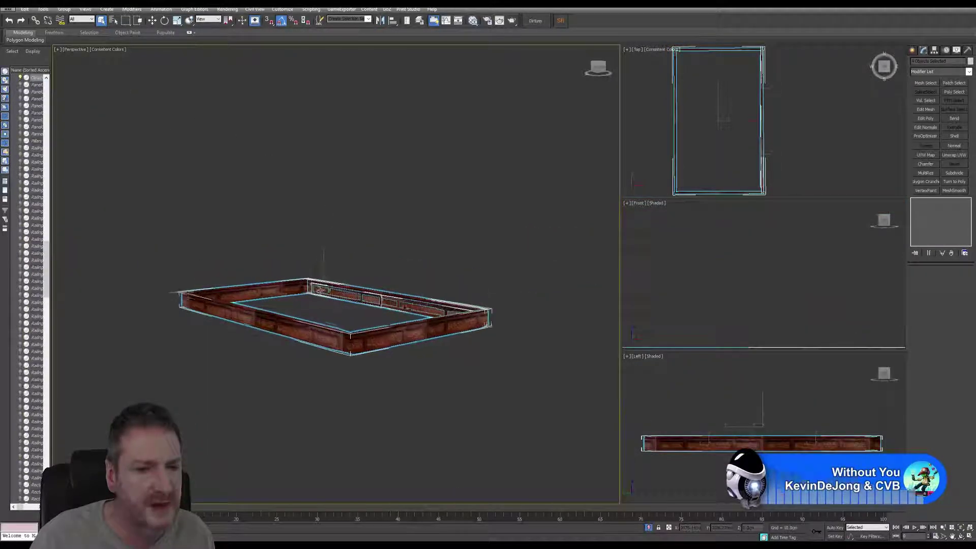
scroll(337, 342, "up", 3)
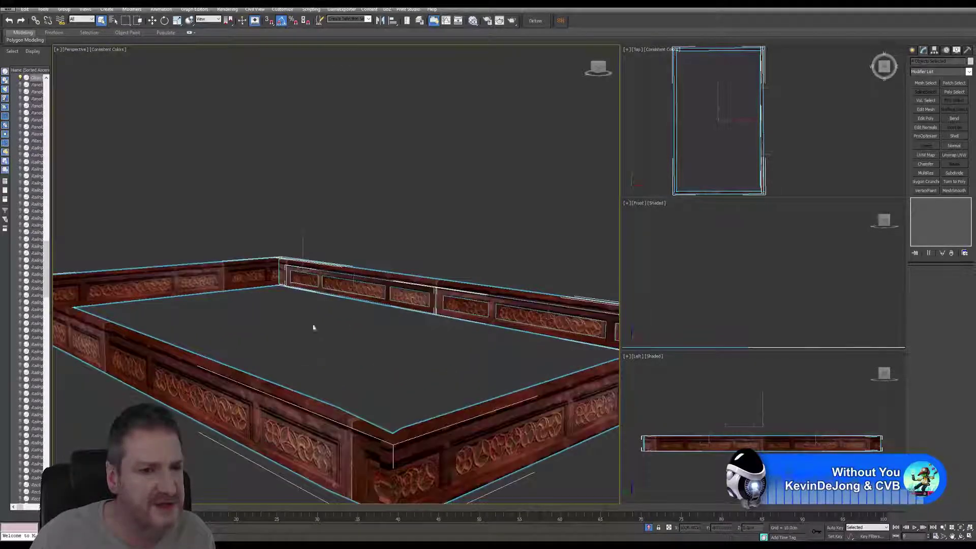
- Clone the two remapped carved panel sections as copies from their long side into the middle of the rectangular frame
left_click(365, 329)
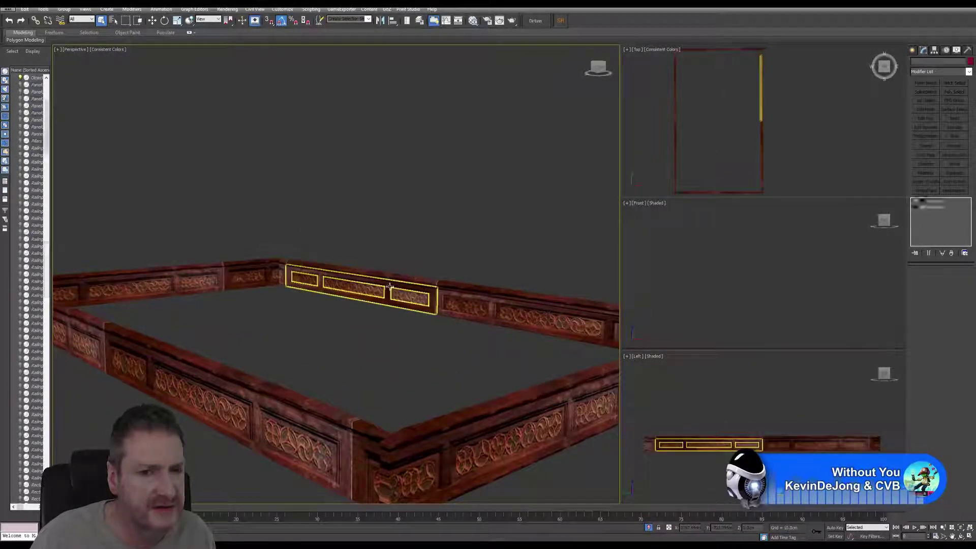
left_click(404, 296)
left_click(492, 305, "ctrl")
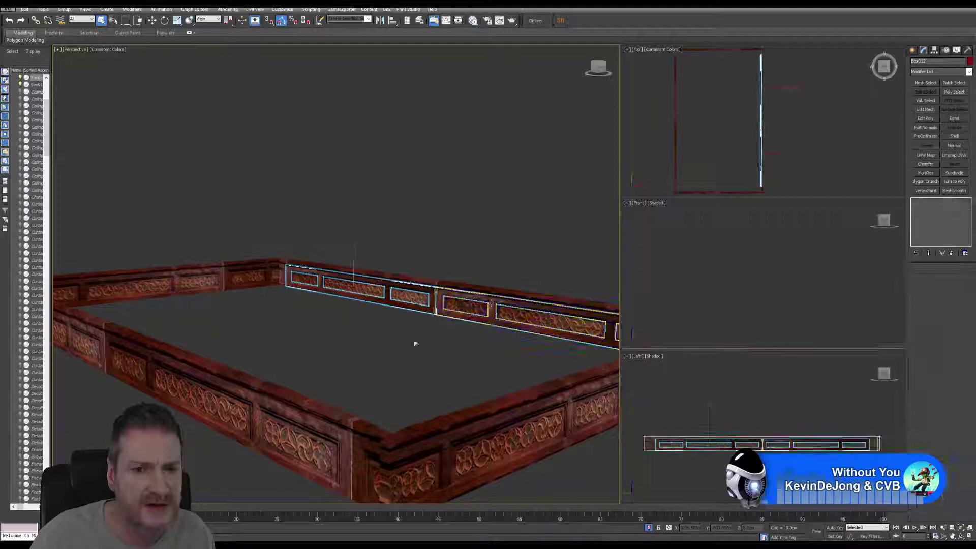
middle_click_drag(413, 342, 615, 411, "alt")
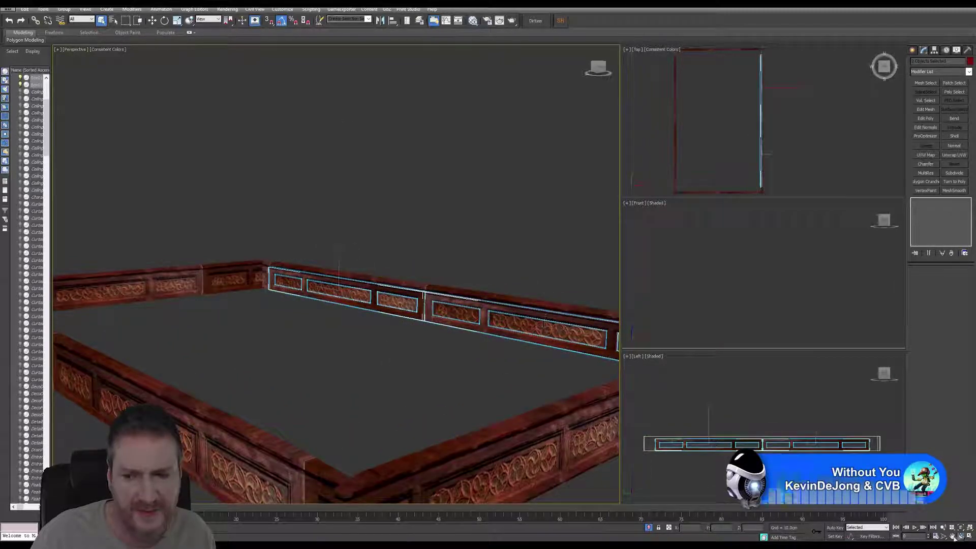
left_click(952, 537)
left_click_drag(365, 366, 305, 358)
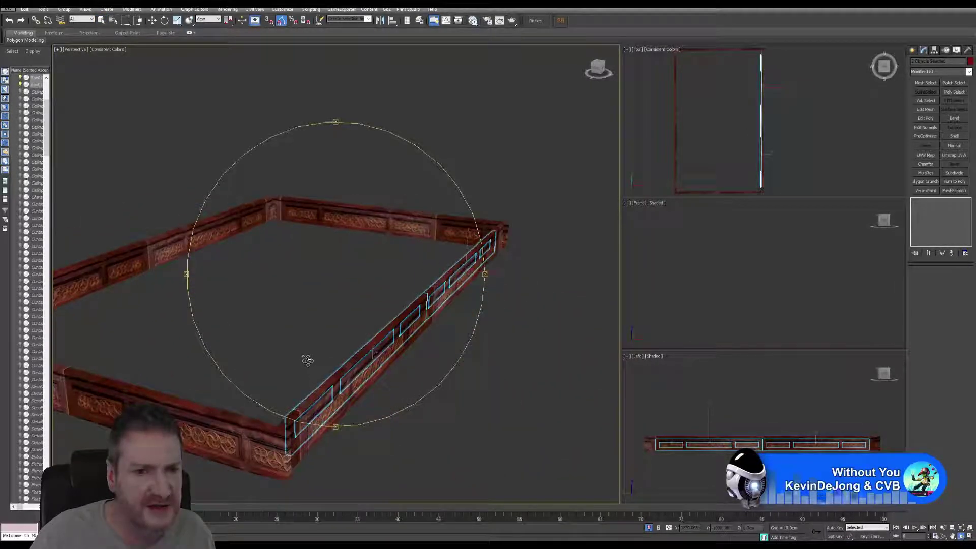
left_click(153, 22)
middle_click_drag(765, 146, 775, 145)
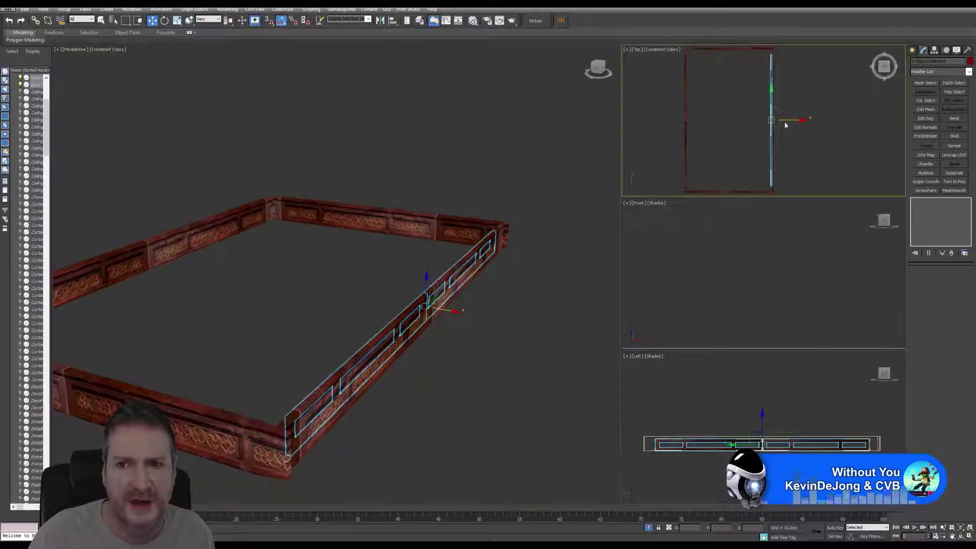
left_click_drag(780, 119, 731, 119)
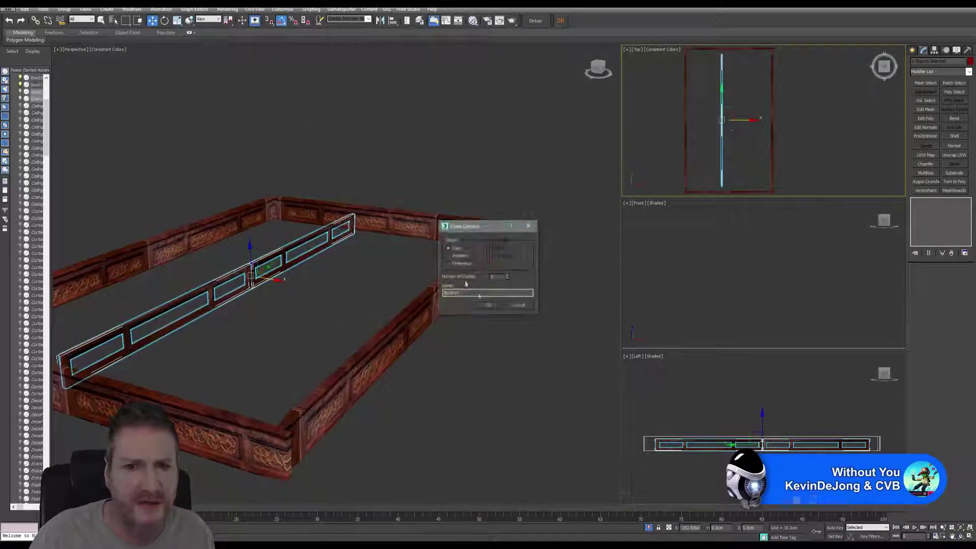
left_click(492, 311)
- Rotate the cloned panels to face the opposite direction and move them across to the opposite long side of the frame
key("e")
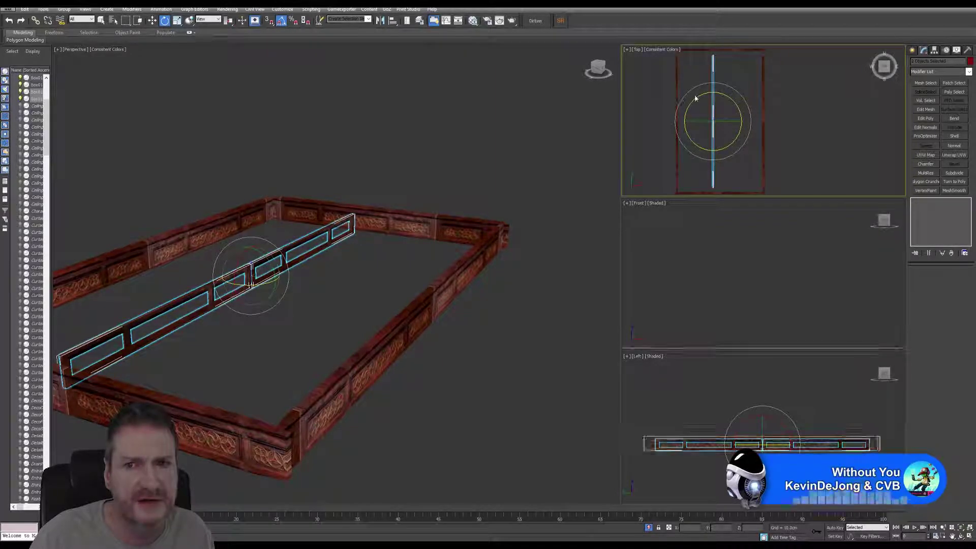
left_click_drag(692, 101, 671, 175)
left_click(152, 21)
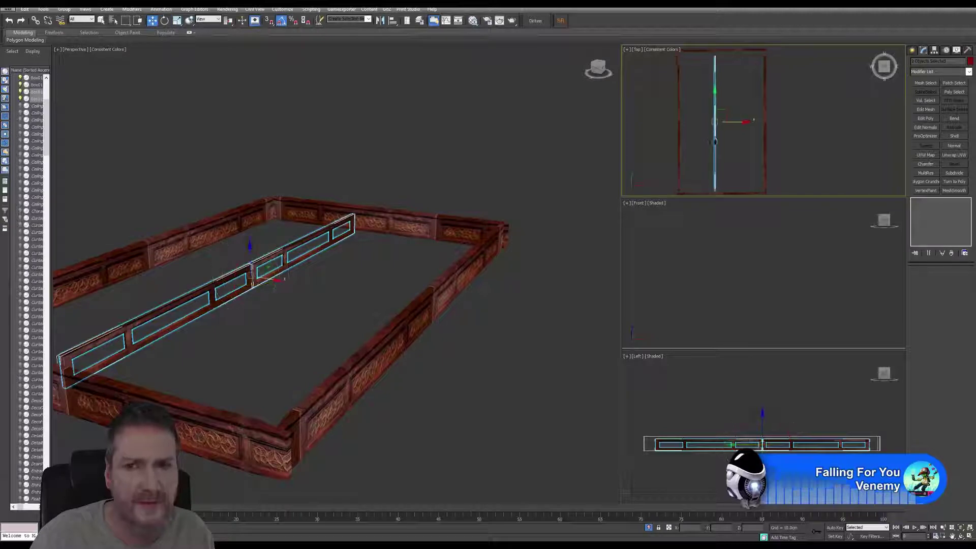
middle_click_drag(727, 127, 738, 127)
left_click_drag(741, 122, 708, 125)
- Nudge the cloned panels outward to seat them against the inner face of the opposite long side, and check the fit in perspective
scroll(708, 126, "up", 5)
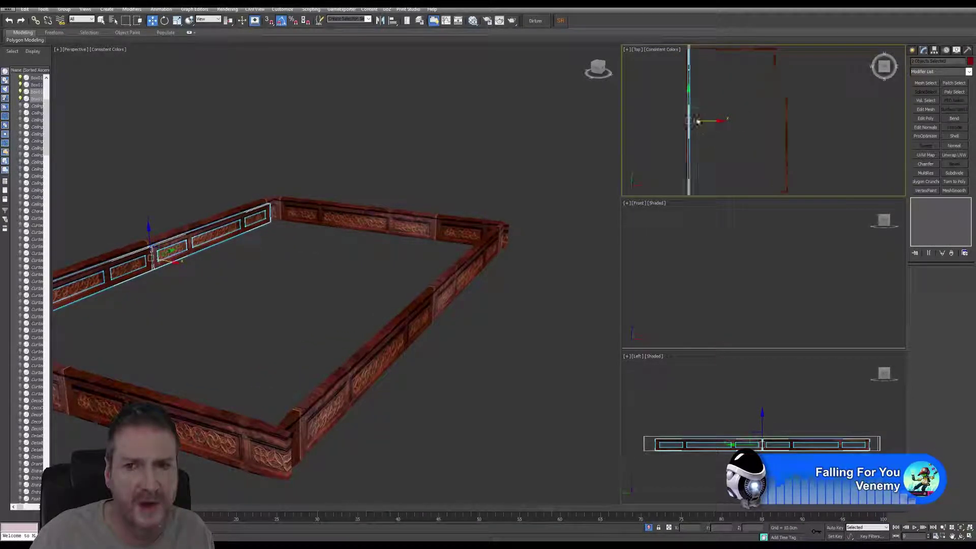
scroll(689, 114, "up", 4)
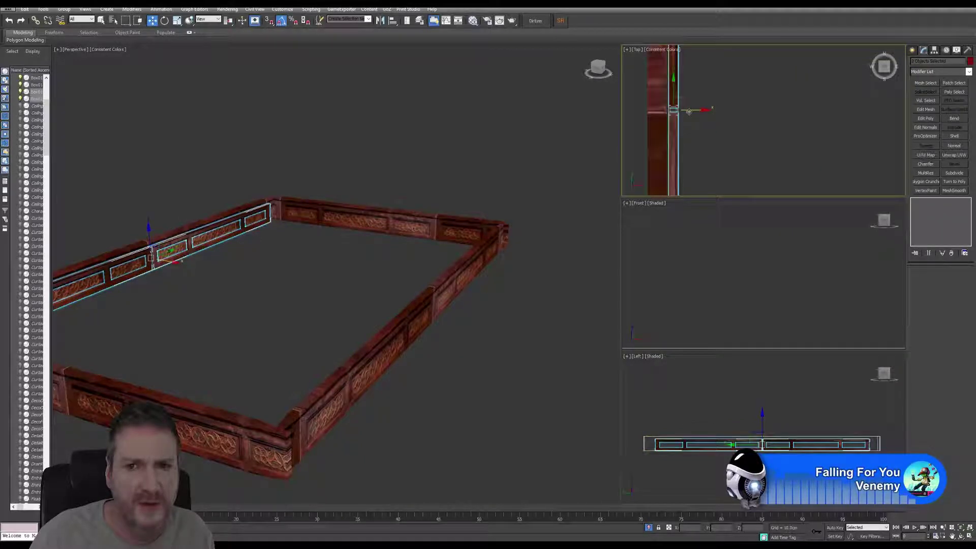
left_click_drag(685, 110, 678, 111)
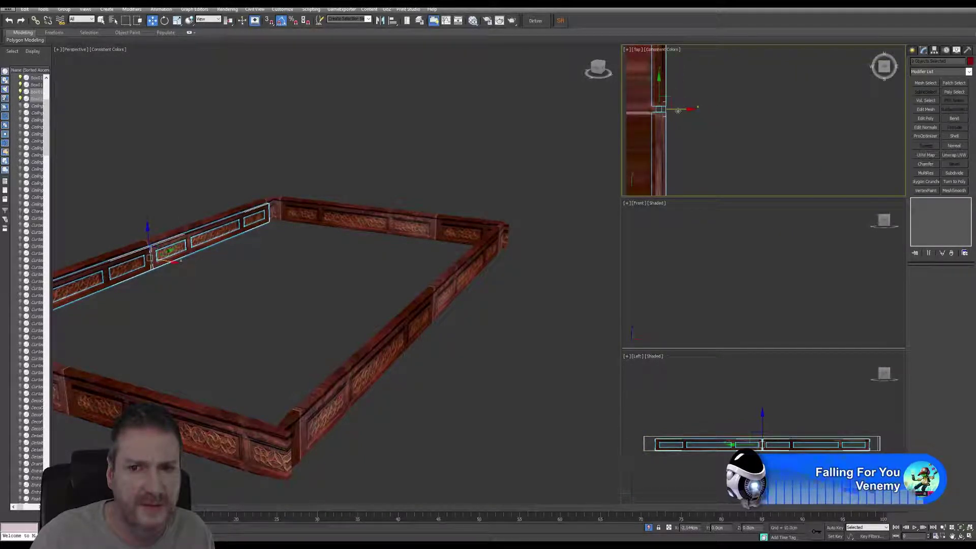
middle_click_drag(229, 303, 355, 318)
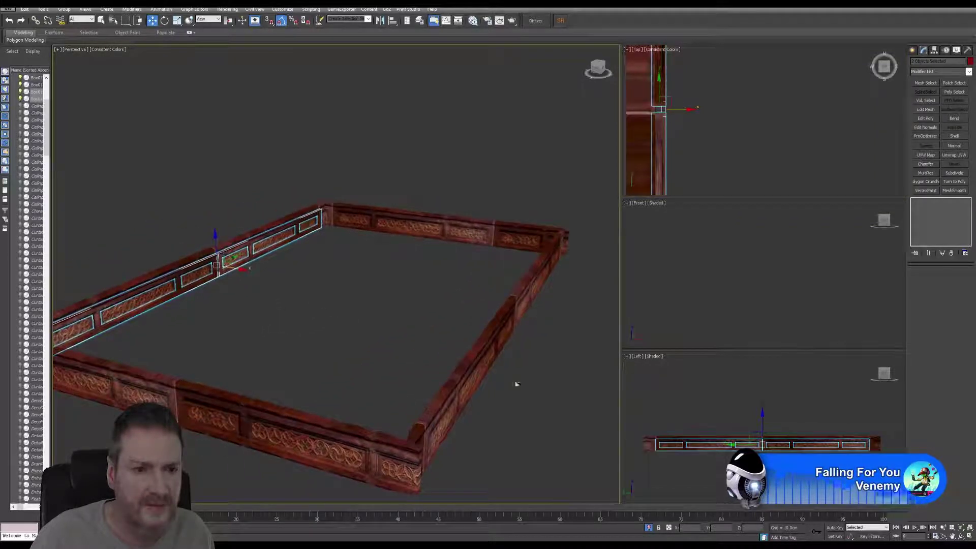
left_click(960, 535)
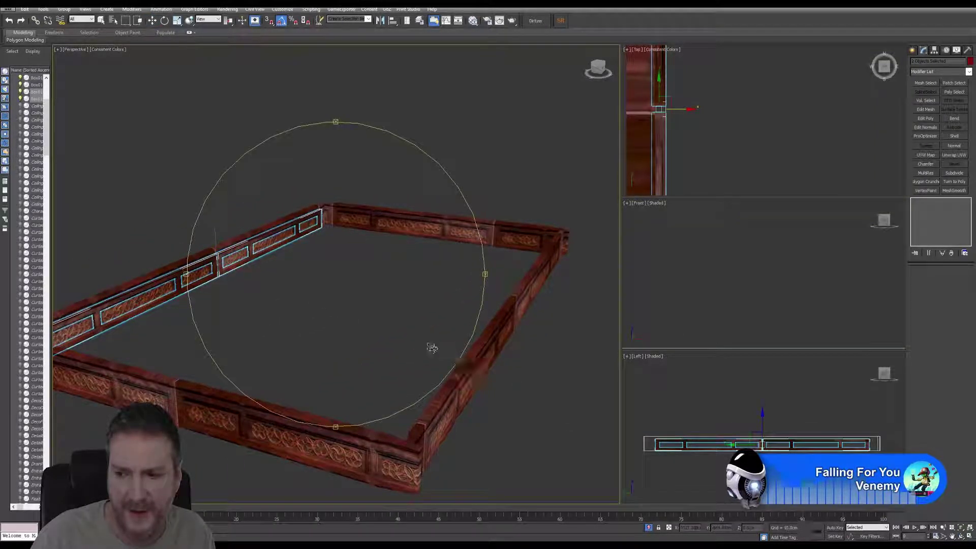
- Clone one carved panel section from the remapped long side as a single copy into the open frame
left_click_drag(338, 279, 389, 282)
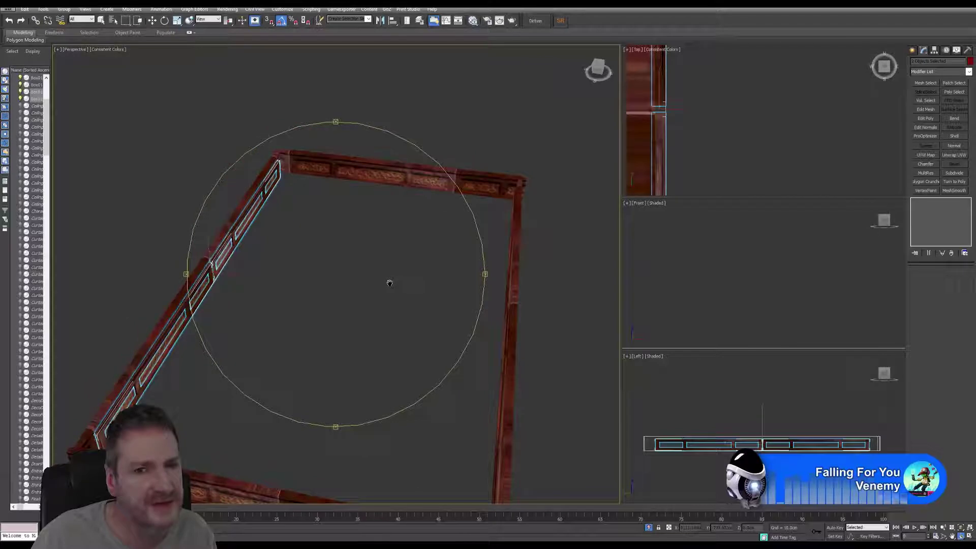
left_click(152, 22)
left_click(270, 246)
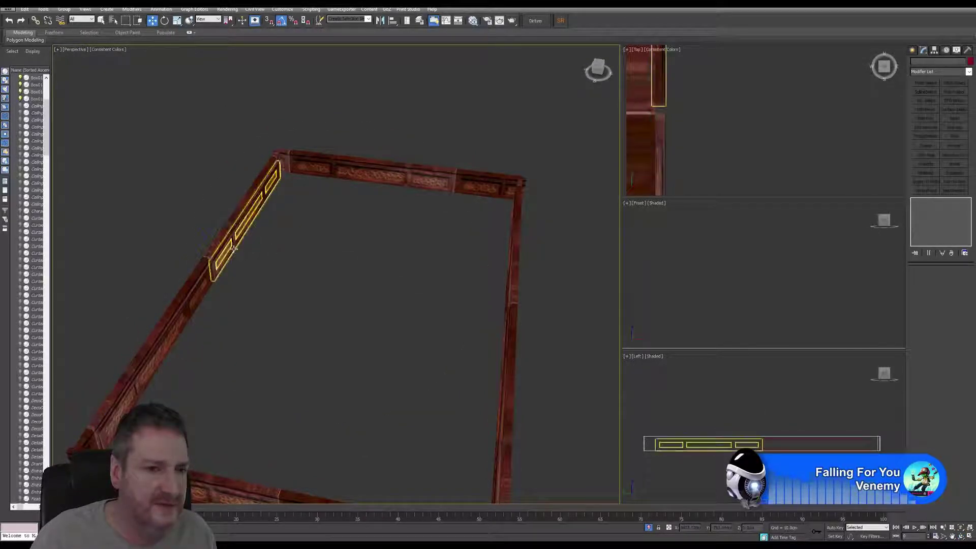
left_click(233, 249)
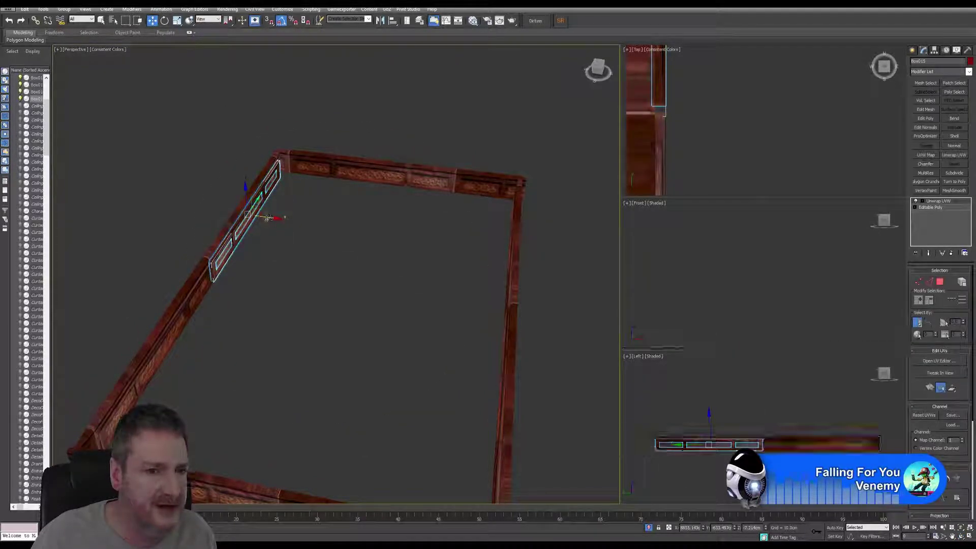
mouse_move(268, 219)
left_mouse_down("shift")
mouse_move(299, 217)
mouse_move(337, 239)
mouse_move(336, 226)
left_mouse_up("shift")
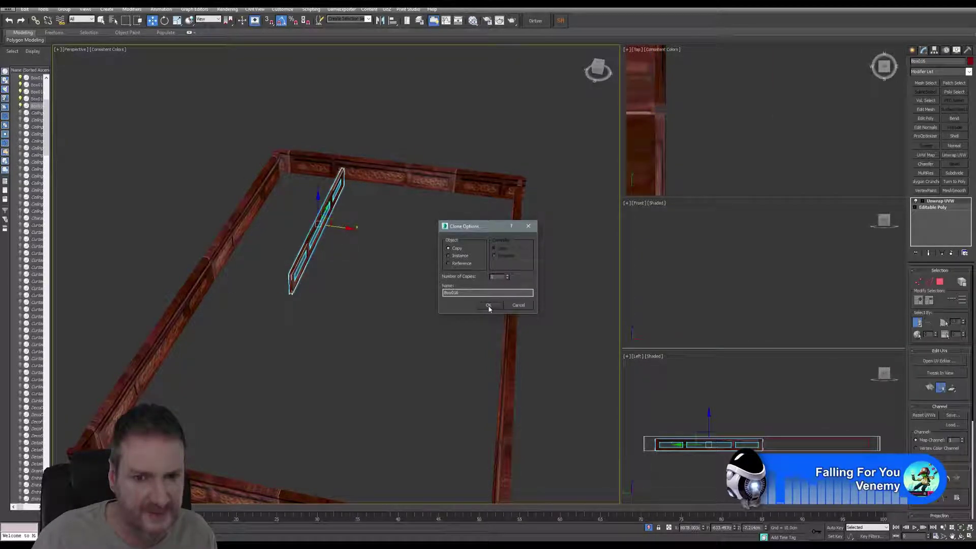
left_click(489, 306)
- Rotate the cloned panel section 90 degrees in the top view so it runs parallel to the frame's short side
key("e")
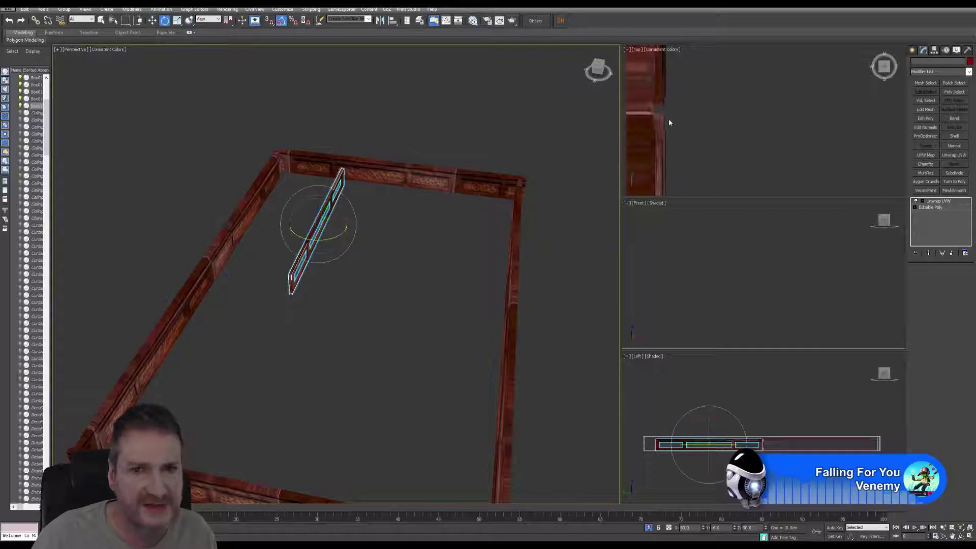
mouse_move(701, 109)
middle_mouse_down()
mouse_move(751, 148)
mouse_move(761, 143)
mouse_move(733, 166)
middle_mouse_up()
scroll(761, 143, "down", 3)
scroll(756, 148, "down", 2)
middle_click_drag(769, 131, 732, 173)
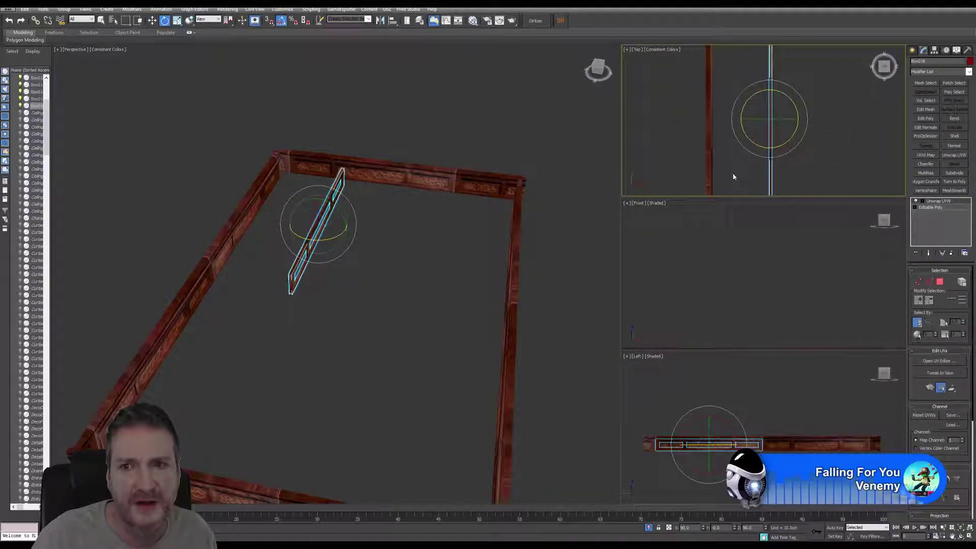
scroll(733, 171, "down", 2)
middle_click_drag(806, 119, 794, 106)
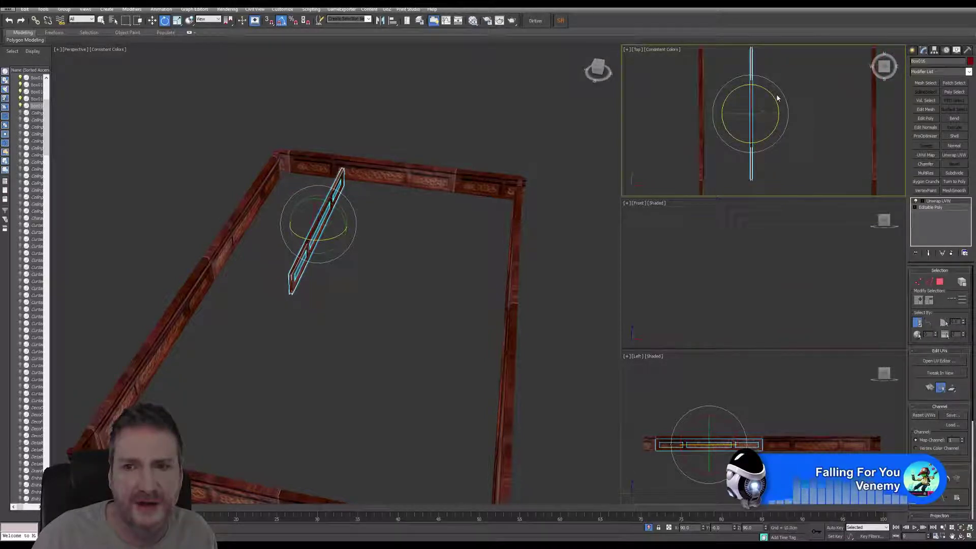
left_click_drag(771, 95, 800, 113)
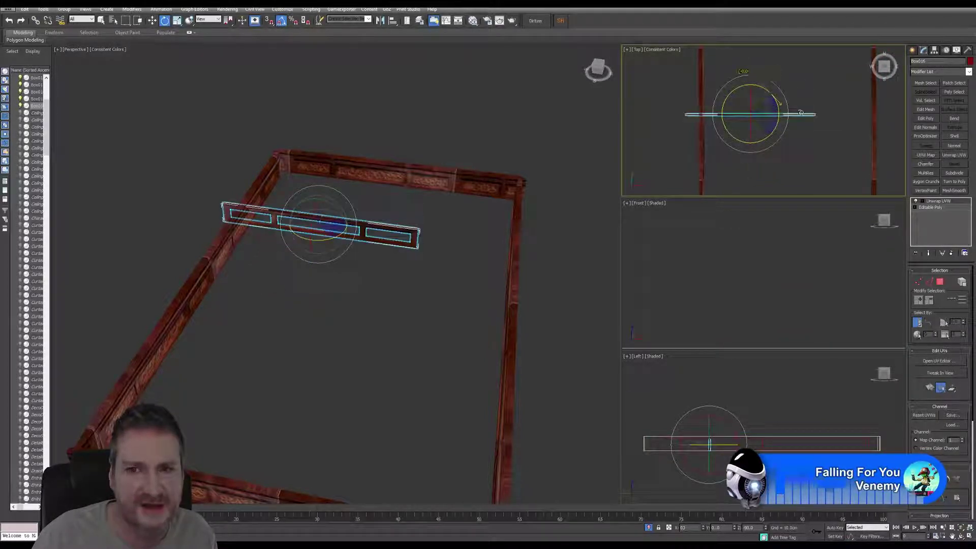
- Move the cloned panel close to the far short side and slide it sideways so it clears the adjoining long side
key("w")
middle_click_drag(763, 133, 751, 139)
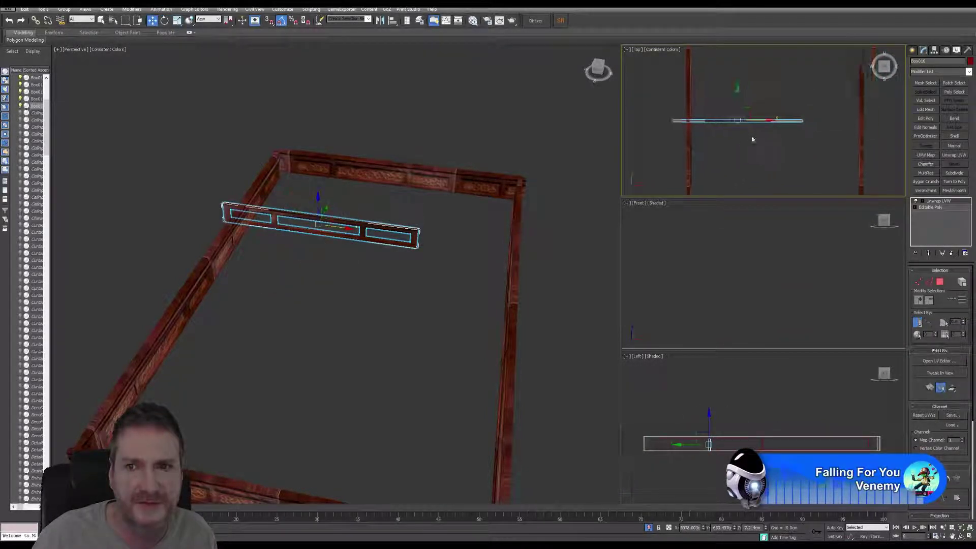
left_click_drag(739, 103, 740, 40)
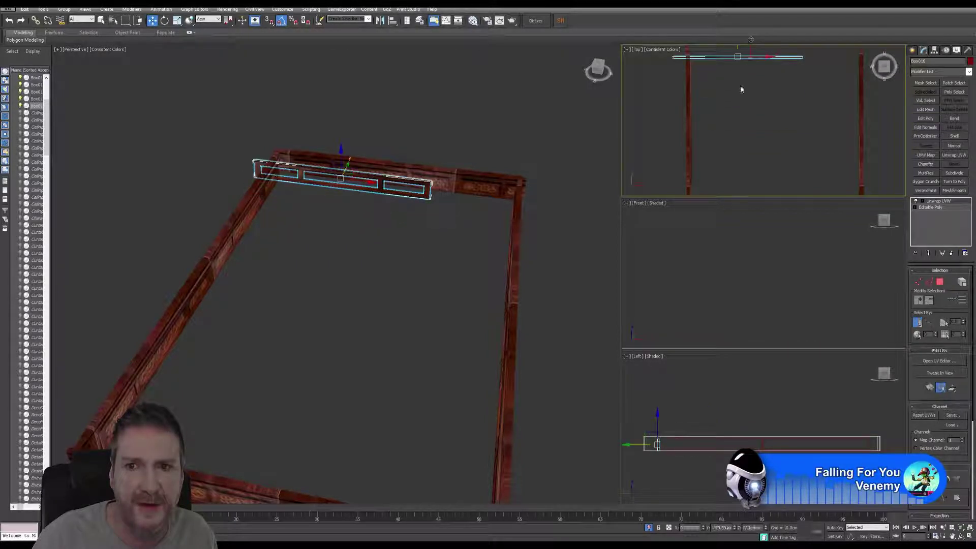
middle_click_drag(740, 89, 725, 142)
scroll(721, 100, "up", 2)
scroll(721, 100, "up", 2)
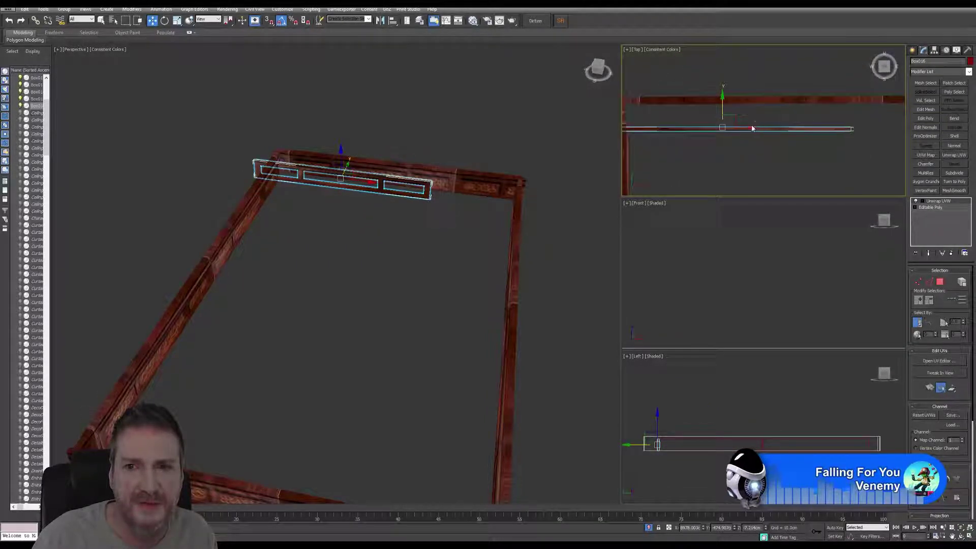
left_click_drag(743, 128, 782, 131)
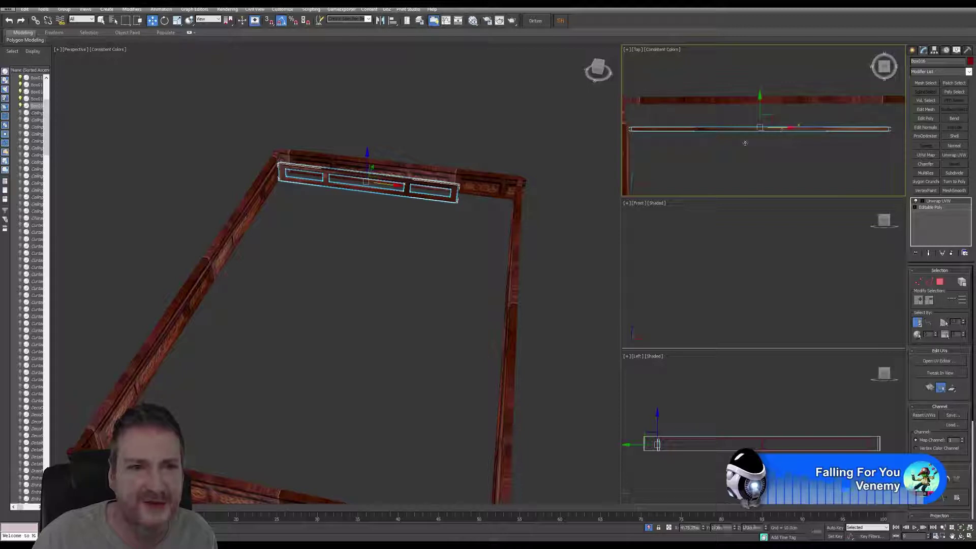
- Shift the cloned panel slightly away from the corner and seat it against the inner face of the short side
middle_click_drag(353, 240, 399, 370)
scroll(362, 237, "up", 4)
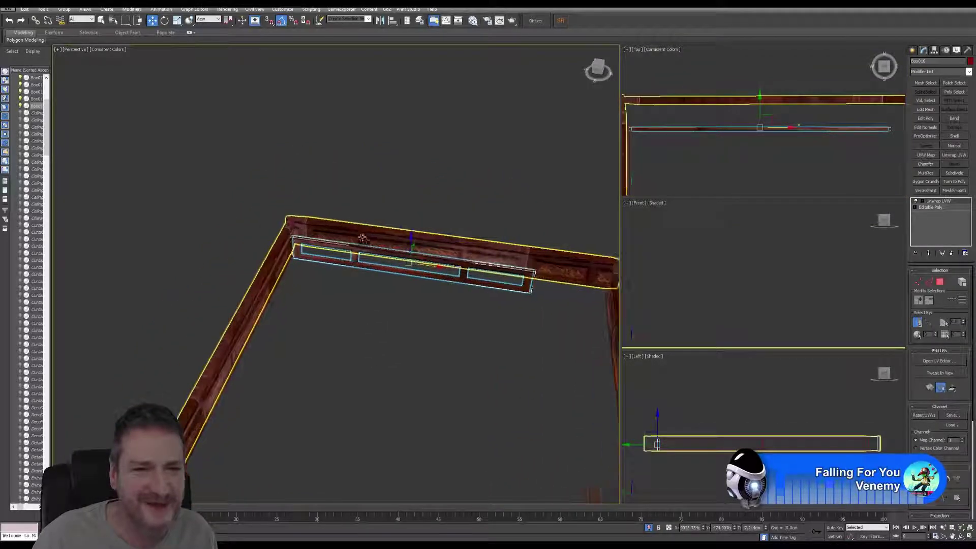
scroll(377, 258, "up", 4)
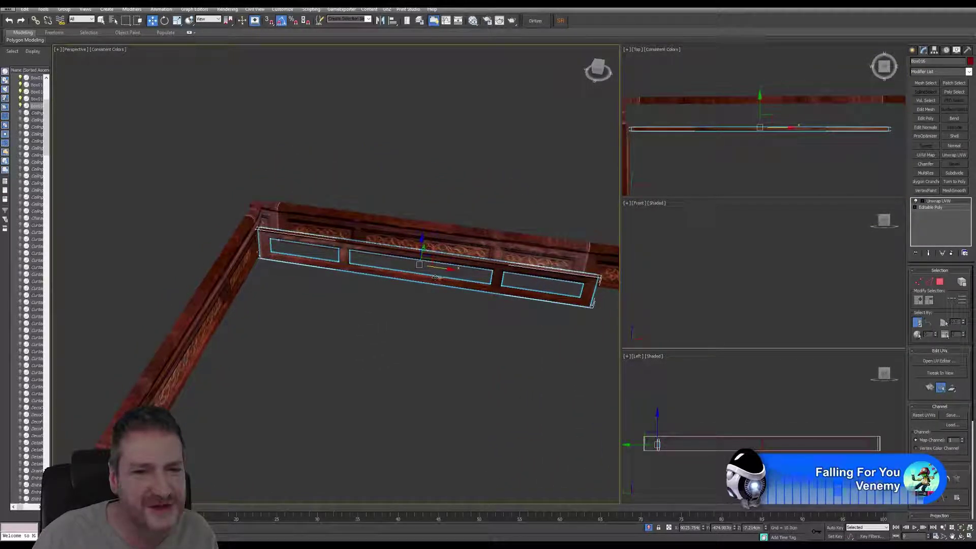
left_click_drag(443, 270, 455, 273)
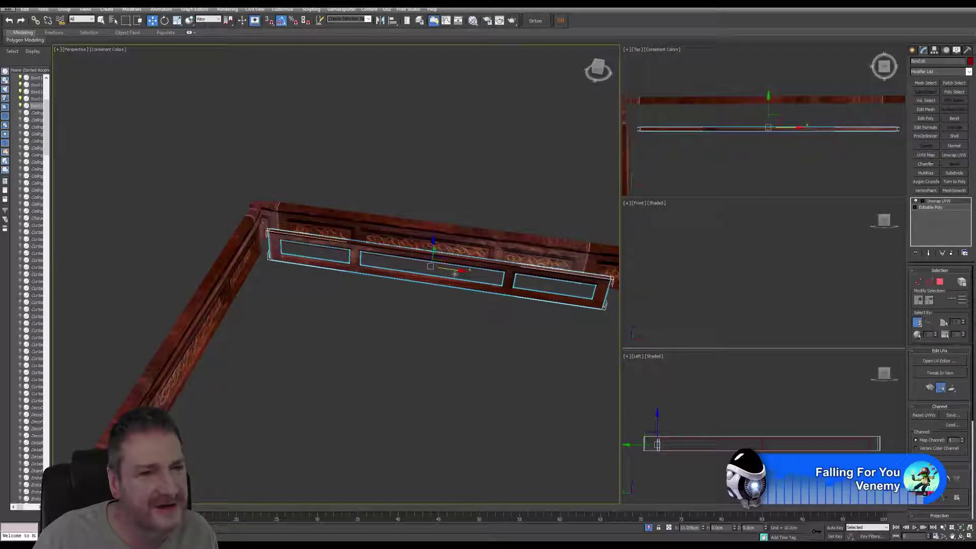
middle_click_drag(706, 142, 709, 144)
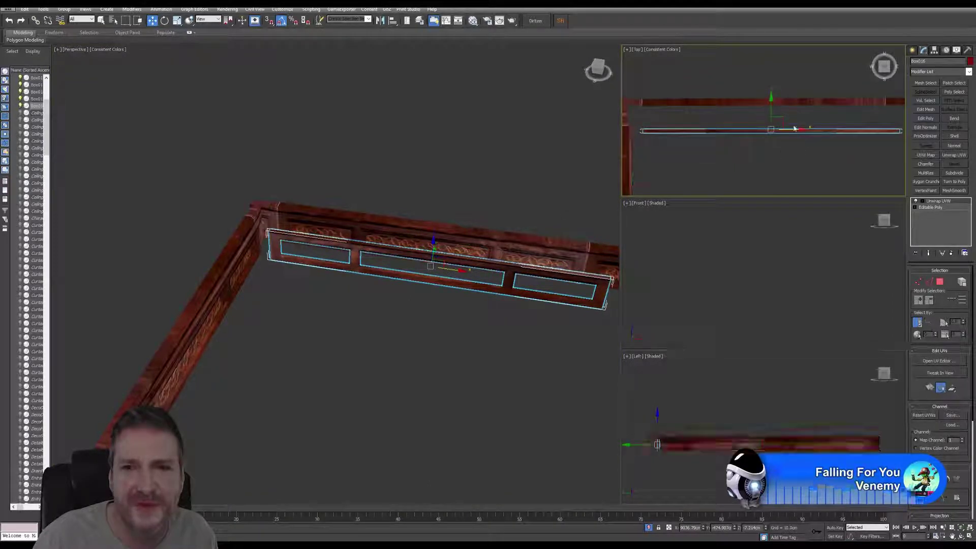
left_click_drag(772, 106, 773, 89)
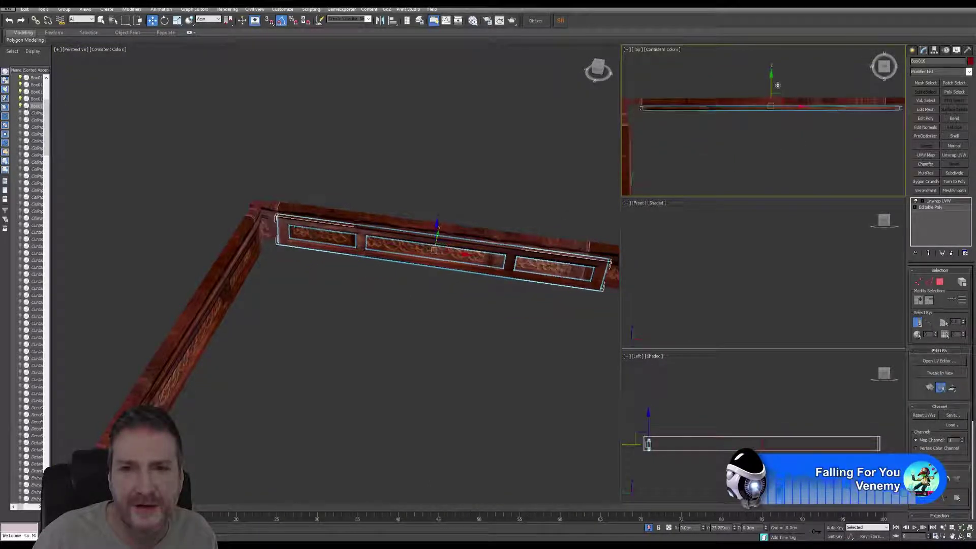
scroll(779, 111, "up", 5)
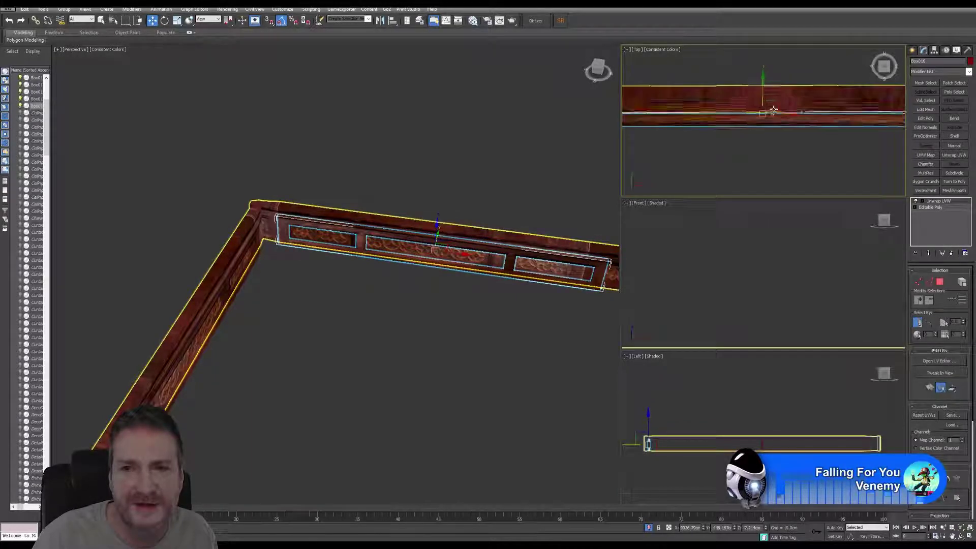
left_click_drag(759, 98, 763, 96)
left_click_drag(765, 93, 757, 98)
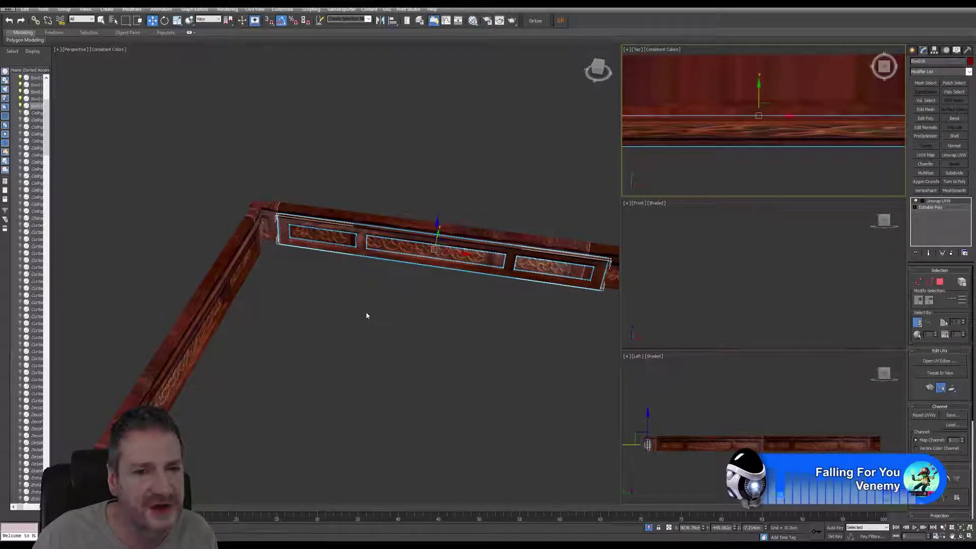
- Scale down the cloned panel's length to fit the three-panel section of the short side behind it
middle_click_drag(430, 302, 432, 303)
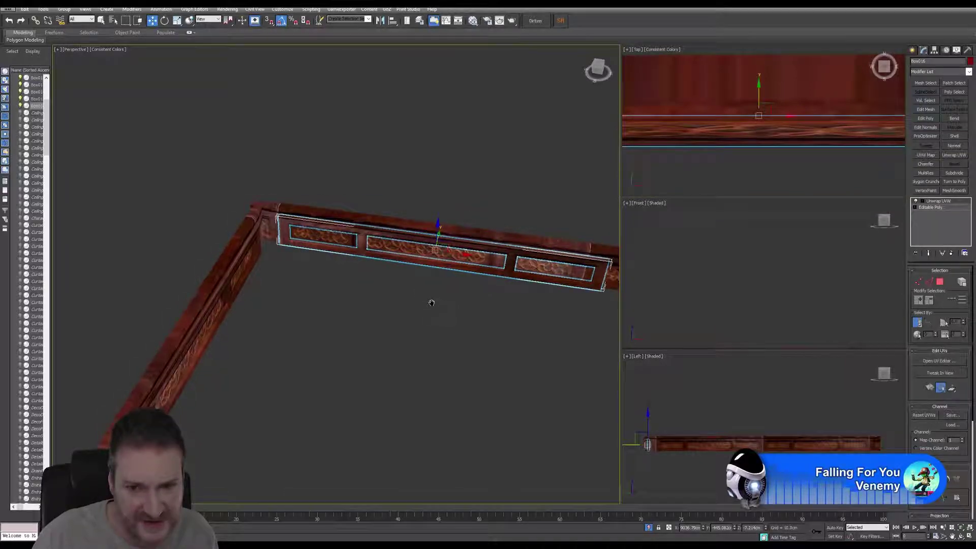
left_click(961, 536)
left_click_drag(426, 294, 184, 249)
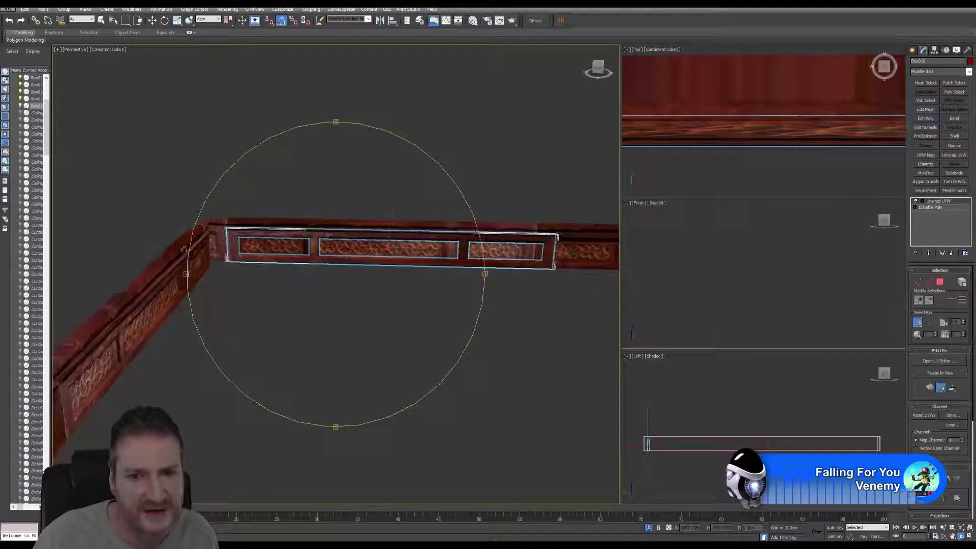
middle_click_drag(371, 256, 224, 260)
left_click_drag(366, 265, 411, 267)
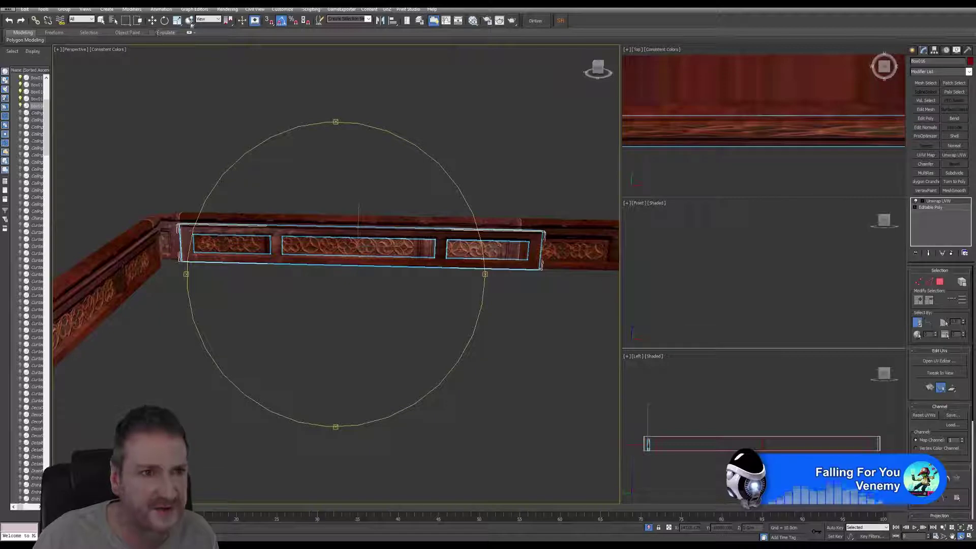
key("r")
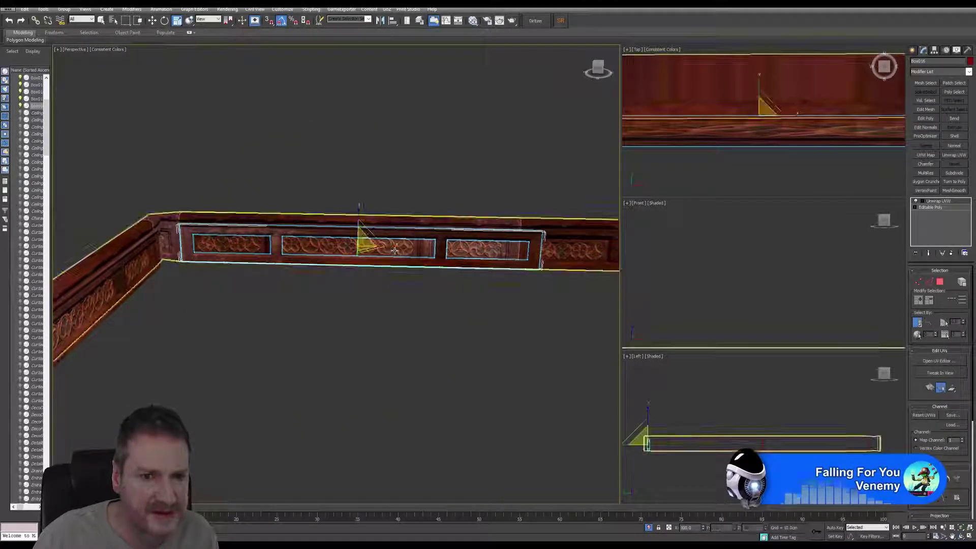
left_click_drag(392, 247, 390, 249)
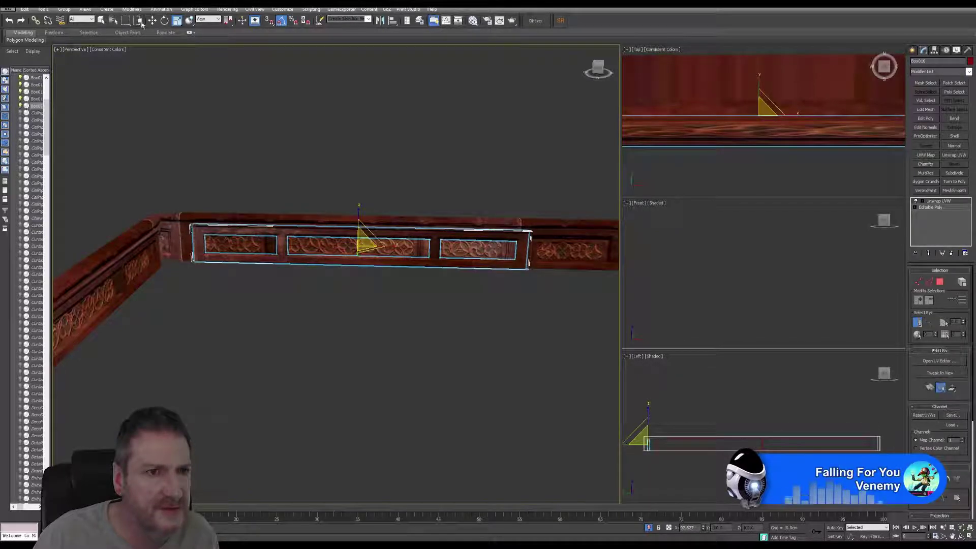
- Rotate the cloned panel 180 degrees to face inward and slide it toward the corner to line up with the carvings behind
key("w")
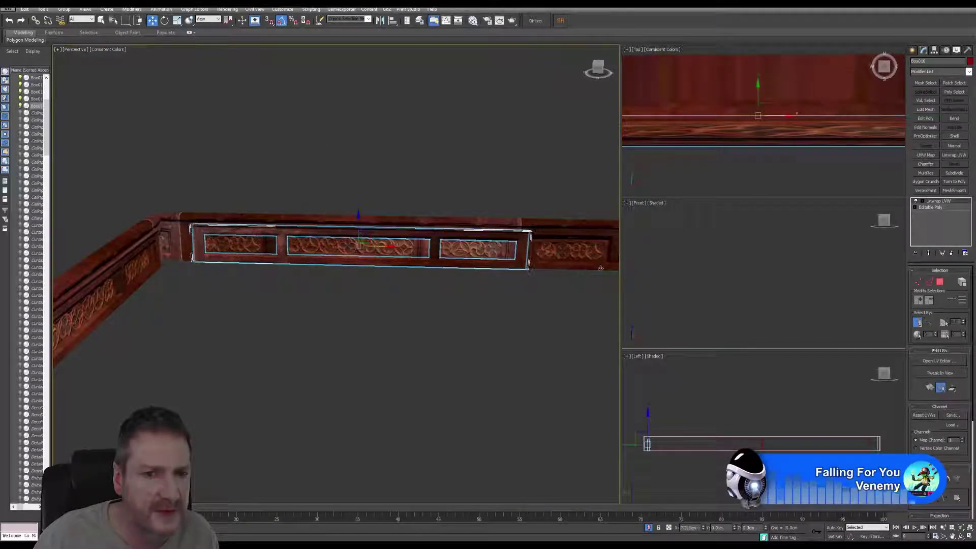
left_click_drag(600, 268, 446, 267)
left_click(165, 22)
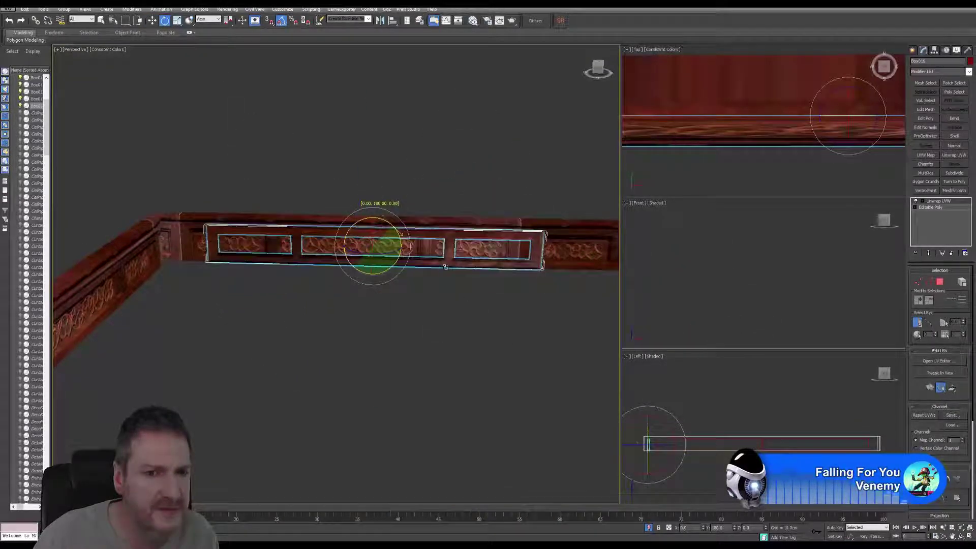
left_click(152, 20)
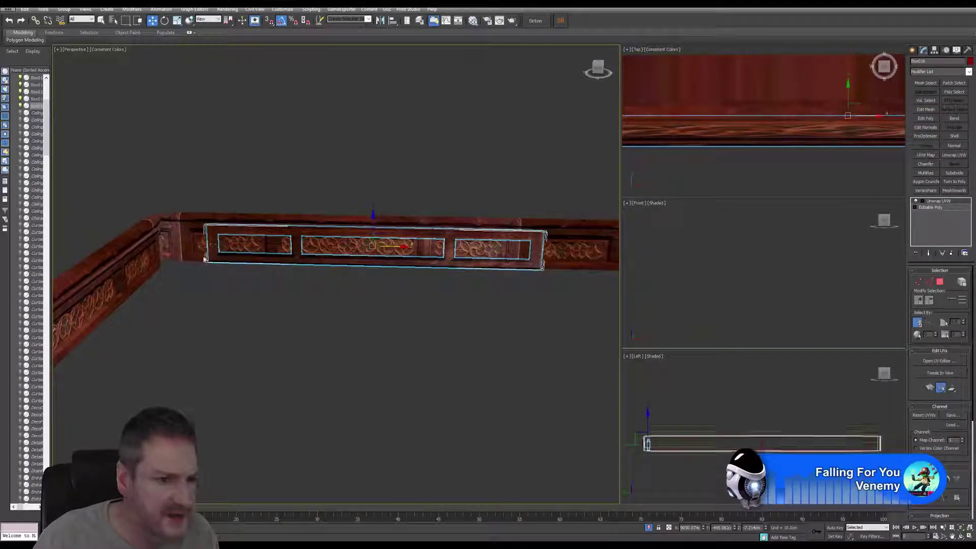
left_click_drag(390, 247, 366, 249)
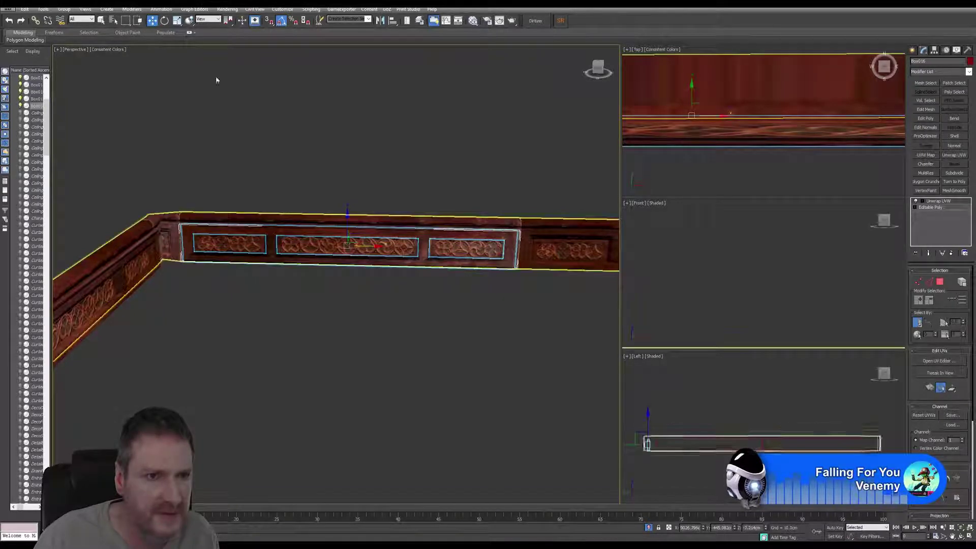
- Stretch the cloned panel slightly along its length so its ends meet the section's edges on the short side
key("r")
left_click_drag(367, 245, 377, 246)
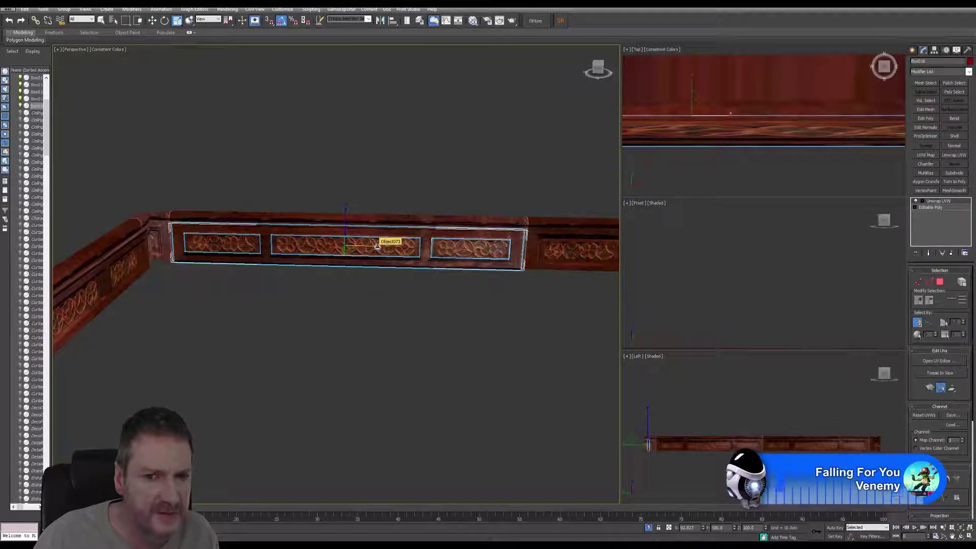
left_click_drag(377, 246, 377, 247)
key("w")
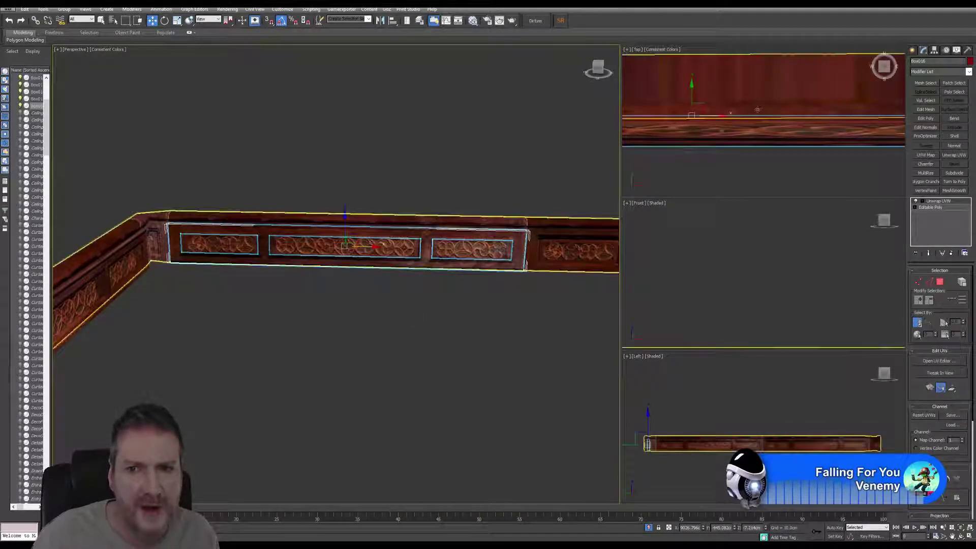
- Nudge the cloned panel outward so it sits closer against the inner face of the short side
left_click(961, 537)
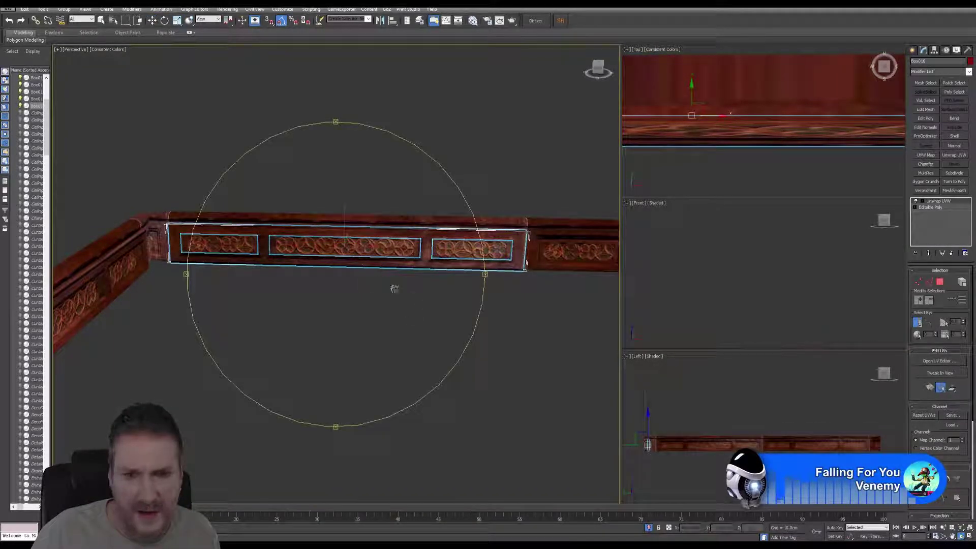
left_click_drag(394, 287, 261, 312)
left_click_drag(391, 270, 389, 273)
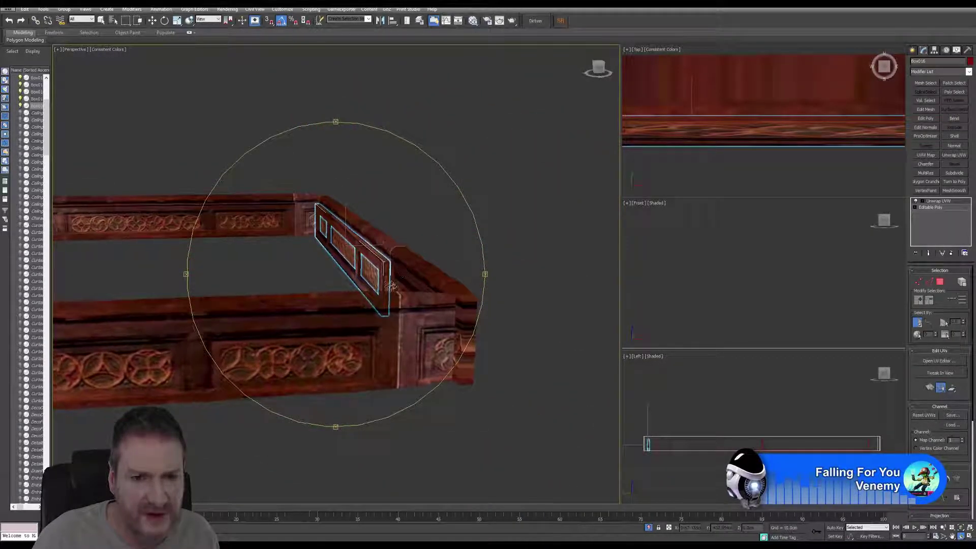
left_click(960, 528)
mouse_move(411, 331)
left_mouse_down()
mouse_move(402, 334)
mouse_move(408, 325)
left_mouse_up()
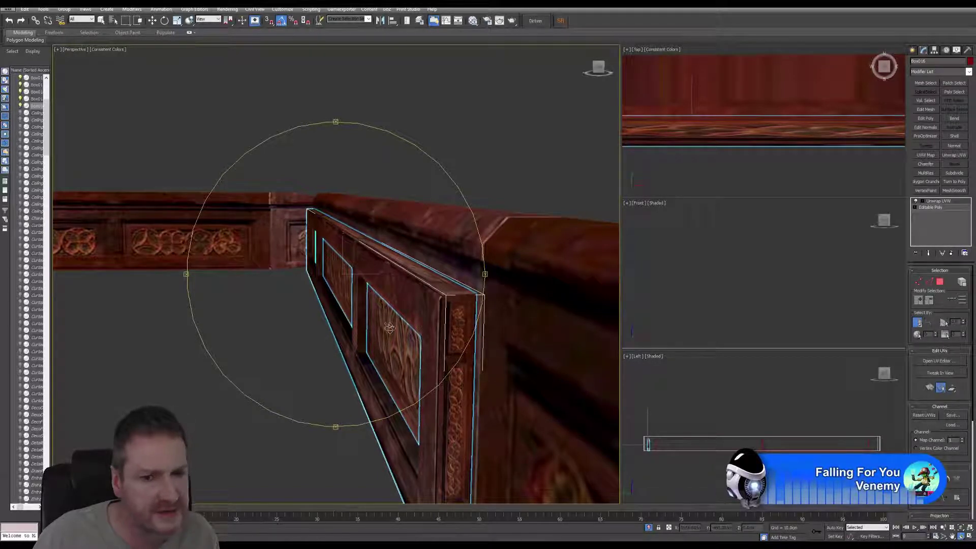
left_click_drag(389, 329, 388, 327)
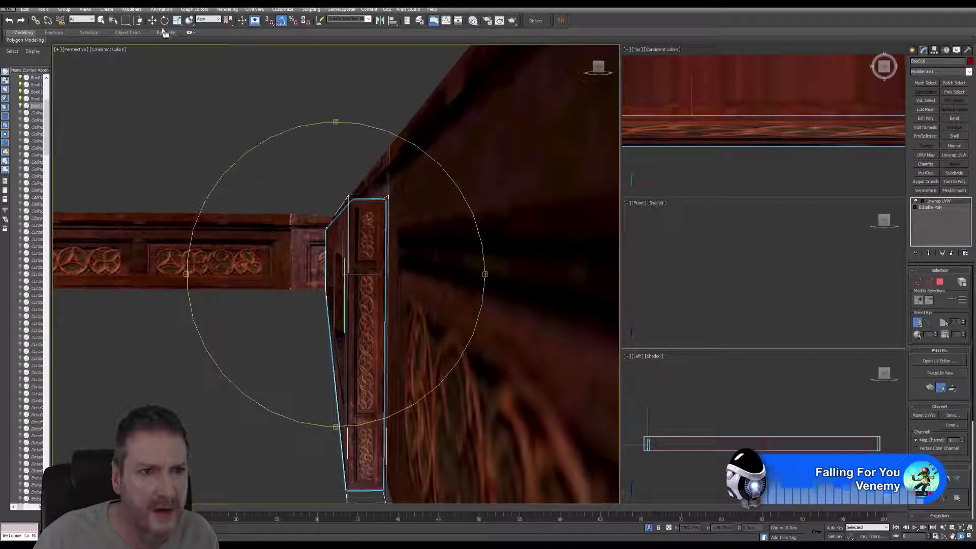
key("w")
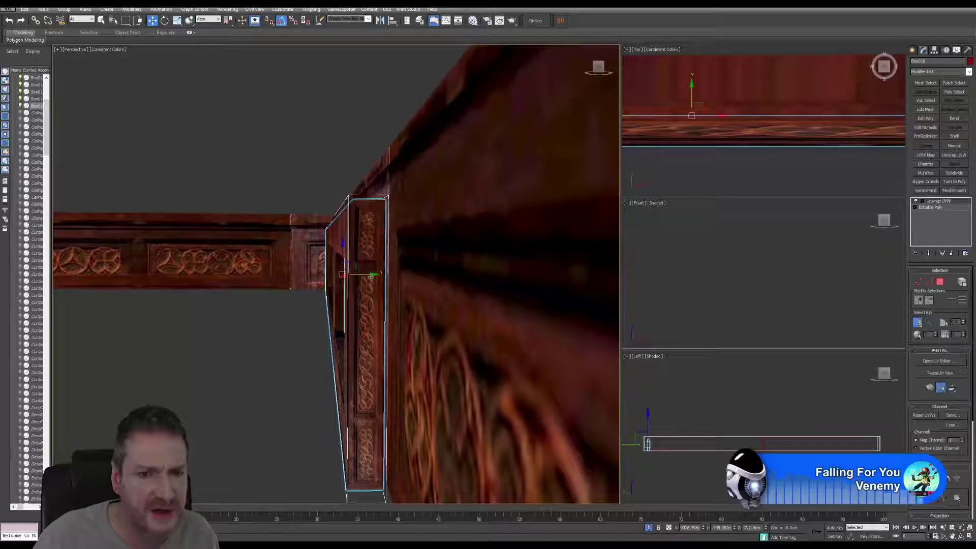
left_click_drag(372, 277, 373, 278)
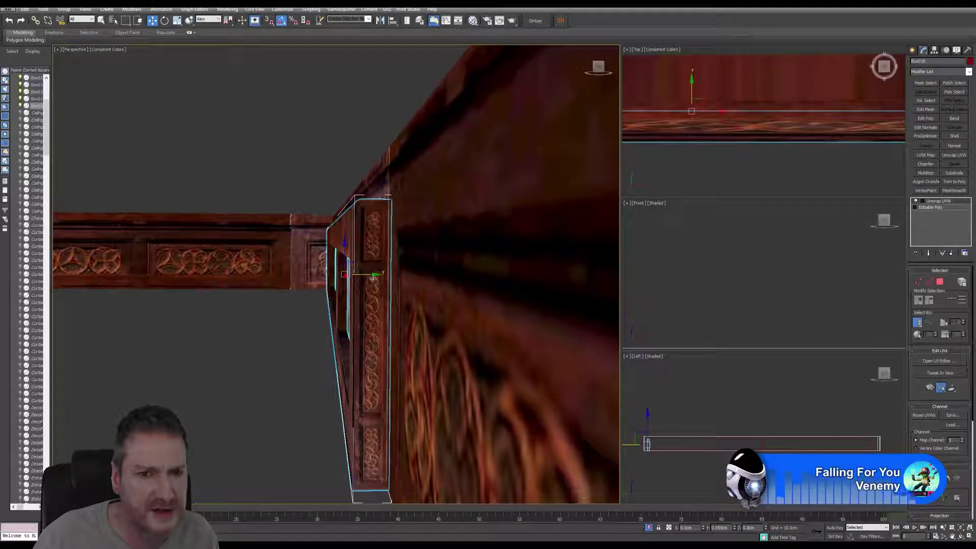
- Clone the fitted panel along the short side so the copy starts at its end and covers the remaining section toward the corner
middle_click_drag(281, 327, 467, 302, "alt")
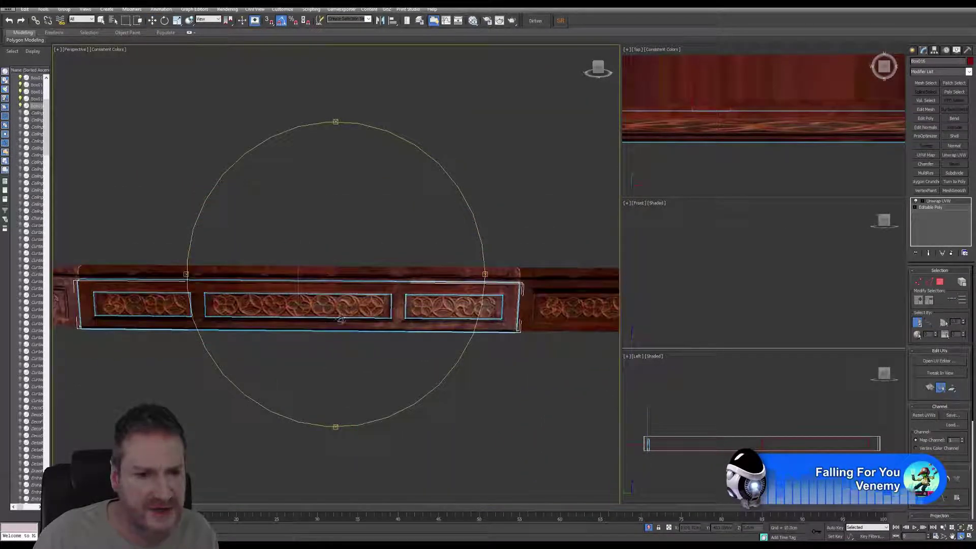
middle_click_drag(341, 320, 316, 316)
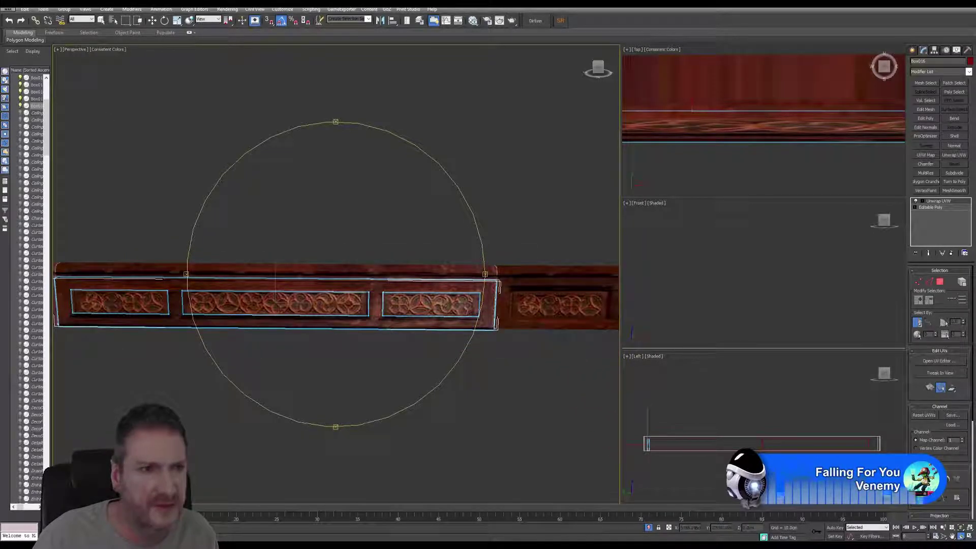
left_click(153, 21)
scroll(386, 326, "down", 2)
middle_click_drag(386, 325, 338, 336)
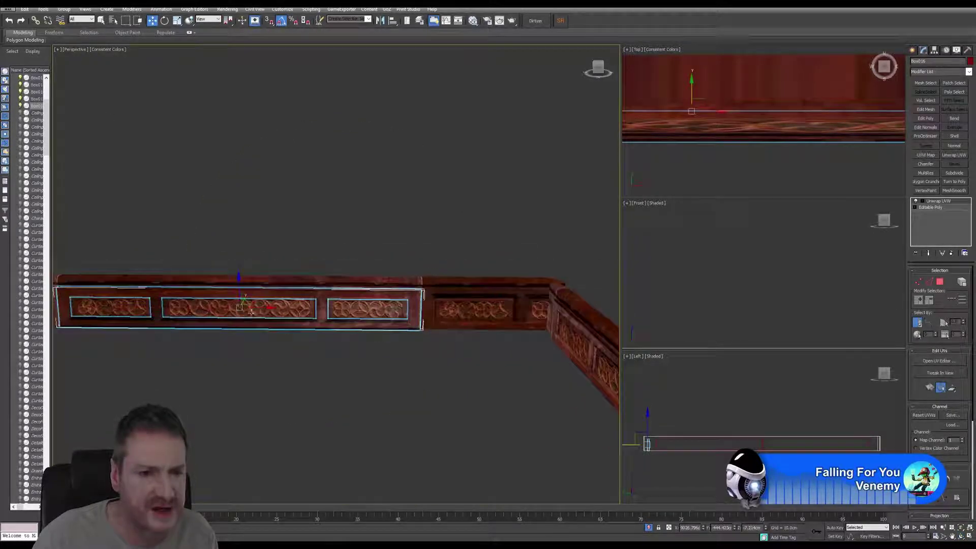
left_click_drag(262, 308, 624, 323, "shift")
left_click(501, 312)
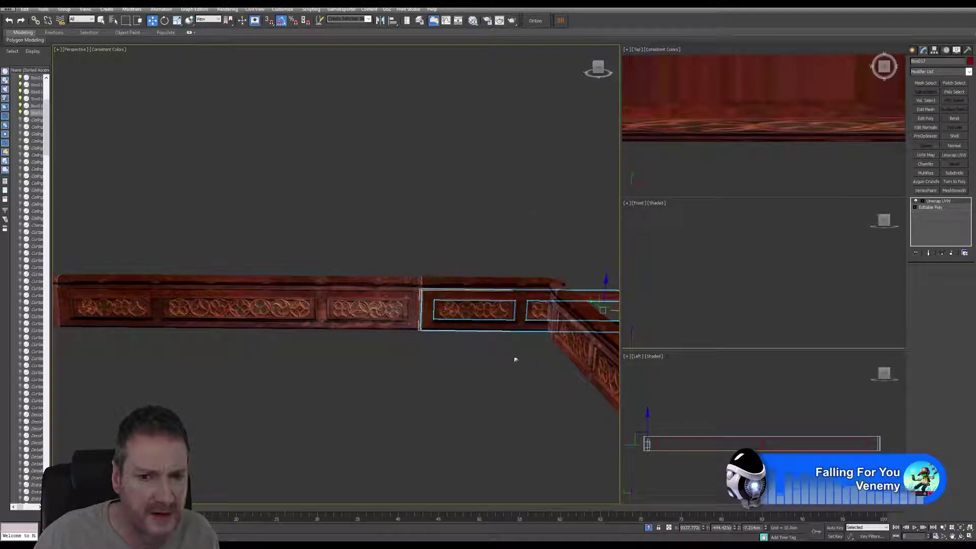
- Add an Edit Poly modifier to the new panel that overshoots the frame corner
middle_click_drag(450, 360, 314, 371)
scroll(807, 164, "down", 4)
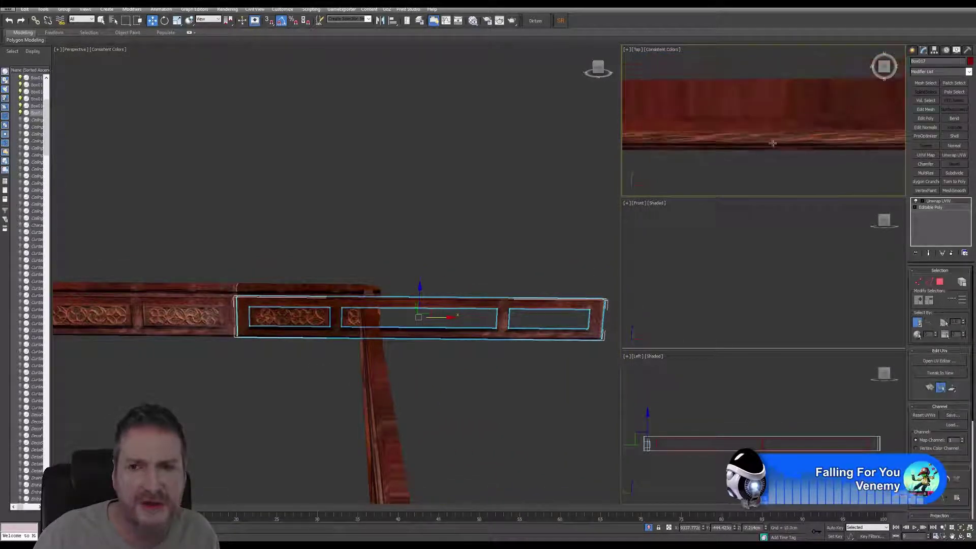
scroll(808, 166, "down", 6)
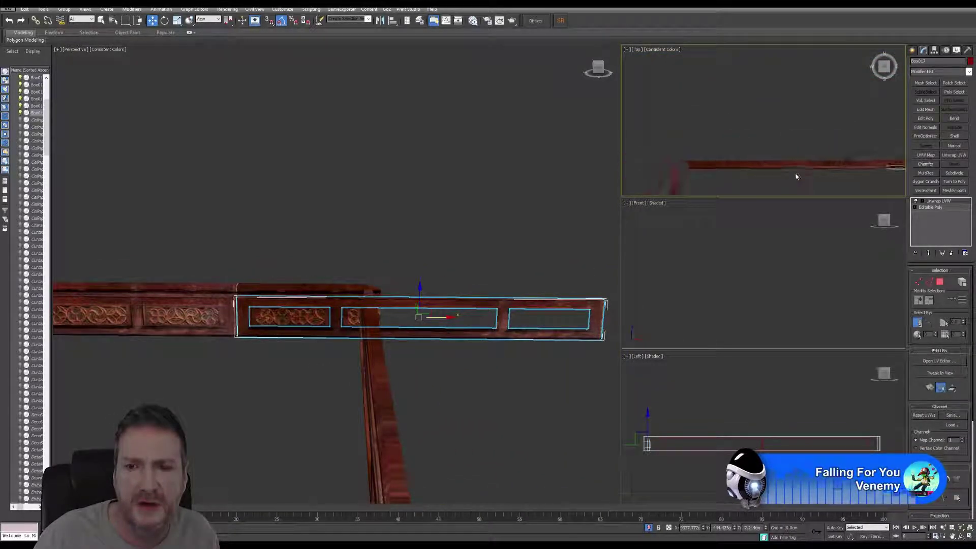
middle_click_drag(803, 156, 676, 107)
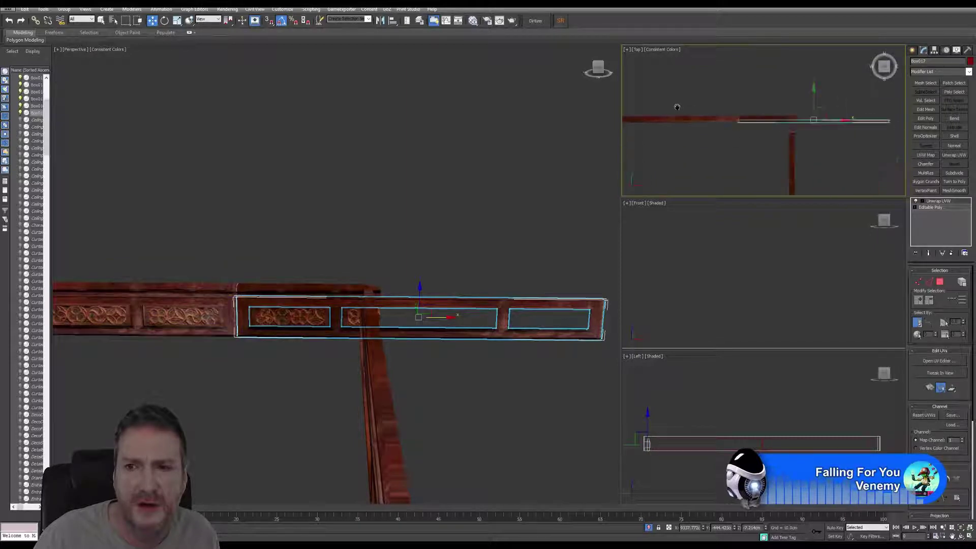
right_click(816, 131)
left_click(721, 154)
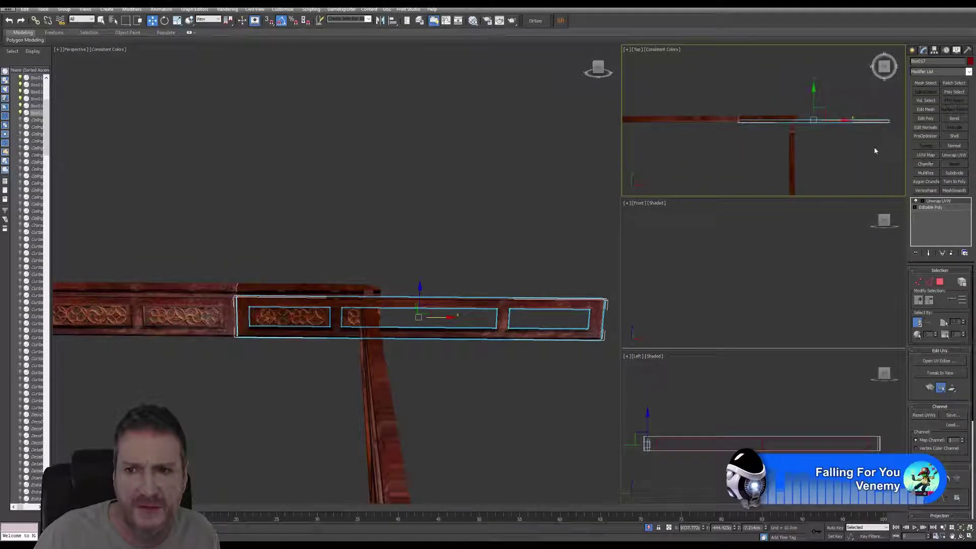
left_click(969, 536)
middle_click_drag(650, 254, 595, 226)
scroll(594, 227, "up", 2)
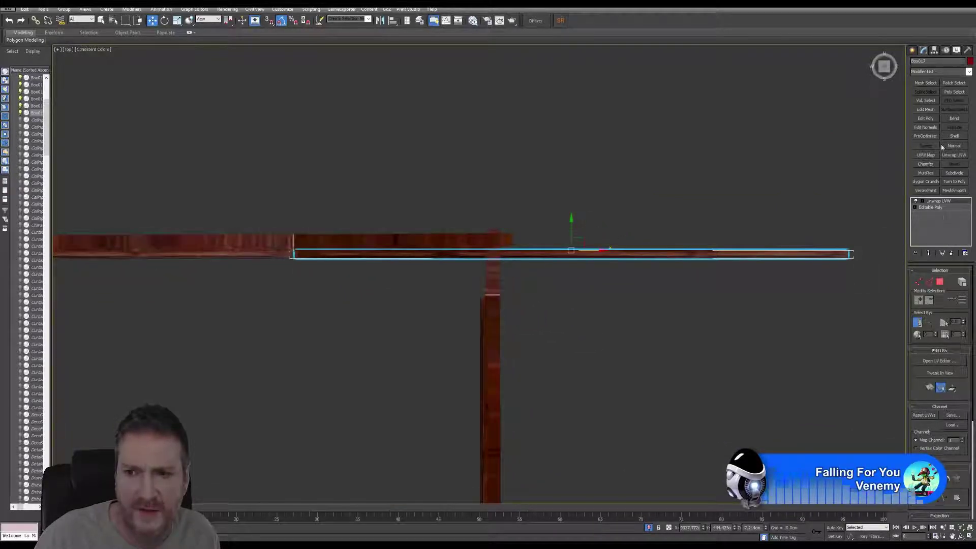
left_click(923, 119)
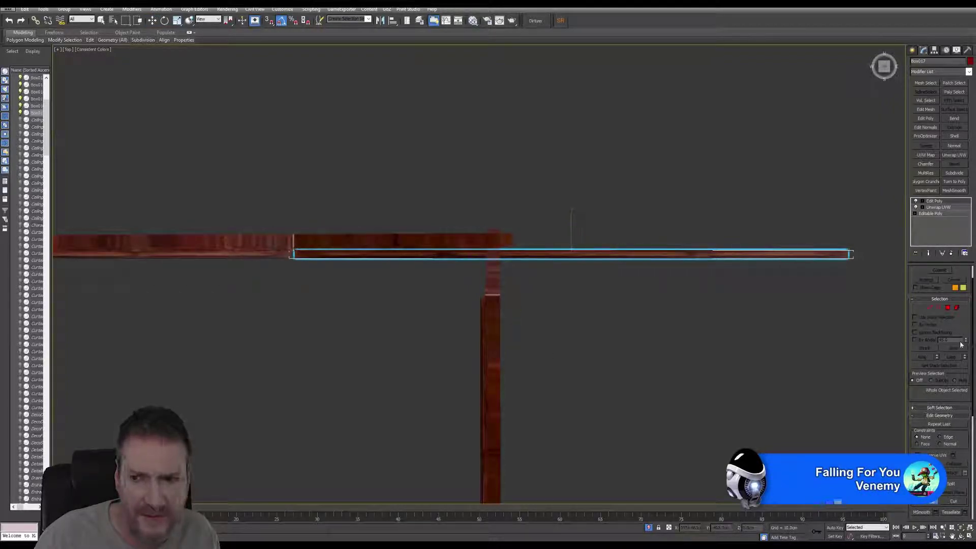
- Delete the panel polygons that extend past the frame corner, leaving only the part inside the short side
left_click(956, 308)
left_click_drag(865, 233, 618, 301)
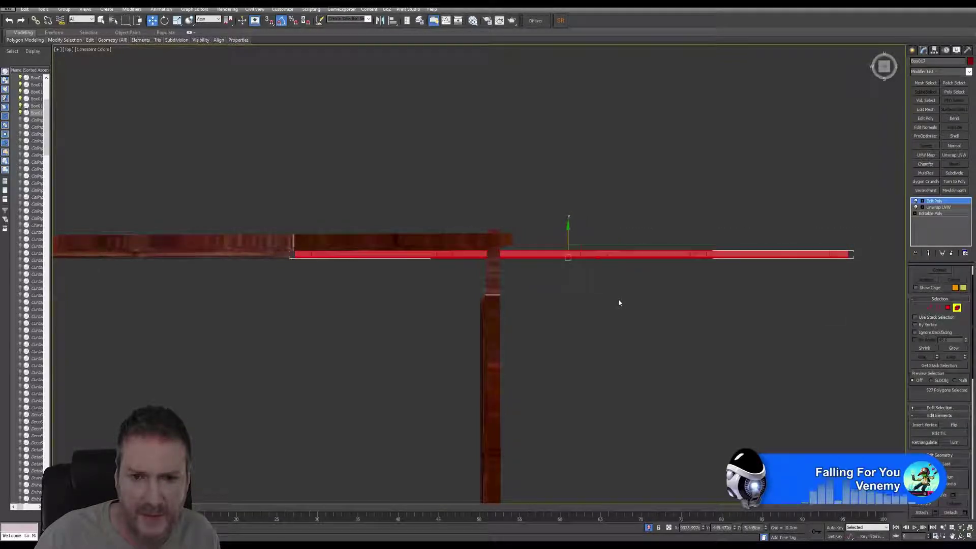
left_click(947, 308)
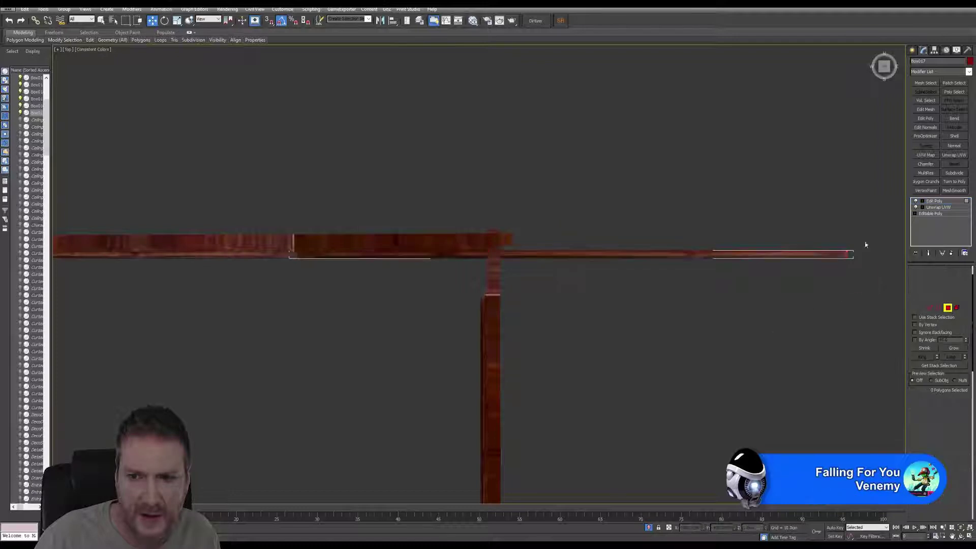
left_click_drag(512, 297, 513, 298)
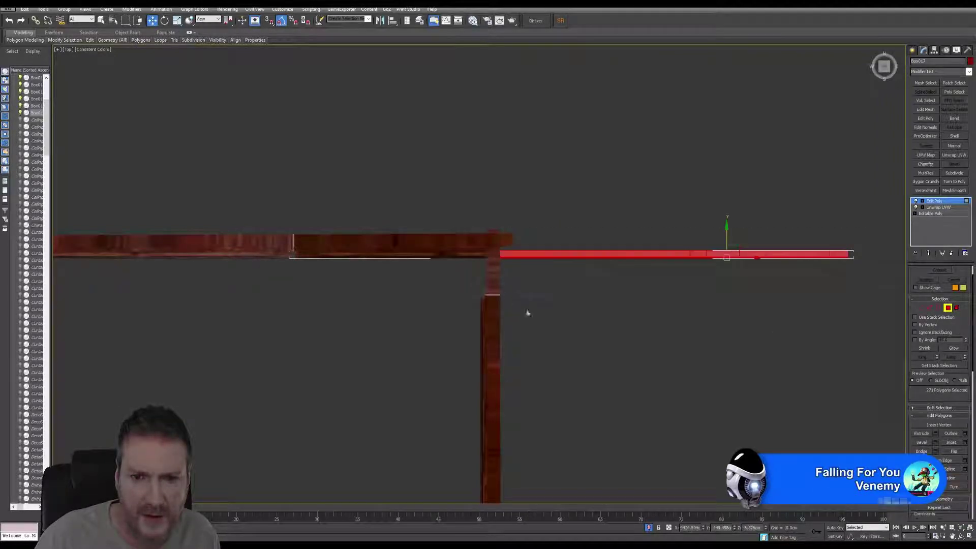
key("Delete")
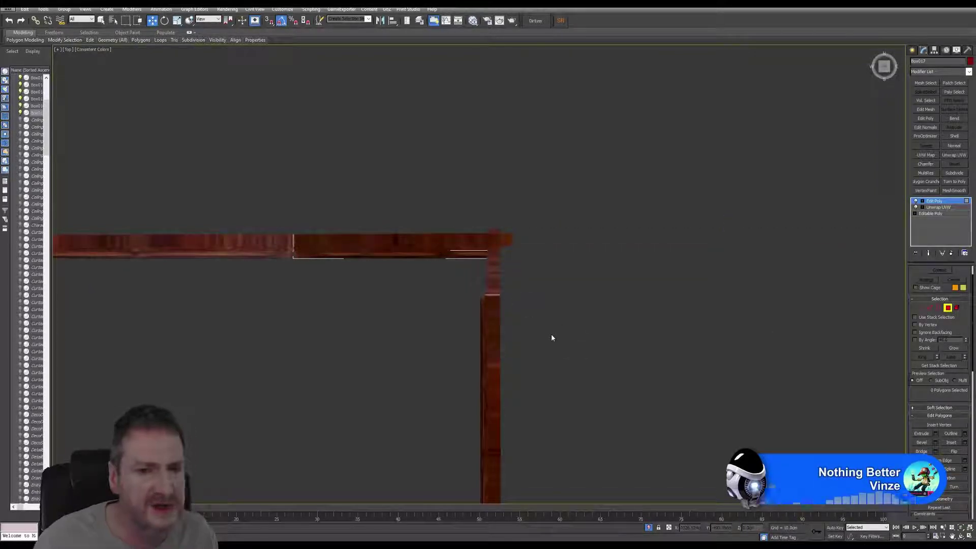
left_click(947, 308)
left_click(969, 537)
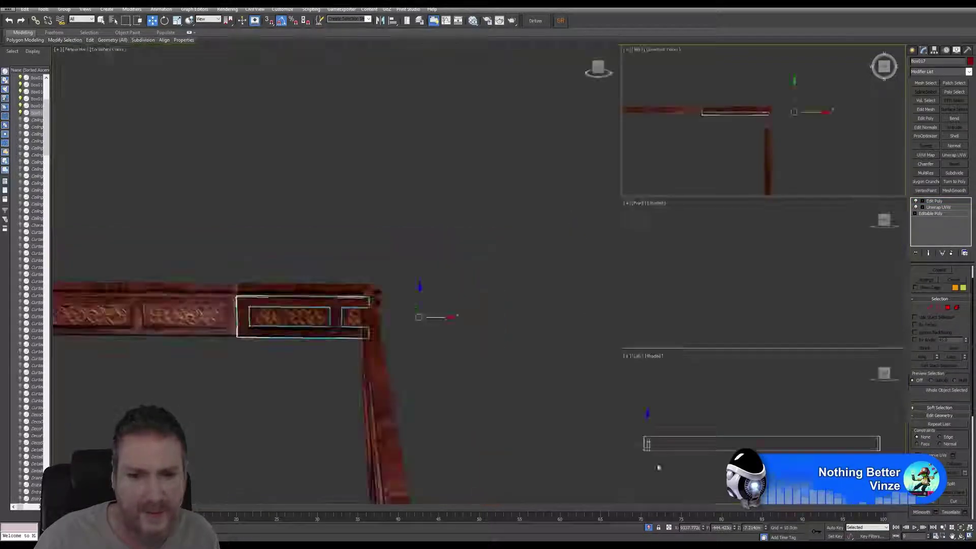
- Select both the full and the trimmed panel on the short side and clone them together toward the opposite short side
middle_click_drag(359, 391, 511, 393)
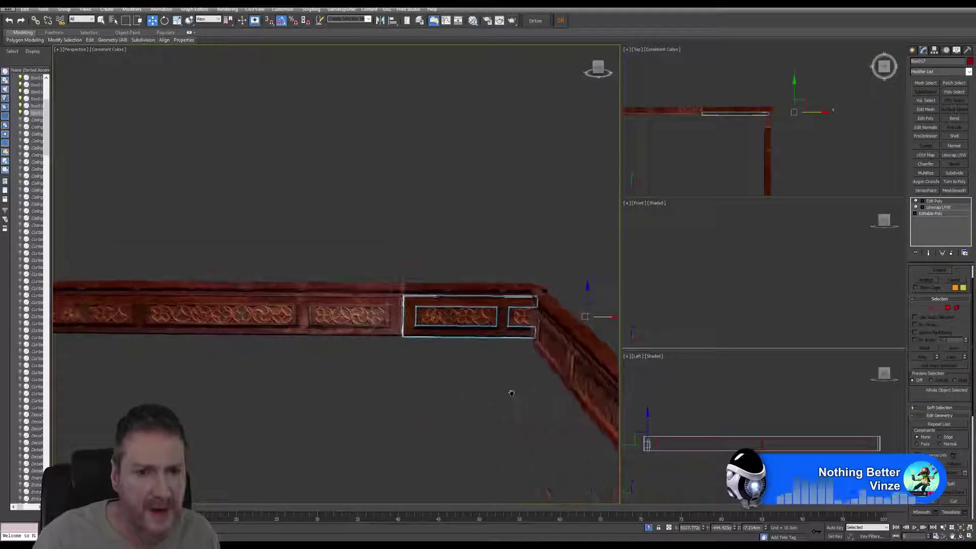
left_click(374, 304, "ctrl")
middle_click_drag(719, 125, 742, 98)
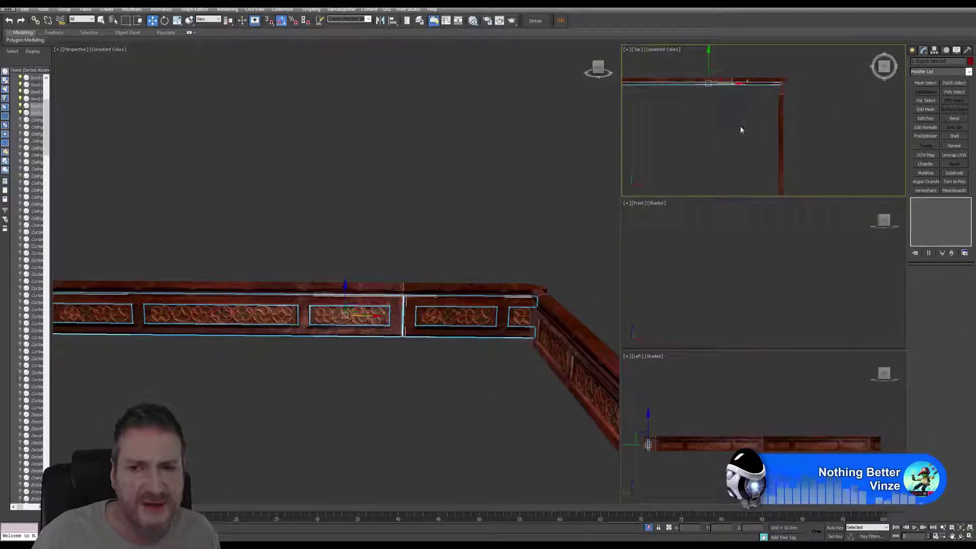
scroll(740, 126, "down", 4)
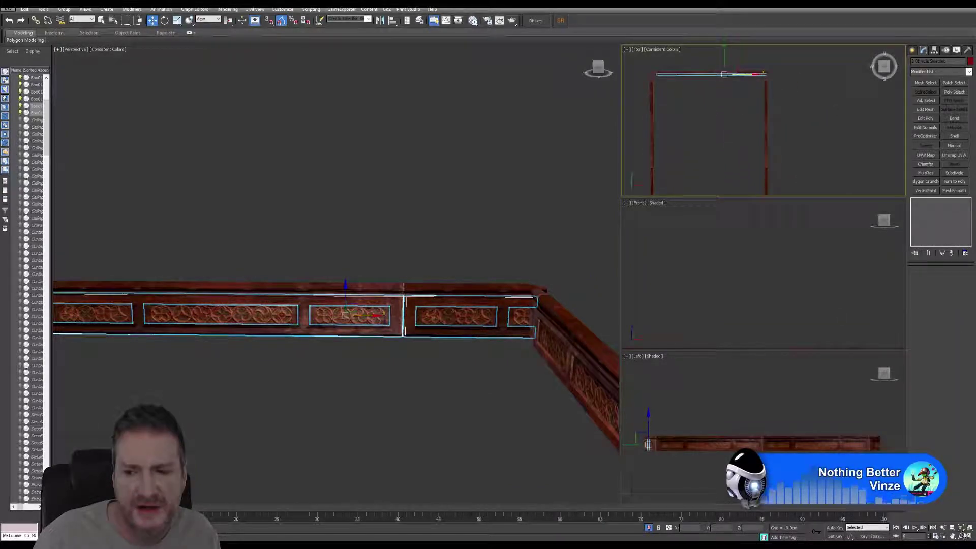
left_click(970, 536)
middle_click_drag(565, 355, 569, 261)
scroll(569, 261, "down", 4)
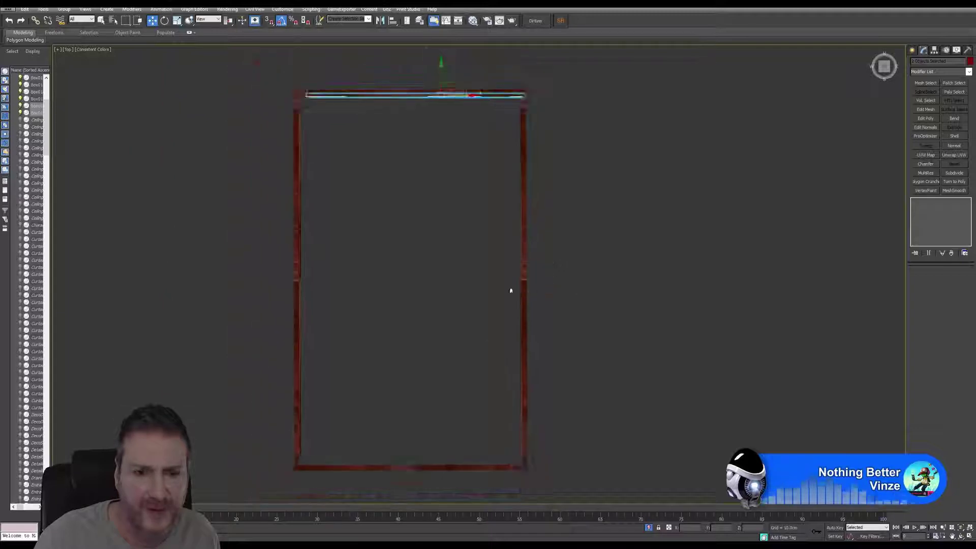
middle_click_drag(510, 290, 493, 310)
left_click_drag(422, 94, 423, 415, "shift")
left_click(488, 305)
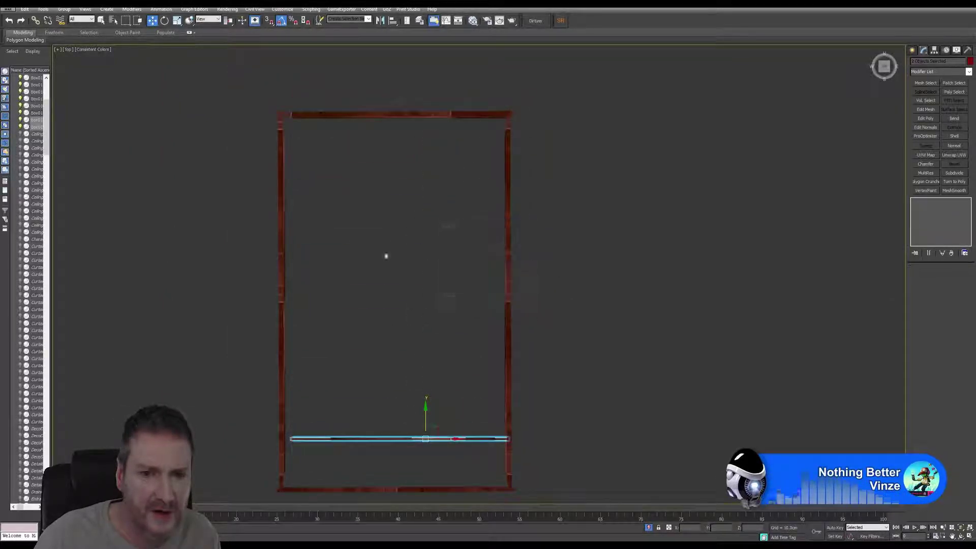
- Rotate the cloned pair 180 degrees to face inward and move it between the corners against the opposite short side
left_click(164, 21)
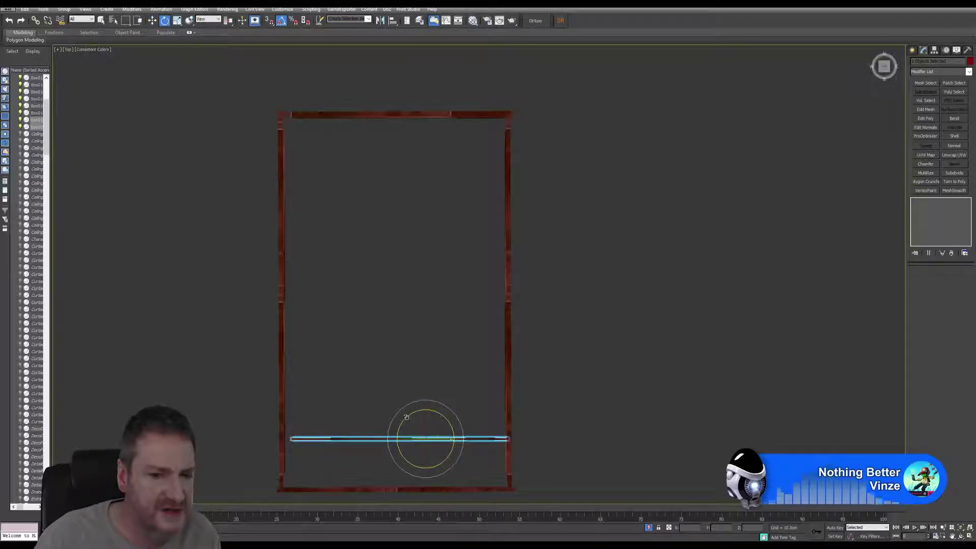
left_click_drag(406, 417, 399, 485)
left_click_drag(405, 420, 403, 422)
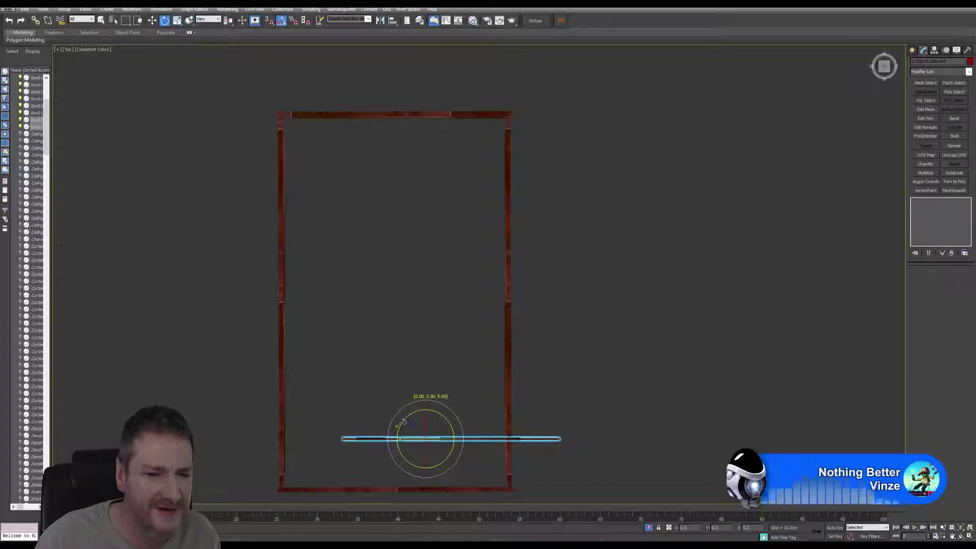
left_click(152, 21)
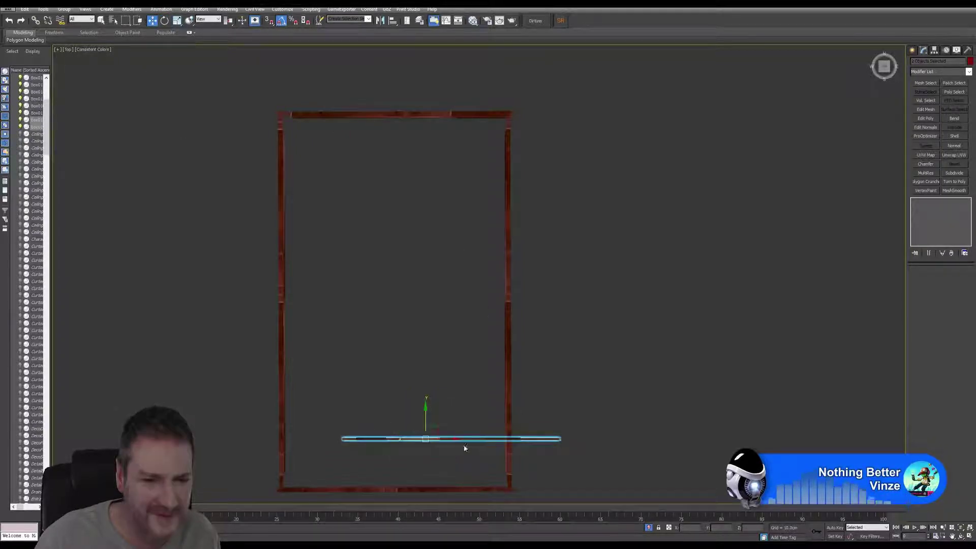
left_click_drag(454, 439, 374, 473)
left_click(969, 536)
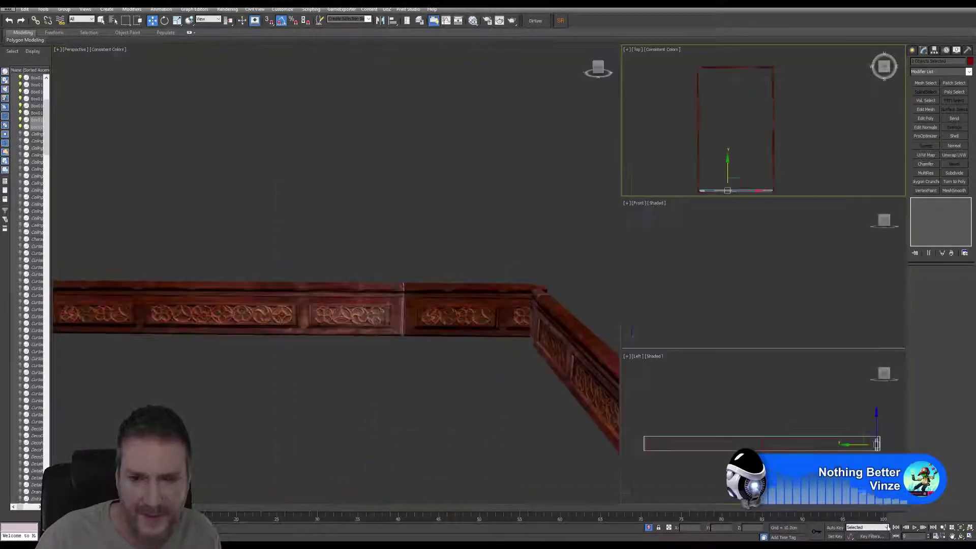
- Pull the cloned panel pair inward off the short side of the frame and rotate it 180 degrees
left_click(960, 527)
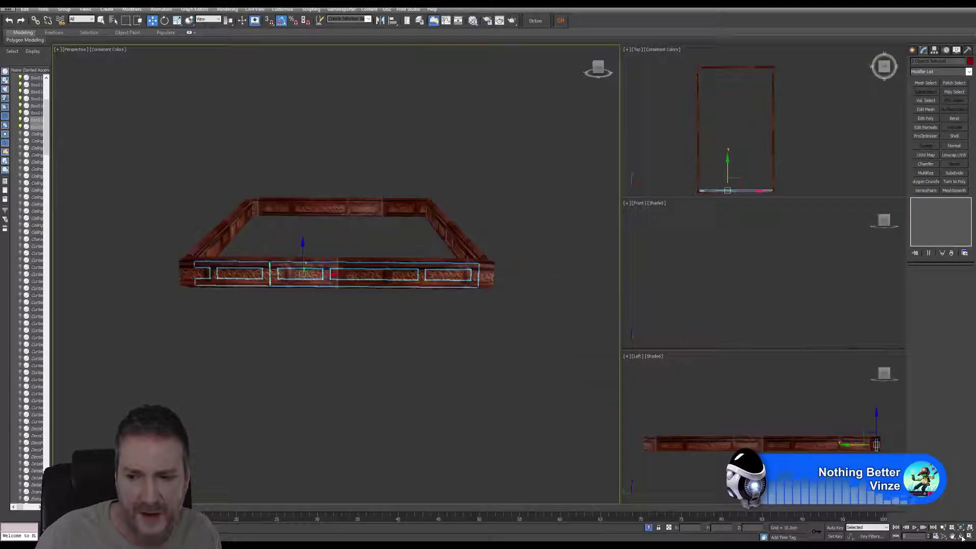
left_click(960, 536)
left_click_drag(396, 331, 301, 246)
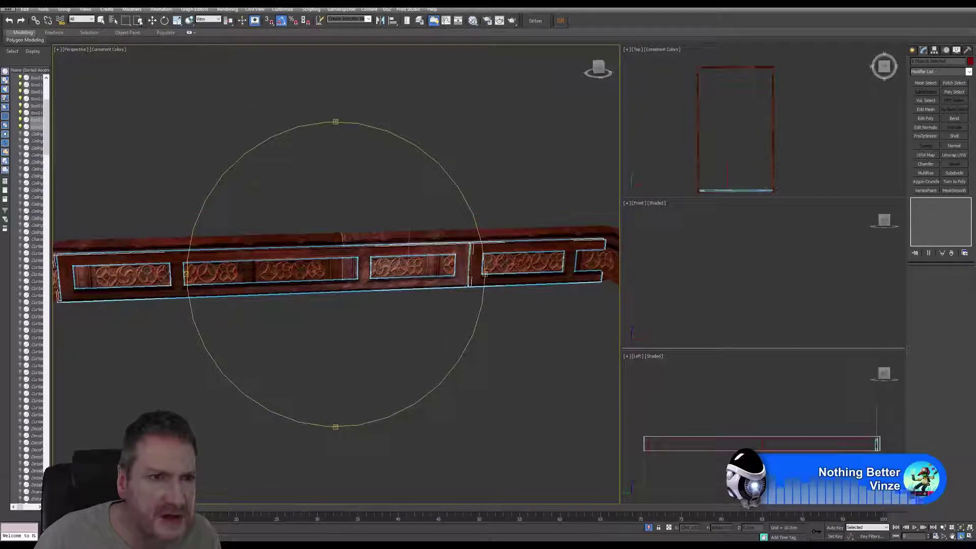
key("w")
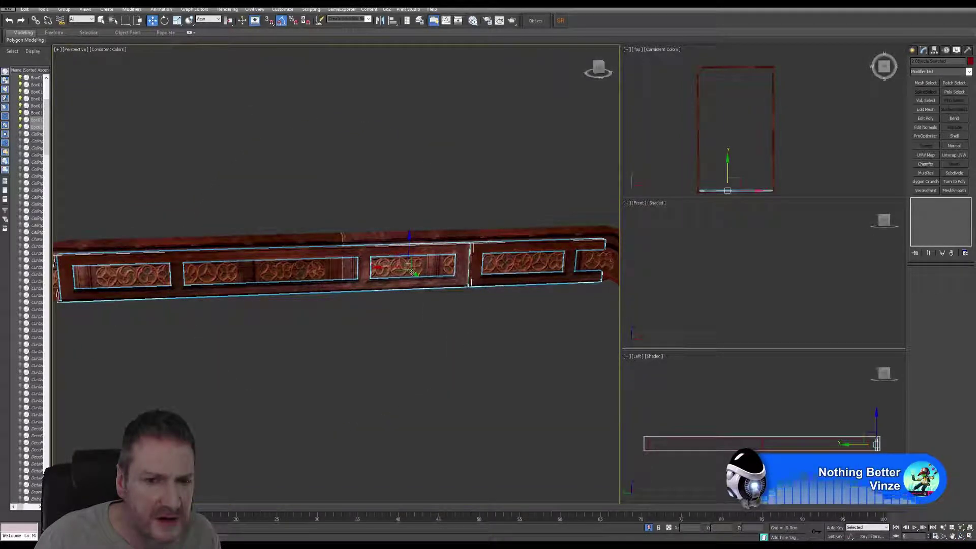
left_click_drag(415, 276, 376, 289)
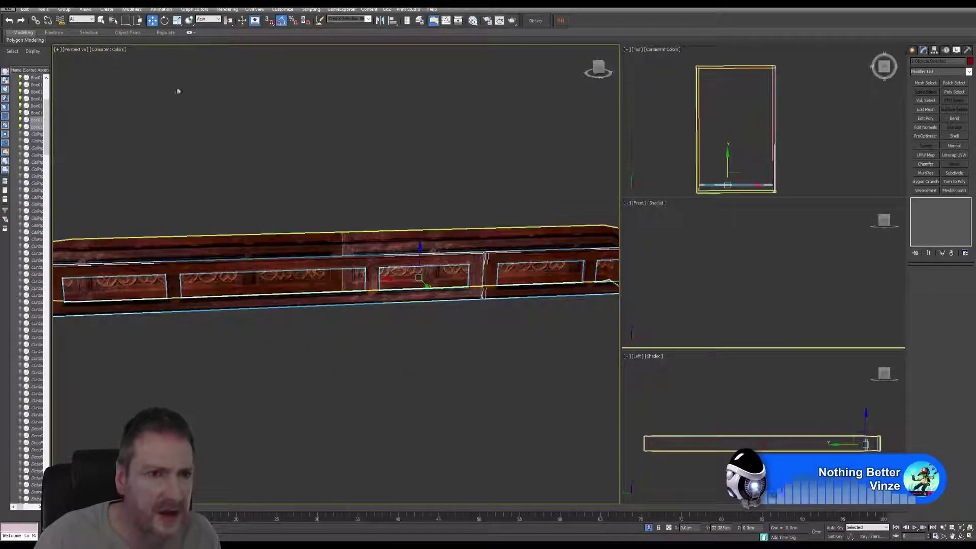
key("e")
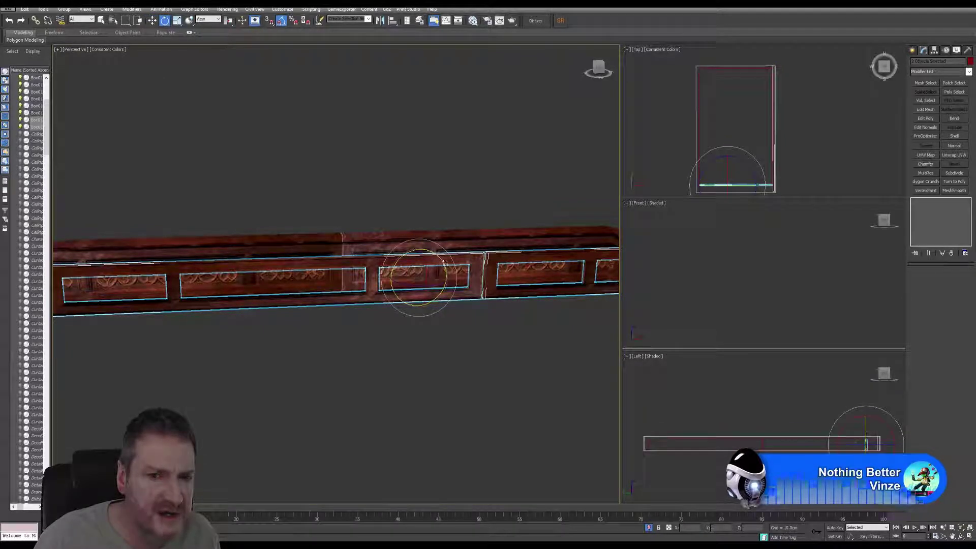
left_click_drag(444, 263, 494, 301)
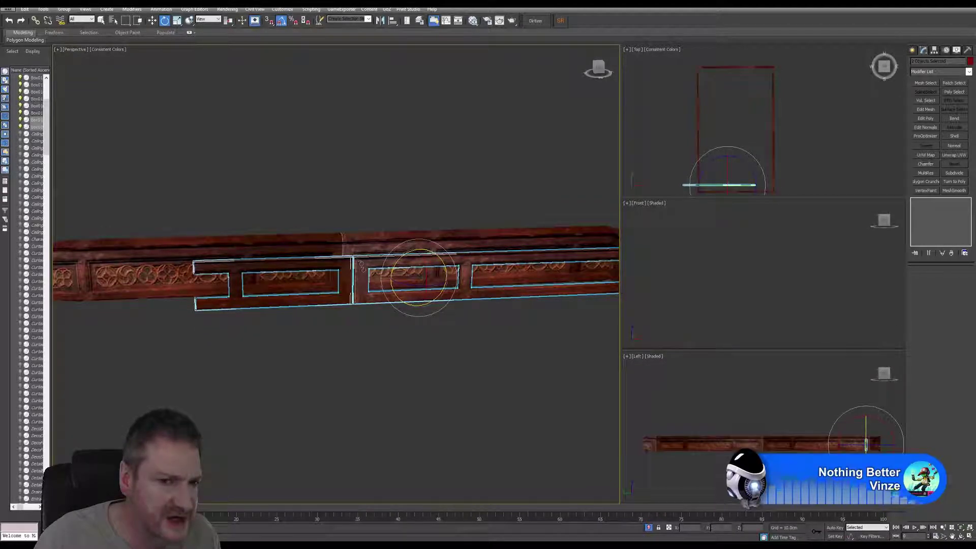
- Move the rotated panel pair back against the inner face of the short side
key("w")
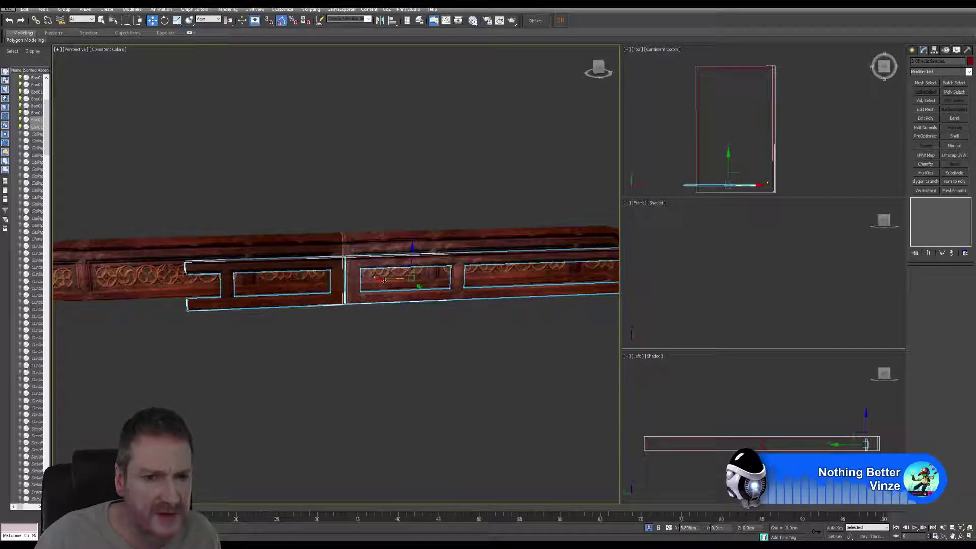
left_click_drag(426, 285, 383, 269)
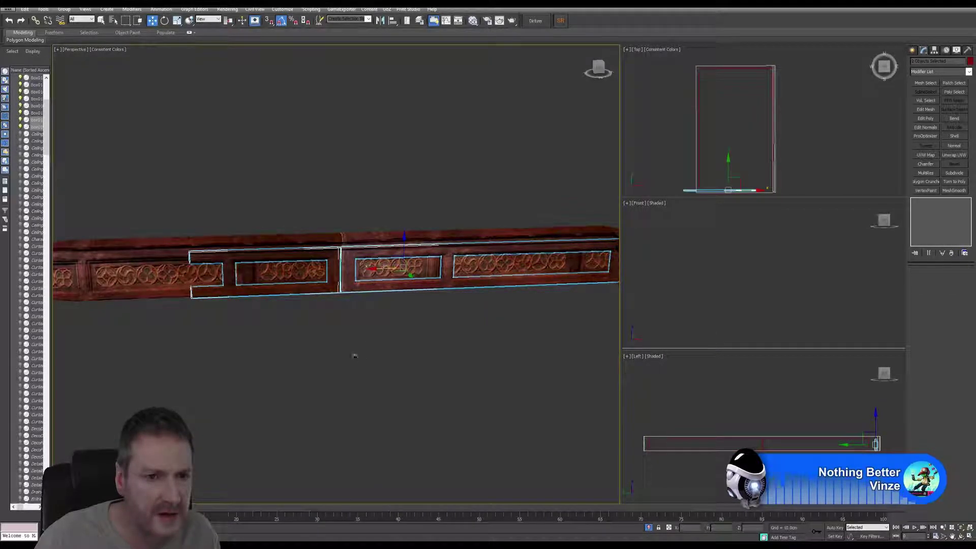
middle_click_drag(356, 349, 325, 354)
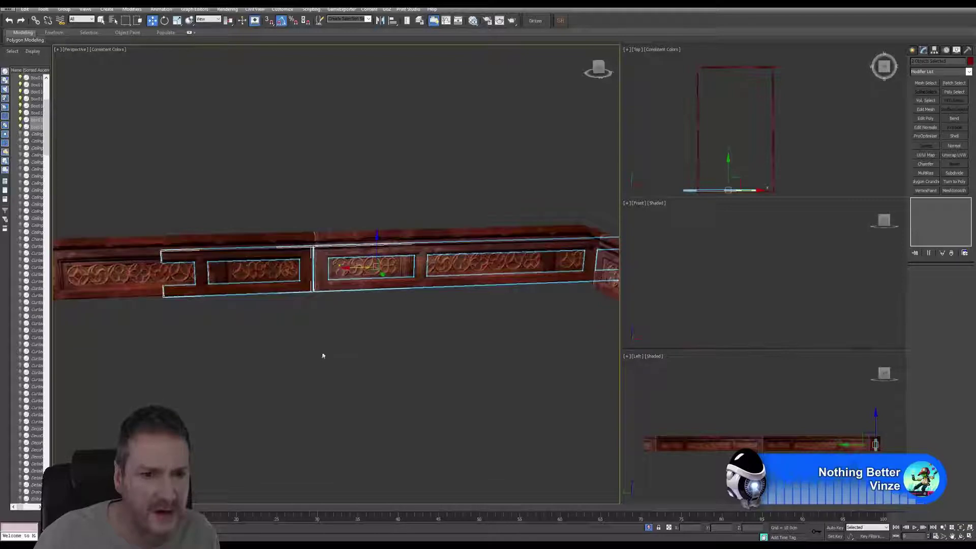
- Delete the trimmed panel of the pair on this short side, keeping only the full panel
left_click(283, 321)
left_click(264, 282)
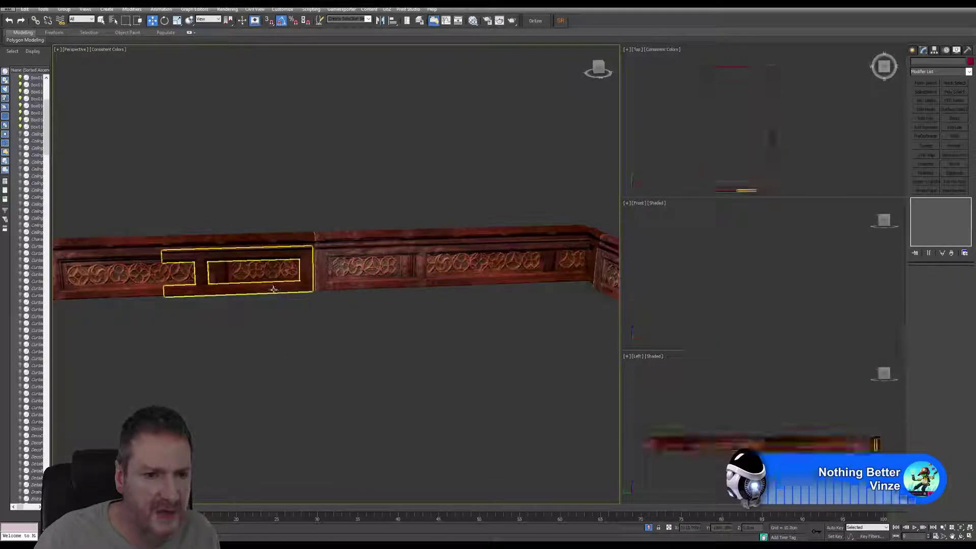
left_click(305, 319)
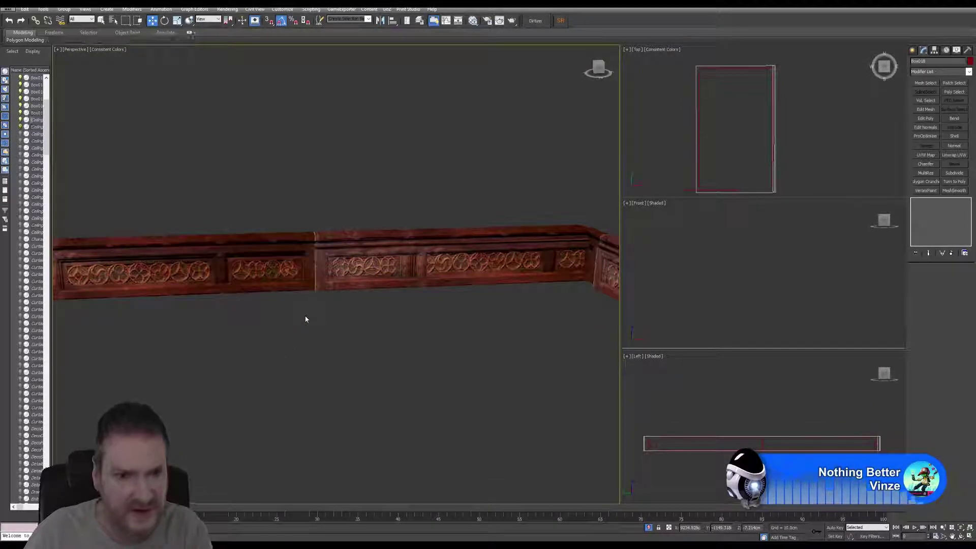
middle_click_drag(305, 319, 279, 394, "alt")
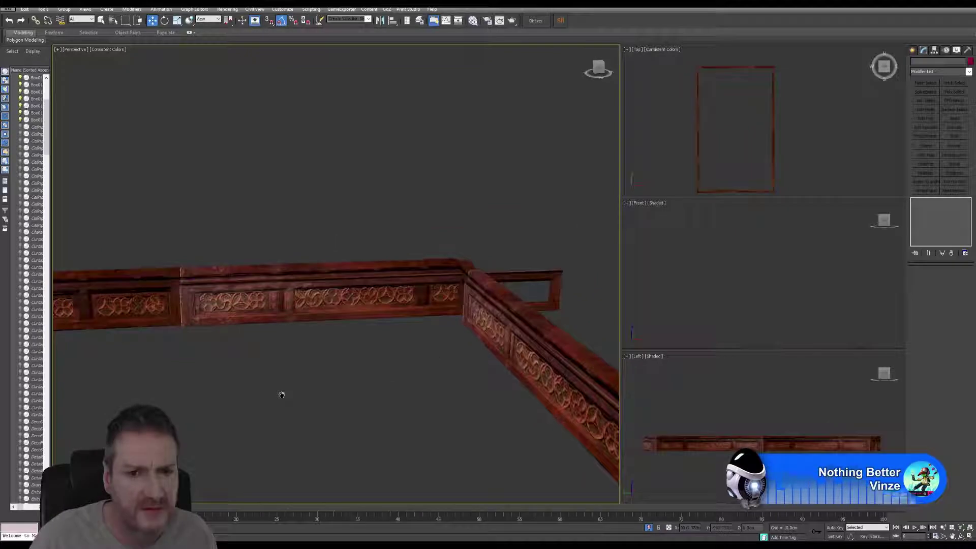
- Shorten the full panel along its length and shift it so its inner end meets the seam at the middle of the side
left_click(357, 284)
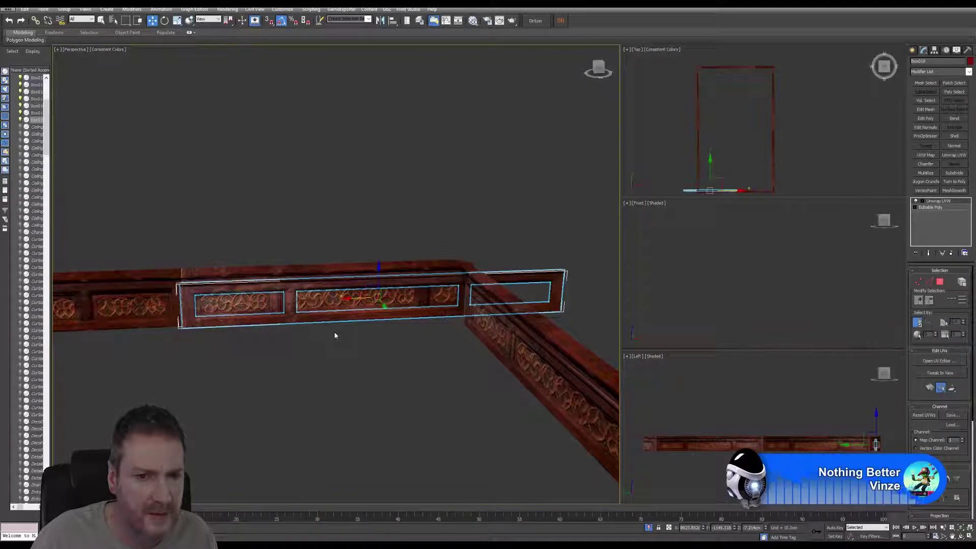
left_click(176, 21)
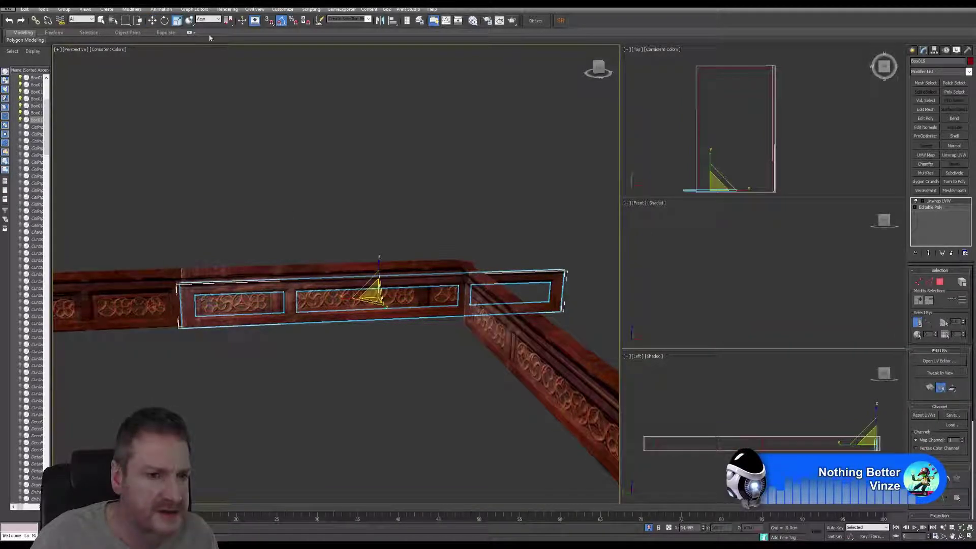
left_click_drag(342, 299, 341, 300)
left_click(153, 21)
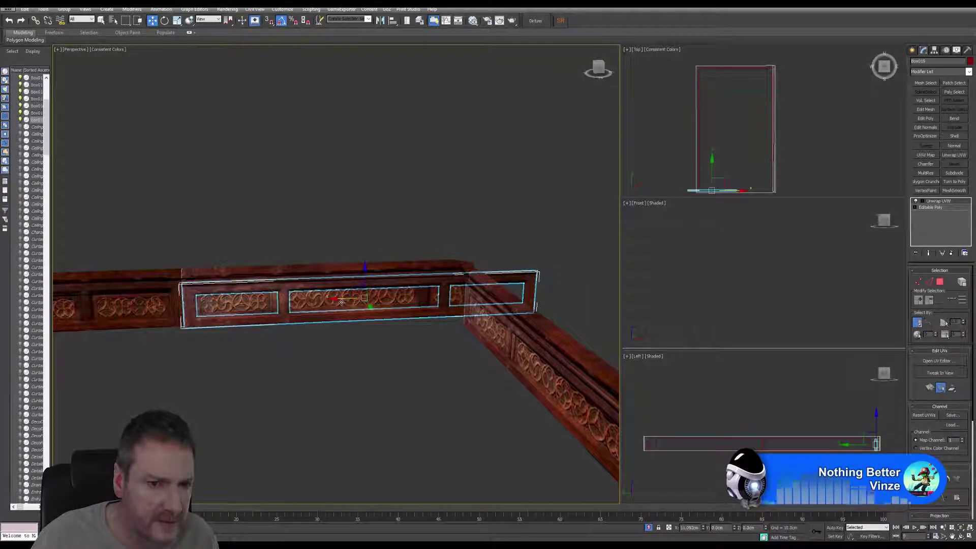
key("r")
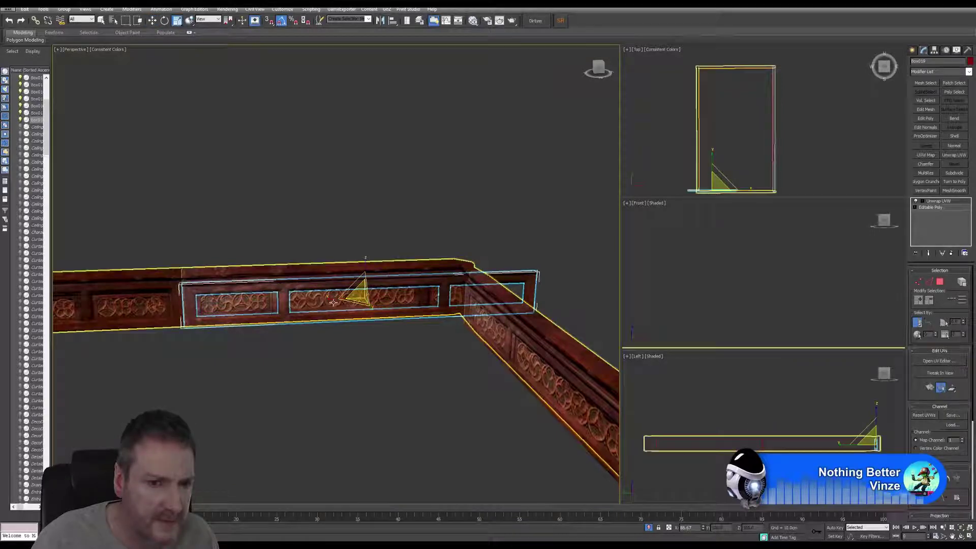
left_click_drag(351, 300, 330, 301)
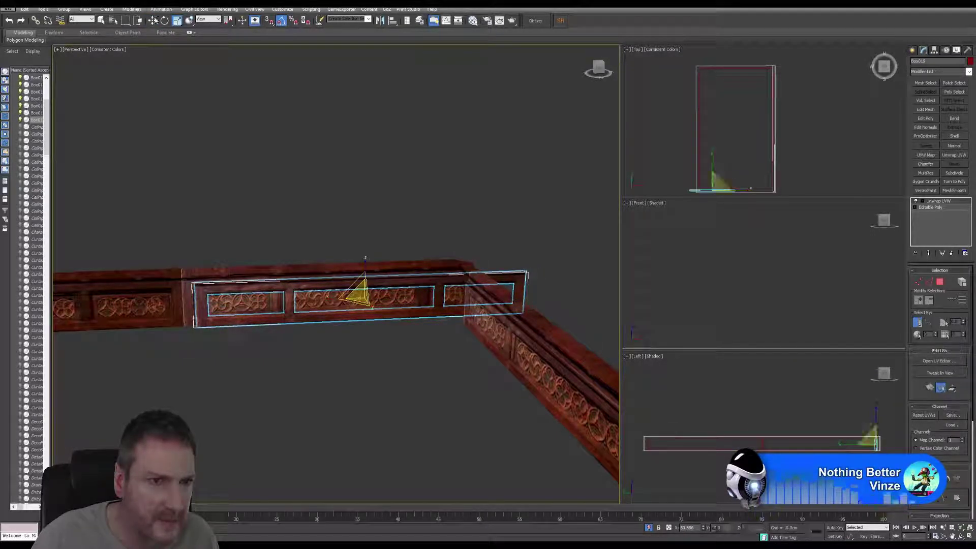
key("w")
left_click_drag(336, 300, 324, 299)
- Clone the shortened panel along the short side so the copy covers the other half from the middle seam
middle_click_drag(337, 330, 527, 327, "alt")
middle_click_drag(377, 356, 409, 342, "alt")
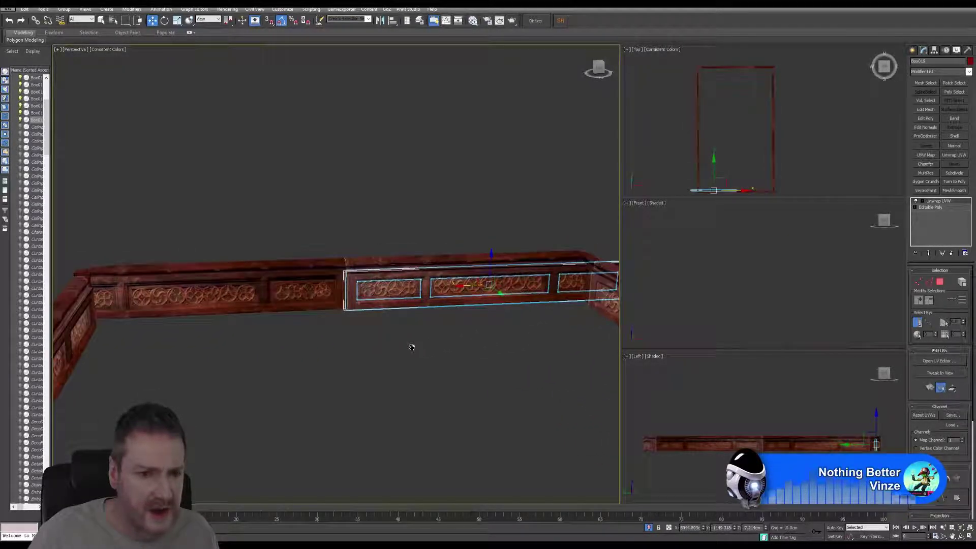
mouse_move(462, 288)
left_mouse_down("shift")
mouse_move(155, 284)
mouse_move(166, 284)
left_mouse_up("shift")
left_click(482, 310)
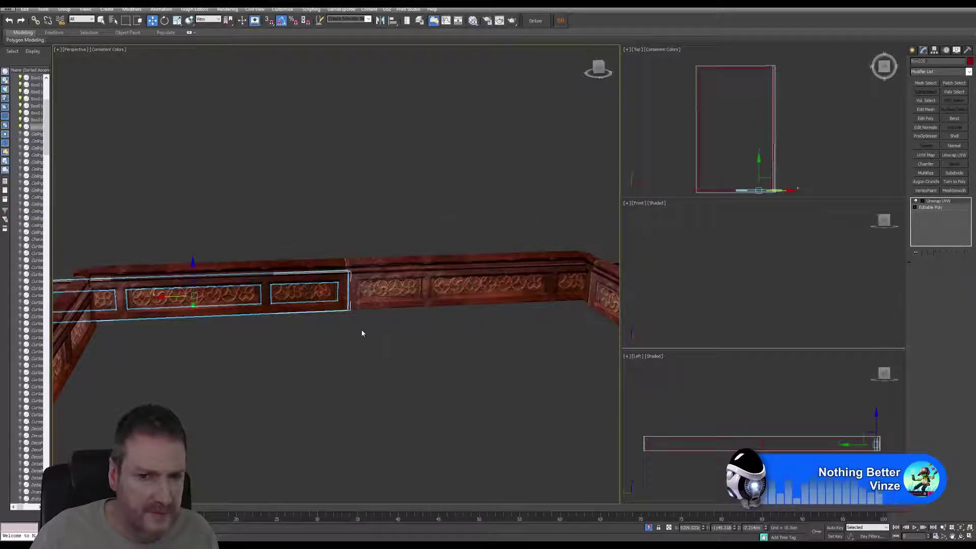
middle_click_drag(425, 353, 458, 364)
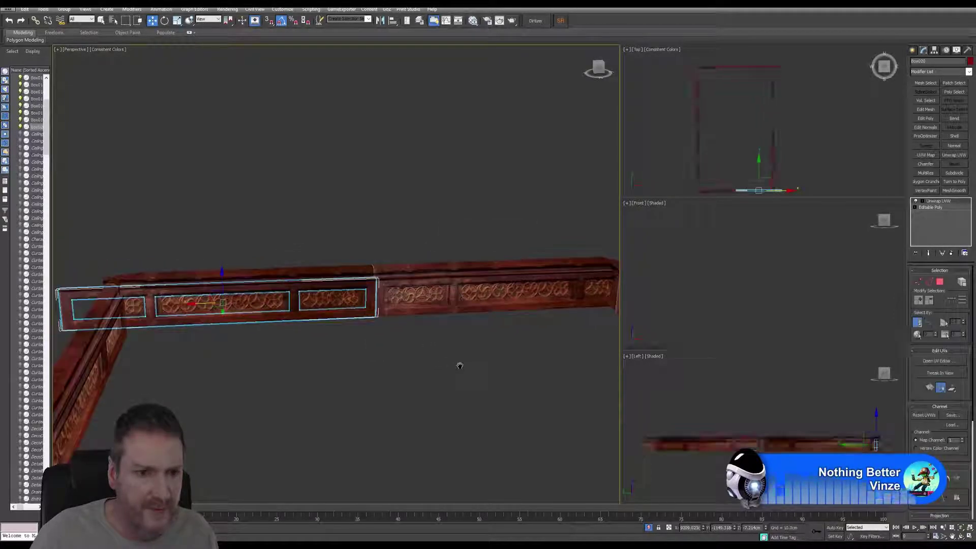
- Add an Edit Poly modifier to the cloned panel and bring its overshooting corner into a maximized top view
right_click(809, 149)
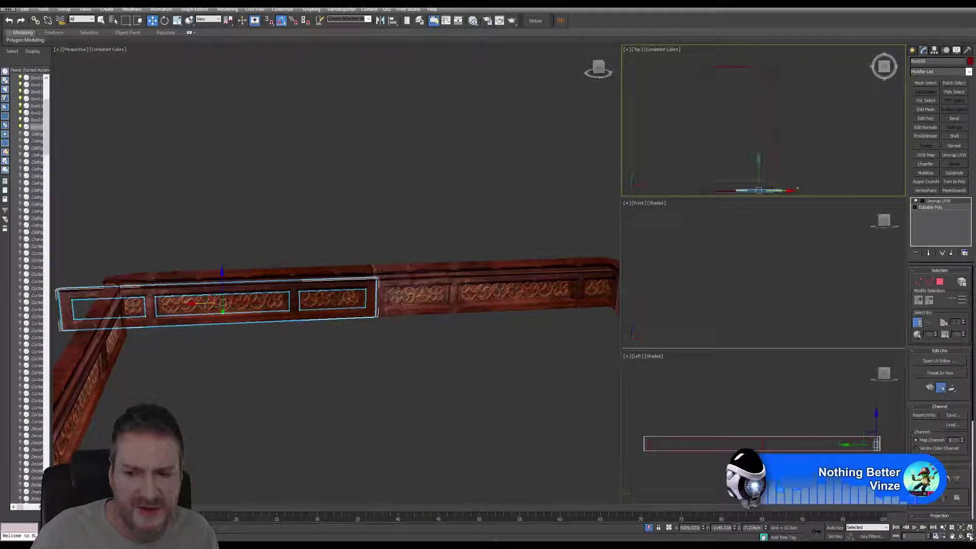
key("alt+w")
middle_click_drag(575, 374, 591, 134)
scroll(526, 241, "up", 5)
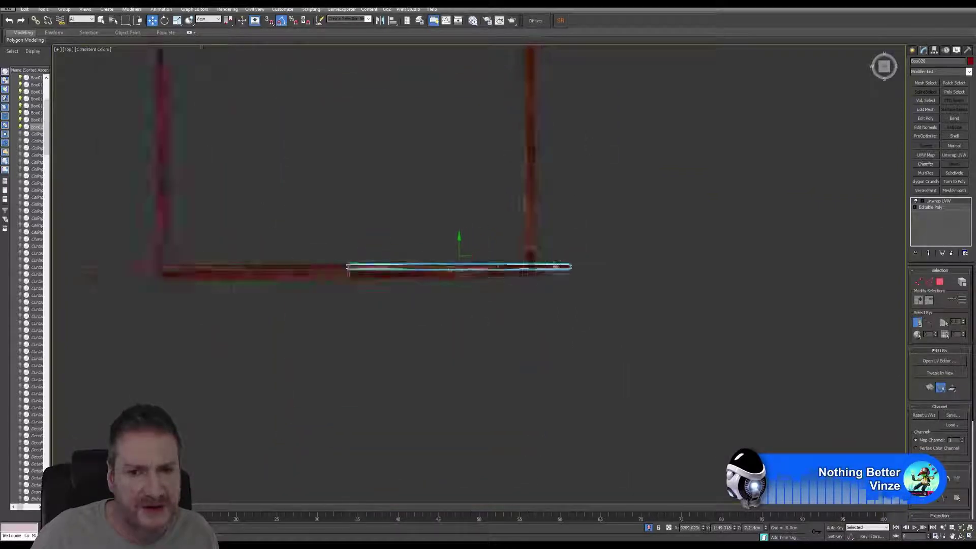
left_click(925, 119)
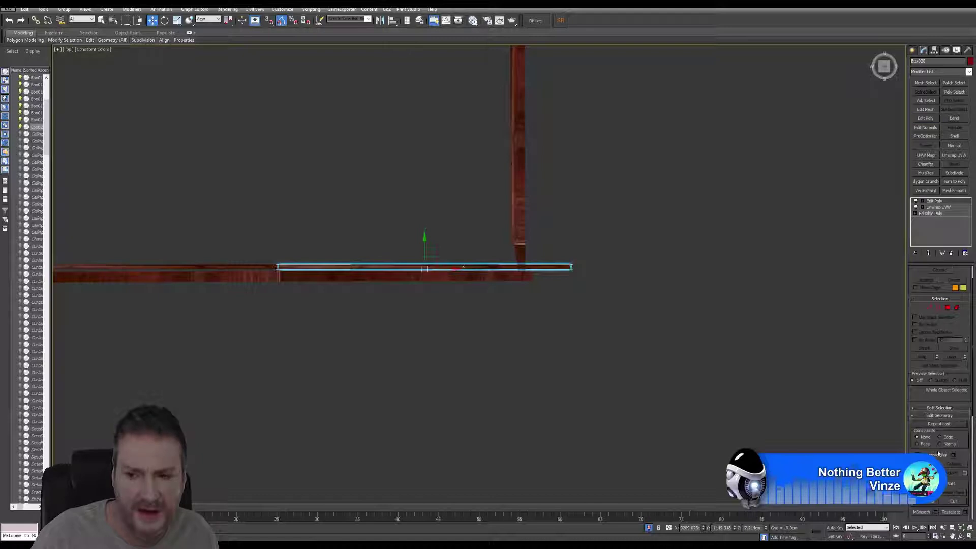
key("q")
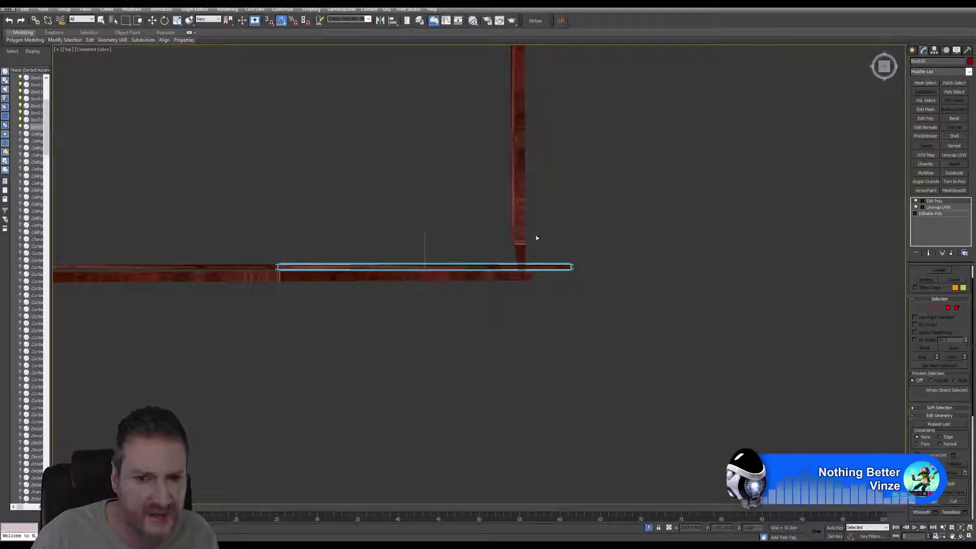
left_click(521, 215)
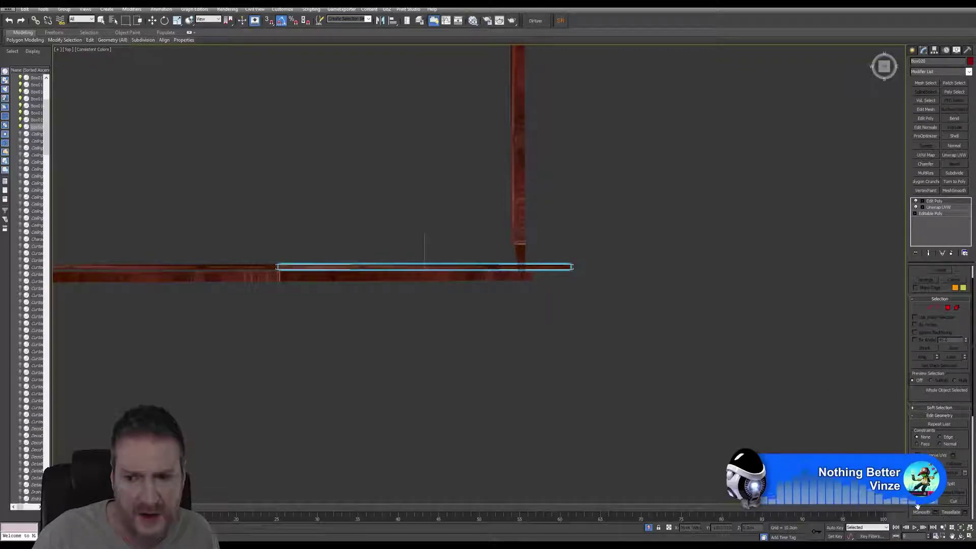
key("w")
- Delete the cloned panel's polygons that extend past the frame corner and leave polygon editing
left_click(948, 309)
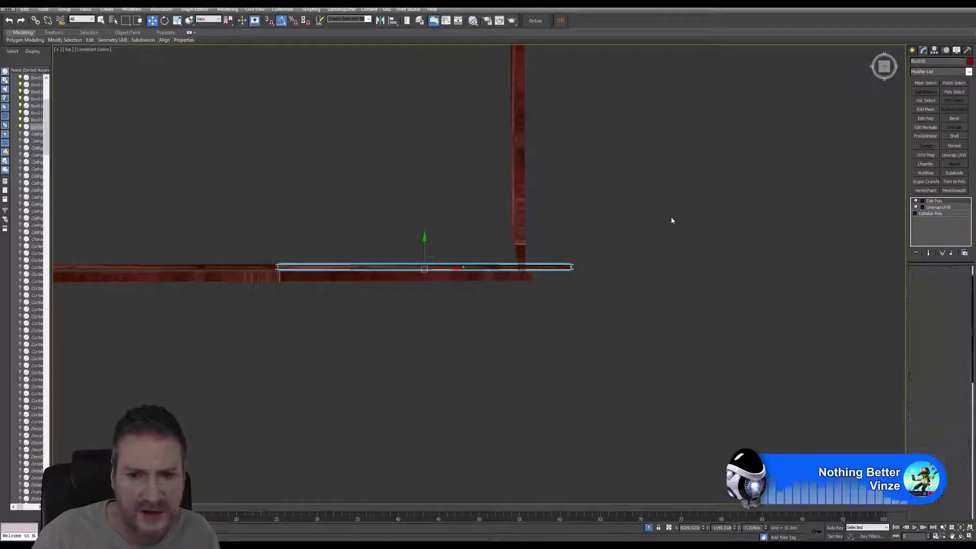
left_click_drag(670, 218, 534, 308)
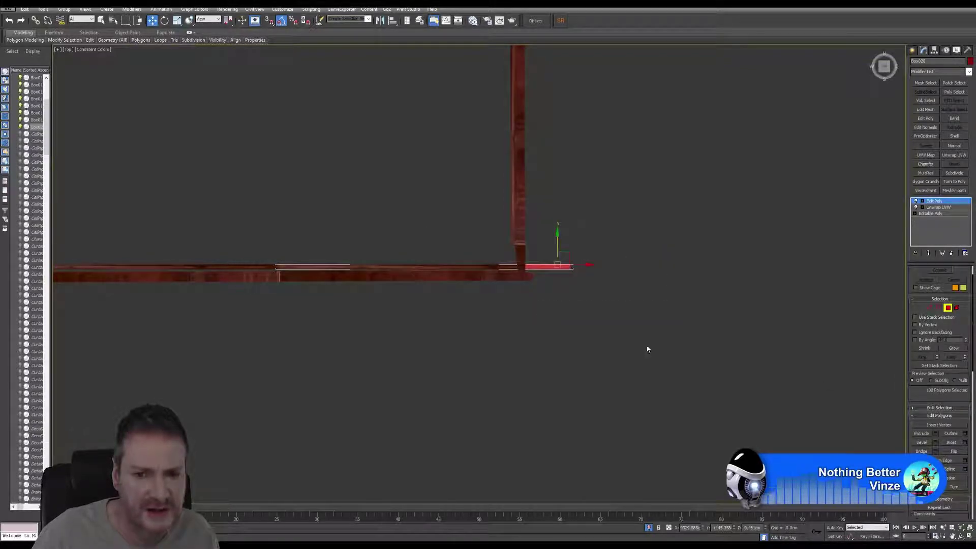
key("Delete")
middle_click_drag(267, 352, 405, 376)
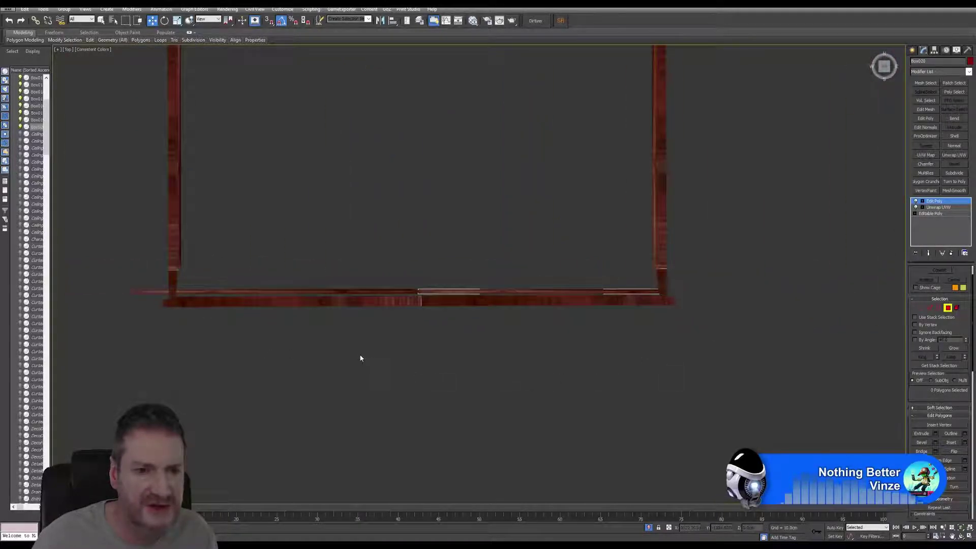
left_click(947, 309)
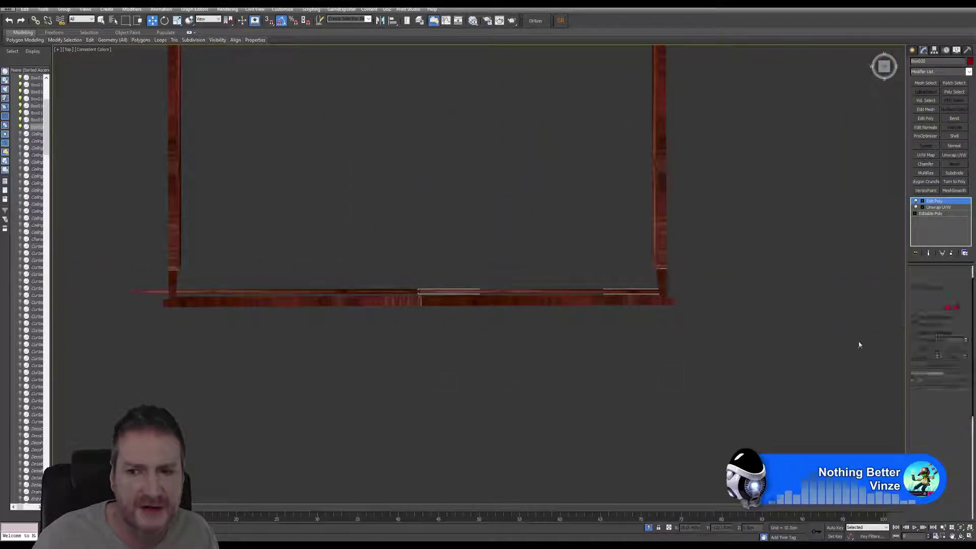
- Add an Edit Poly modifier to the other short-side panel and delete its polygons that extend past the frame corner
left_click(149, 291)
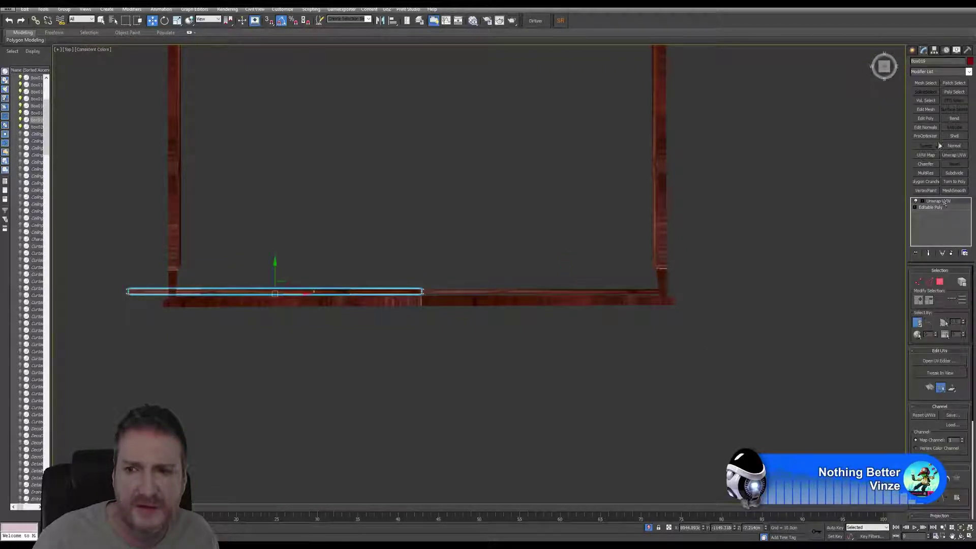
left_click(925, 119)
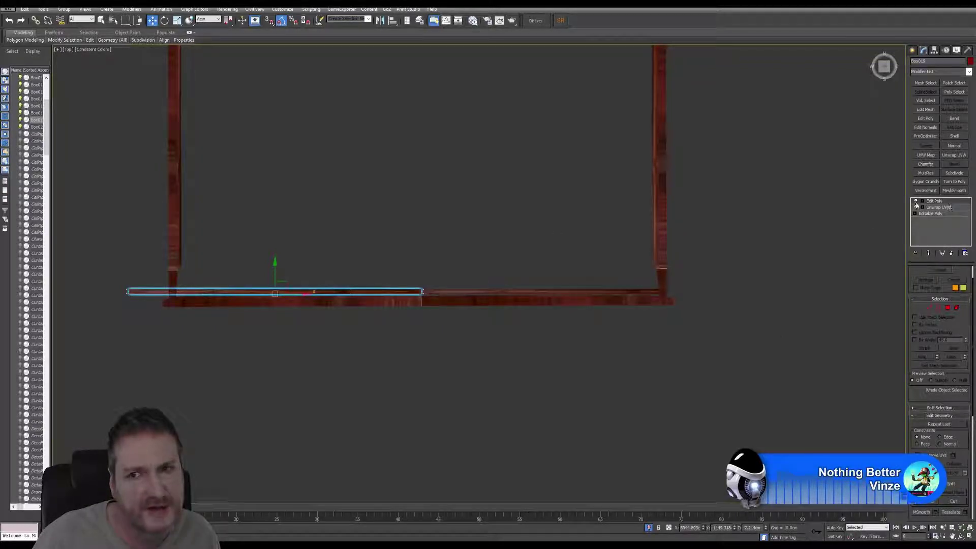
key("q")
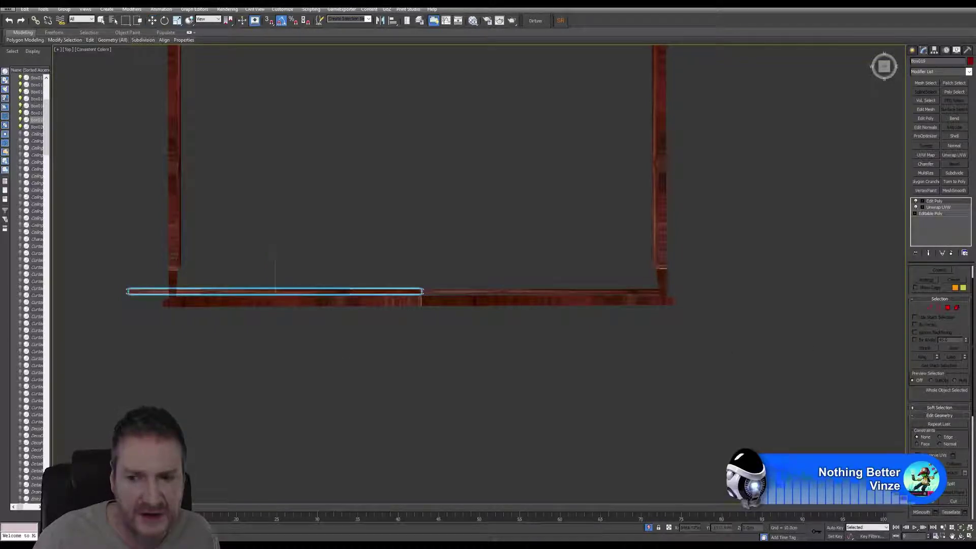
key("w")
key("q")
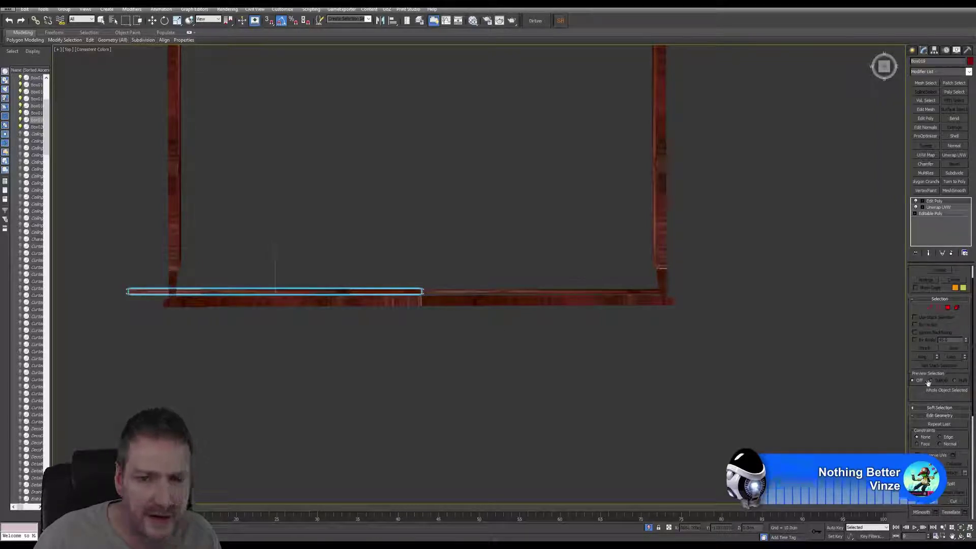
left_click(947, 308)
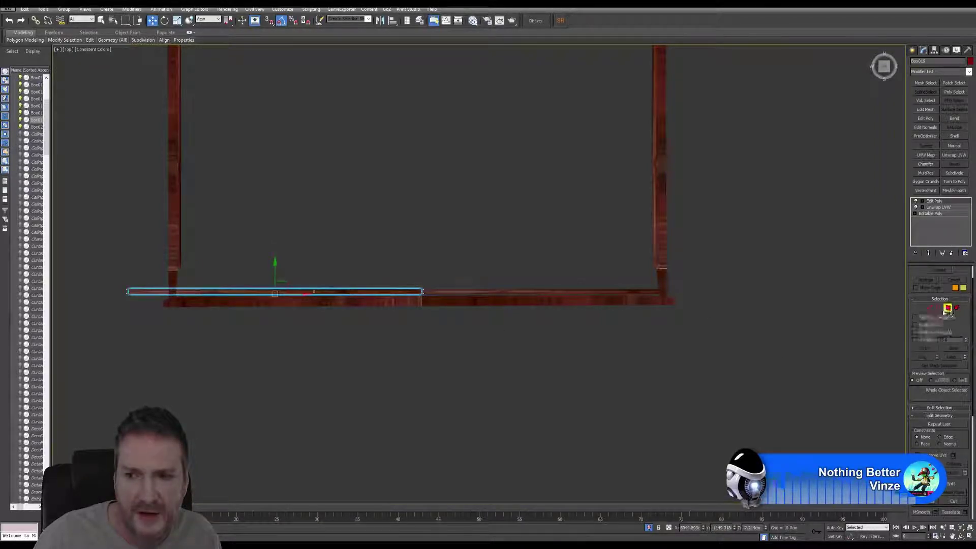
left_click_drag(102, 254, 164, 324)
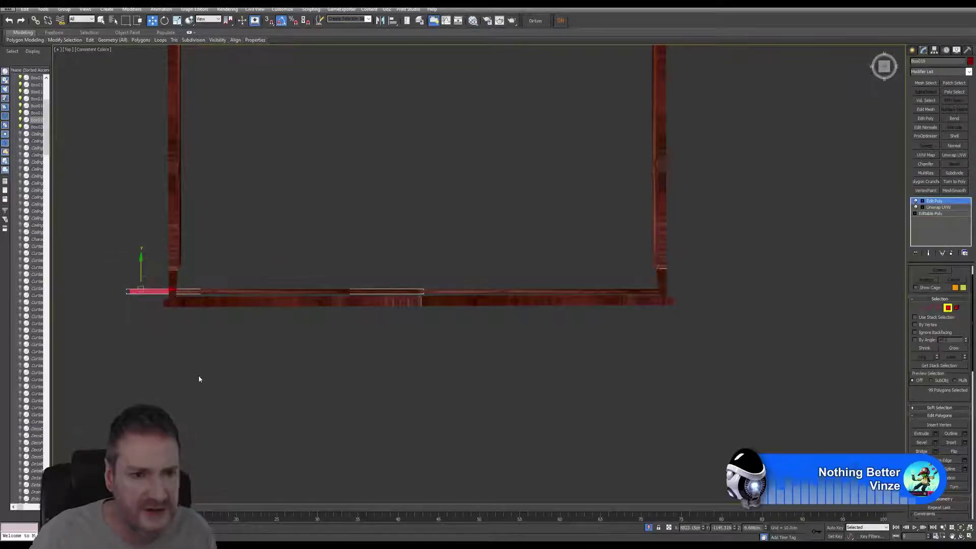
key("Delete")
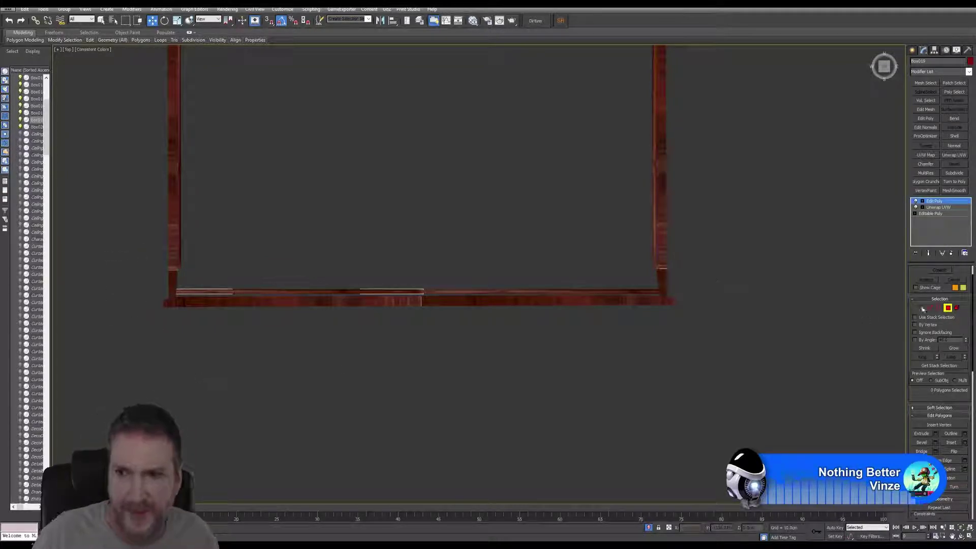
left_click(947, 308)
- Select both short-side panels, shift them together along Y until they meet the frame rail, and deselect them
scroll(434, 325, "down", 2)
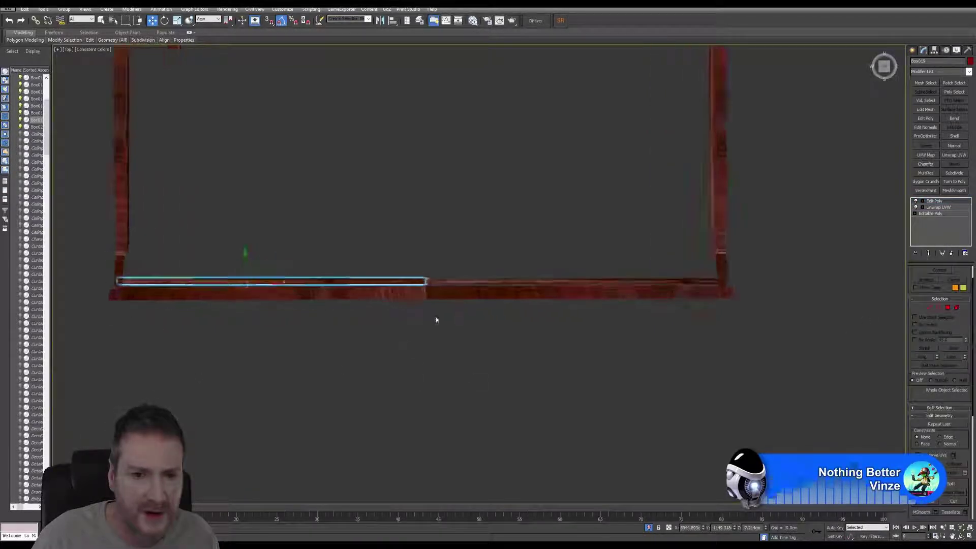
left_click(473, 299, "ctrl")
scroll(421, 269, "up", 3)
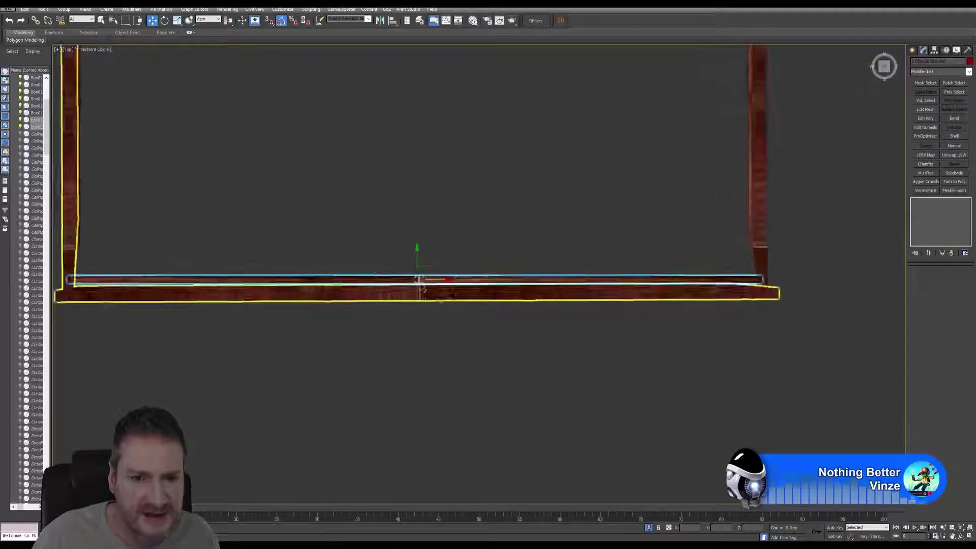
scroll(420, 268, "up", 4)
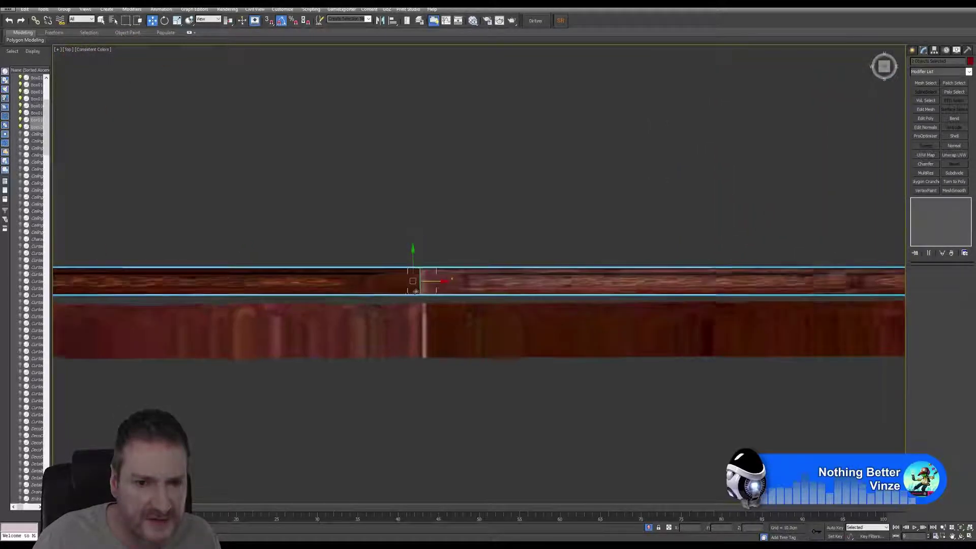
left_click_drag(411, 259, 413, 271)
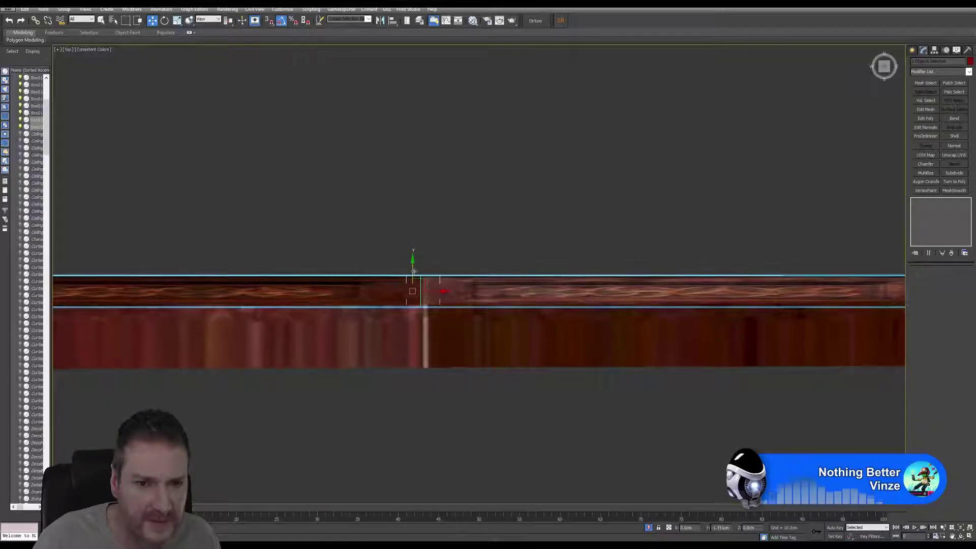
left_click(969, 537)
middle_click_drag(403, 328, 377, 329, "alt")
scroll(376, 356, "down", 3)
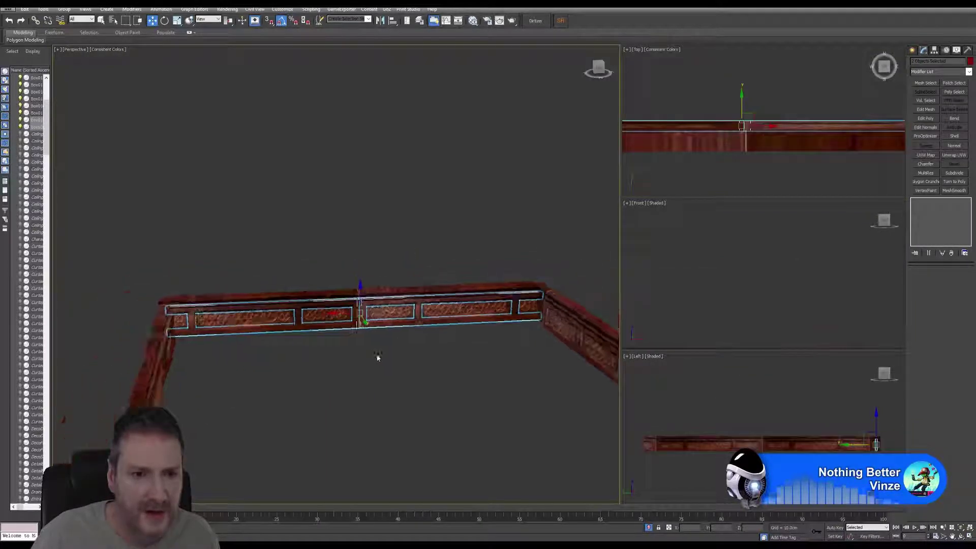
scroll(373, 372, "down", 2)
left_click(417, 416)
- Select the base frame half forming one long and one short side and attach the other frame half to it
middle_click_drag(418, 417, 338, 321)
scroll(339, 324, "down", 1)
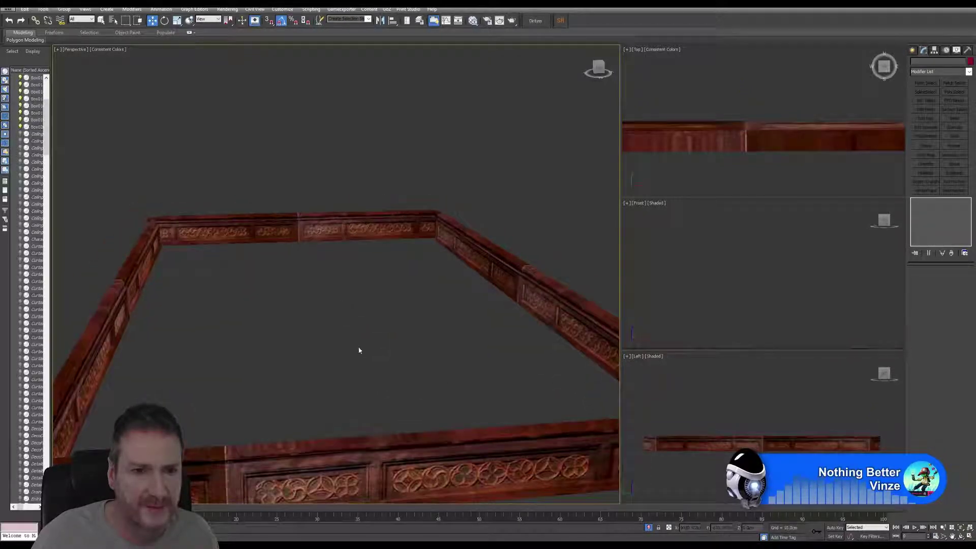
left_click(961, 536)
left_click_drag(330, 295, 333, 264)
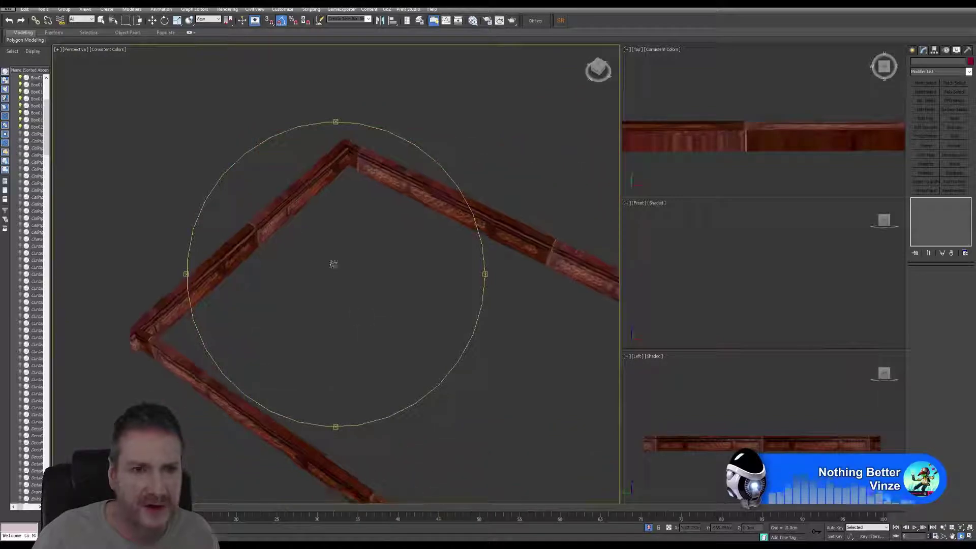
left_click(101, 20)
left_click(317, 175)
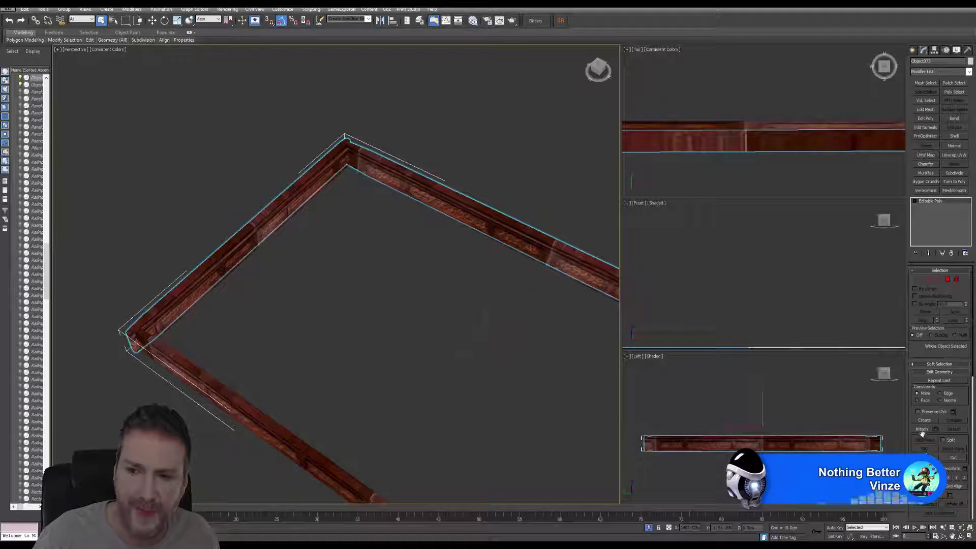
left_click(915, 430)
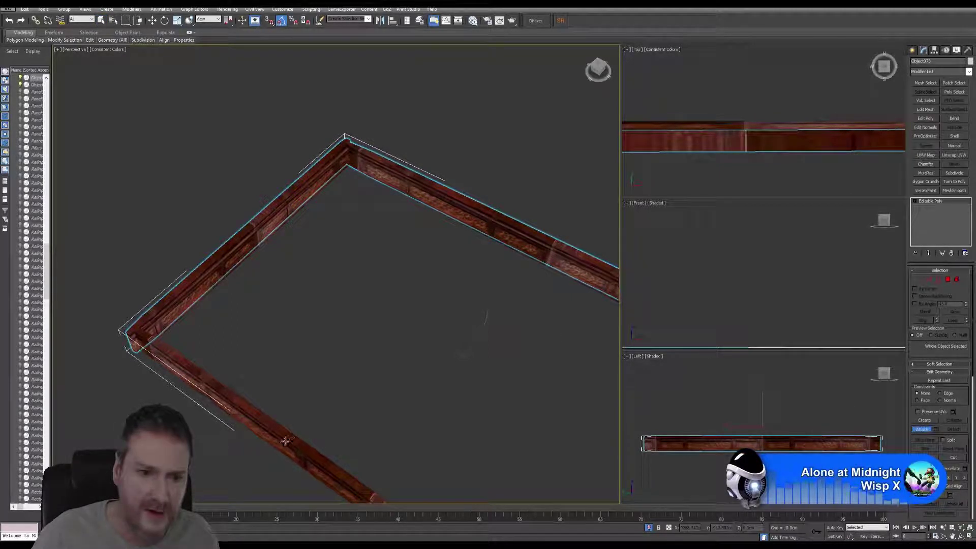
left_click(286, 441)
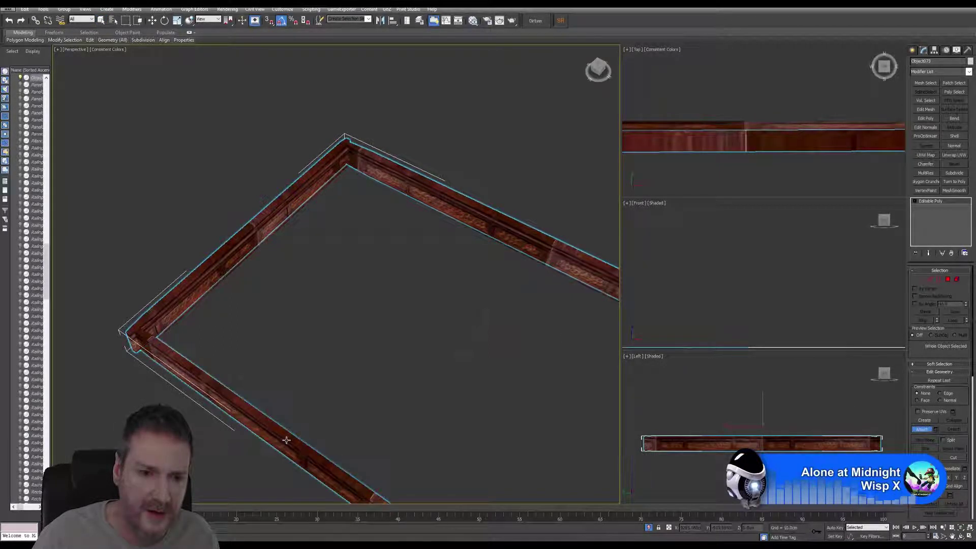
- Attach the carved panels on all four sides to the base frame and leave the Attach command
left_click(170, 304)
left_click(275, 212)
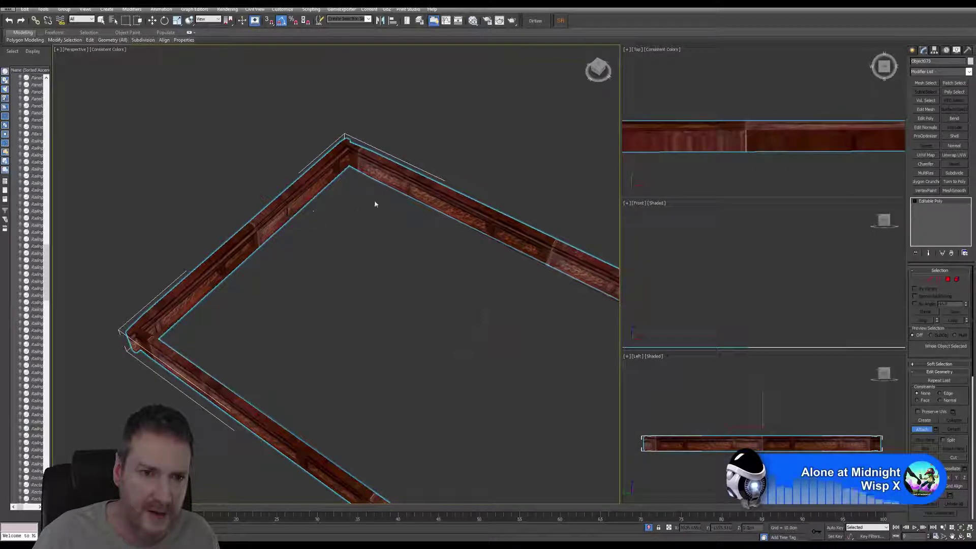
left_click(394, 176)
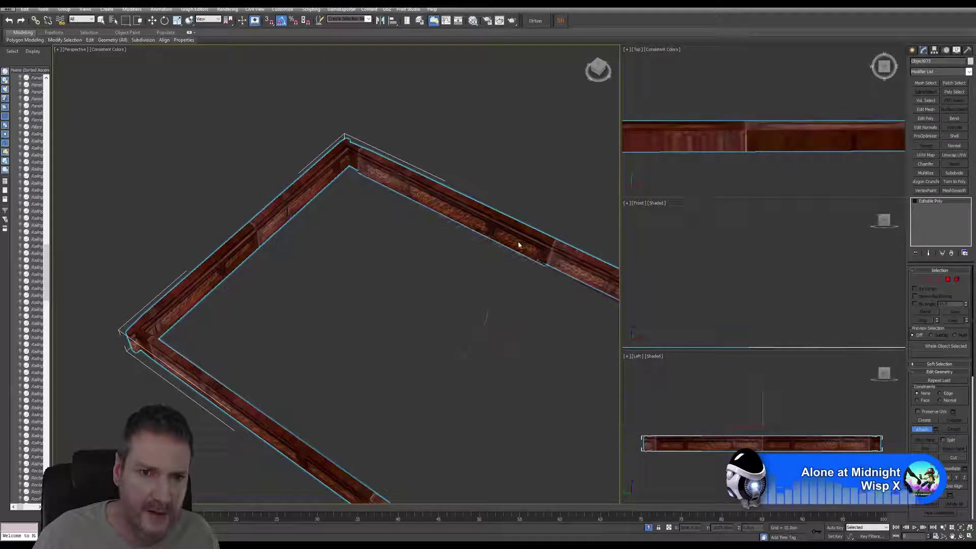
left_click(565, 262)
middle_click_drag(556, 289, 528, 300, "alt")
left_click(460, 420)
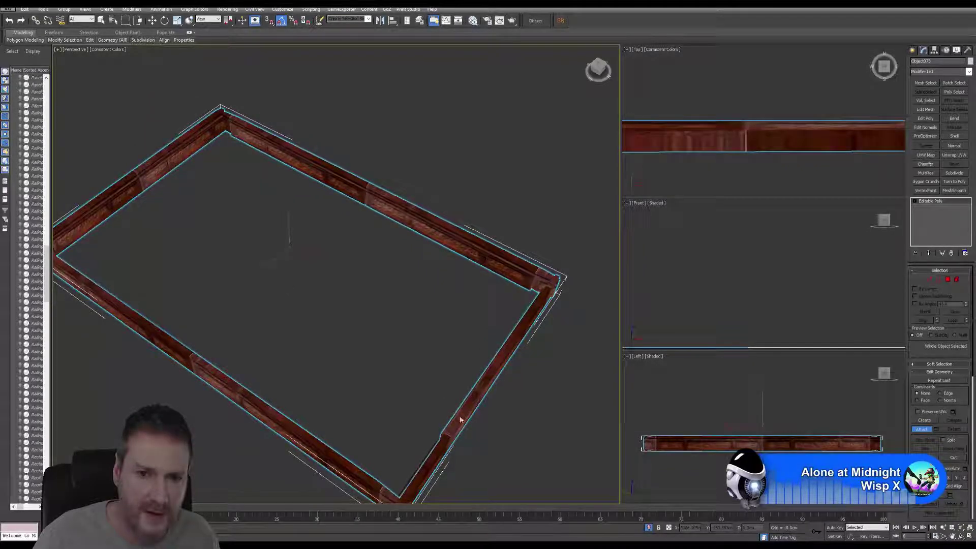
left_click(436, 445)
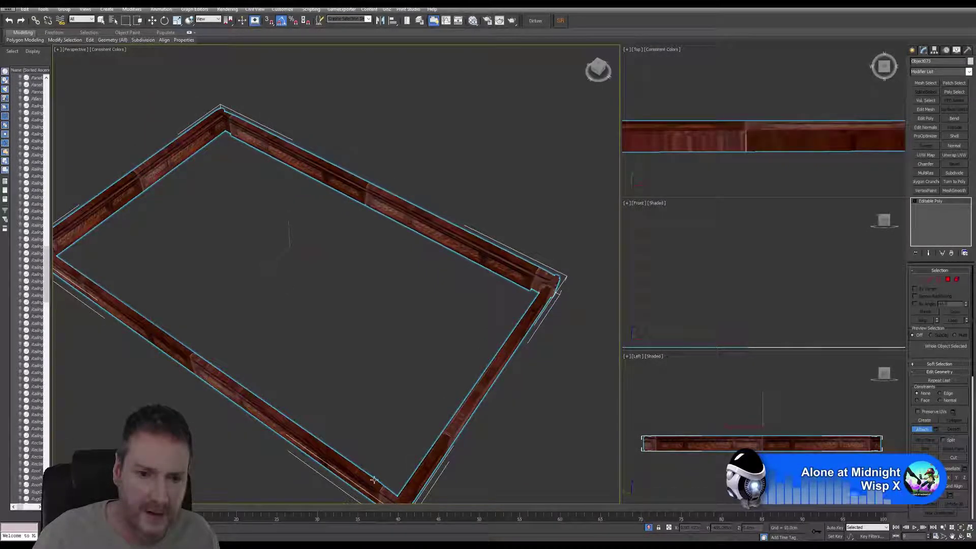
left_click(374, 478)
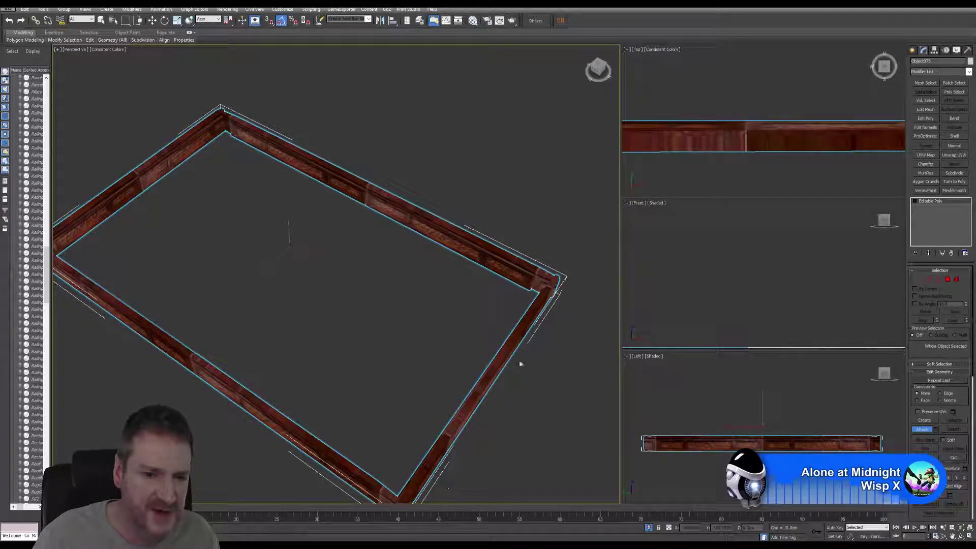
left_click(922, 430)
- Try moving the combined frame along the Y axis and undo the move
middle_click_drag(338, 308, 346, 311)
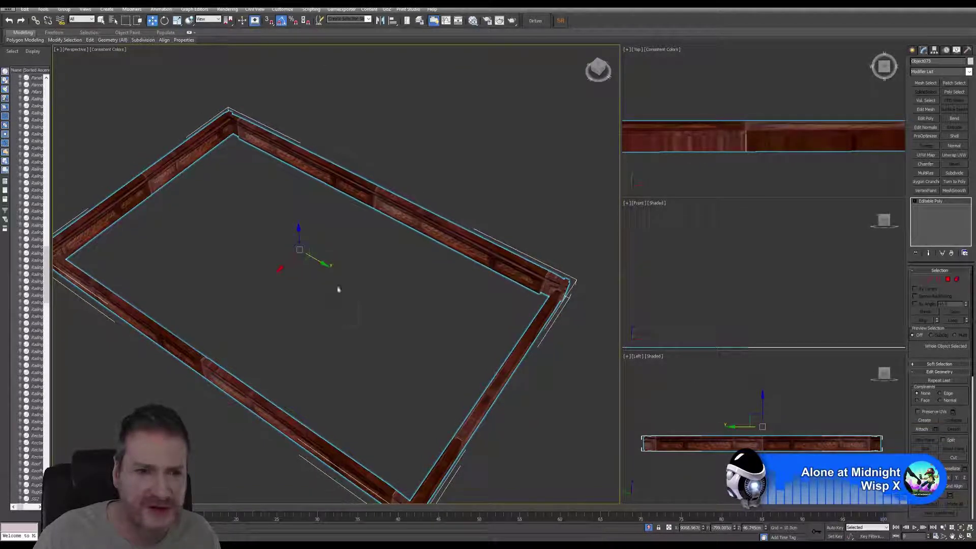
left_click_drag(325, 262, 354, 279)
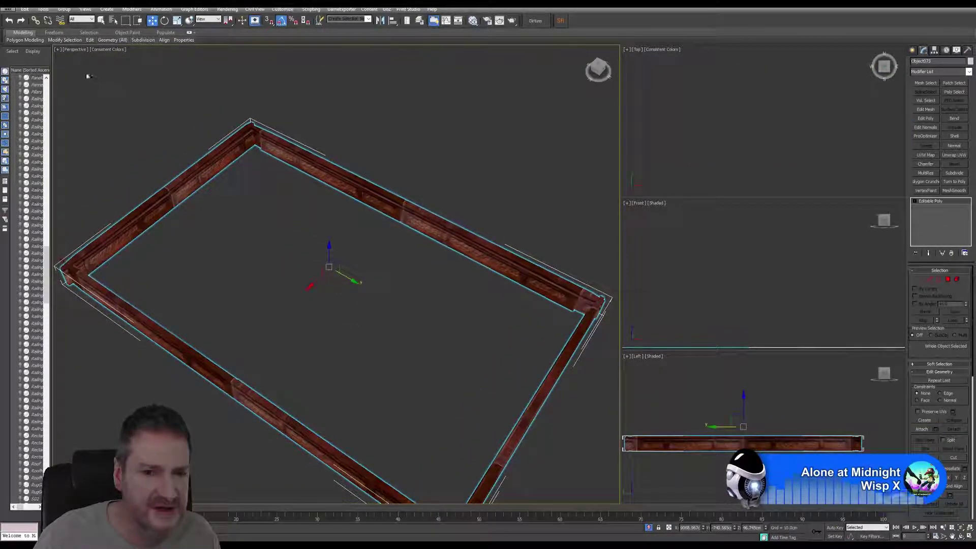
left_click(9, 20)
- End the isolation of the combined base frame to bring back the rest of the scene
middle_click_drag(308, 251, 315, 232)
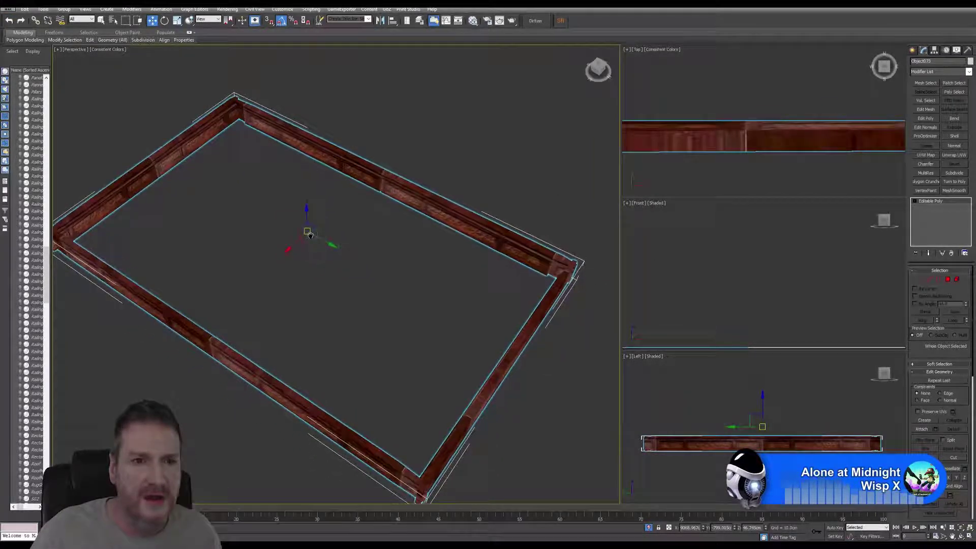
left_click(43, 9)
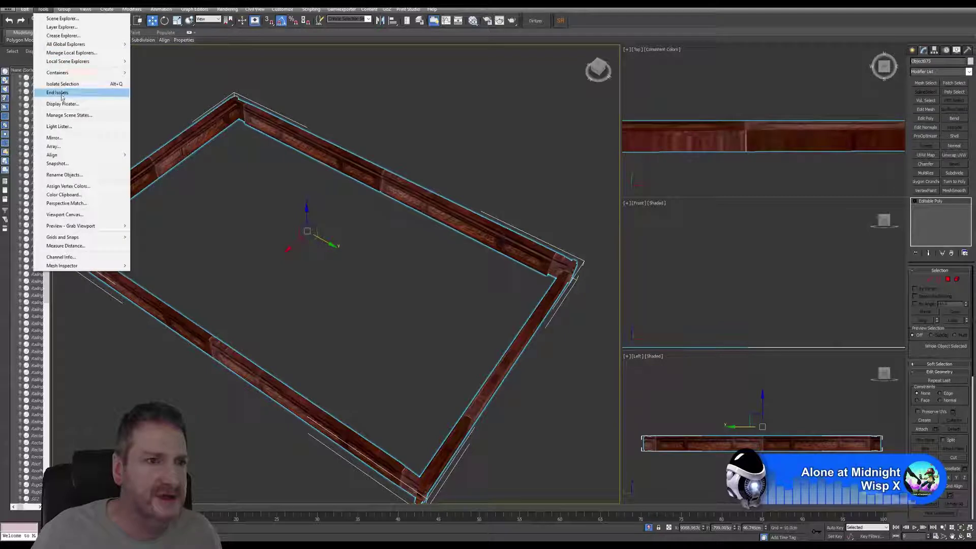
left_click(56, 94)
- Examine the combined base together with the corner posts, handrails and slats from several angles and distances
middle_click_drag(373, 326, 385, 321)
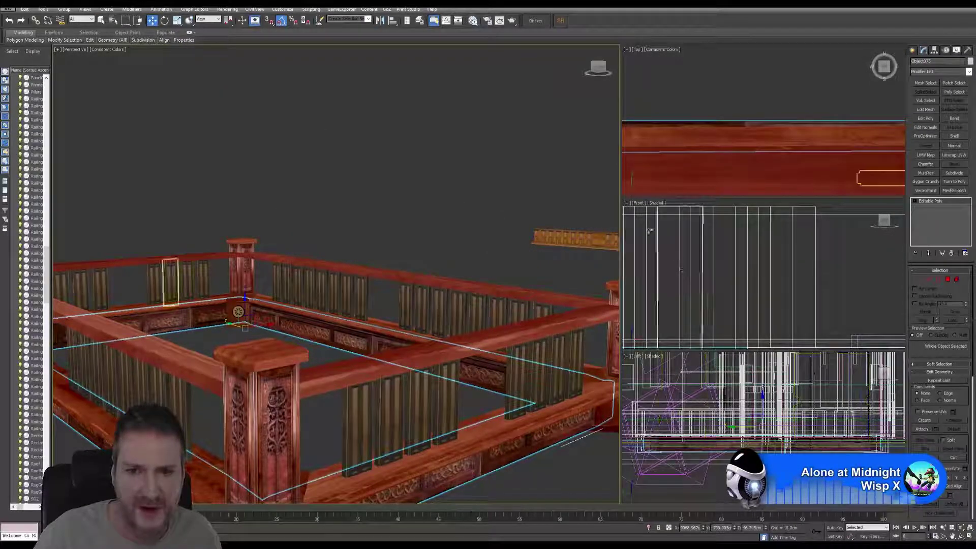
middle_click_drag(706, 254, 751, 279)
scroll(748, 282, "down", 2)
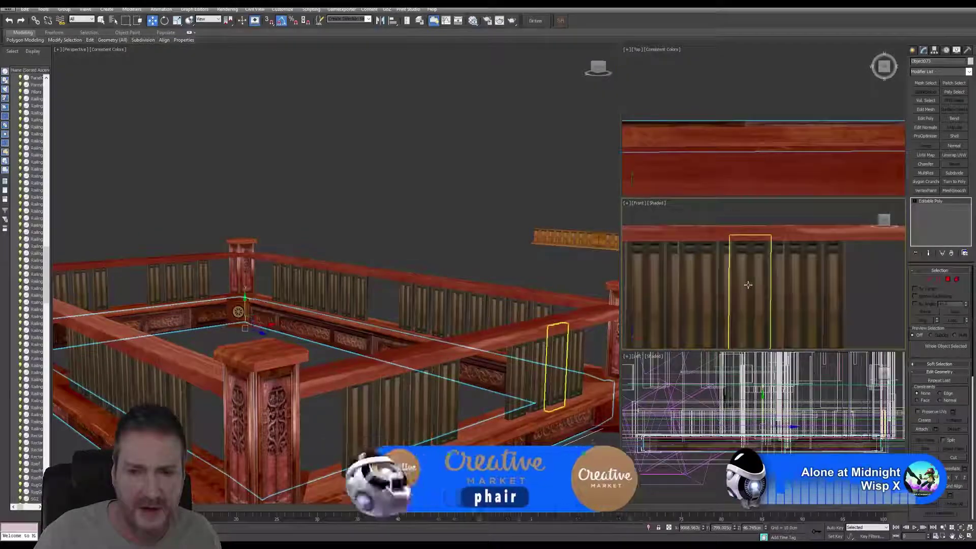
scroll(762, 407, "up", 4)
middle_click_drag(762, 407, 772, 422)
scroll(758, 420, "down", 2)
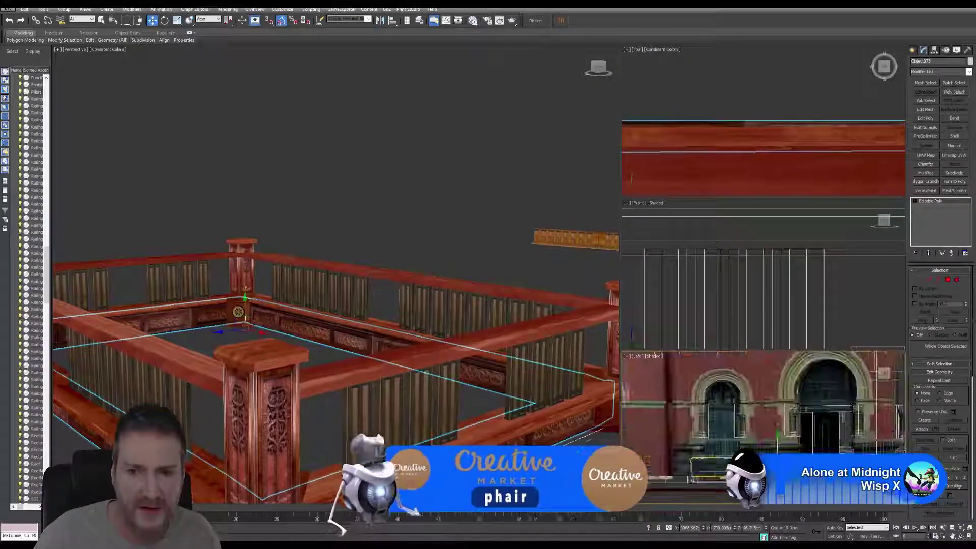
middle_click_drag(362, 299, 382, 285)
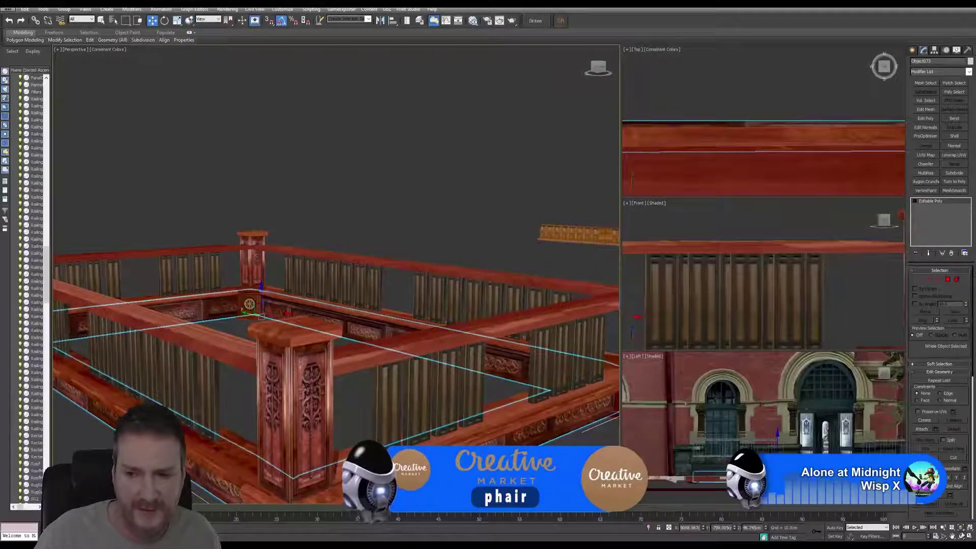
left_click(960, 536)
left_click_drag(340, 304, 350, 322)
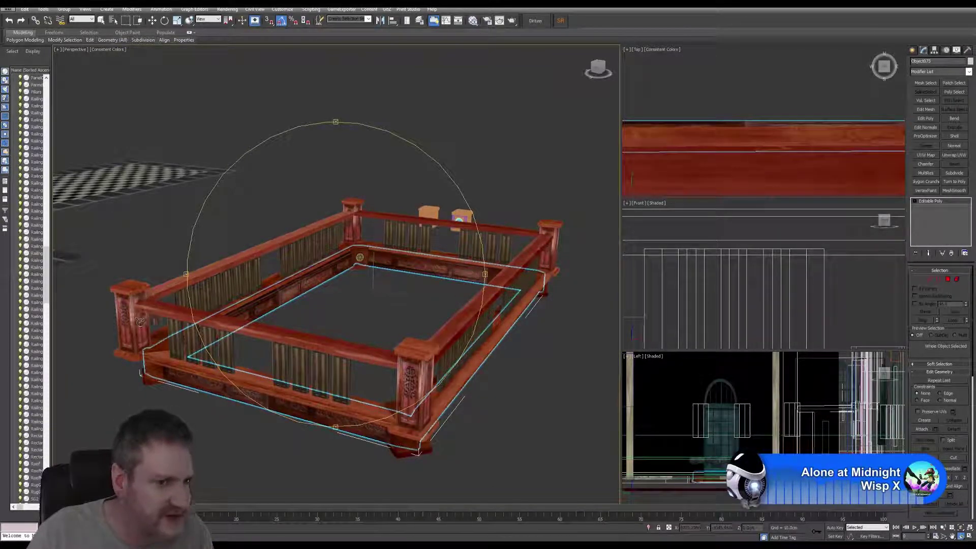
scroll(139, 320, "up", 5)
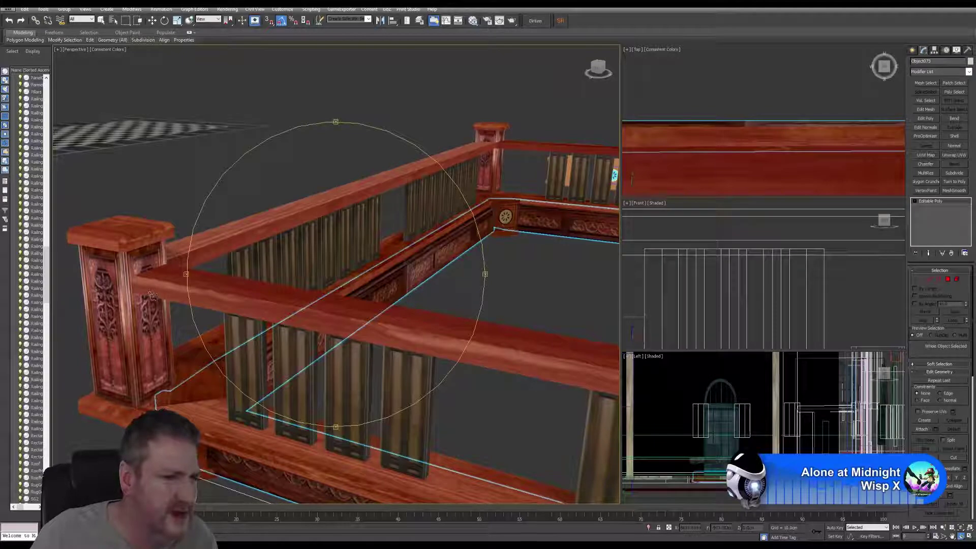
scroll(152, 295, "up", 3)
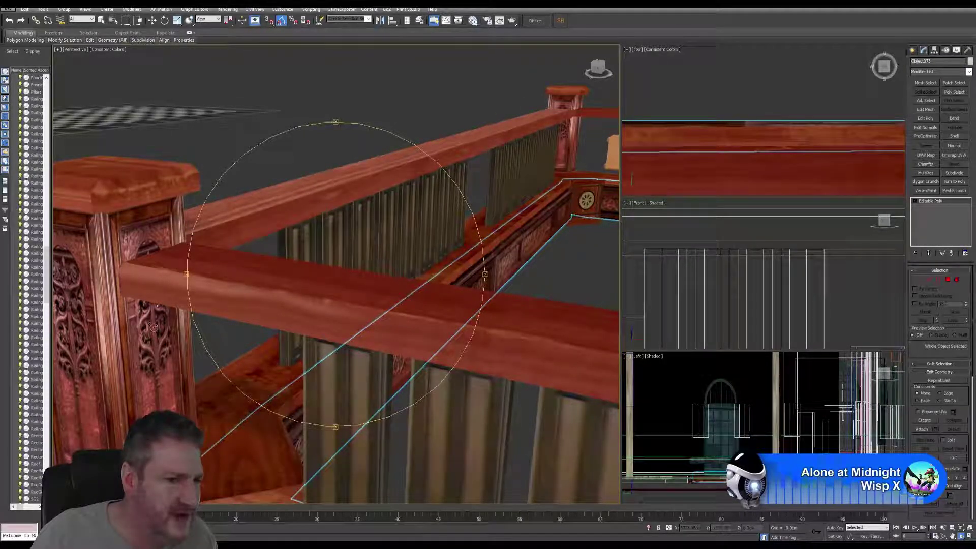
scroll(141, 288, "down", 4)
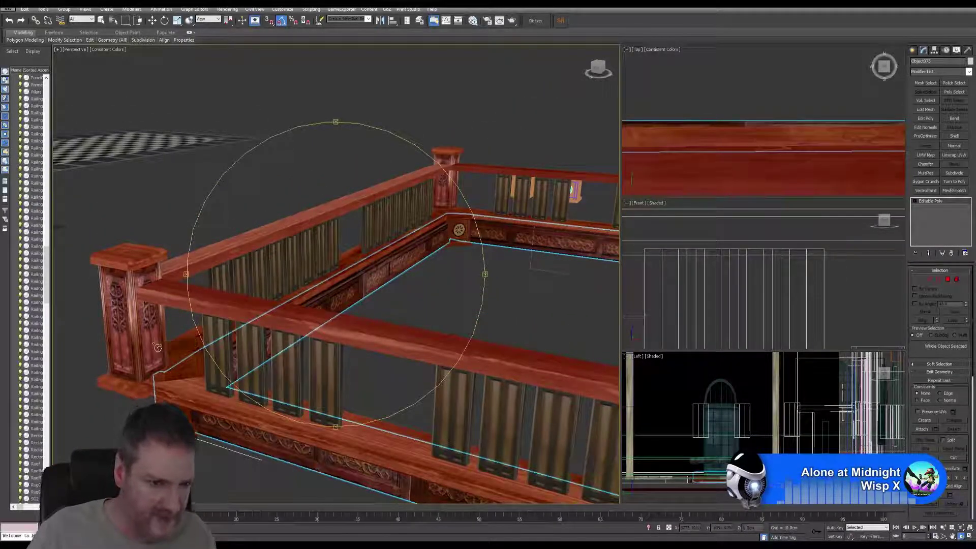
scroll(160, 361, "down", 1)
middle_click_drag(200, 338, 238, 333, "alt")
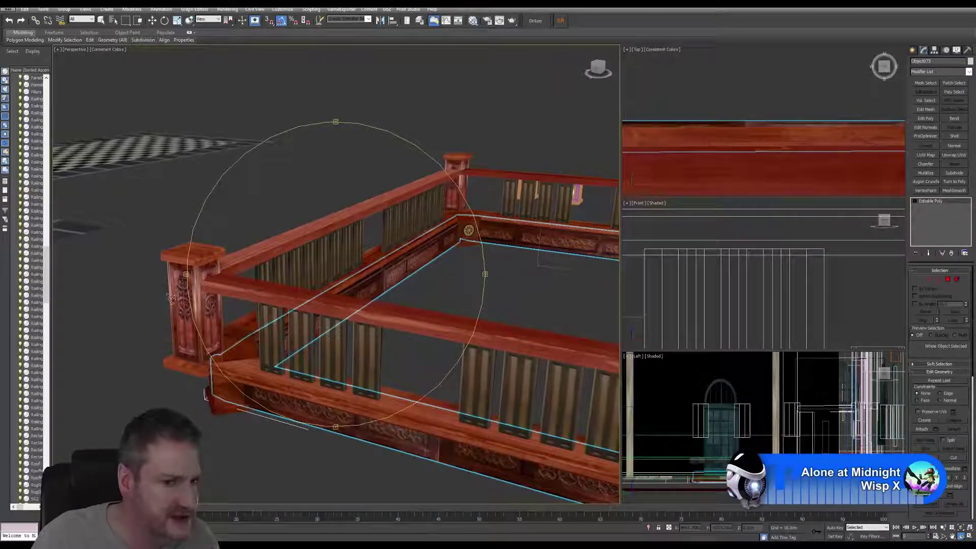
- Inspect the full railing from outside and inside, including the inner corner where the post and handrails sit above the carved base panels
middle_click_drag(277, 324, 234, 331)
scroll(234, 331, "down", 2)
scroll(234, 331, "down", 2)
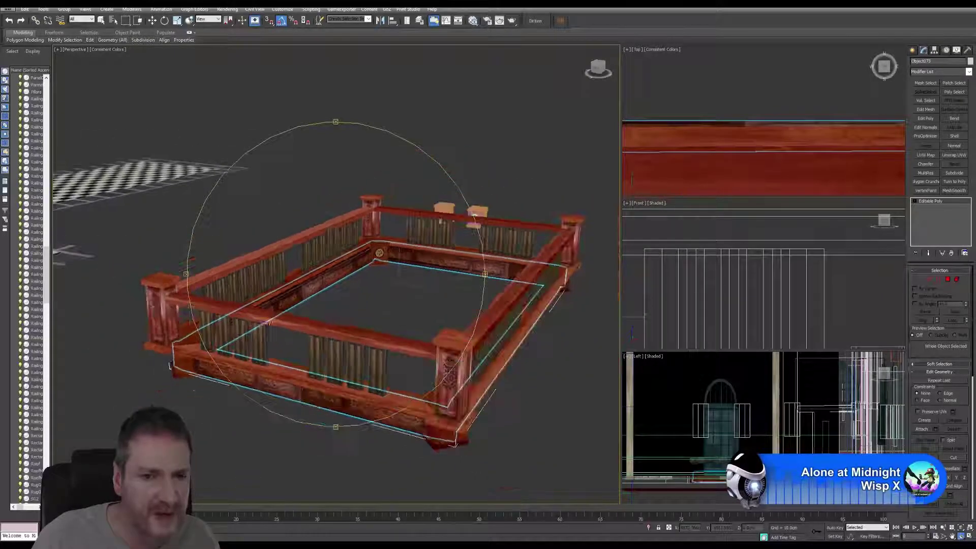
scroll(302, 310, "up", 1)
middle_click_drag(303, 309, 282, 322)
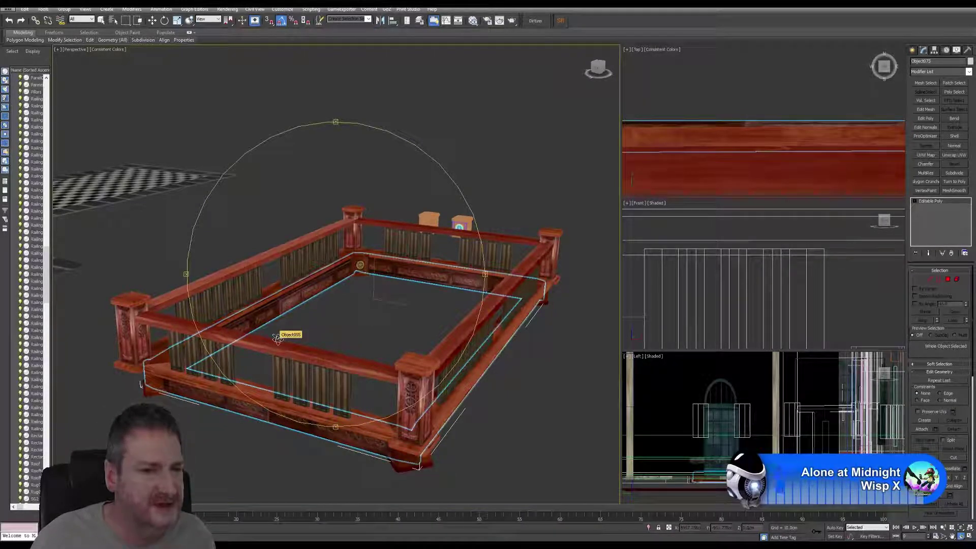
middle_click_drag(355, 315, 357, 320, "alt")
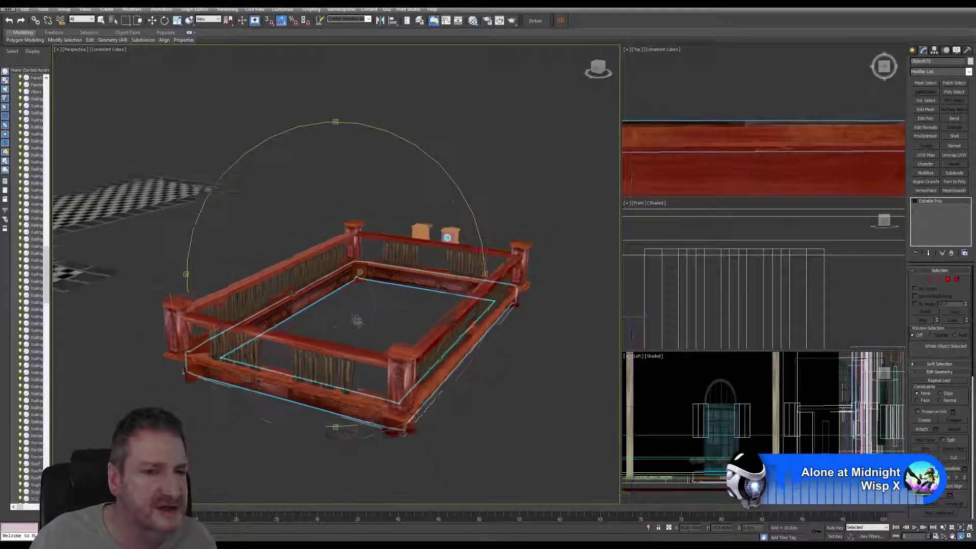
scroll(357, 321, "down", 4)
middle_click_drag(547, 392, 525, 376)
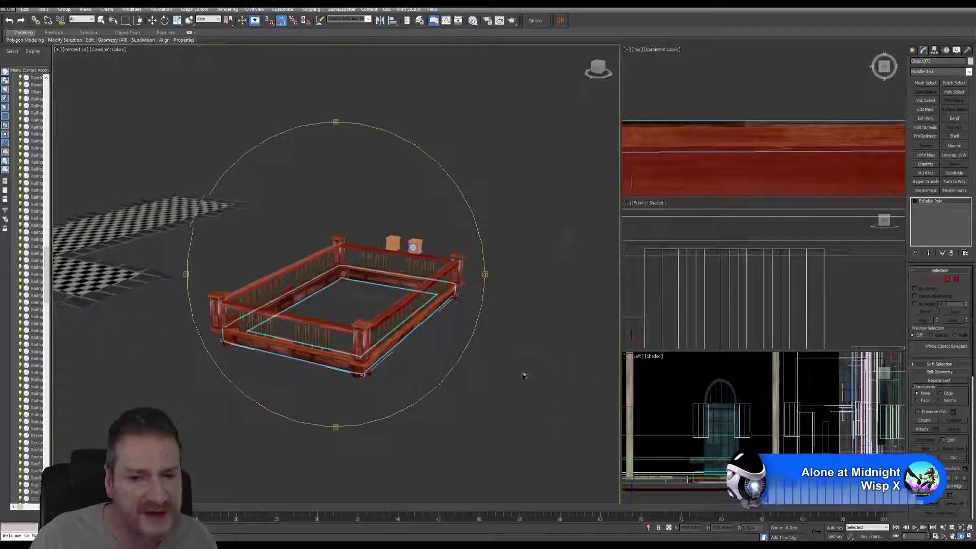
scroll(406, 313, "up", 5)
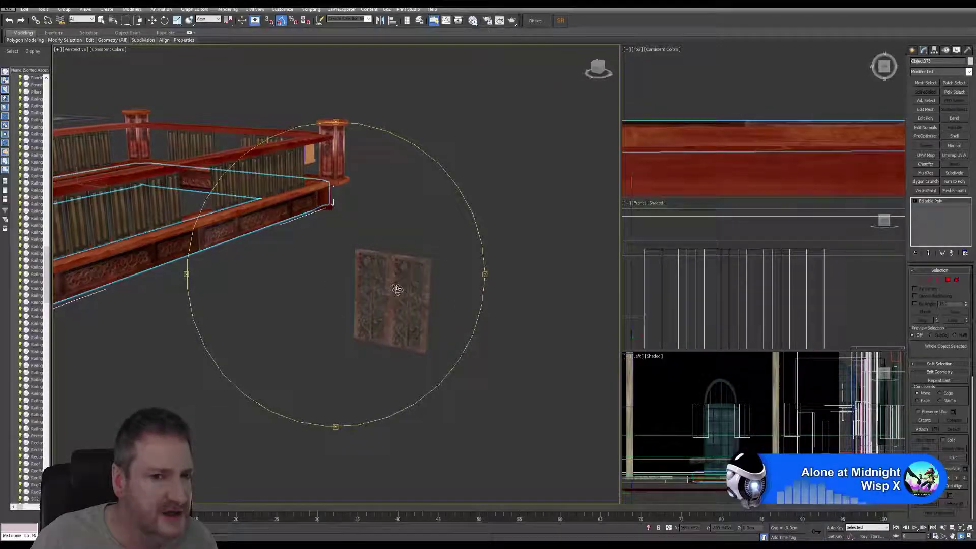
middle_click_drag(285, 276, 402, 360, "alt")
scroll(295, 254, "up", 5)
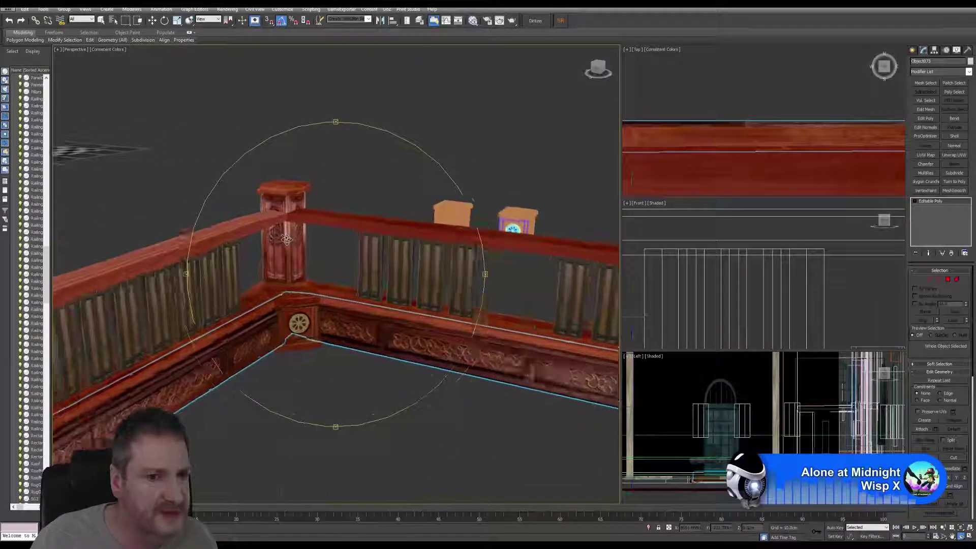
scroll(286, 239, "up", 2)
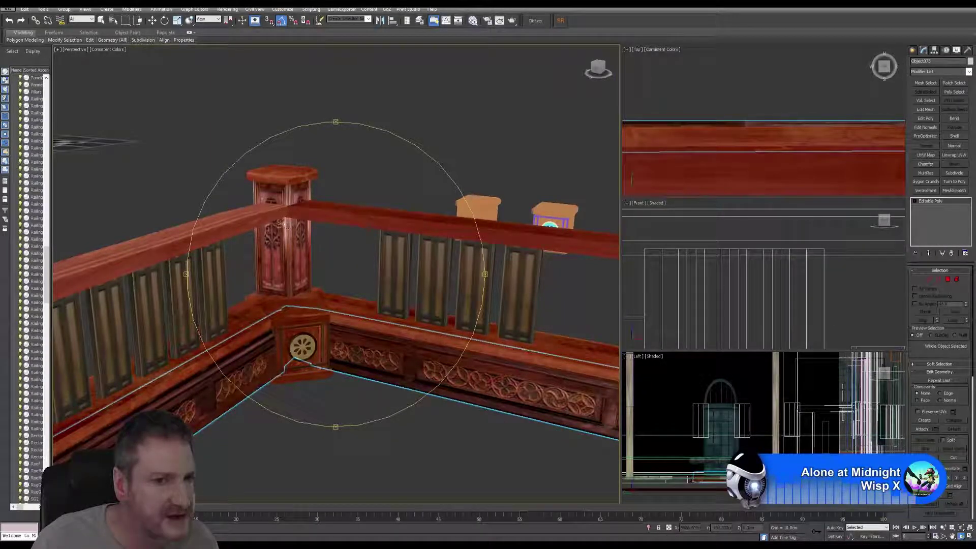
middle_click_drag(288, 233, 305, 432, "alt")
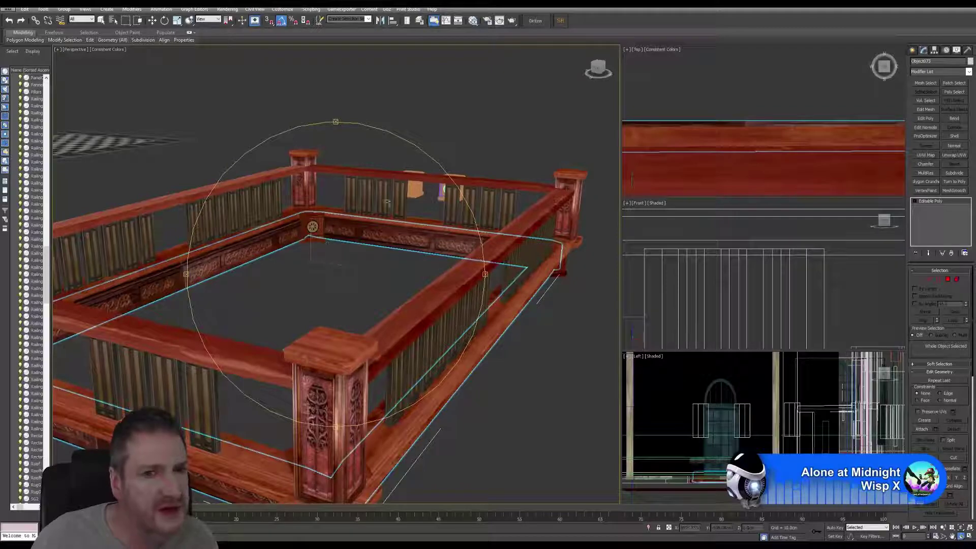
middle_click_drag(325, 249, 317, 217, "alt")
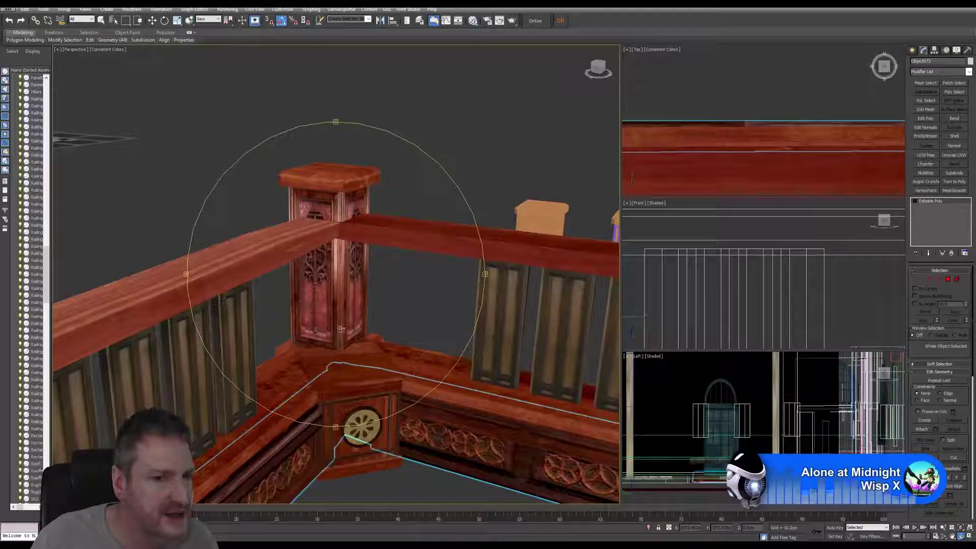
middle_click_drag(352, 257, 341, 321, "alt")
middle_click_drag(339, 284, 337, 265, "alt")
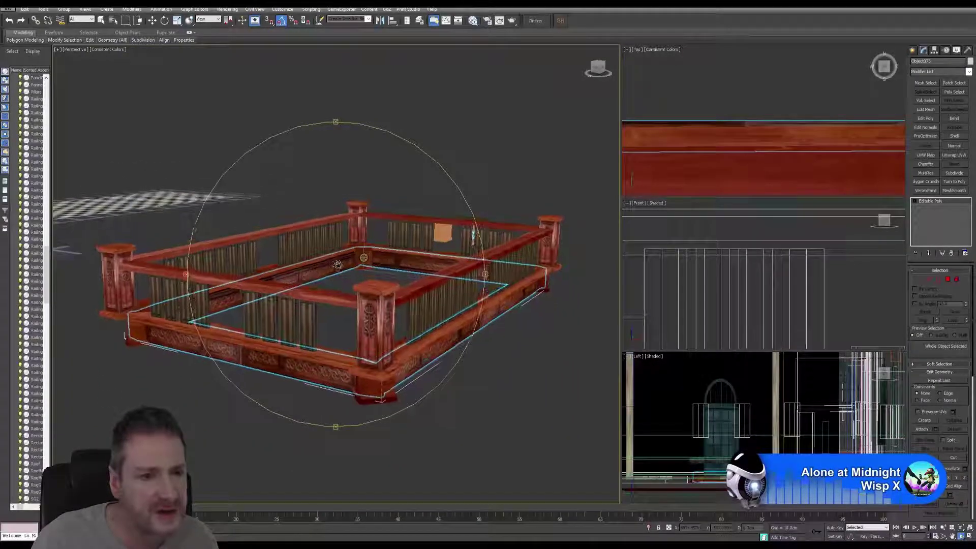
- Deselect the combined base frame and review the complete railing, its corner posts and handrail from near and far
left_click(102, 20)
left_click(431, 133)
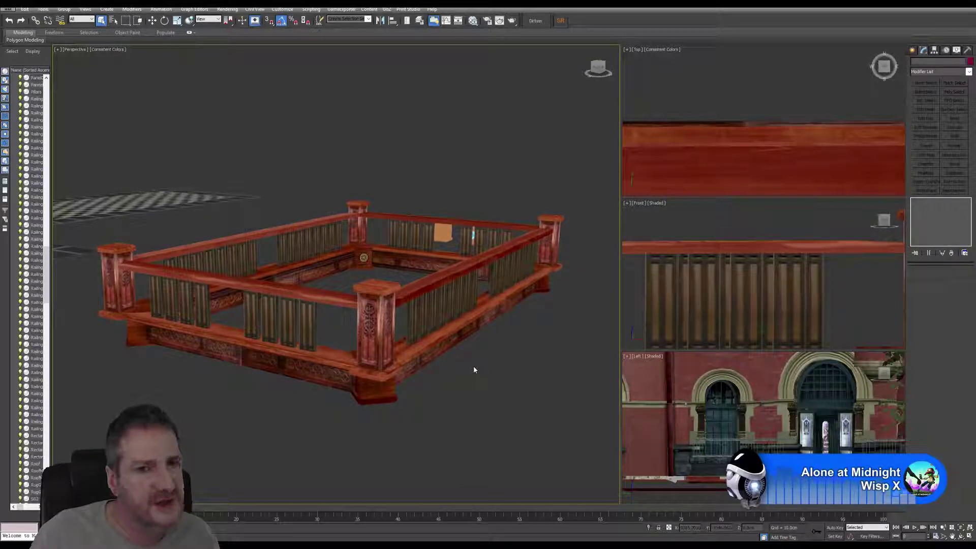
middle_click_drag(474, 365, 369, 350)
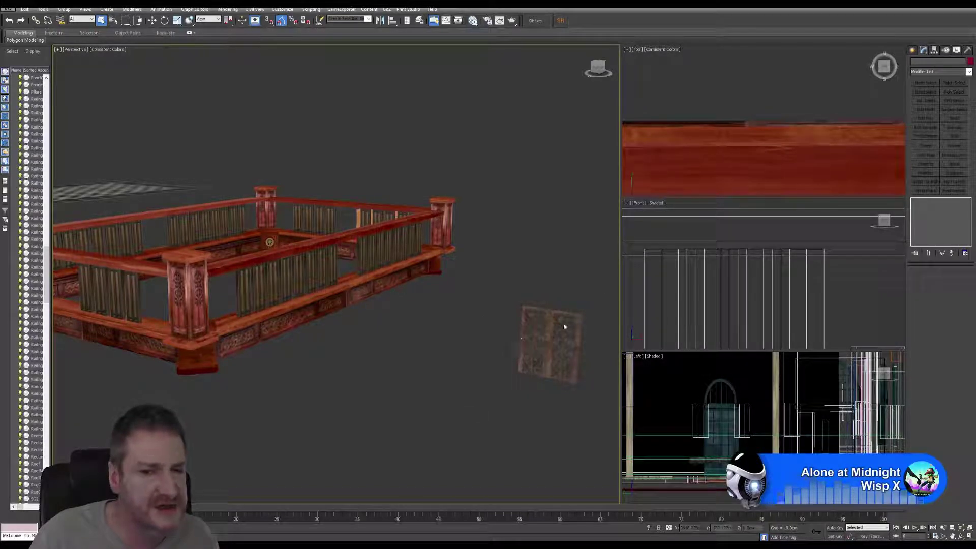
middle_click_drag(320, 373, 569, 376, "alt")
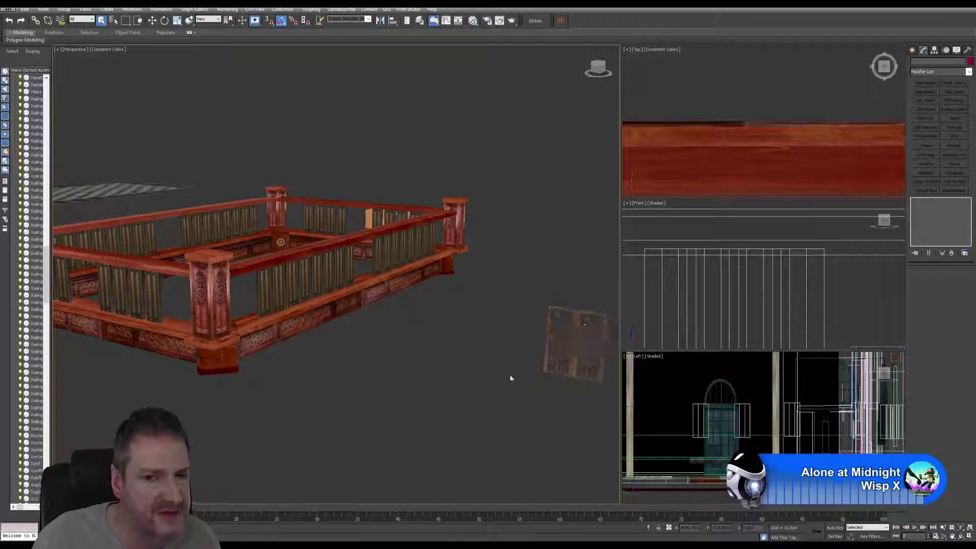
middle_click_drag(322, 331, 427, 370, "alt")
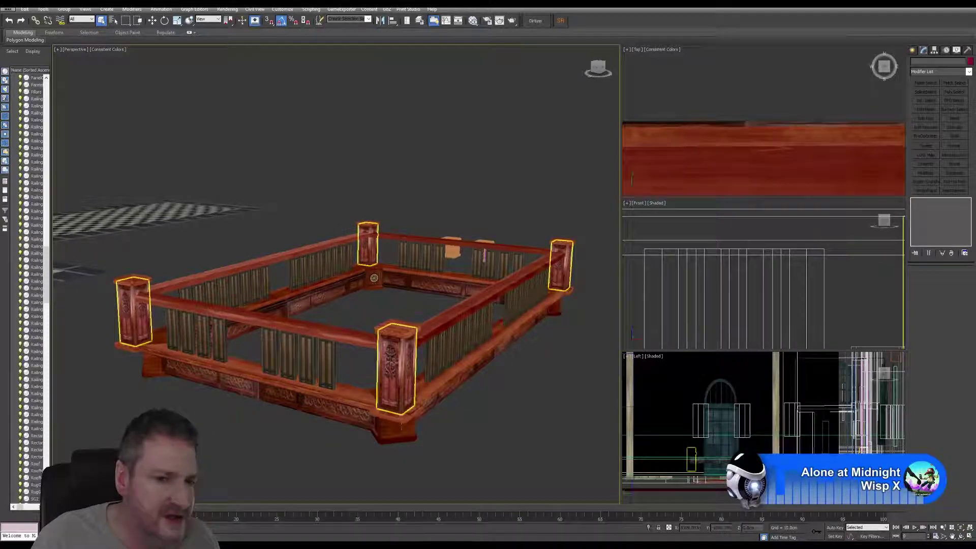
left_click(150, 296)
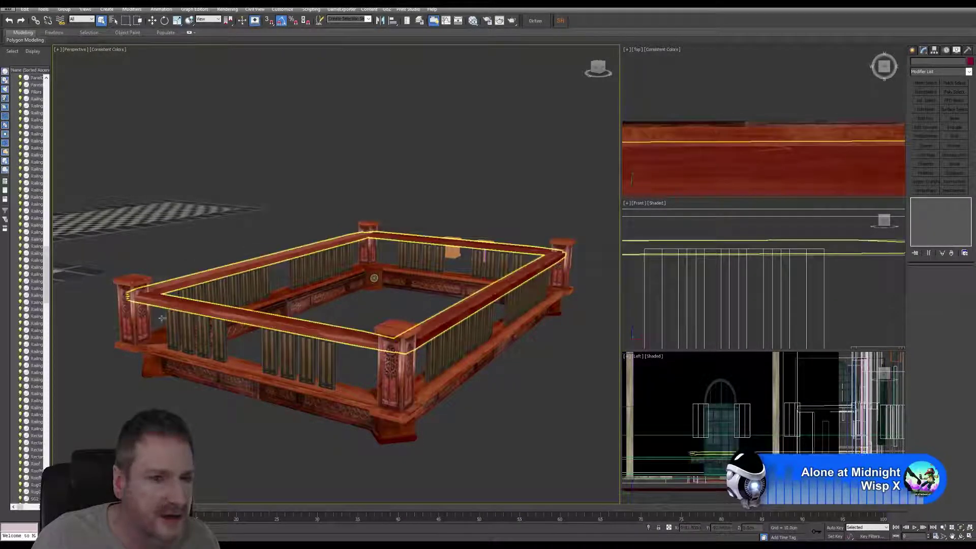
left_click(161, 318)
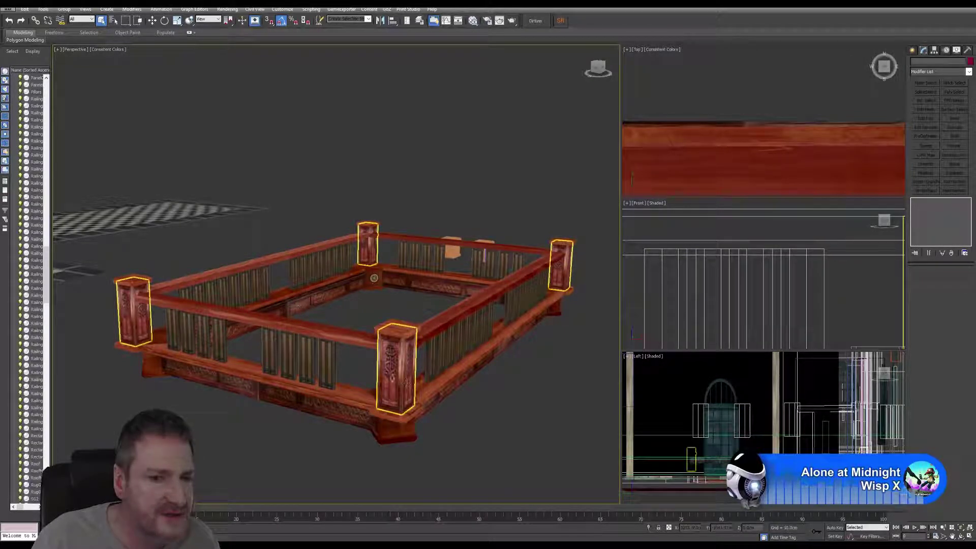
middle_click_drag(248, 354, 247, 351)
scroll(247, 352, "down", 5)
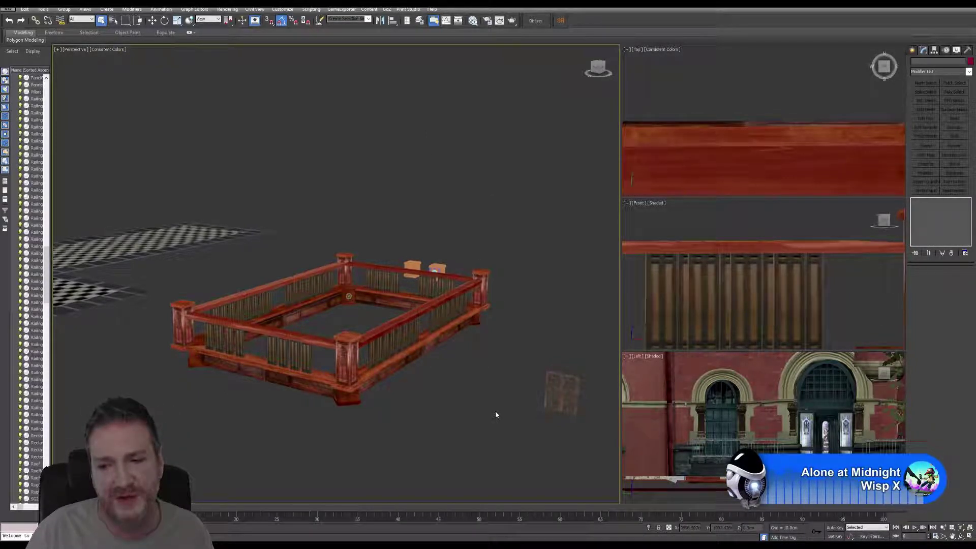
middle_click_drag(432, 406, 377, 329, "alt")
scroll(406, 348, "up", 4)
scroll(400, 407, "up", 3)
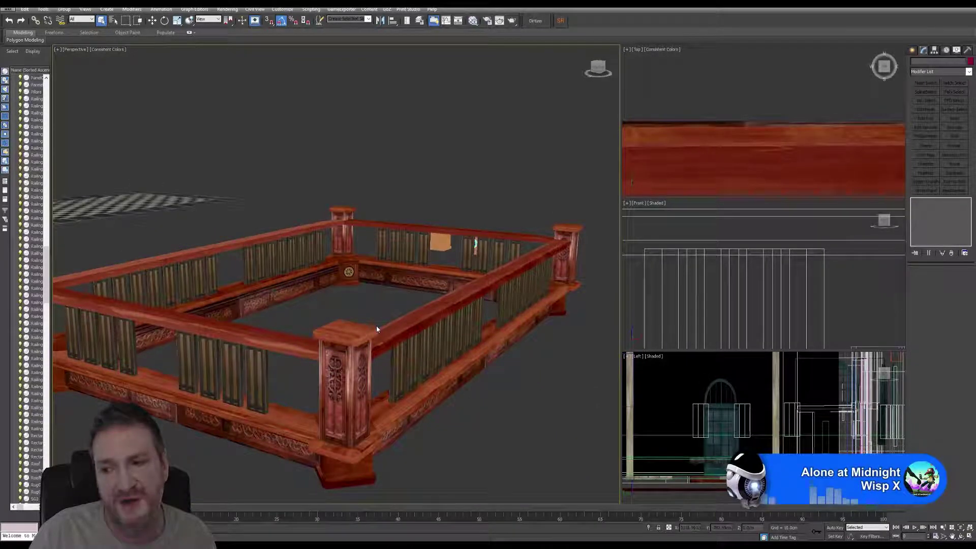